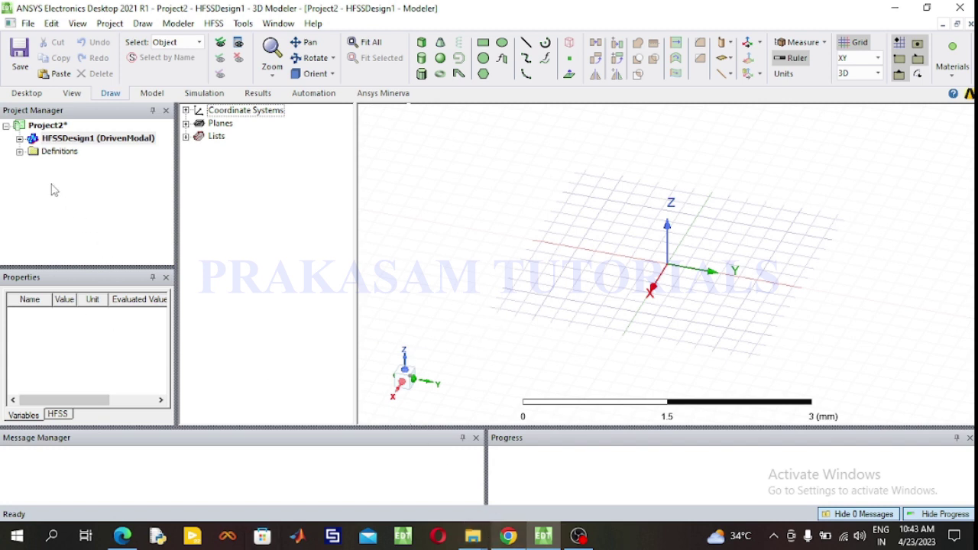
# Save the project as PINDiode_ON in the author's personal folder on the Desktop.
pyautogui.click(48, 127)
pyautogui.rightClick(47, 126)
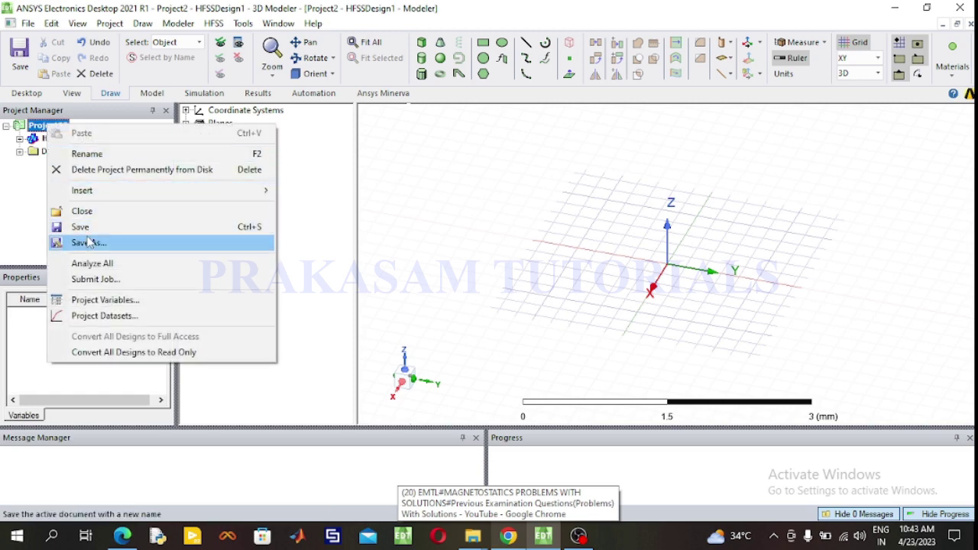
pyautogui.click(90, 244)
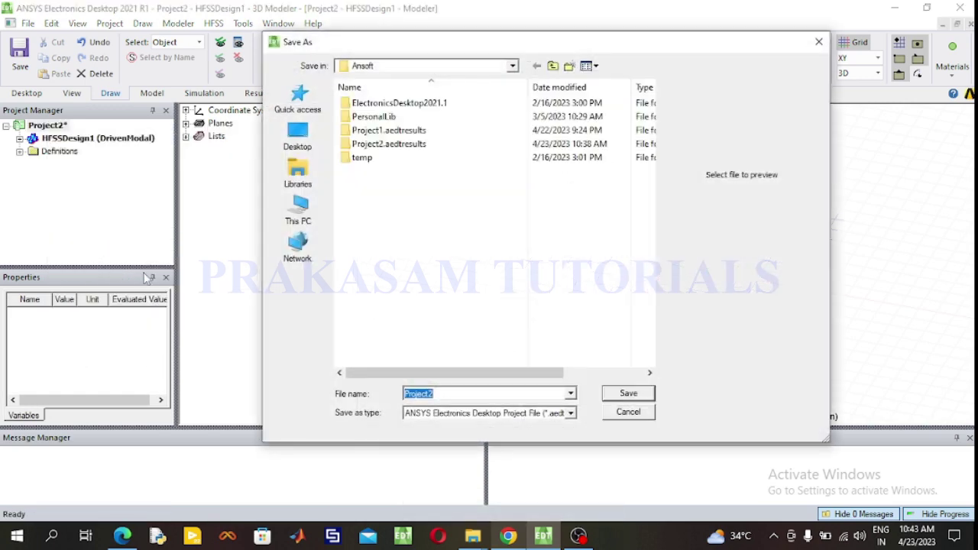
pyautogui.click(305, 149)
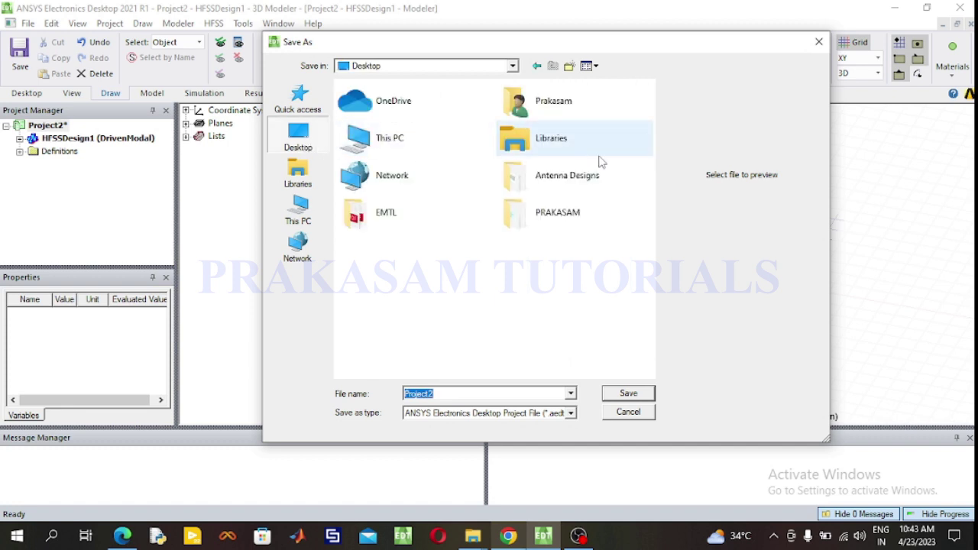
pyautogui.doubleClick(557, 213)
pyautogui.doubleClick(451, 397)
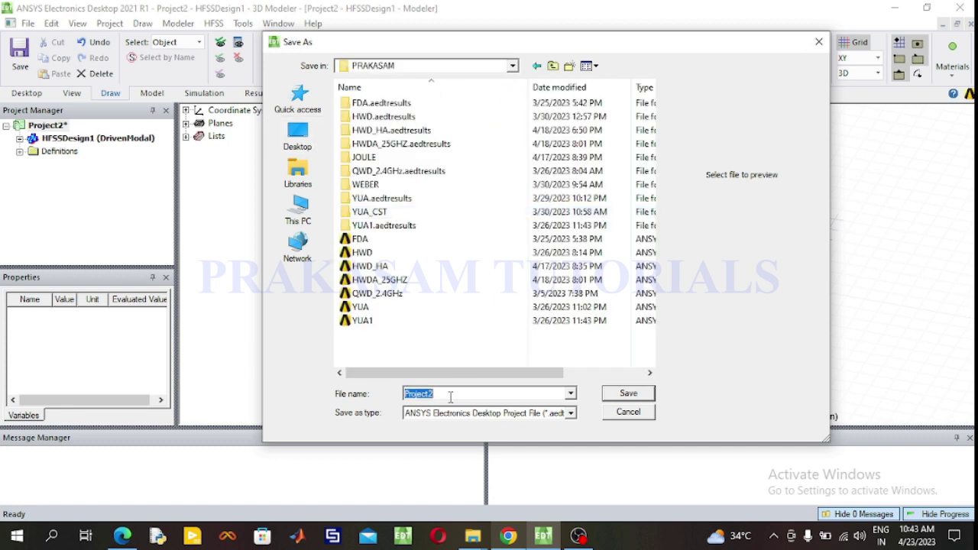
pyautogui.write('PINDiode_ON')
pyautogui.click(628, 393)
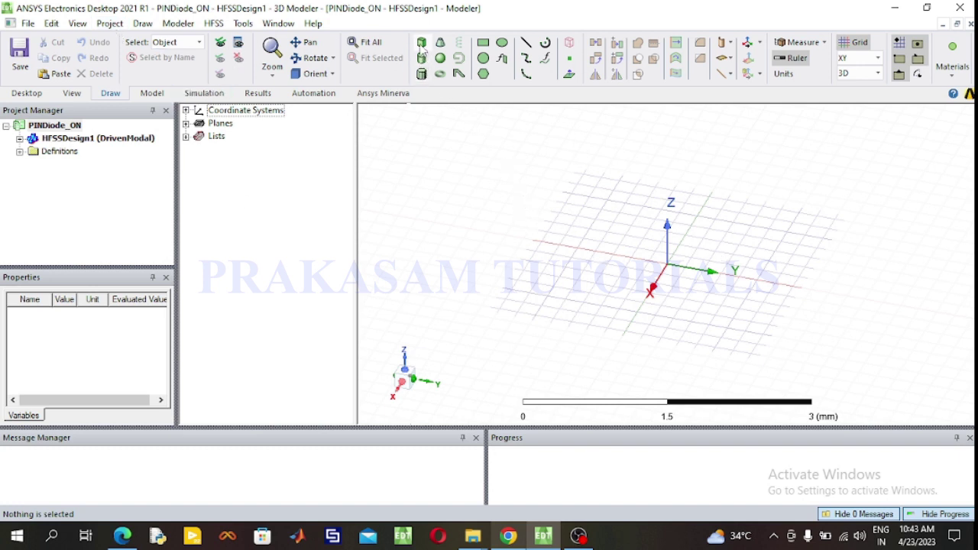
# Draw a box about 2.6 by 2.4 by 0.2 mm around the origin, starting at about (-1.2, -1.4, 0) mm.
pyautogui.click(798, 42)
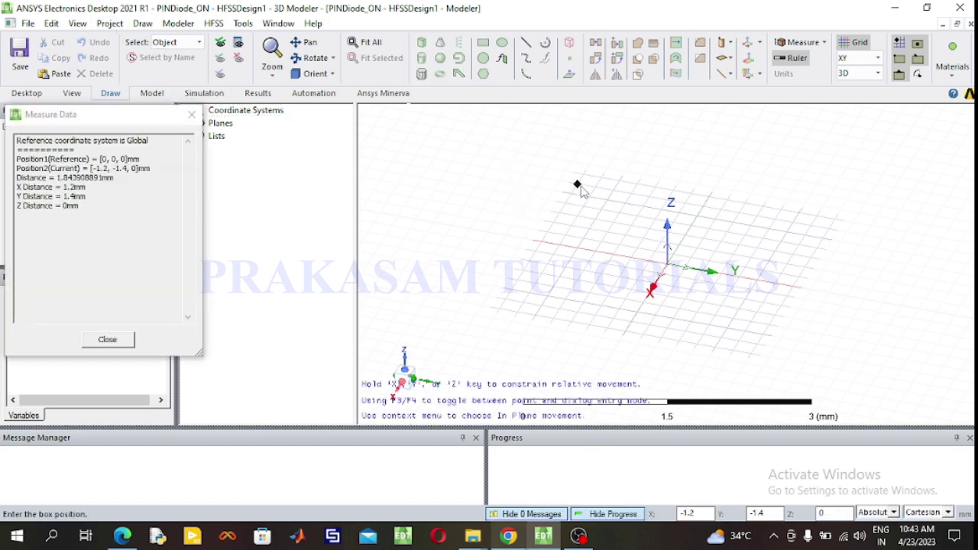
pyautogui.click(578, 185)
pyautogui.click(715, 344)
pyautogui.click(715, 344)
pyautogui.click(715, 344)
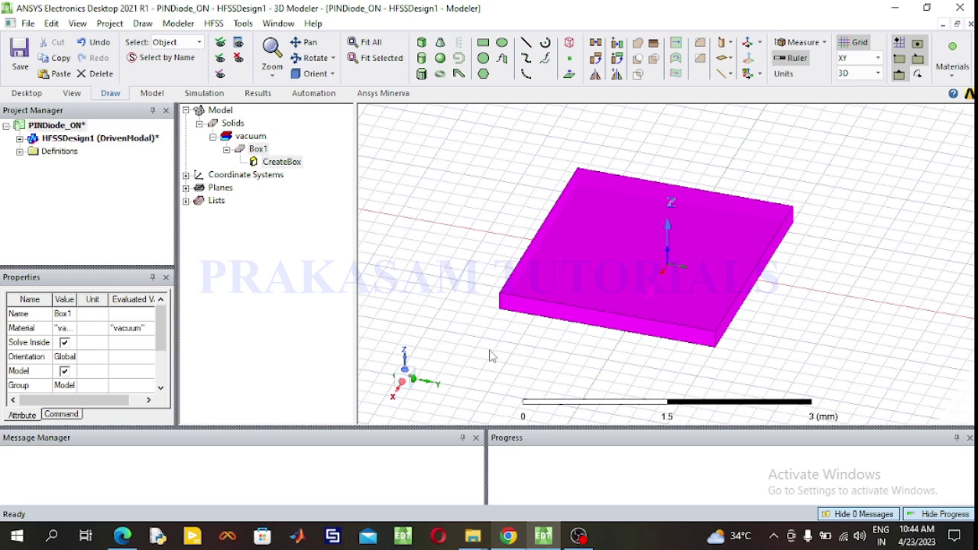
pyautogui.click(510, 537)
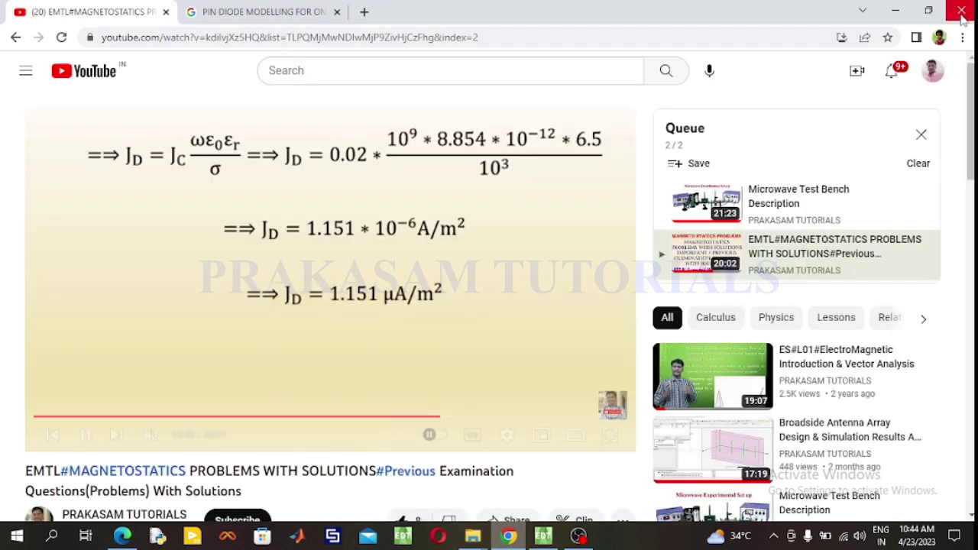
pyautogui.hotkey('alt', 'Tab')
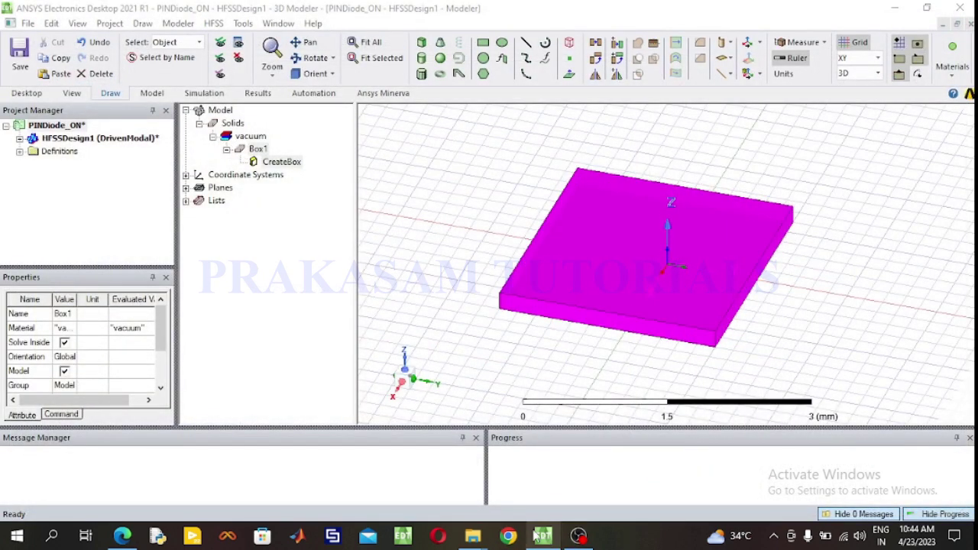
# Rename the box as Substrate and assign it the FR4_epoxy material from the system library.
pyautogui.doubleClick(258, 149)
pyautogui.click(351, 189)
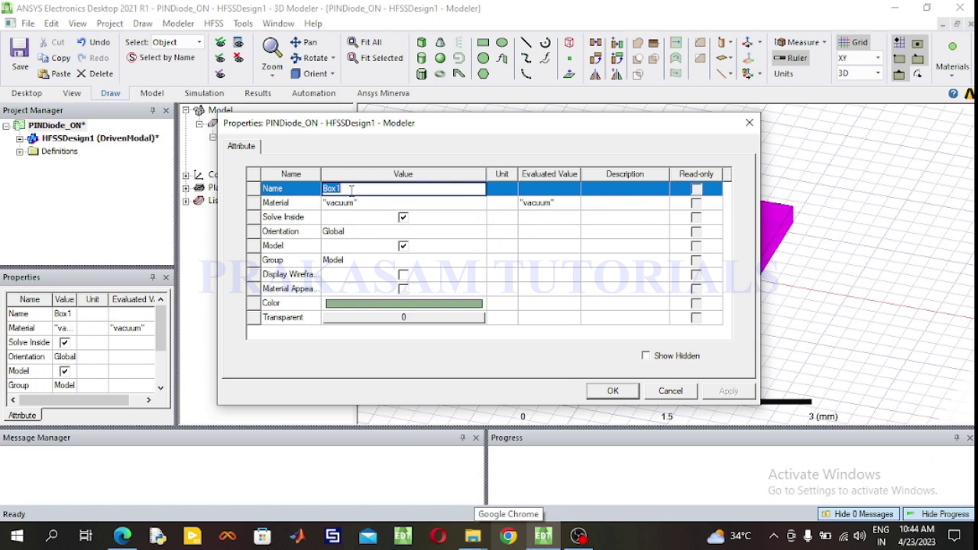
pyautogui.write('Substrate')
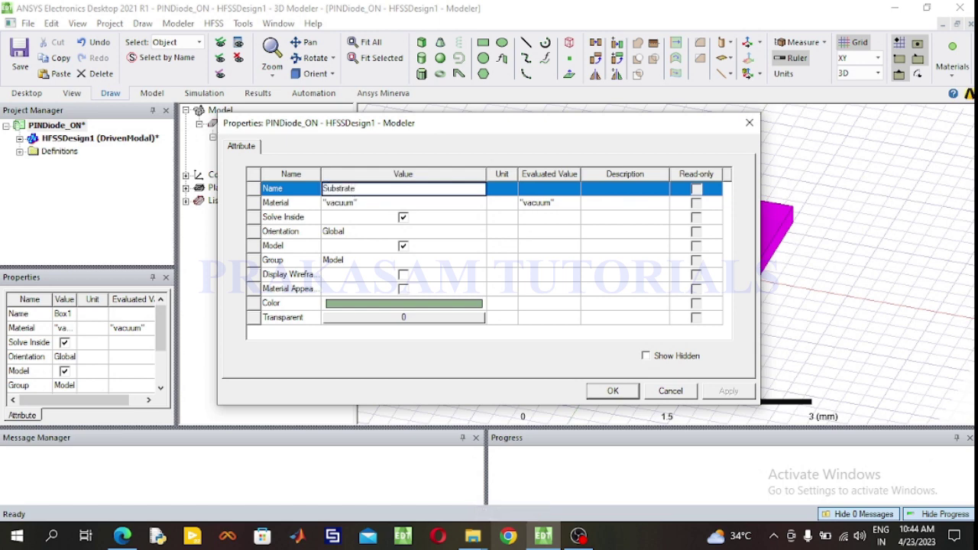
pyautogui.click(358, 205)
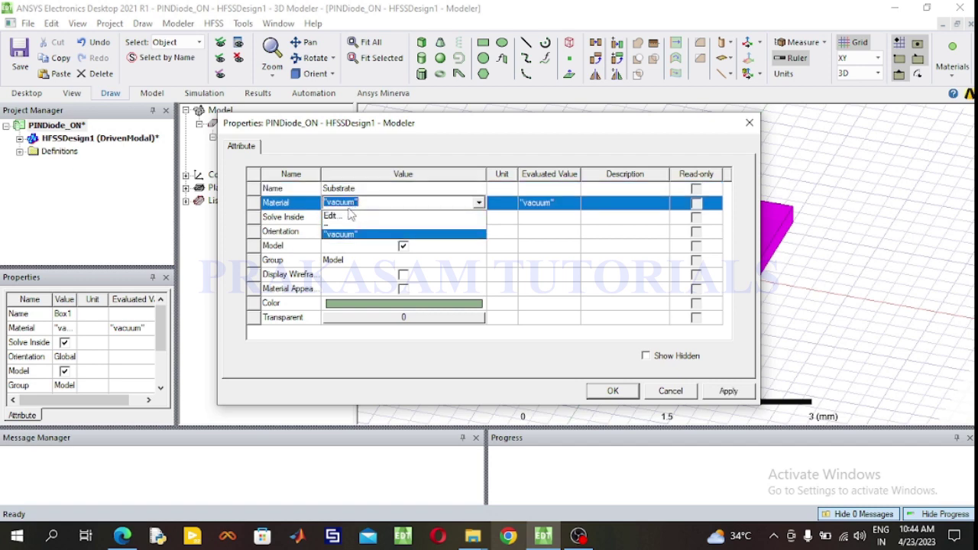
pyautogui.click(346, 214)
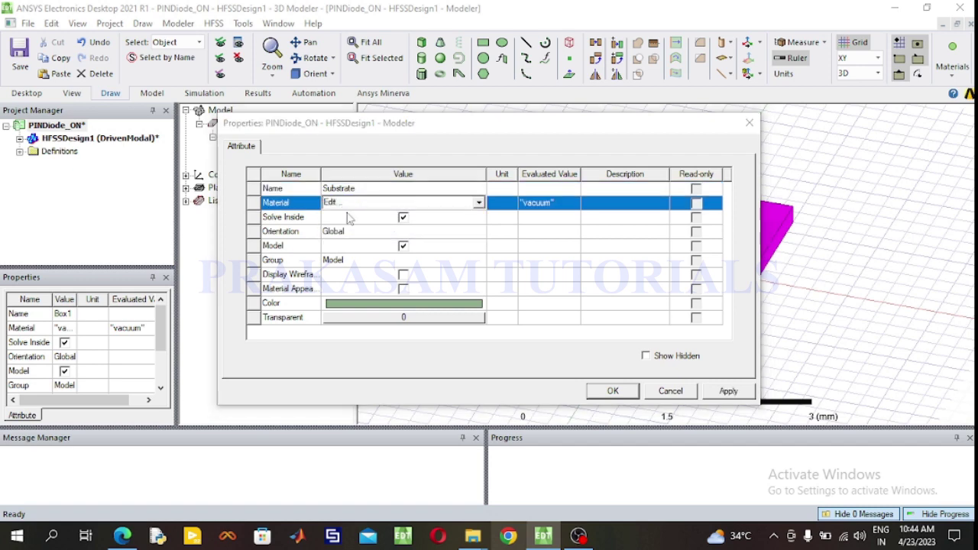
pyautogui.click(252, 152)
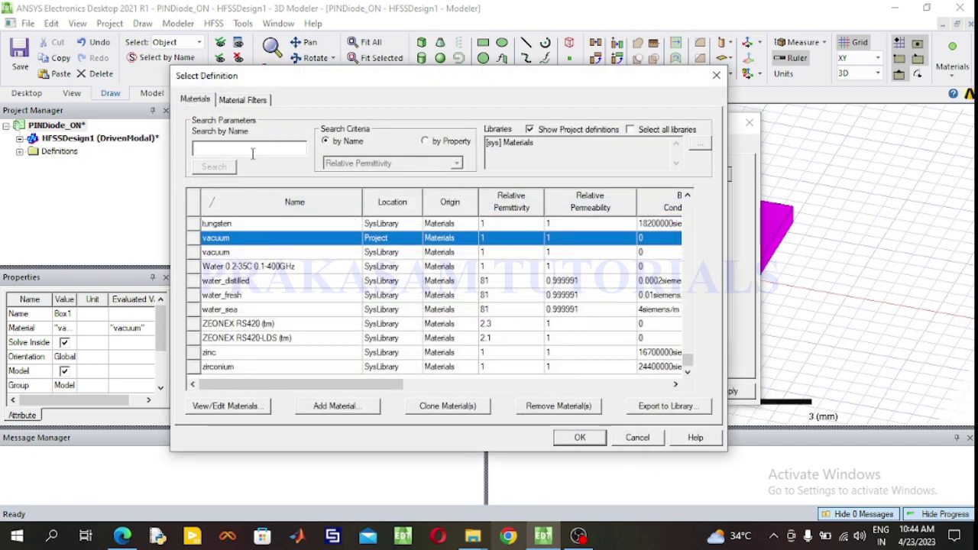
pyautogui.write('fr')
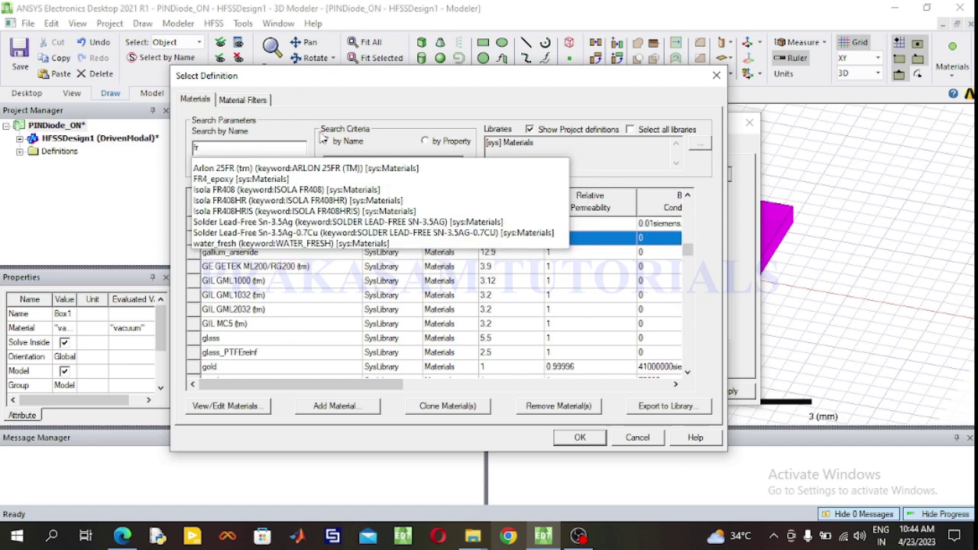
pyautogui.click(417, 101)
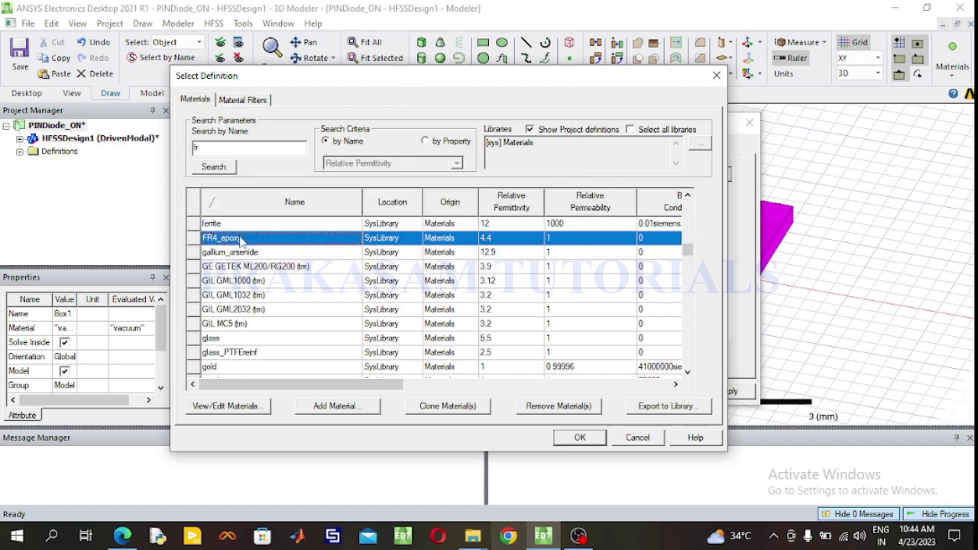
pyautogui.click(578, 442)
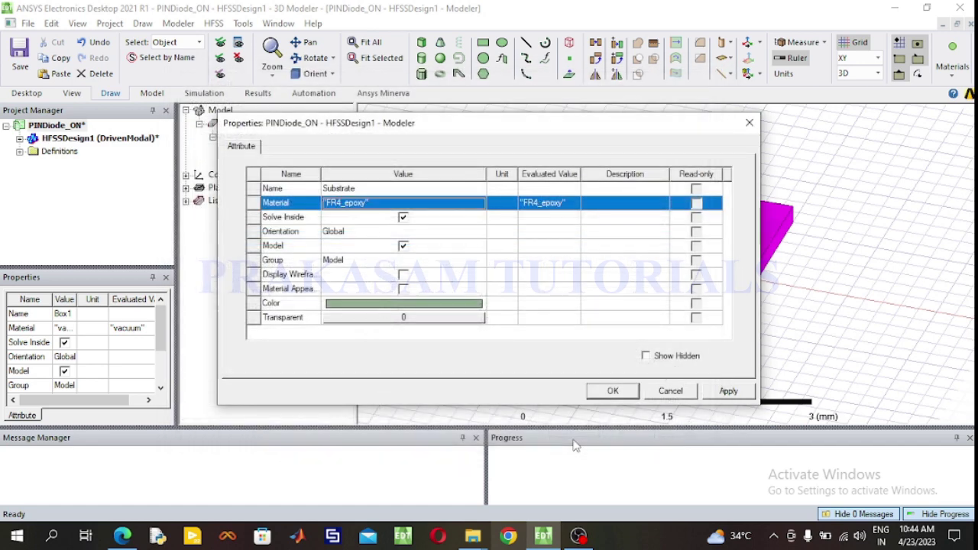
# Set the substrate's color to the basic light red (255, 128, 128) and apply its attributes.
pyautogui.click(427, 304)
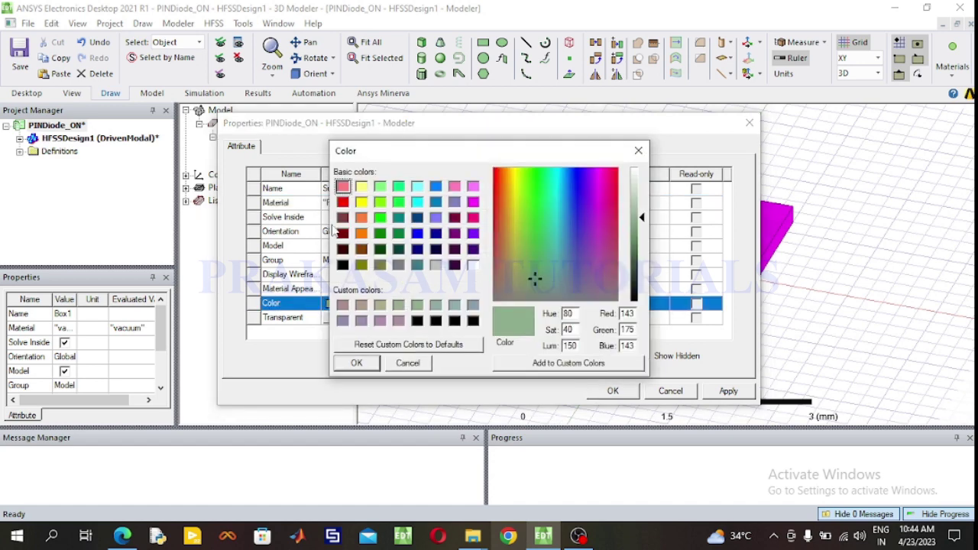
pyautogui.click(344, 188)
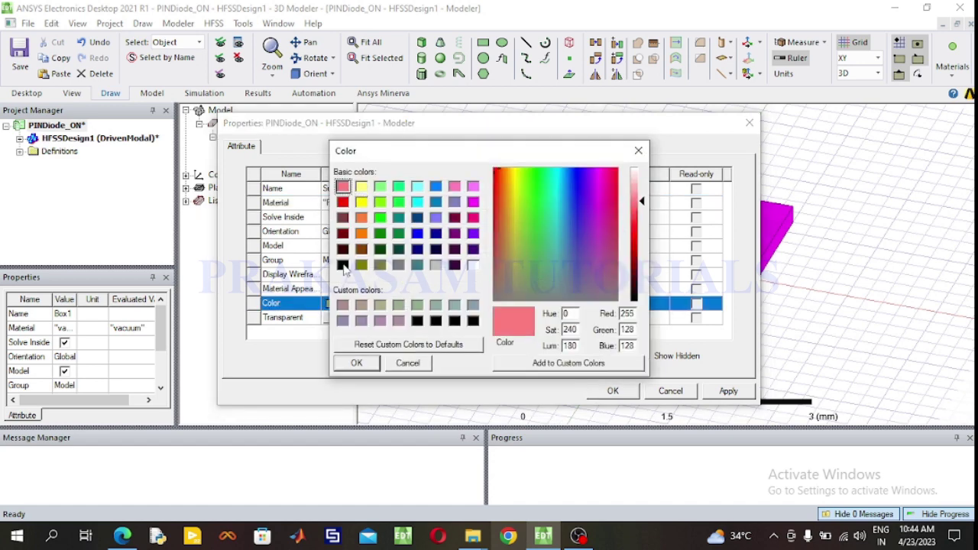
pyautogui.click(357, 363)
pyautogui.click(611, 391)
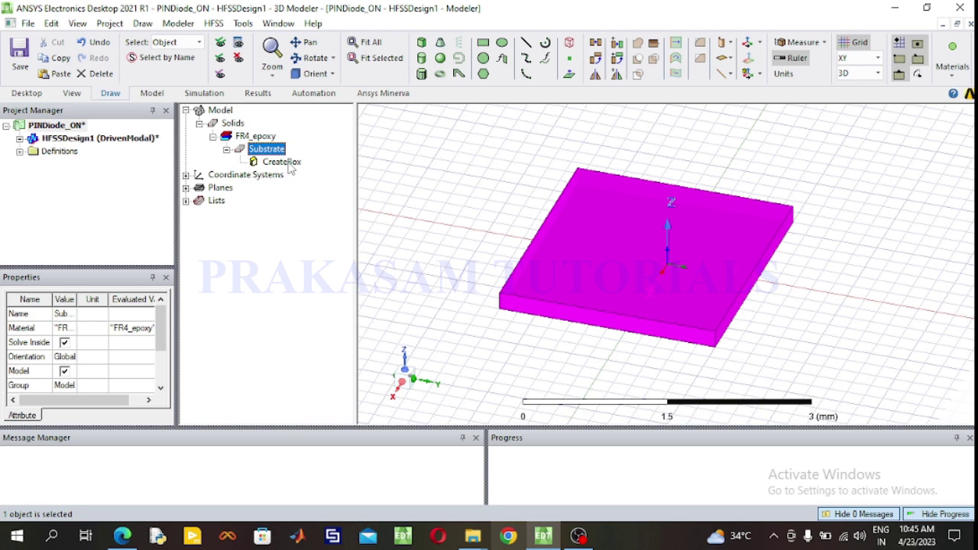
# Set the substrate box's XSize to 34 mm, YSize to 34 mm and ZSize to 1.6 mm.
pyautogui.doubleClick(291, 164)
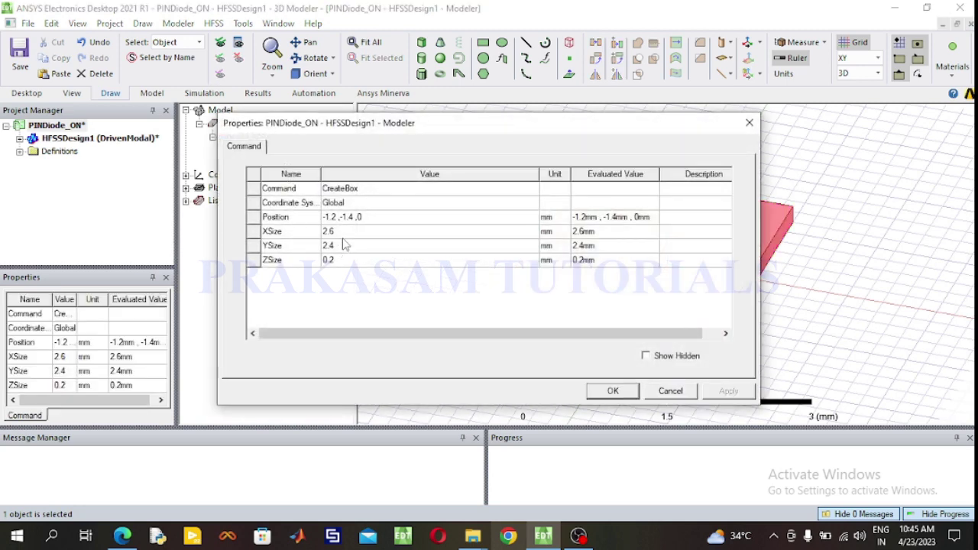
pyautogui.click(343, 236)
pyautogui.click(343, 236)
pyautogui.write('34')
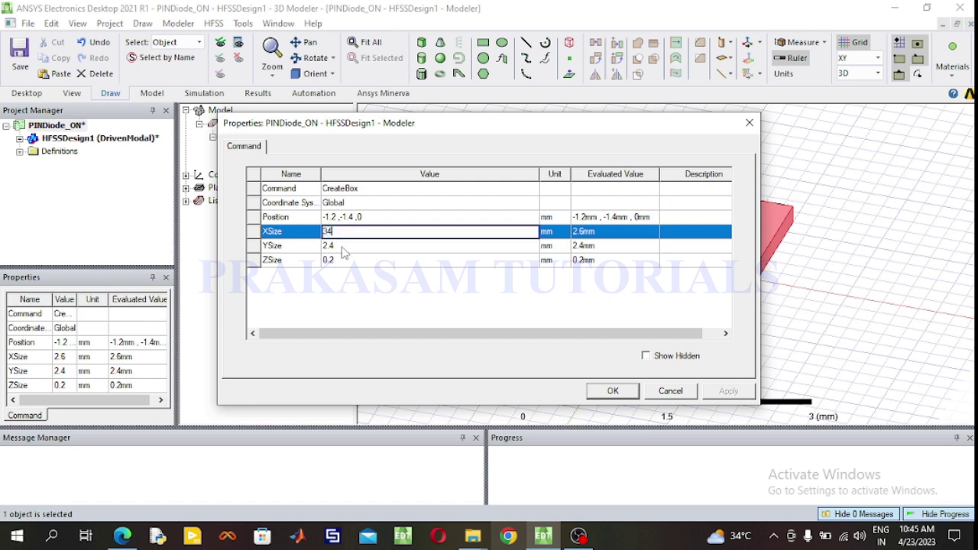
pyautogui.click(343, 245)
pyautogui.write('34')
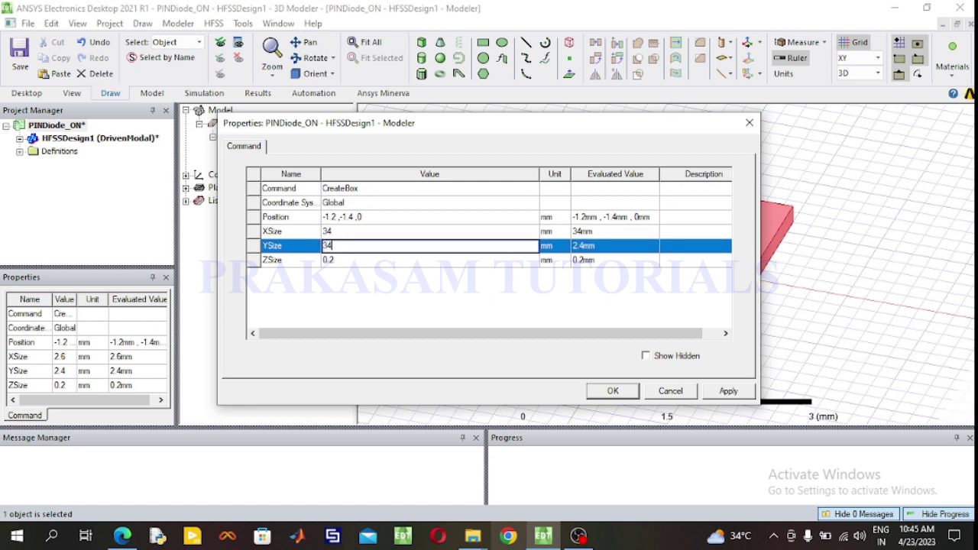
pyautogui.click(347, 261)
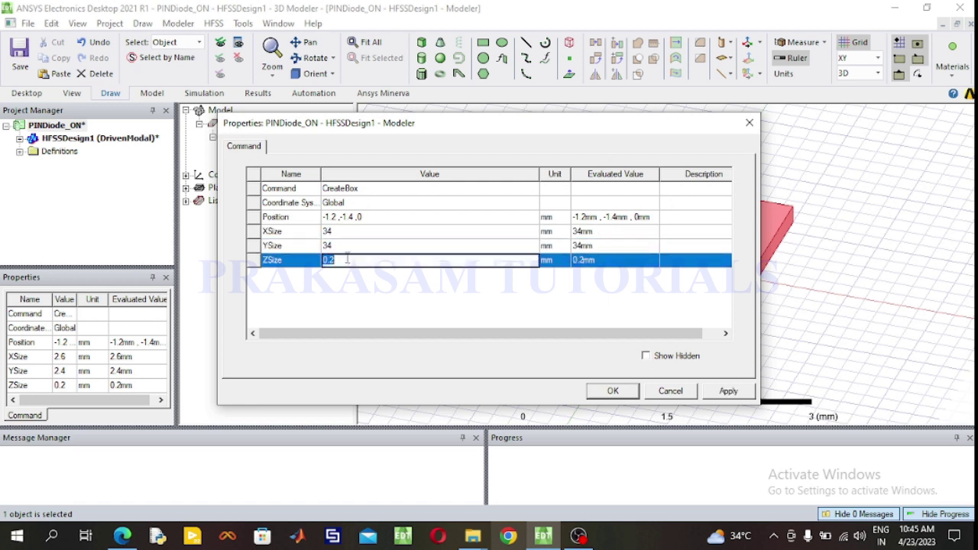
pyautogui.write('1.6')
# Set the substrate box's position to -17, -17, 0 mm and fit the whole model in view.
pyautogui.click(382, 218)
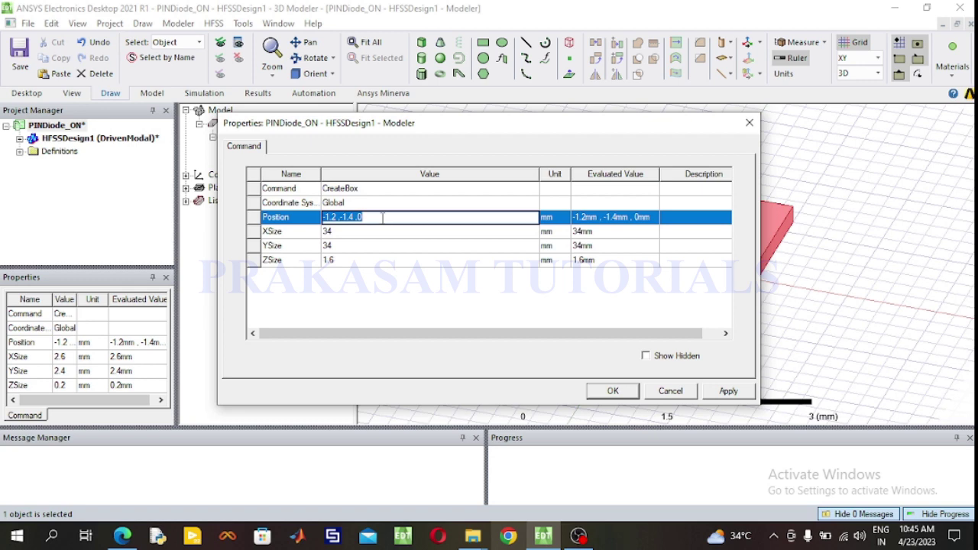
pyautogui.write('-17,')
pyautogui.write('-17, 0')
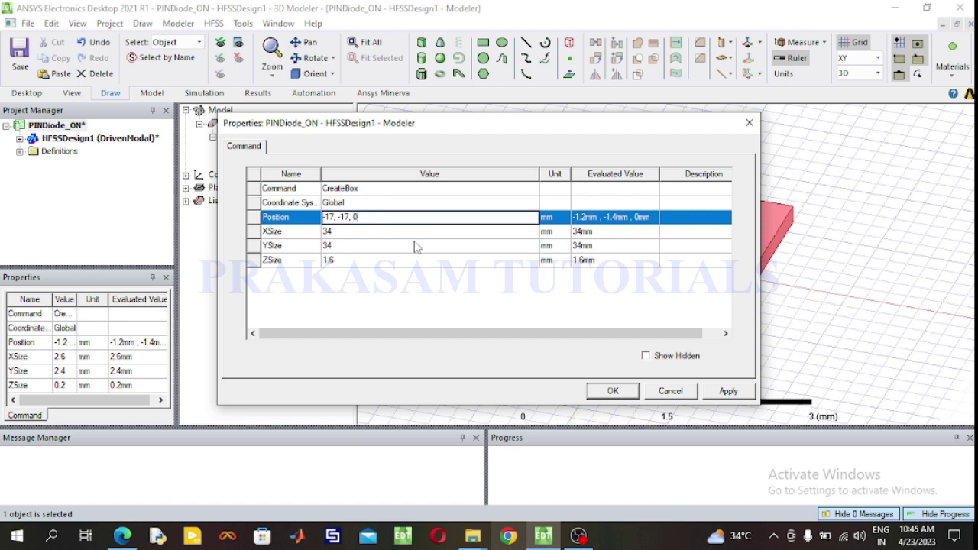
pyautogui.click(613, 392)
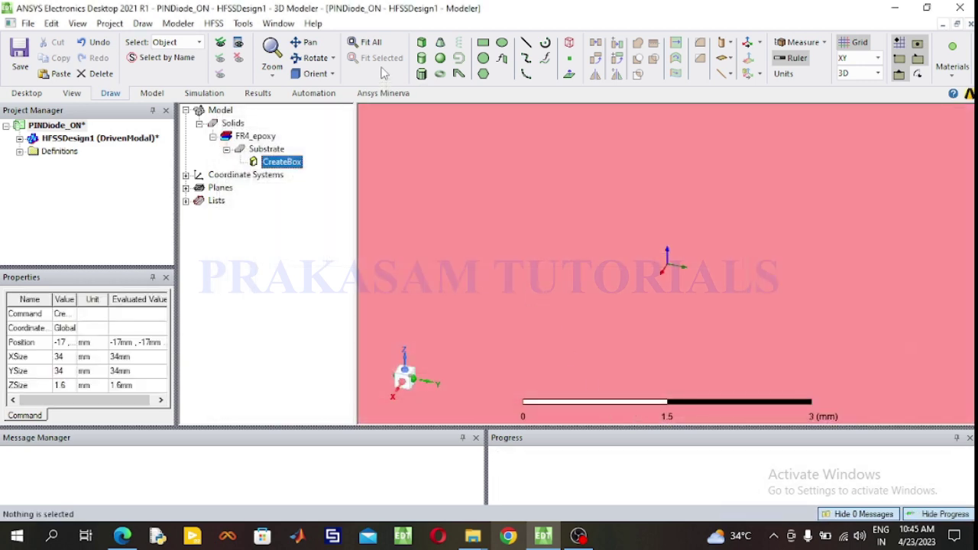
pyautogui.click(371, 43)
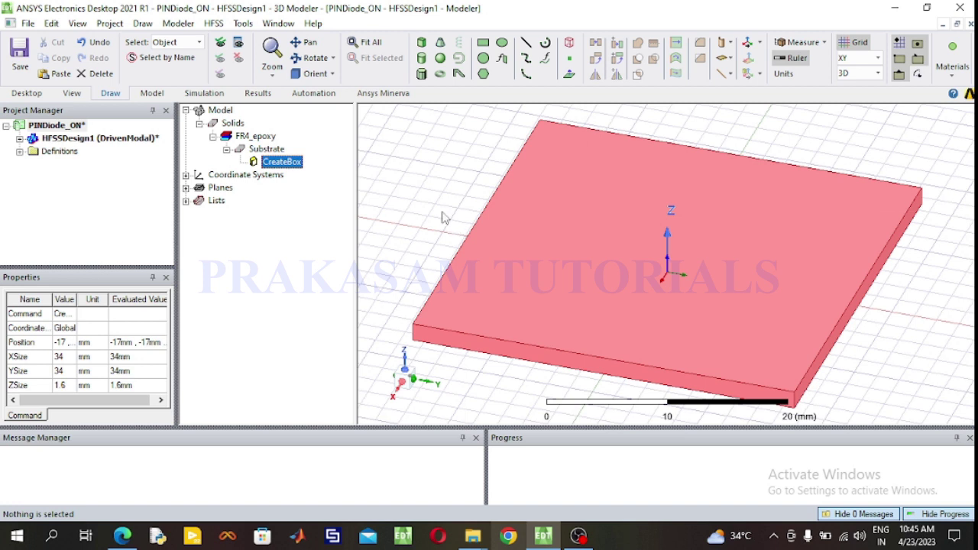
# Draw a rectangle in the XY plane spanning the substrate's footprint, starting at about (-20, -18, 0) mm.
pyautogui.click(483, 44)
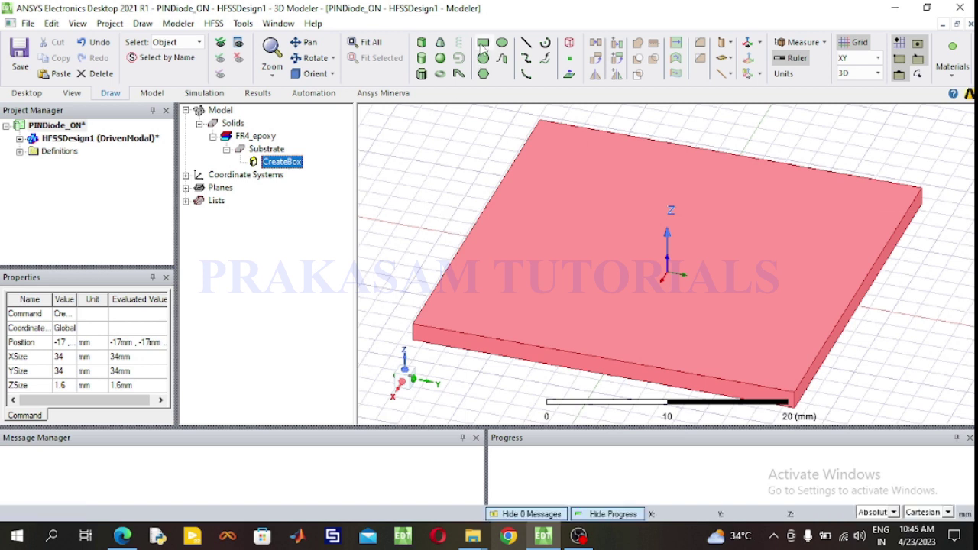
pyautogui.click(541, 118)
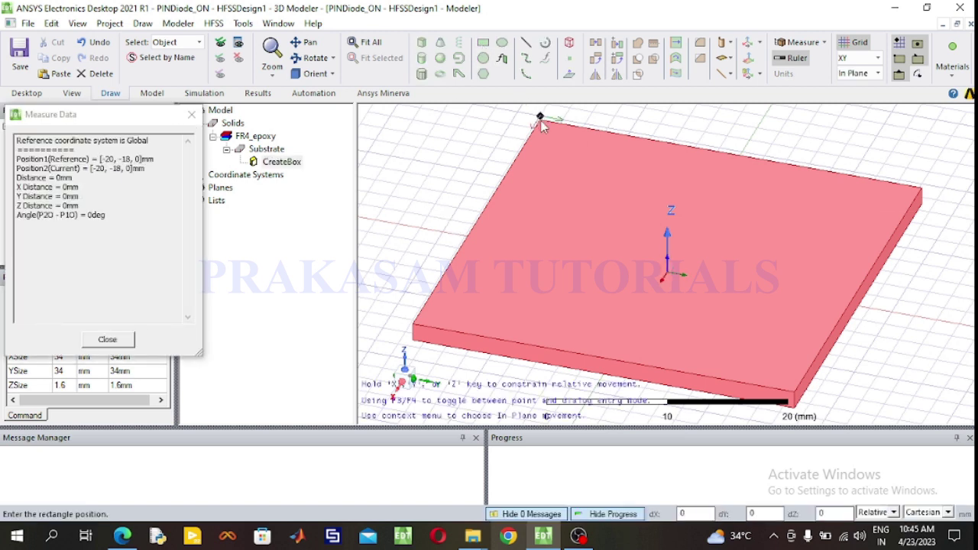
pyautogui.click(791, 389)
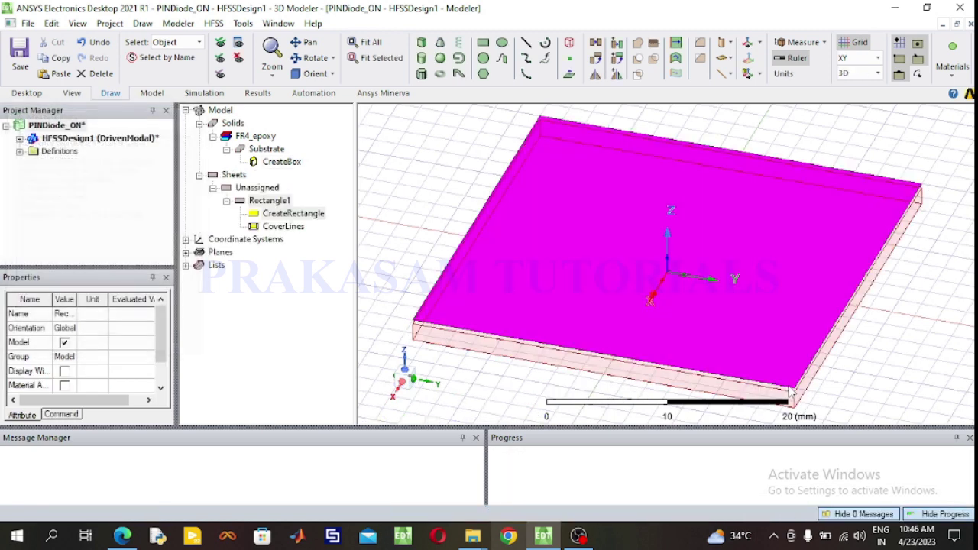
# Rename the new rectangle as GroundPlane and set its color to the basic light yellow.
pyautogui.doubleClick(270, 202)
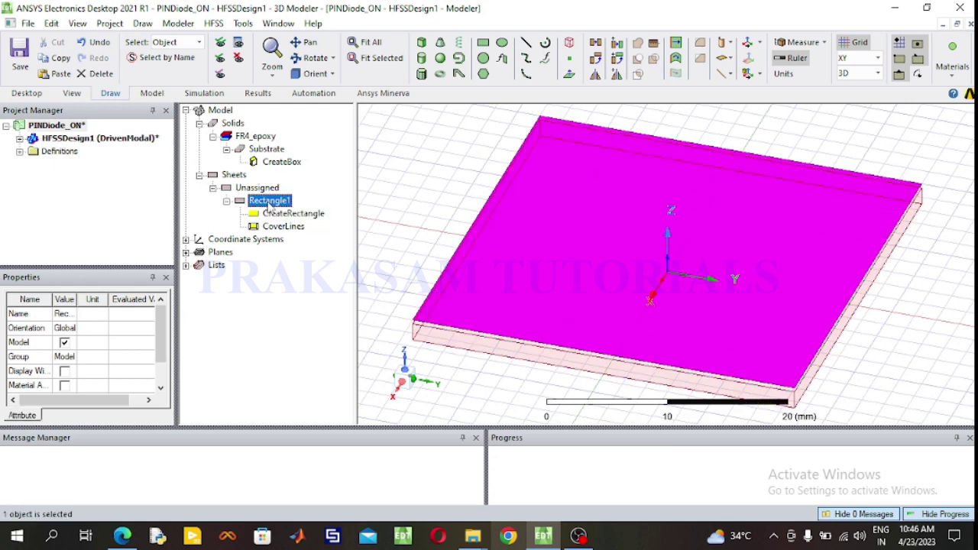
pyautogui.click(363, 189)
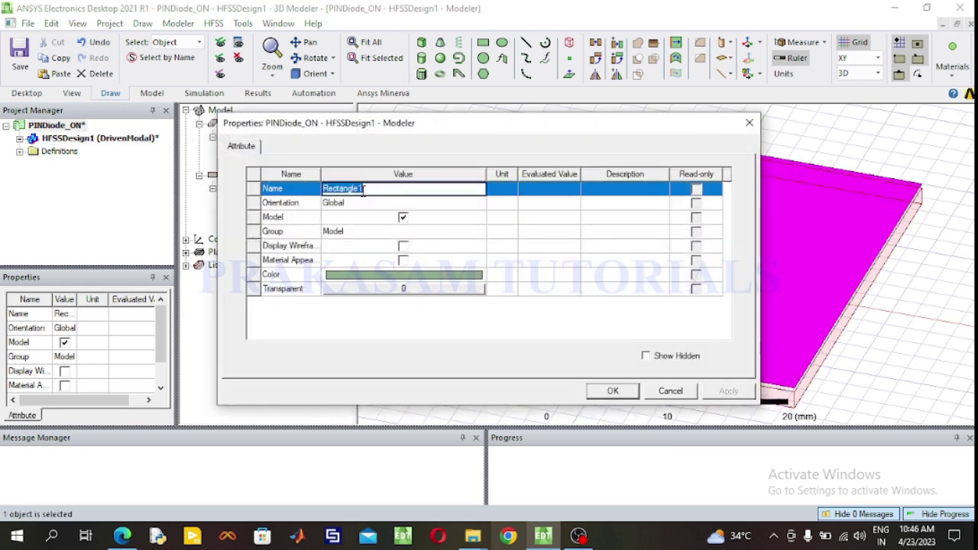
pyautogui.write('GroundPlane')
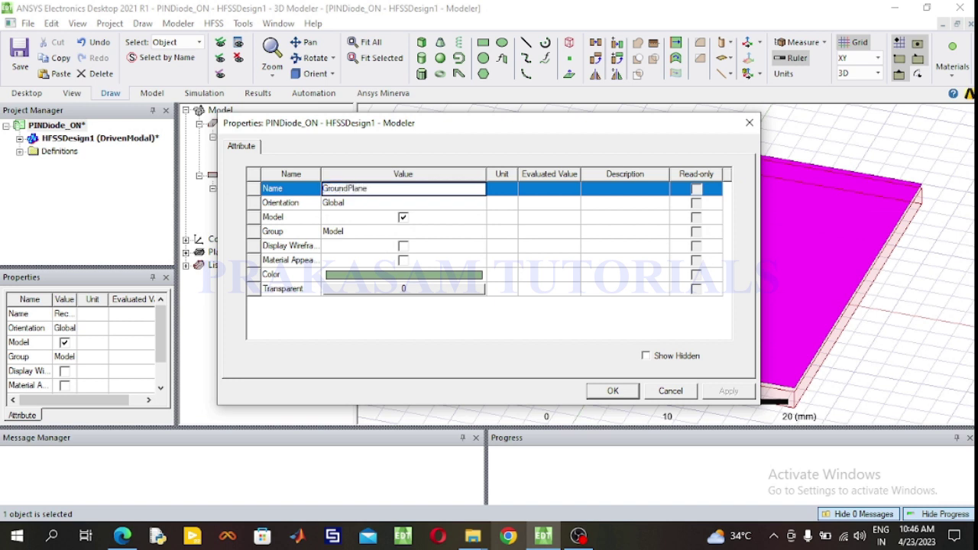
pyautogui.click(404, 275)
pyautogui.click(362, 188)
pyautogui.click(357, 364)
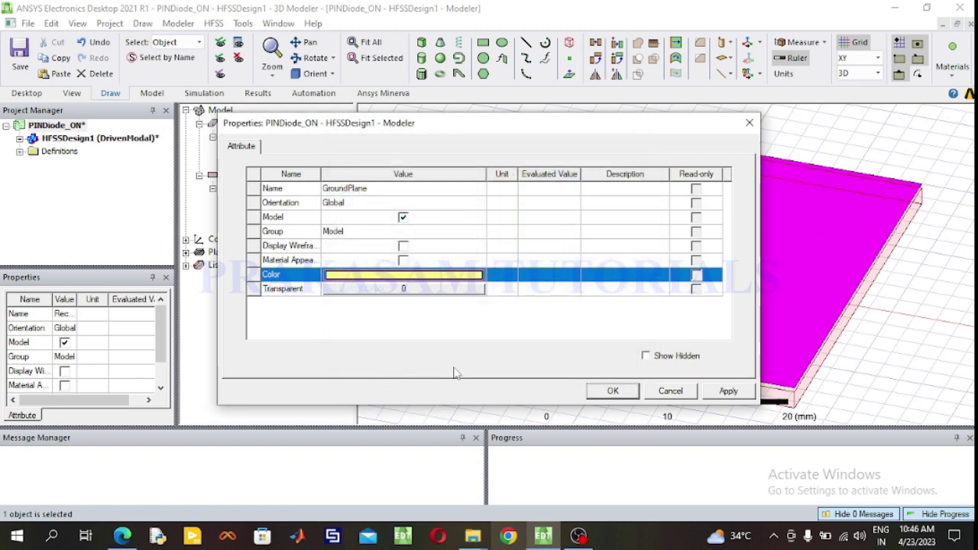
pyautogui.click(613, 392)
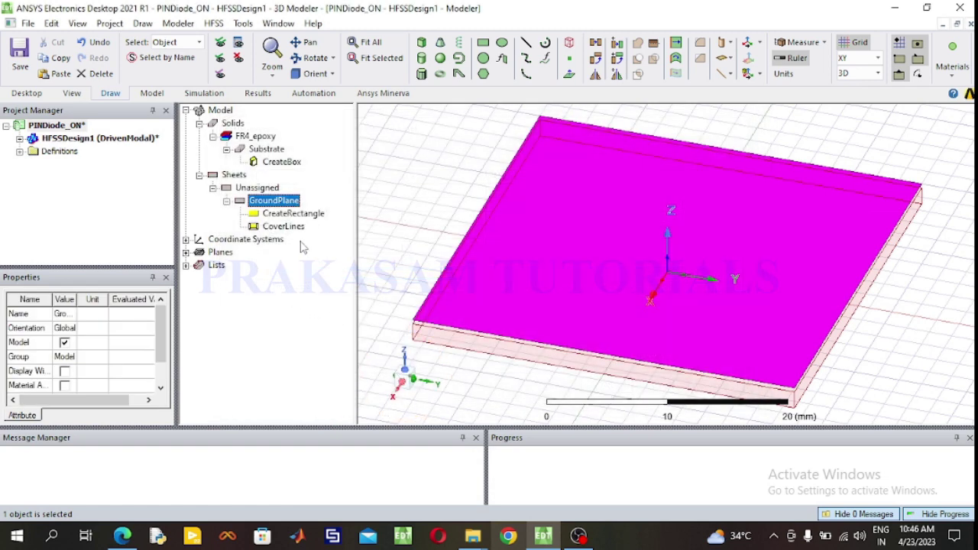
# Set the GroundPlane rectangle's position to -17, -17, 0 mm.
pyautogui.doubleClick(298, 216)
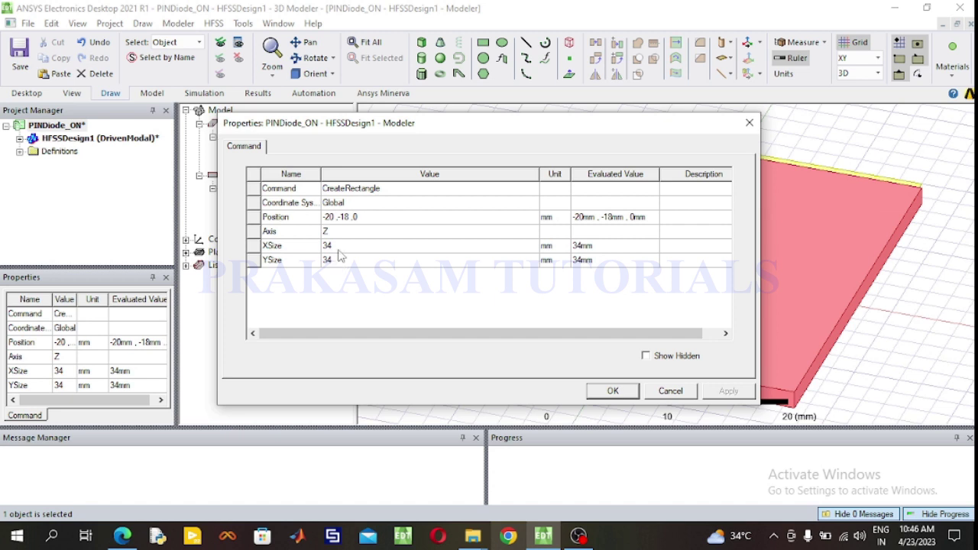
pyautogui.click(334, 222)
pyautogui.click(334, 219)
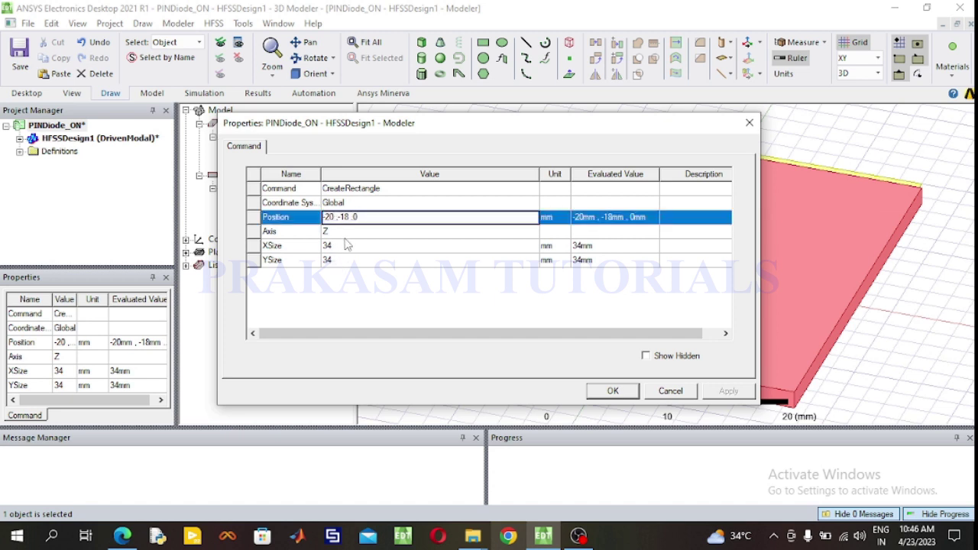
pyautogui.press('BackSpace')
pyautogui.press('BackSpace')
pyautogui.write('17')
pyautogui.click(349, 218)
pyautogui.press('BackSpace')
pyautogui.write('7')
pyautogui.click(614, 391)
# Draw a long strip rectangle in the XY plane starting at about (-18, -4, 0) mm, about 32 mm by 4 mm.
pyautogui.click(311, 58)
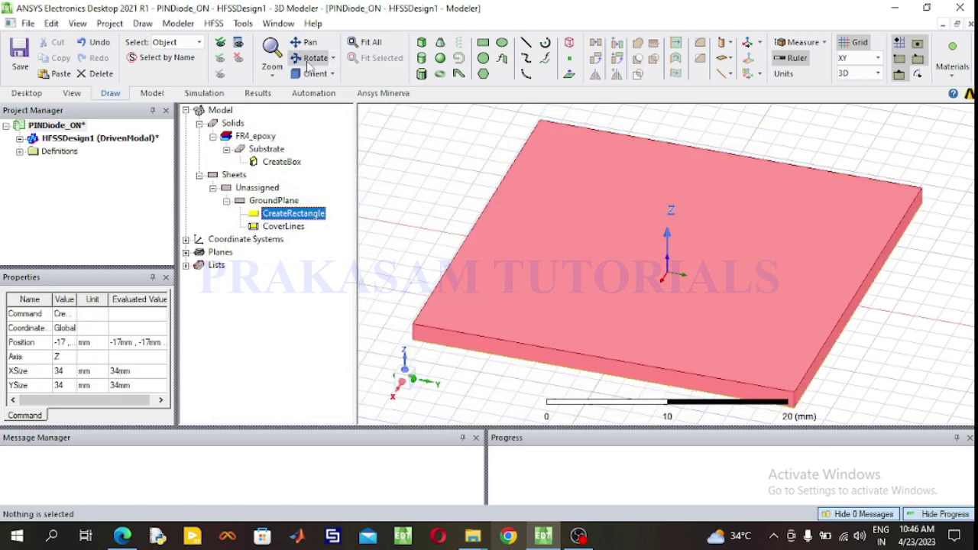
pyautogui.moveTo(637, 297); pyautogui.dragTo(605, 319)
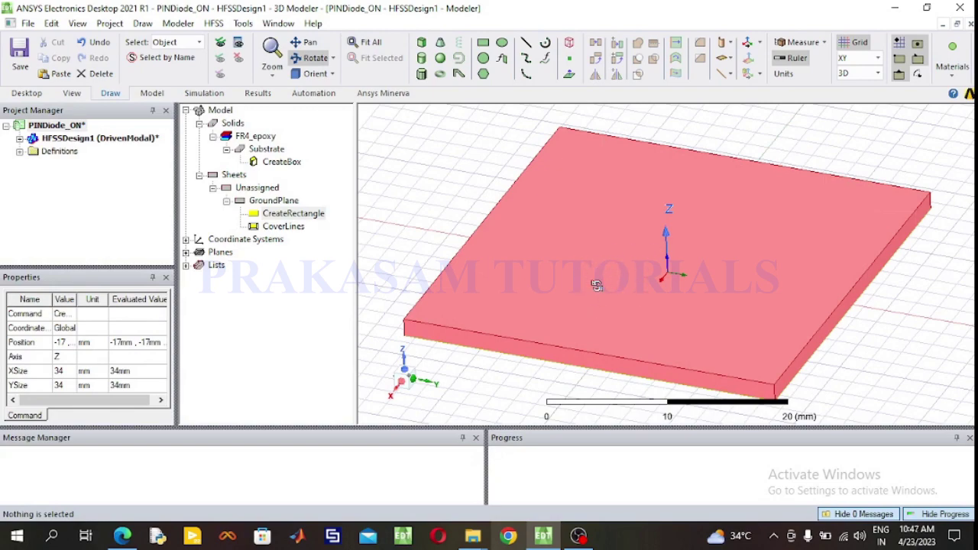
pyautogui.moveTo(613, 272); pyautogui.dragTo(628, 315)
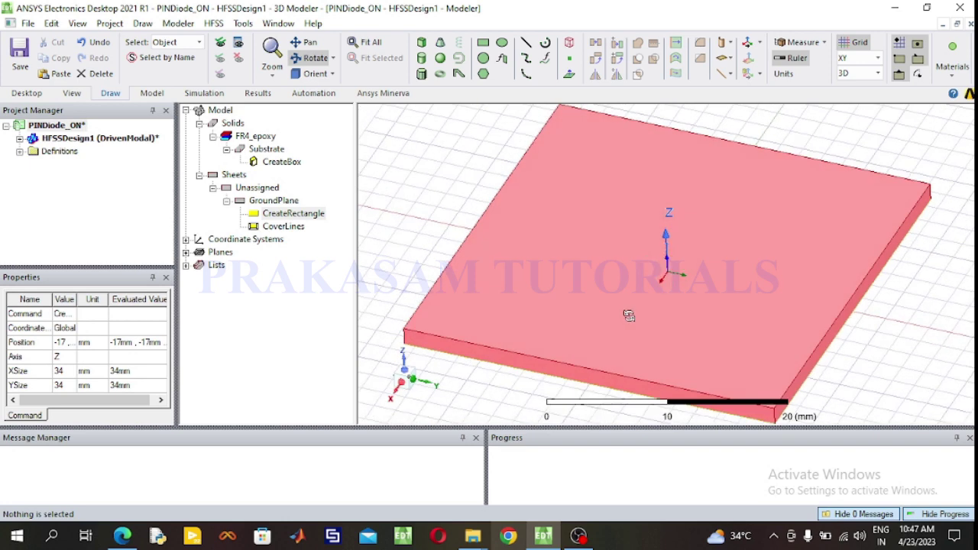
pyautogui.click(313, 58)
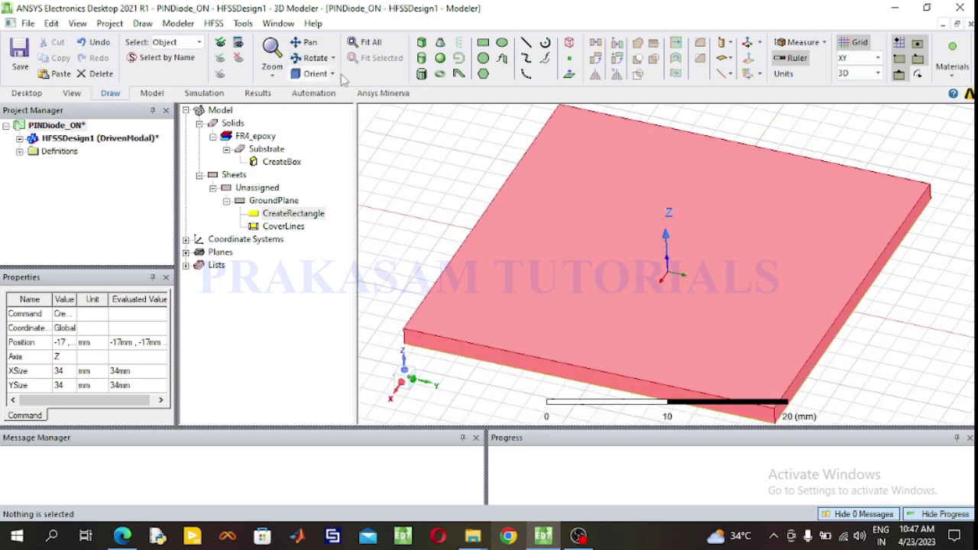
pyautogui.click(483, 42)
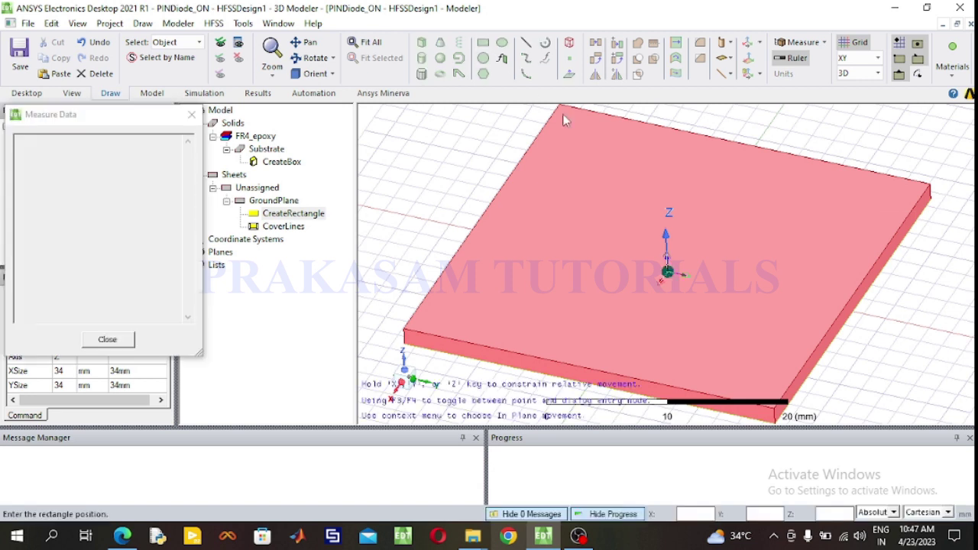
pyautogui.click(709, 143)
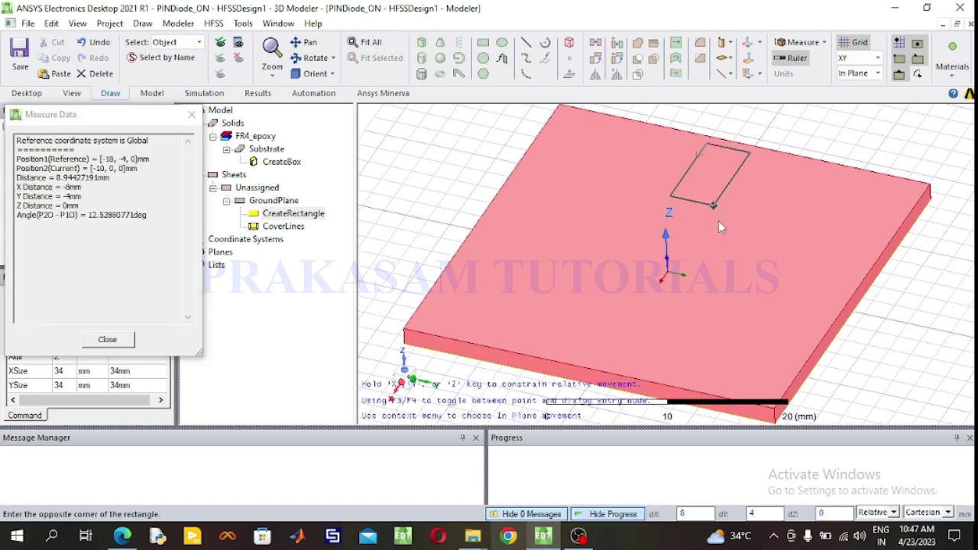
pyautogui.click(604, 373)
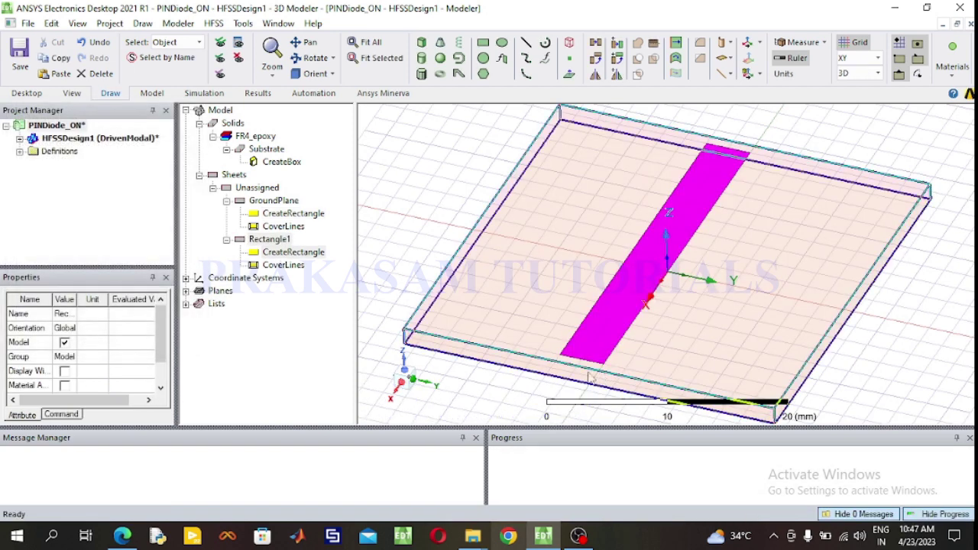
# Rename the strip rectangle as TL and set its color to the basic light green.
pyautogui.click(390, 251)
pyautogui.doubleClick(269, 239)
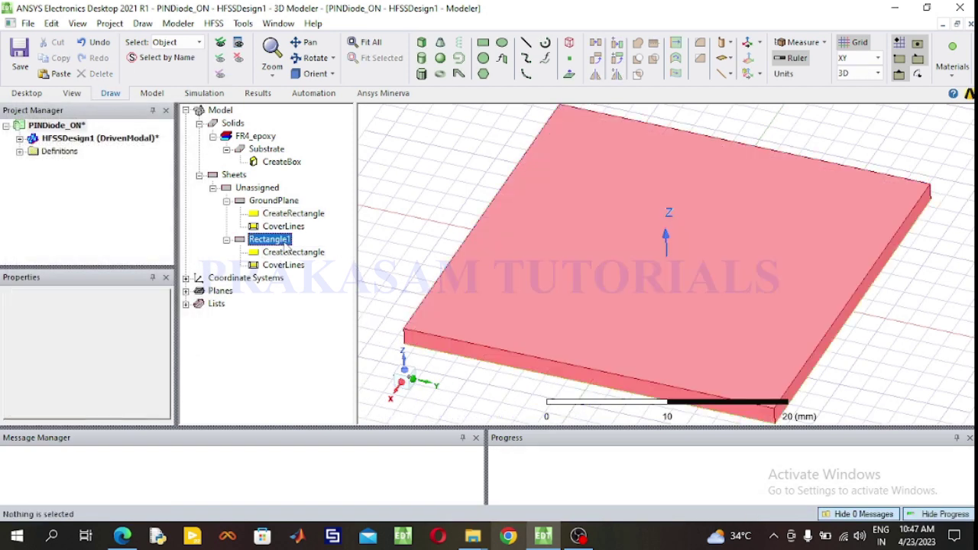
pyautogui.click(368, 188)
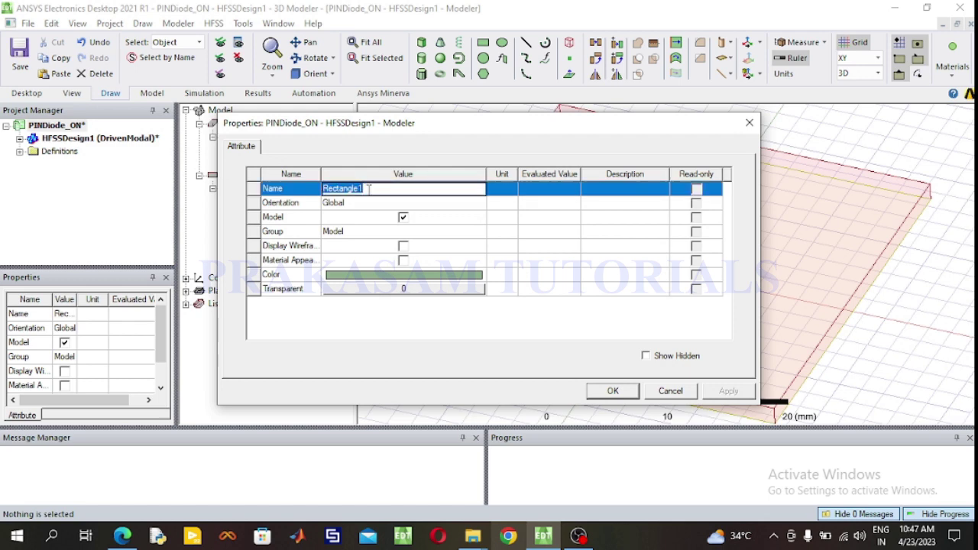
pyautogui.write('TL')
pyautogui.click(429, 277)
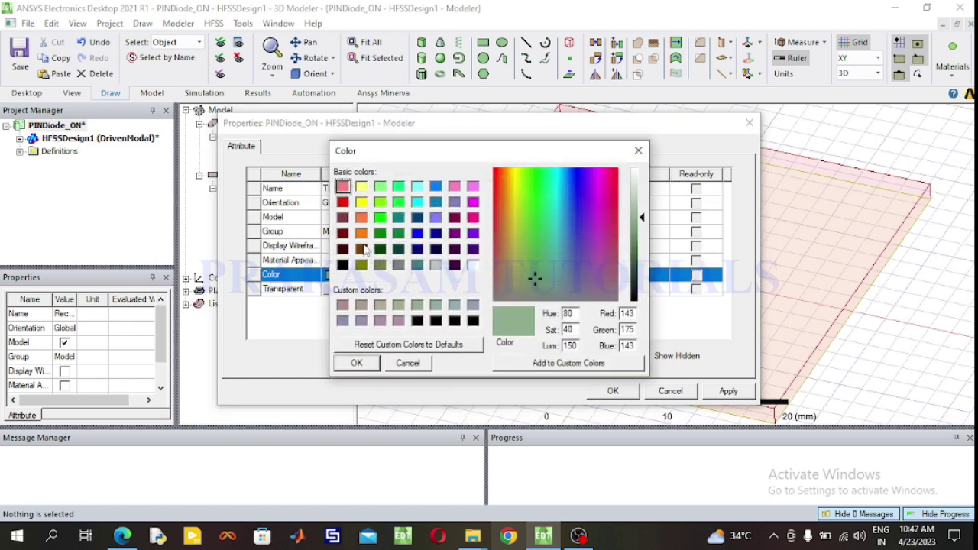
pyautogui.click(379, 187)
pyautogui.click(356, 364)
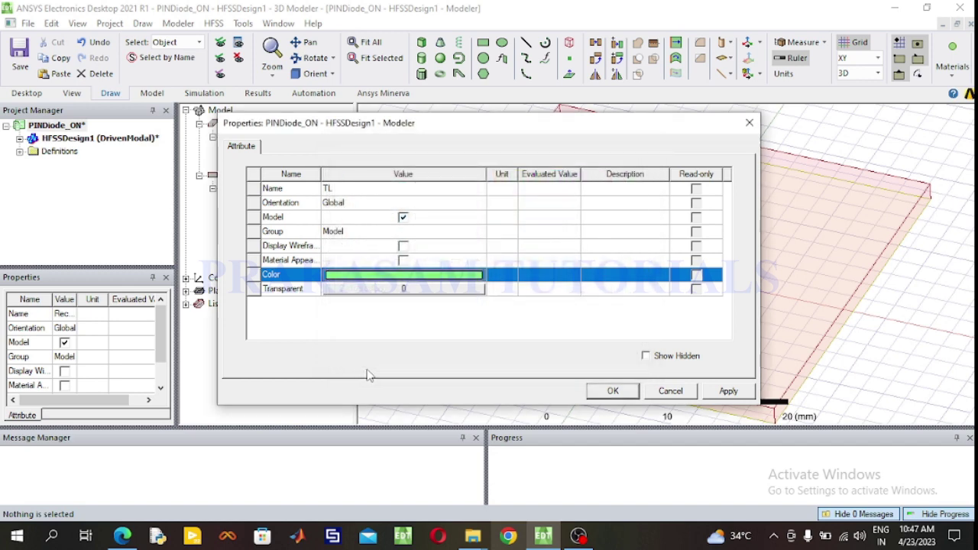
pyautogui.click(613, 390)
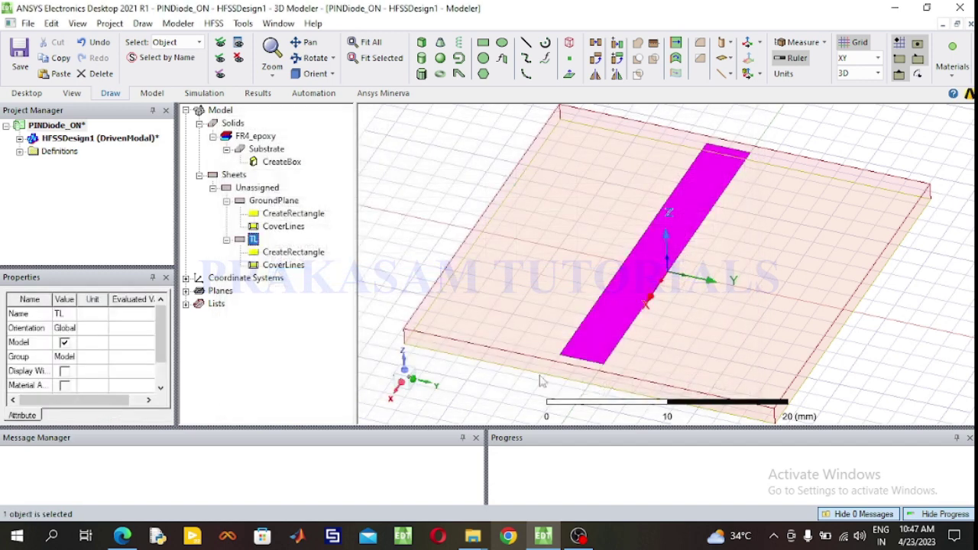
# Set the TL rectangle's XSize to 34 mm and YSize to 2 mm.
pyautogui.doubleClick(296, 254)
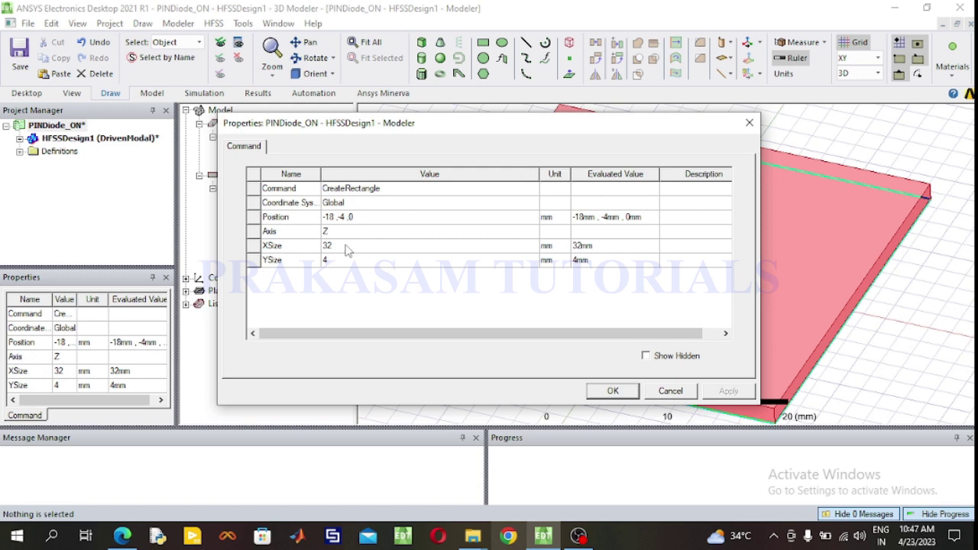
pyautogui.moveTo(502, 127); pyautogui.dragTo(299, 114)
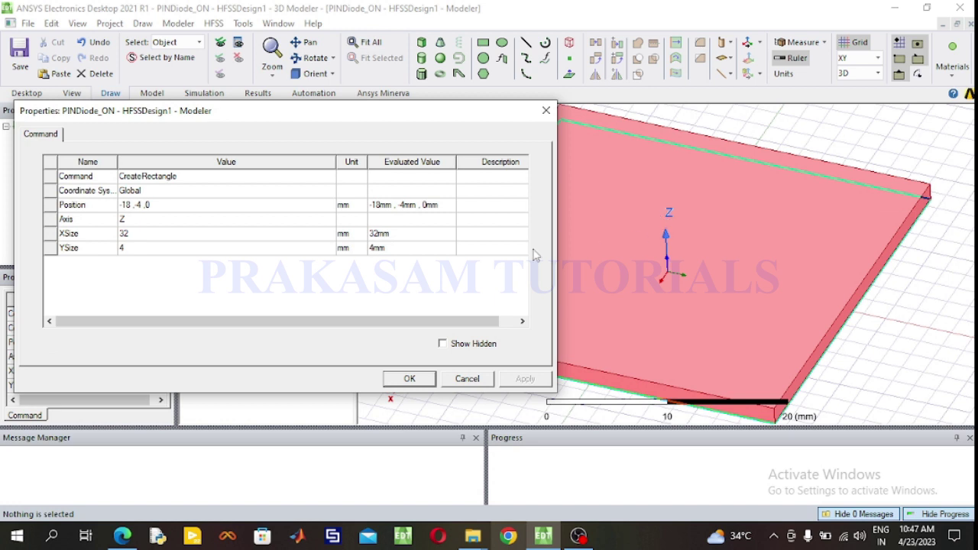
pyautogui.doubleClick(154, 233)
pyautogui.write('34')
pyautogui.doubleClick(145, 248)
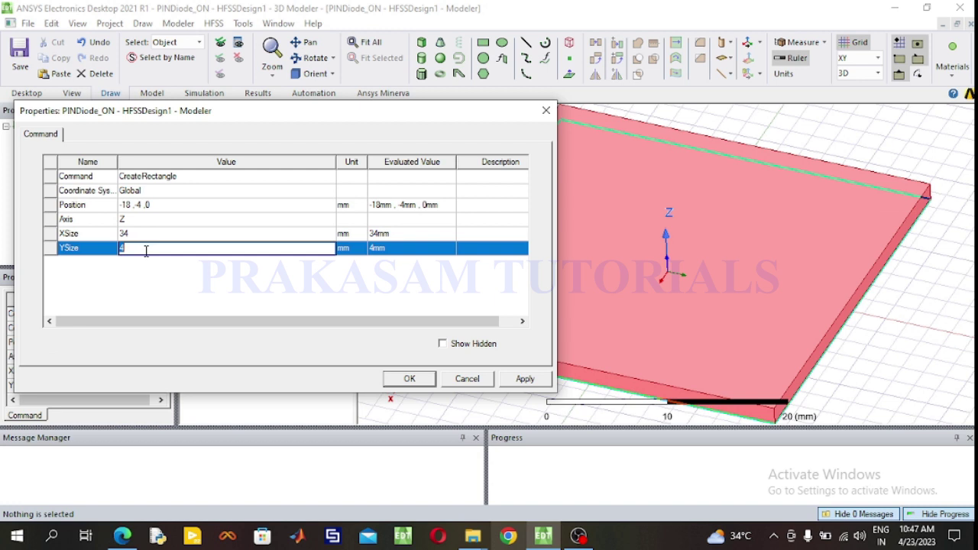
pyautogui.write('2')
# Position the TL rectangle at X -17 mm and Y -1 mm, with its Z on the substrate's top surface.
pyautogui.doubleClick(132, 204)
pyautogui.click(132, 204)
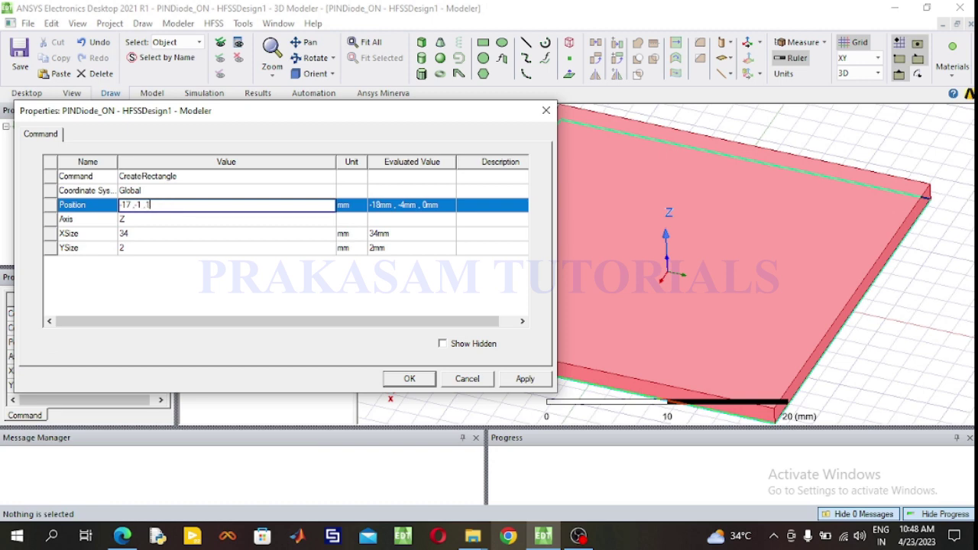
pyautogui.click(409, 378)
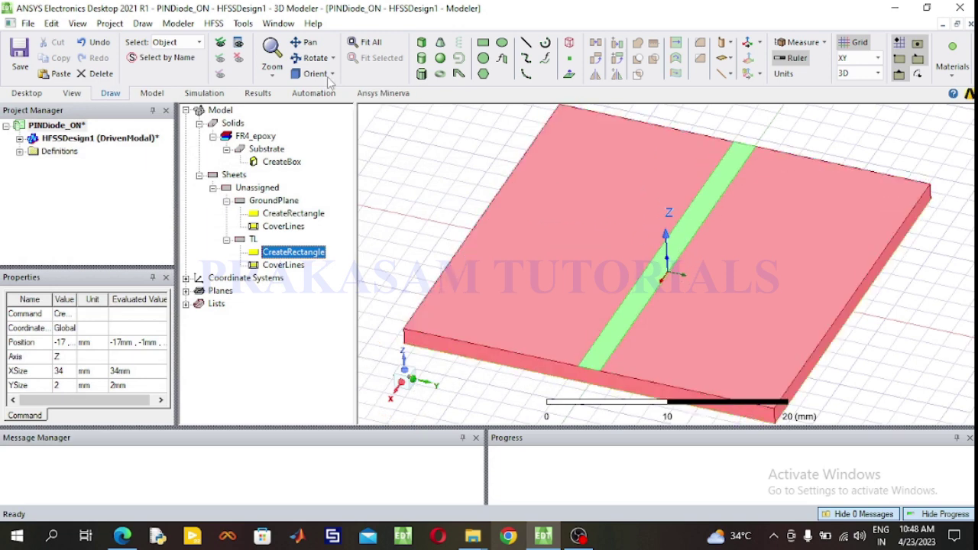
# Fit the model in view and draw a small rectangle near the origin, starting at about (-4, -2, 0) mm, about 4 mm by 3 mm.
pyautogui.click(313, 57)
pyautogui.moveTo(691, 233); pyautogui.dragTo(714, 251)
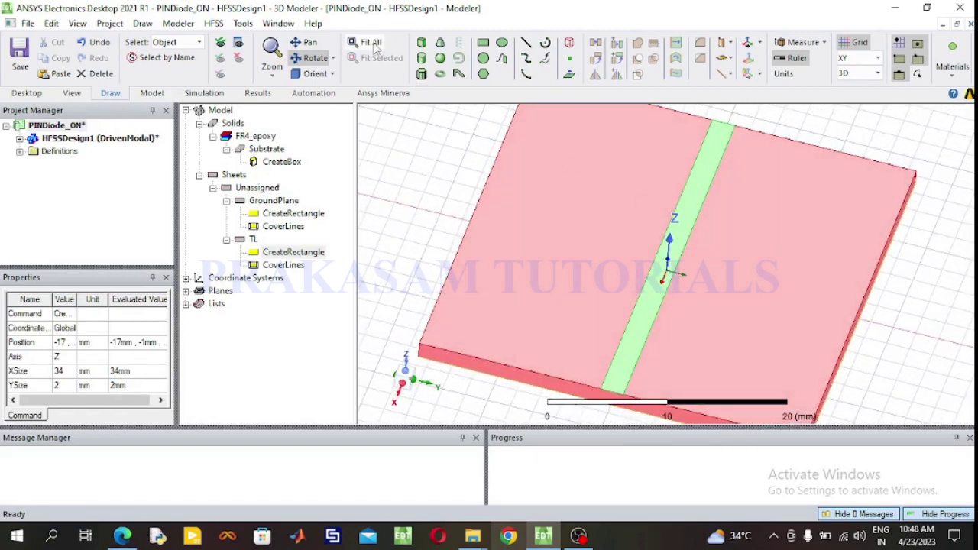
pyautogui.click(369, 43)
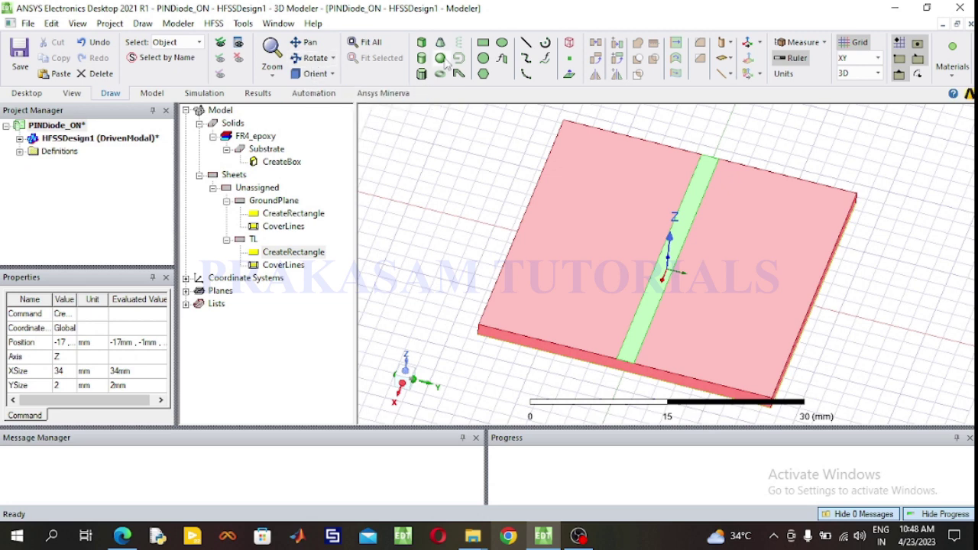
pyautogui.click(483, 42)
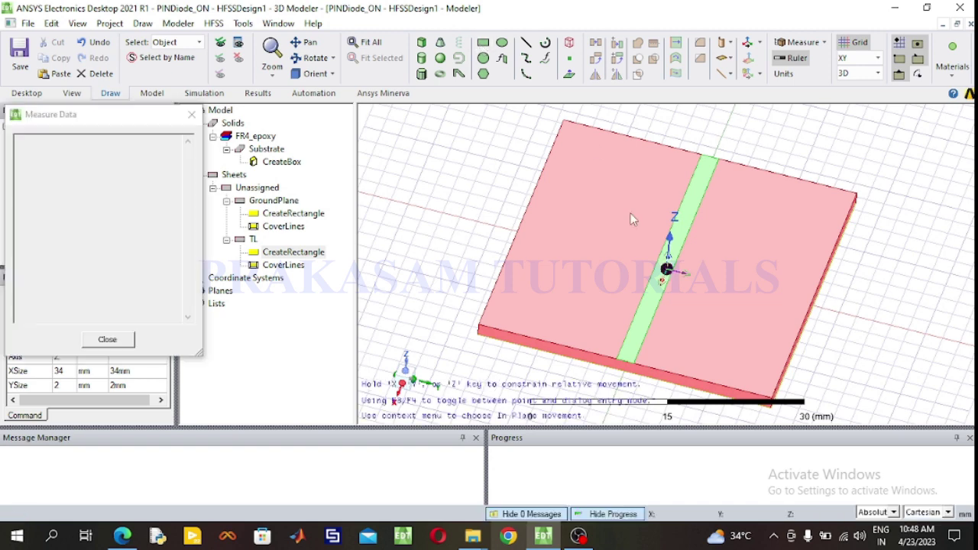
pyautogui.click(670, 243)
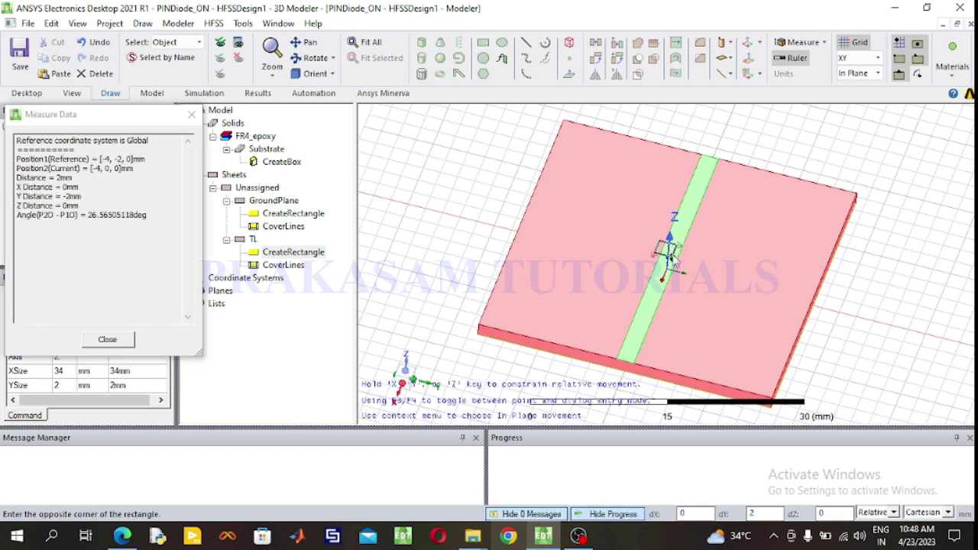
pyautogui.click(684, 269)
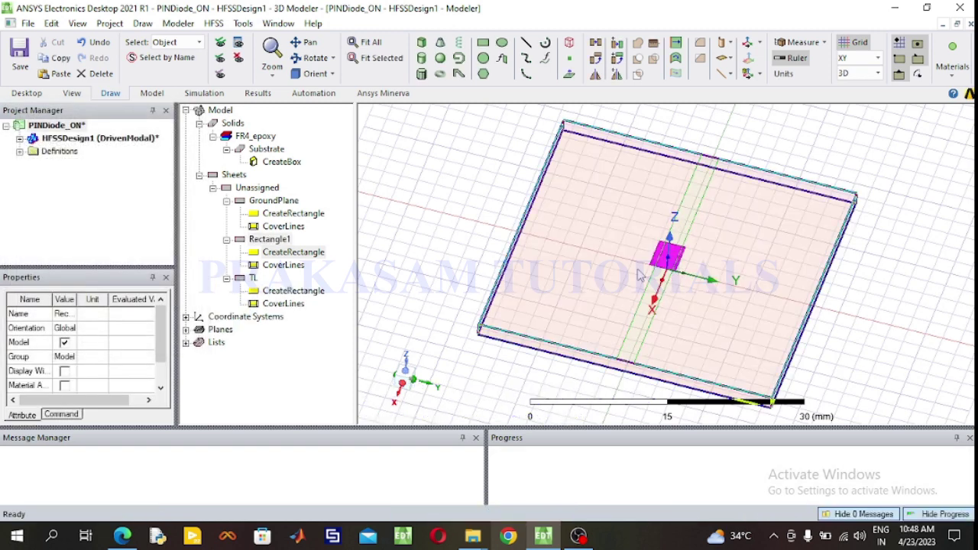
# Rename the small rectangle near the origin as Slot.
pyautogui.doubleClick(287, 246)
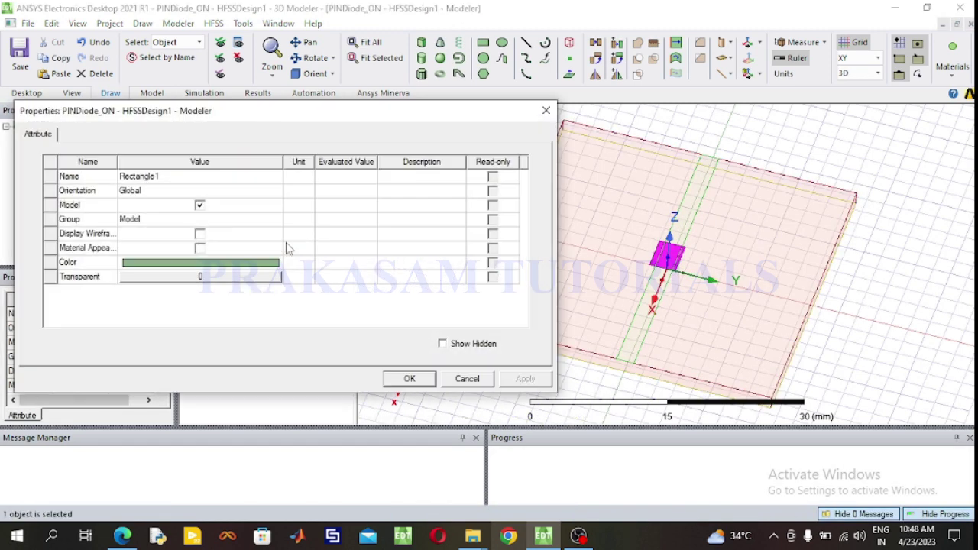
pyautogui.click(197, 178)
pyautogui.write('Slot')
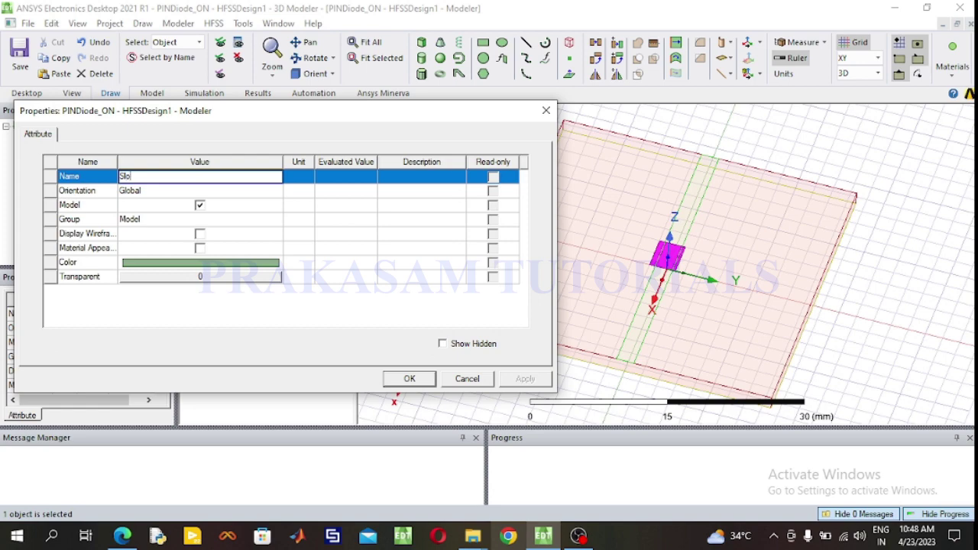
pyautogui.click(410, 379)
# Set the Slot rectangle's XSize and YSize to 2 mm each.
pyautogui.doubleClick(284, 253)
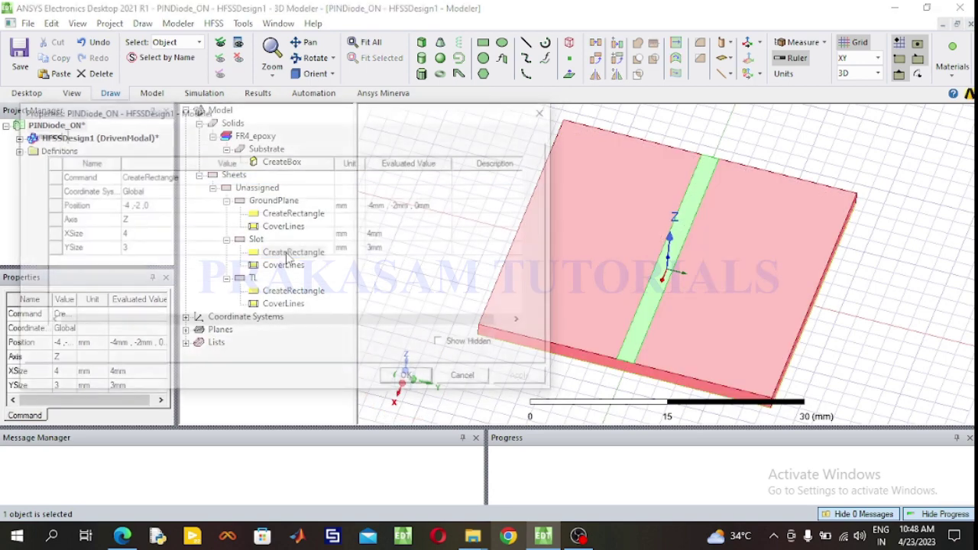
pyautogui.click(140, 235)
pyautogui.write('2')
pyautogui.click(140, 249)
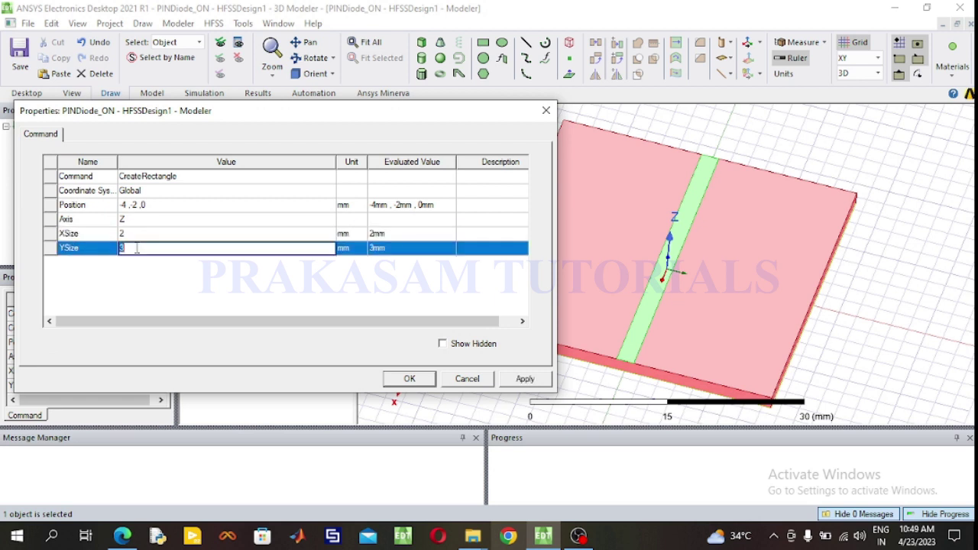
pyautogui.write('2')
# Position the Slot rectangle at X -1 mm and Y -1 mm, with its Z on the substrate's top surface.
pyautogui.click(127, 205)
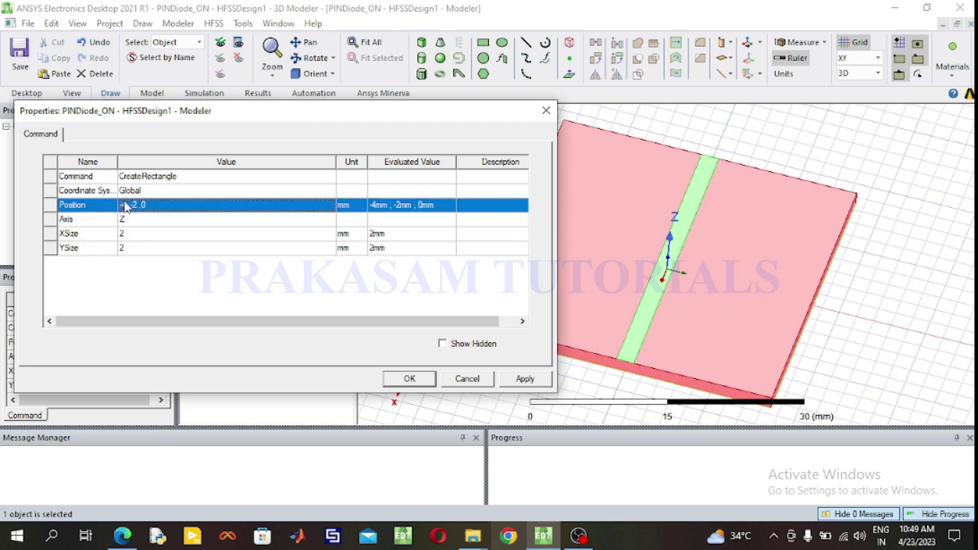
pyautogui.click(126, 204)
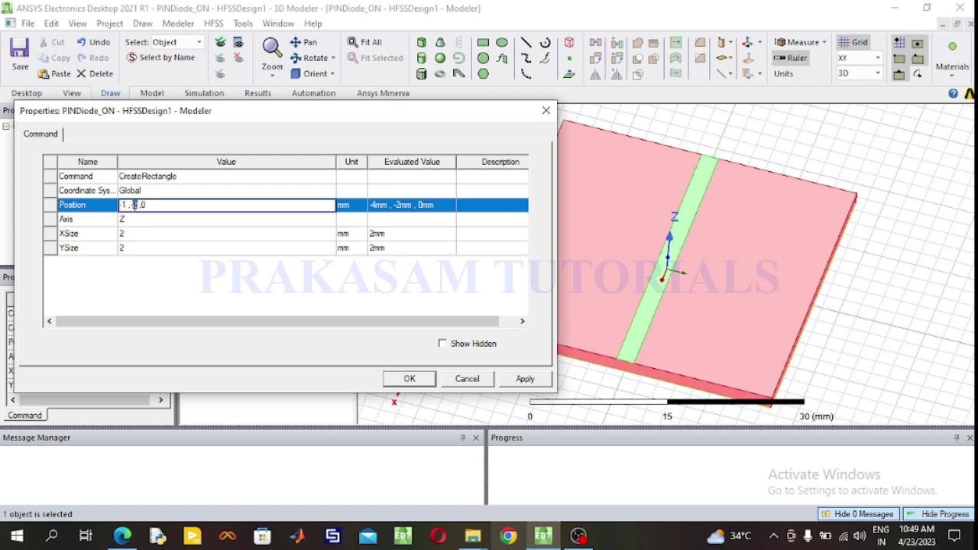
pyautogui.write('1 ,1')
pyautogui.click(396, 384)
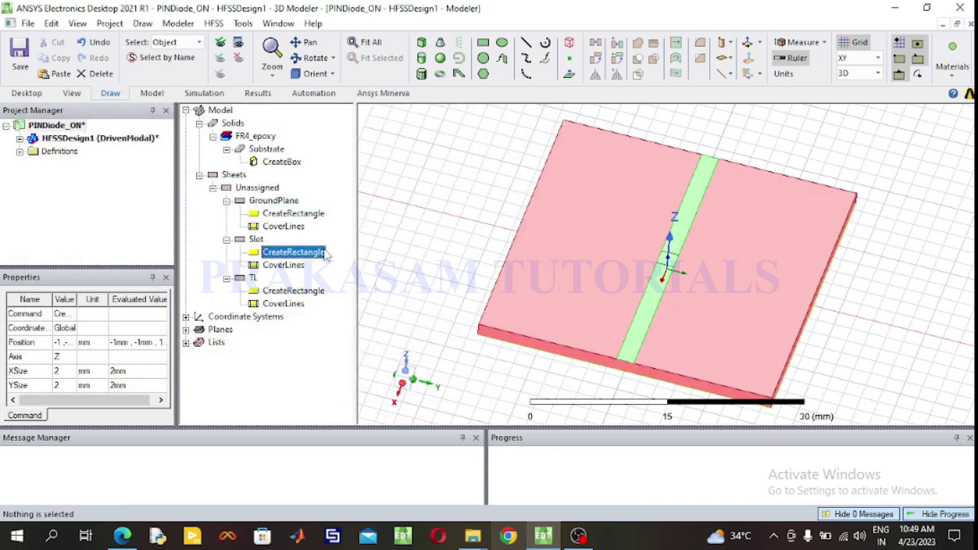
# Subtract the Slot rectangle from the TL transmission line, without cloning the tool object, to cut the central gap.
pyautogui.click(257, 240)
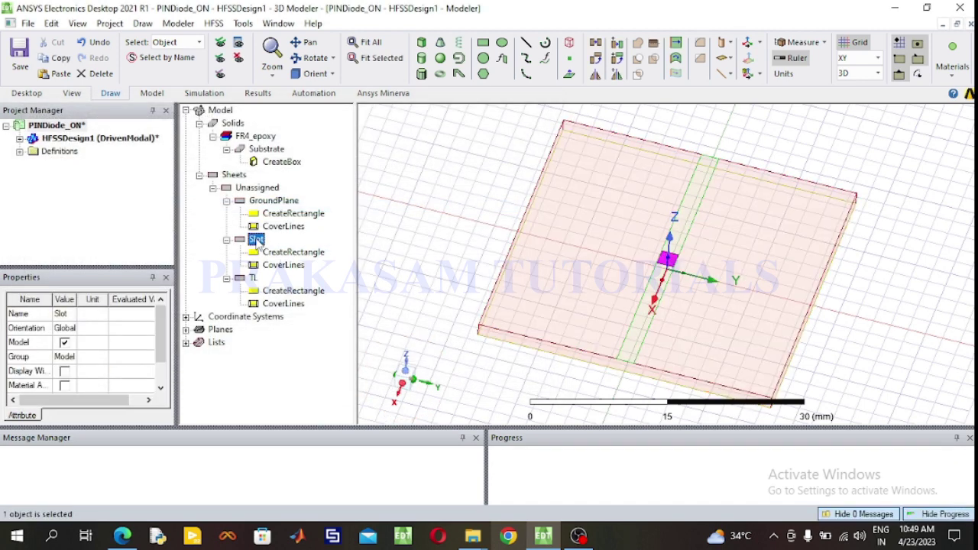
pyautogui.click(254, 278)
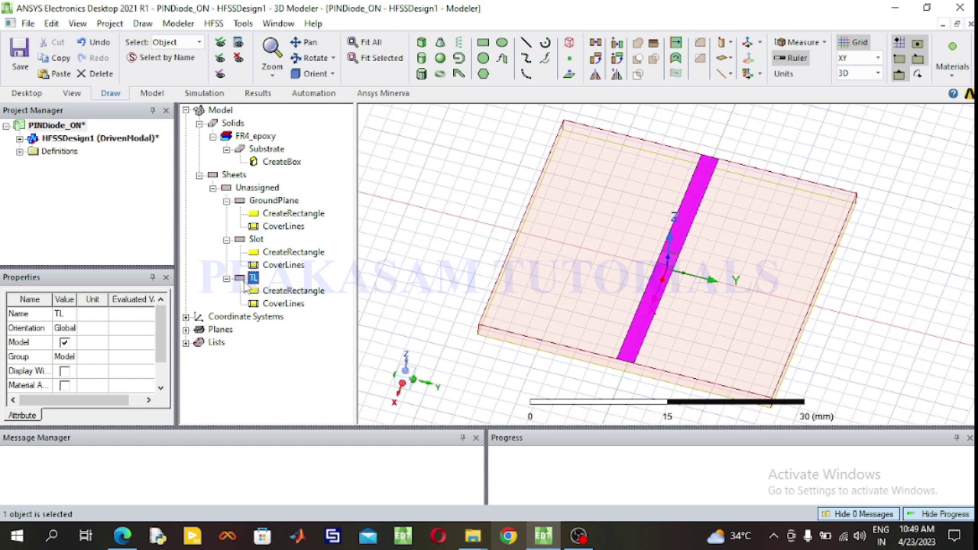
pyautogui.keyDown('ctrl'); pyautogui.click(256, 239); pyautogui.keyUp('ctrl')
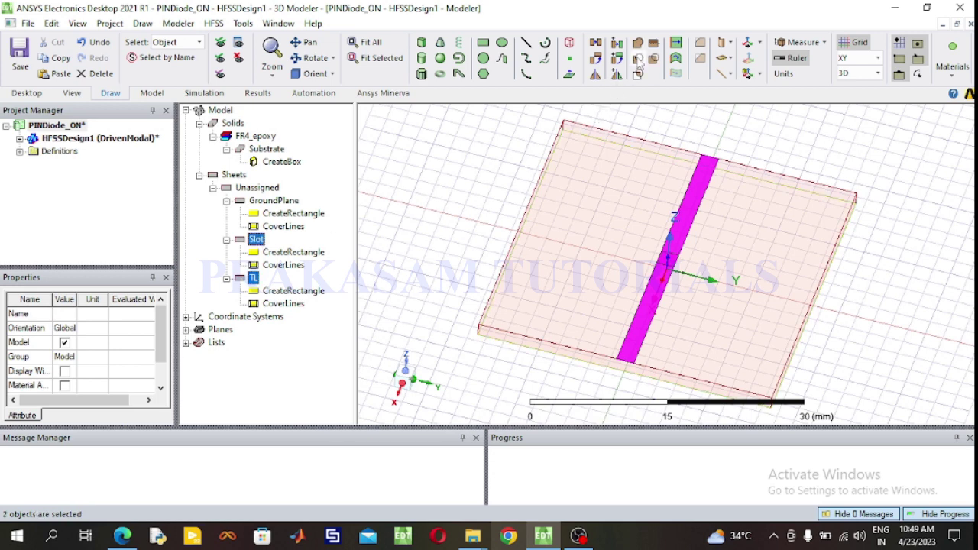
pyautogui.click(639, 67)
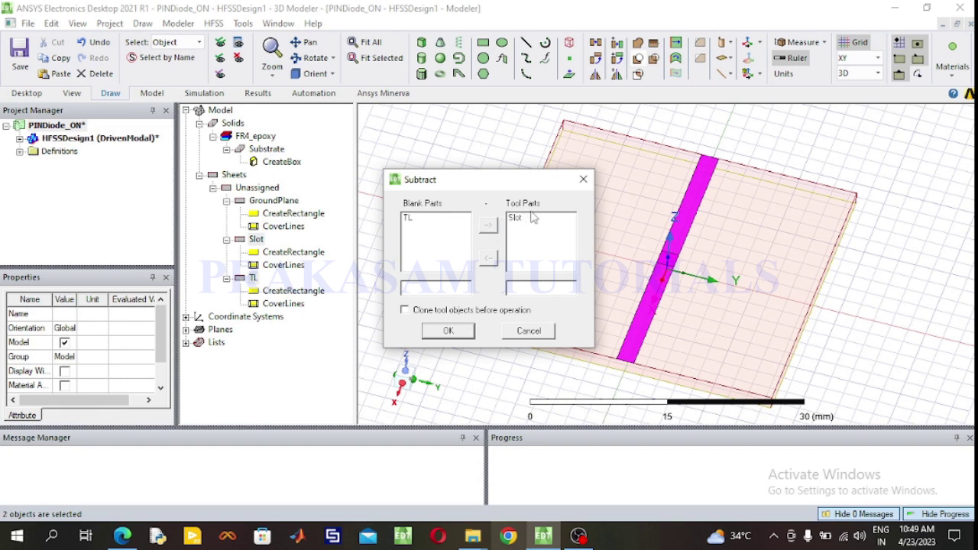
pyautogui.click(449, 331)
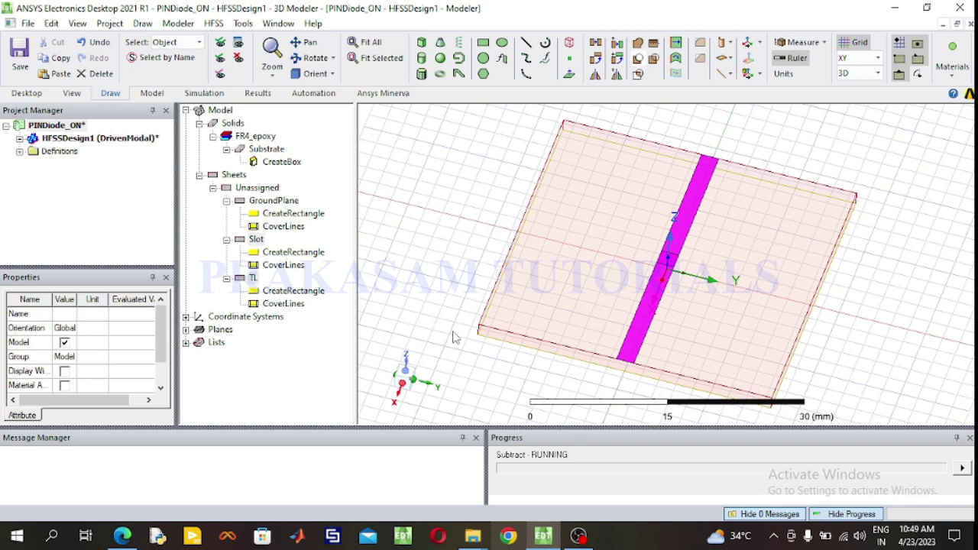
pyautogui.scroll(4, 656, 279)
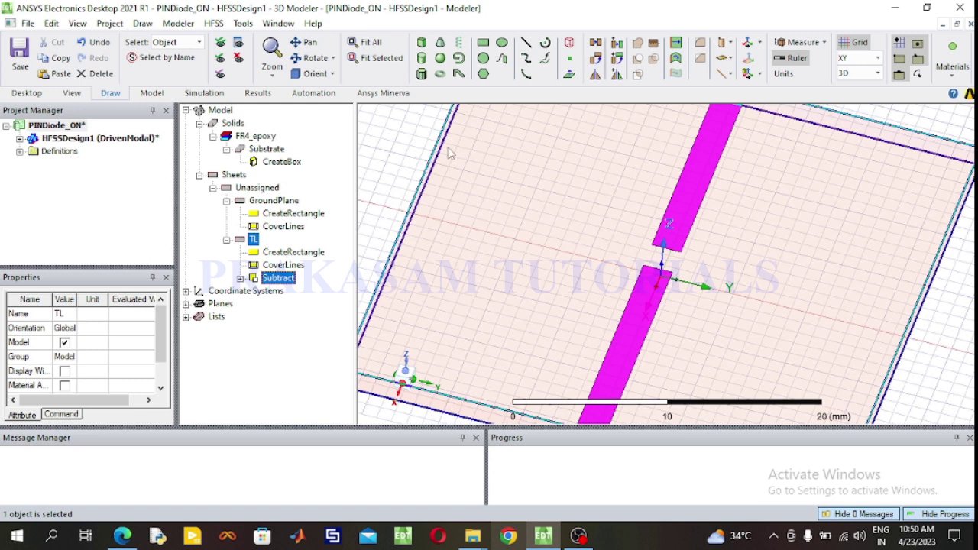
# Assign a Perfect E boundary to the GroundPlane and TL sheets together, without the infinite ground plane option.
pyautogui.click(280, 202)
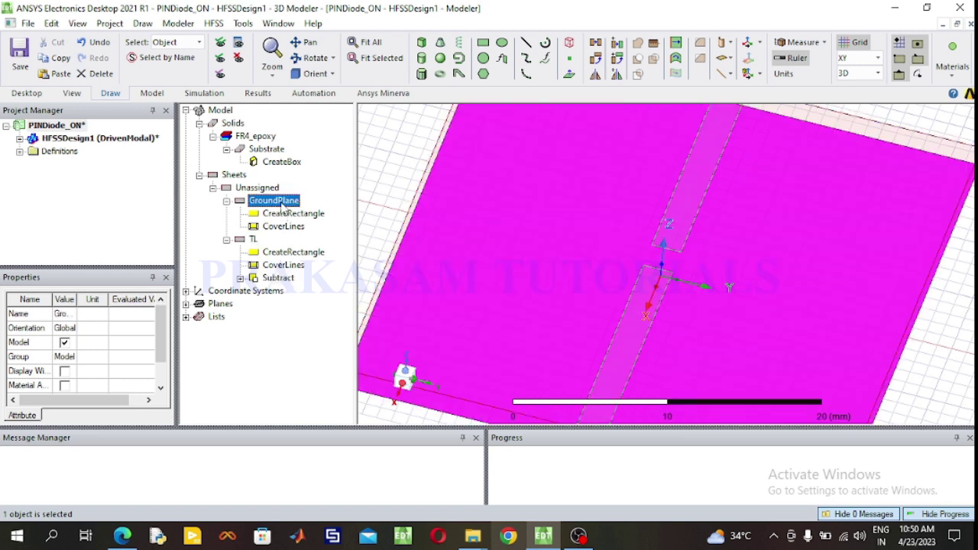
pyautogui.click(253, 239)
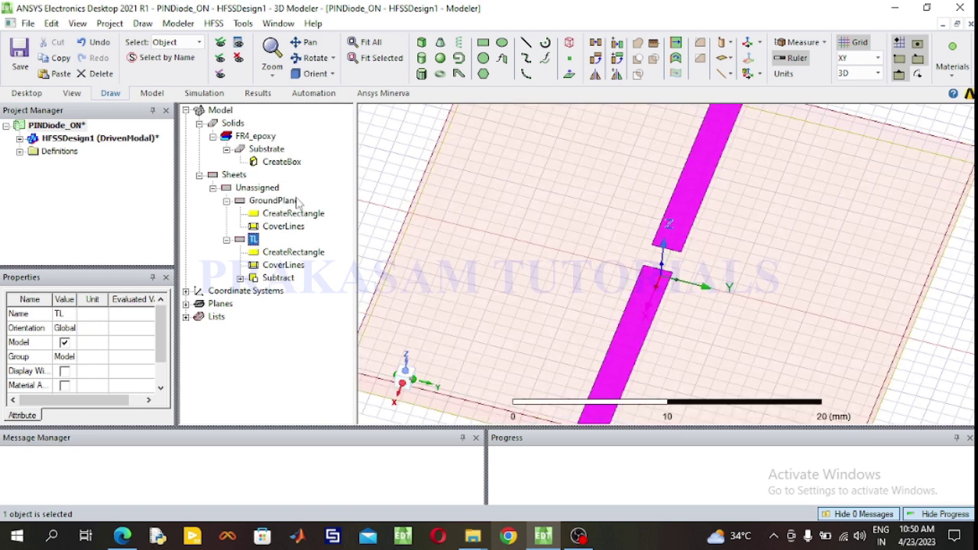
pyautogui.click(258, 203)
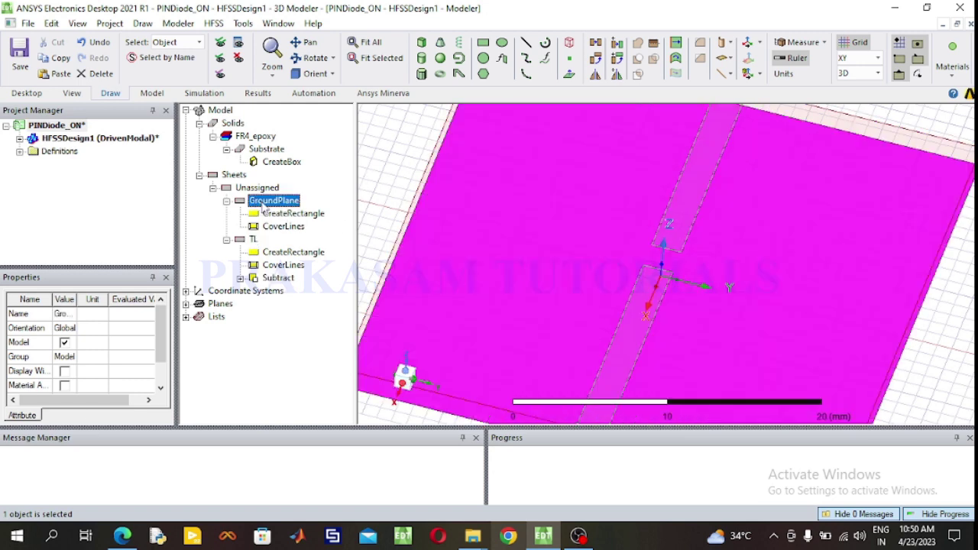
pyautogui.keyDown('ctrl'); pyautogui.click(253, 240); pyautogui.keyUp('ctrl')
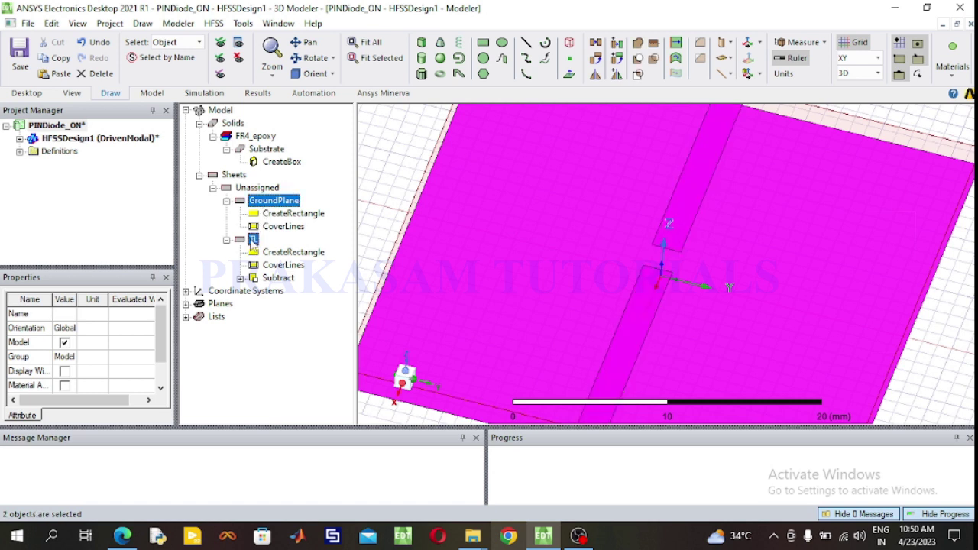
pyautogui.rightClick(253, 241)
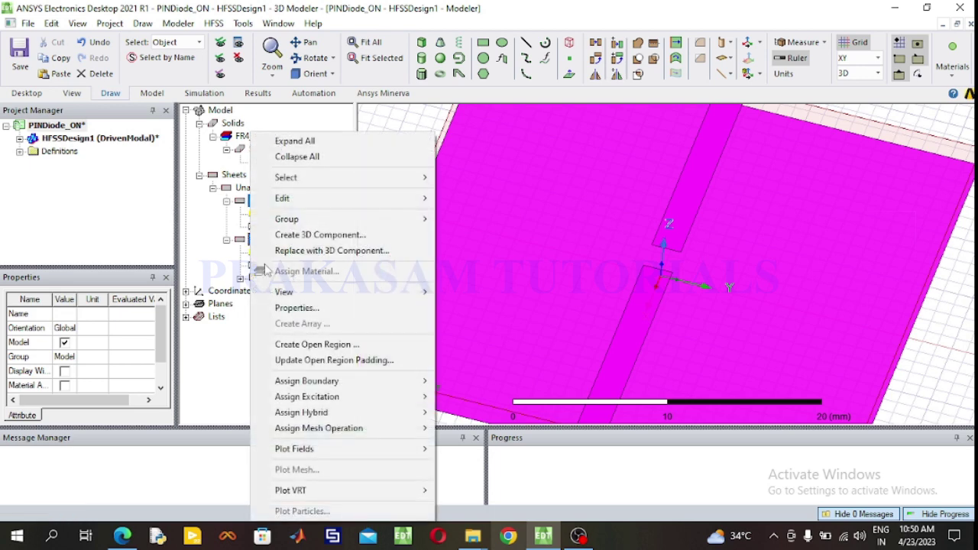
pyautogui.moveTo(327, 383)
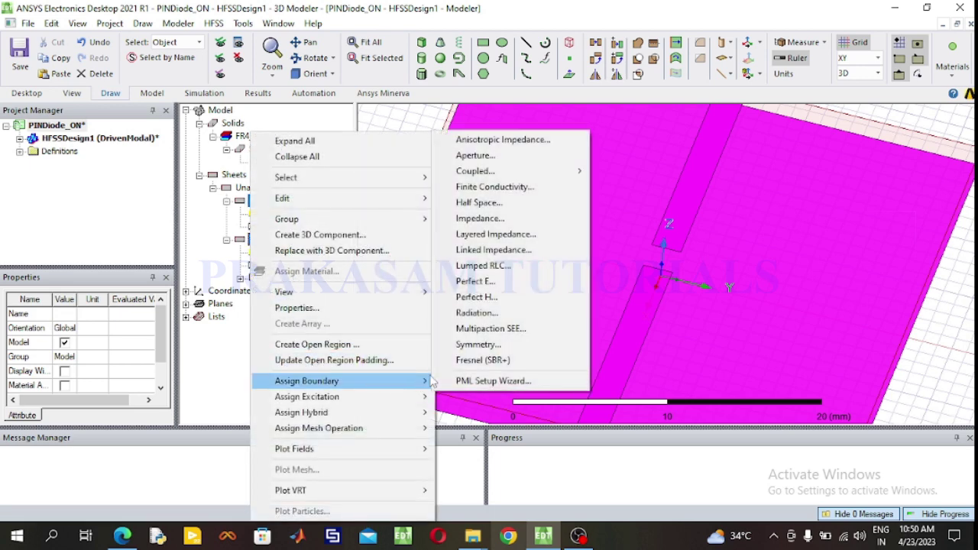
pyautogui.click(474, 282)
pyautogui.click(519, 363)
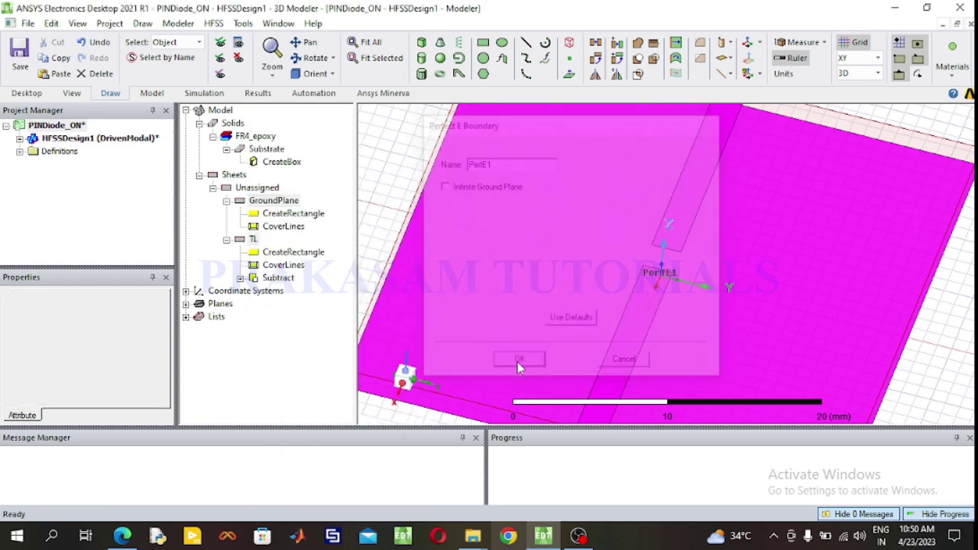
# Examine which sheets the Perfect E boundary covers in the fitted 3D model.
pyautogui.click(19, 138)
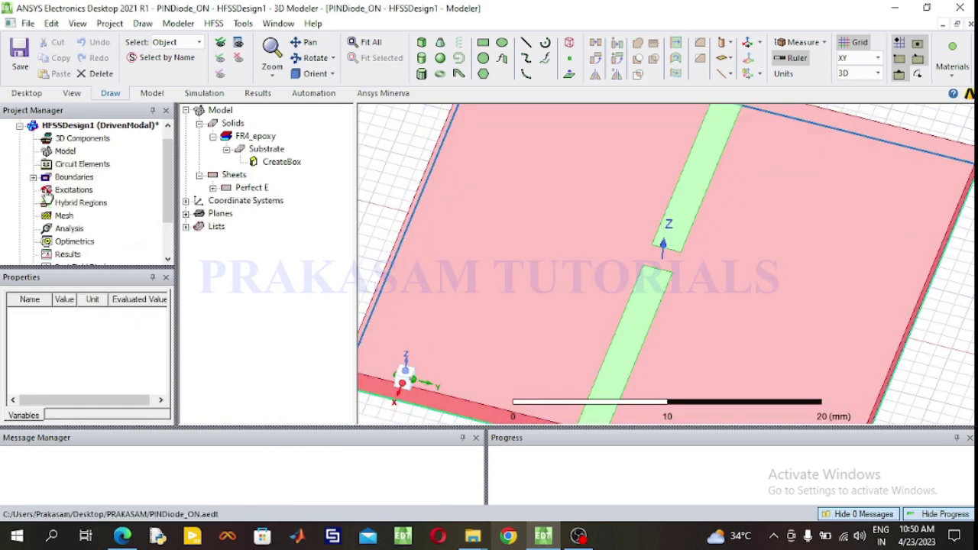
pyautogui.click(33, 176)
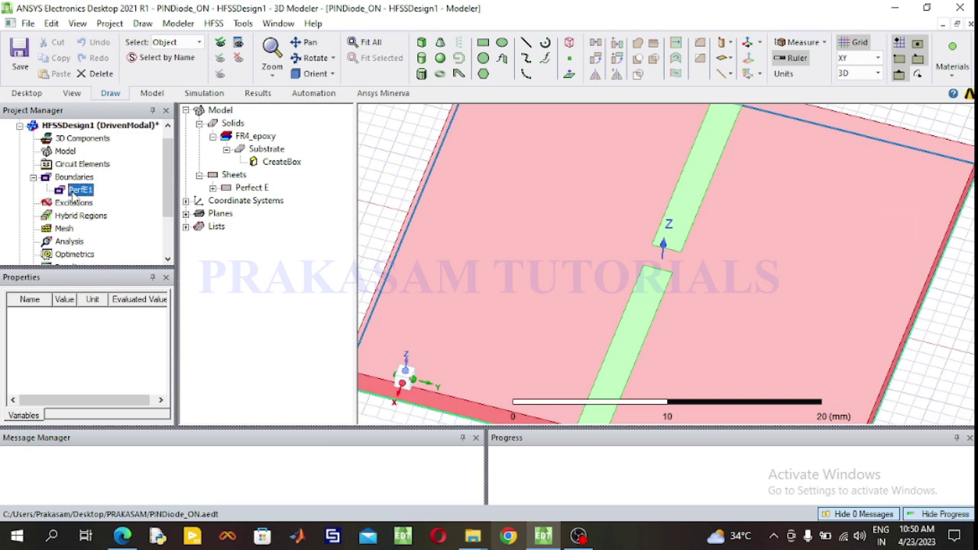
pyautogui.click(76, 192)
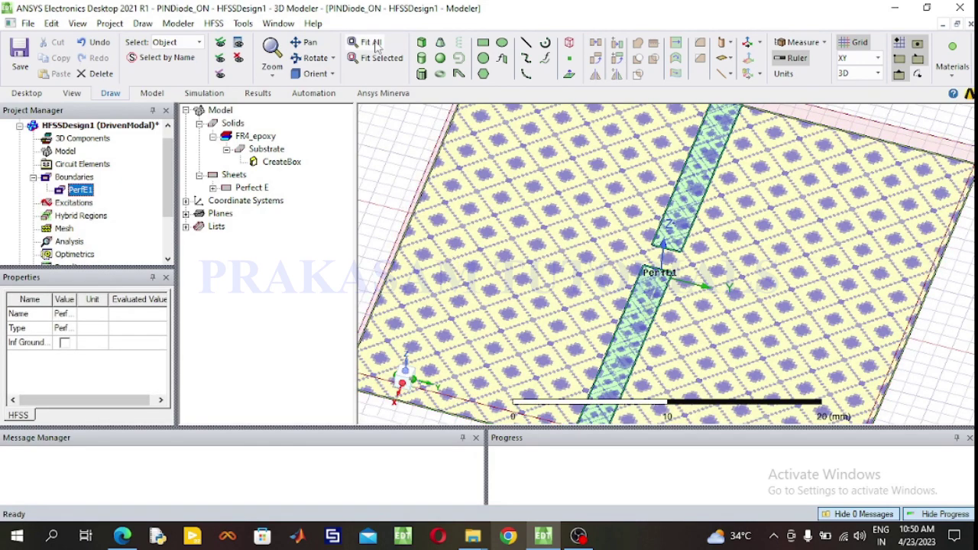
pyautogui.click(375, 44)
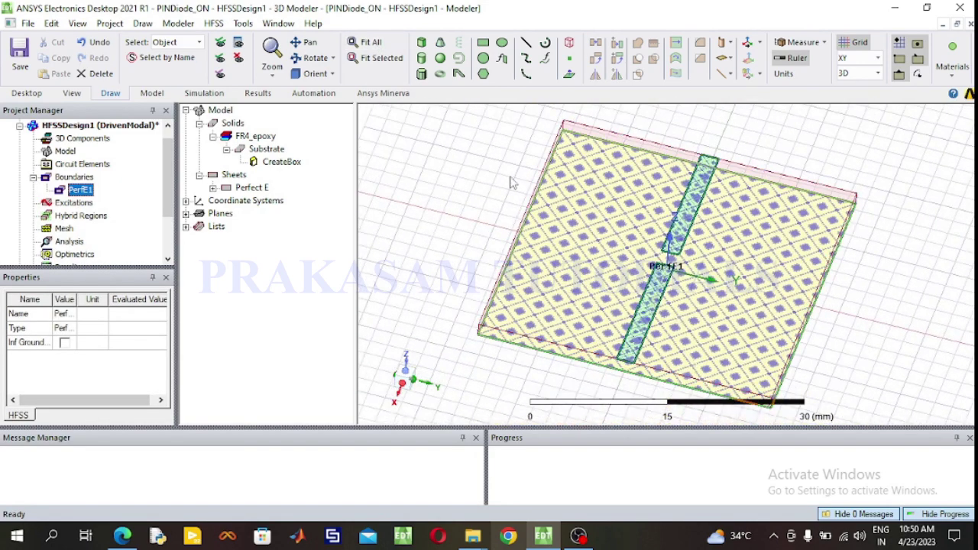
pyautogui.click(313, 58)
pyautogui.moveTo(570, 250); pyautogui.dragTo(644, 325)
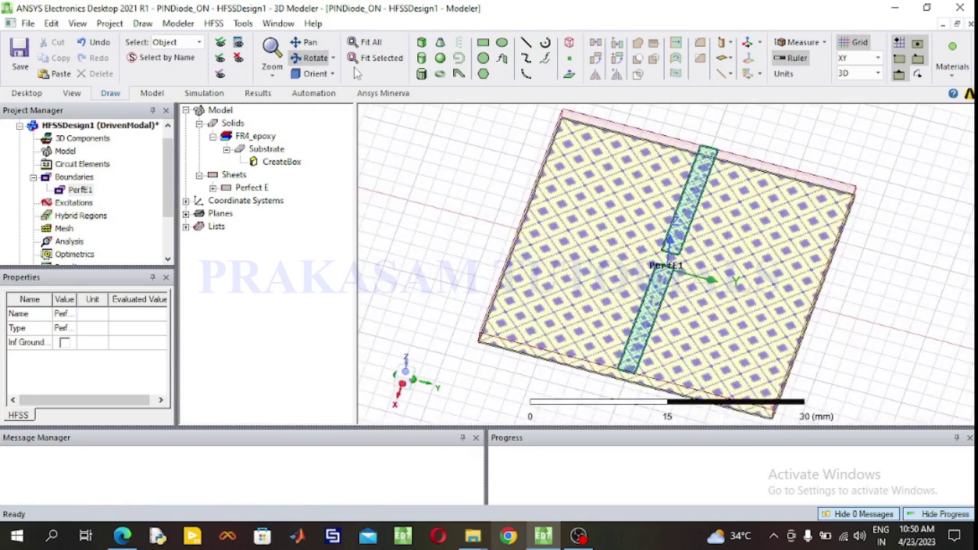
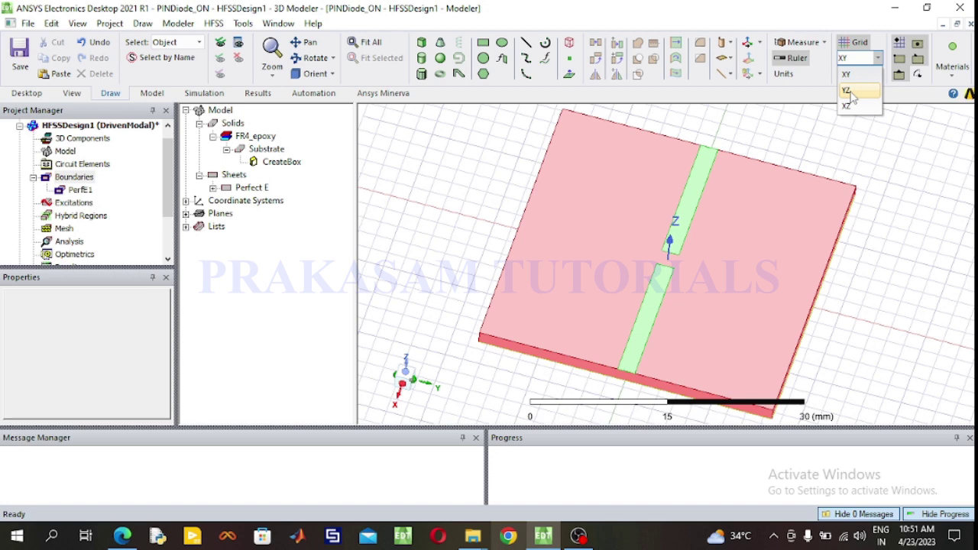
# Draw a 2 mm by 1.6 mm rectangle in the YZ plane from the transmission line's end corner (17, -1, 1.6) mm down to the ground plane.
pyautogui.click(849, 91)
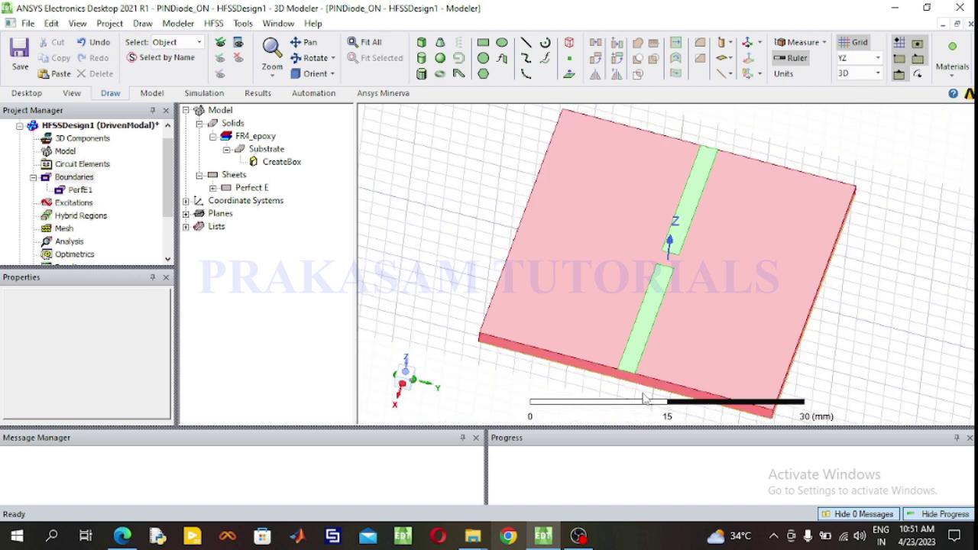
pyautogui.scroll(2, 612, 395)
pyautogui.scroll(4, 612, 396)
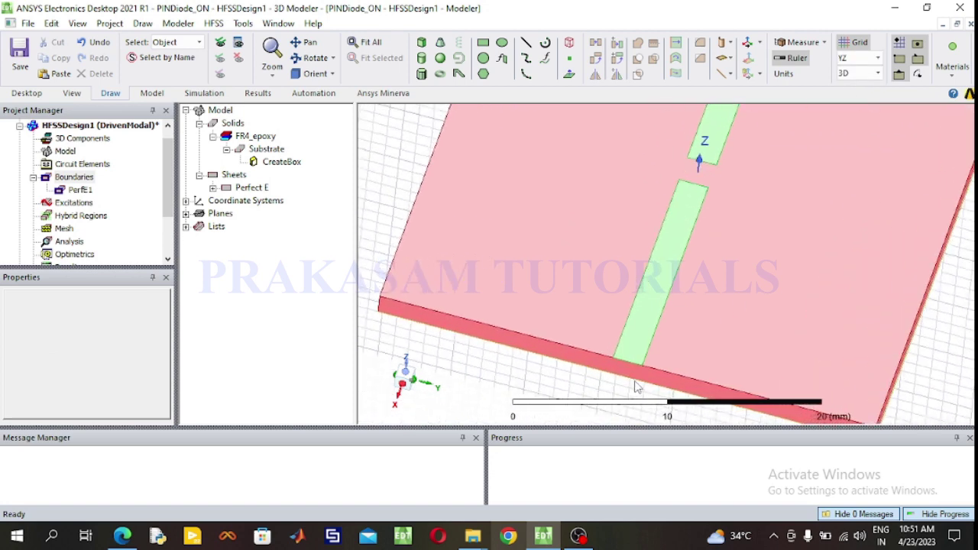
pyautogui.scroll(4, 635, 380)
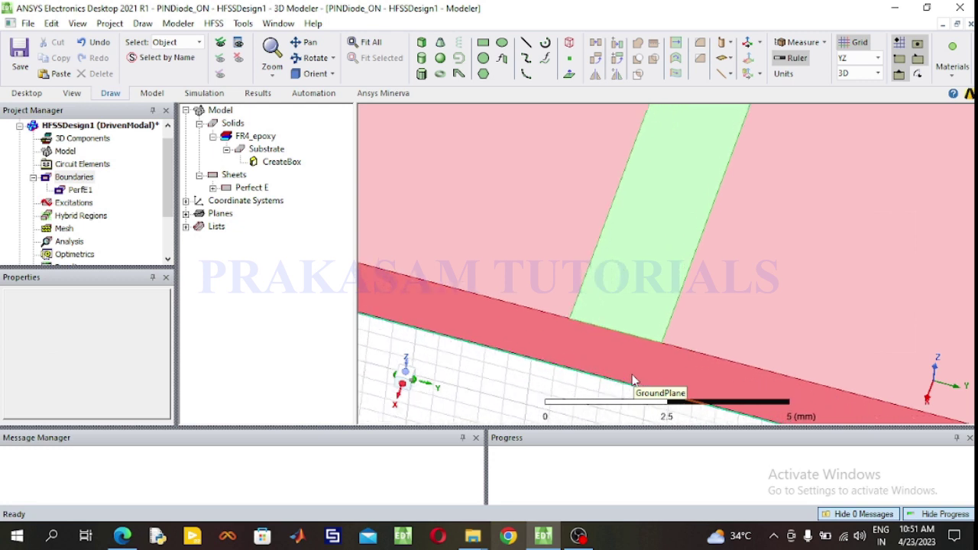
pyautogui.click(483, 42)
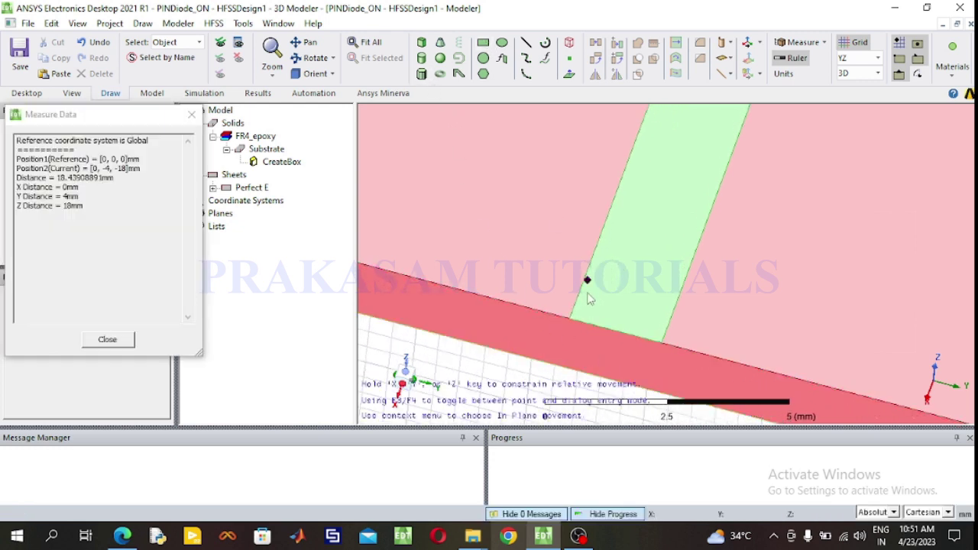
pyautogui.click(571, 320)
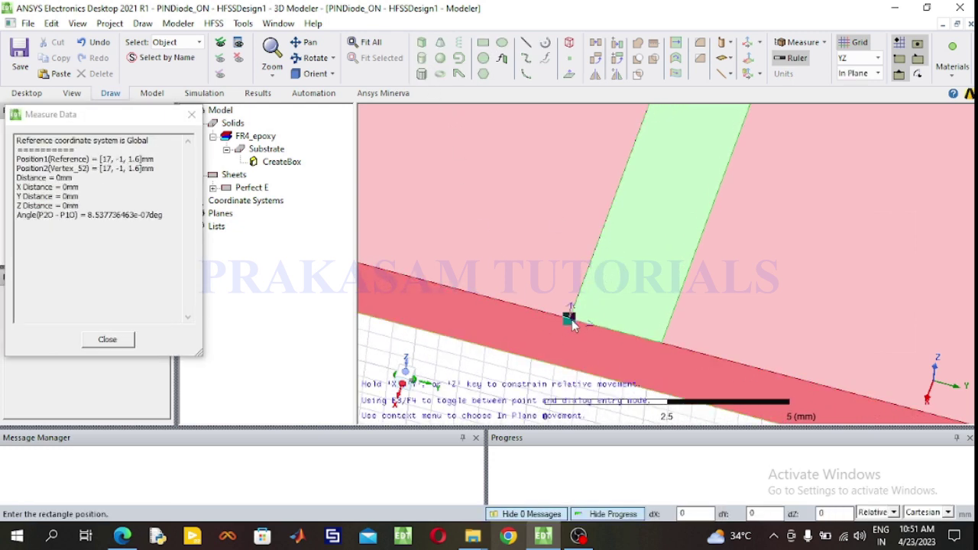
pyautogui.click(654, 391)
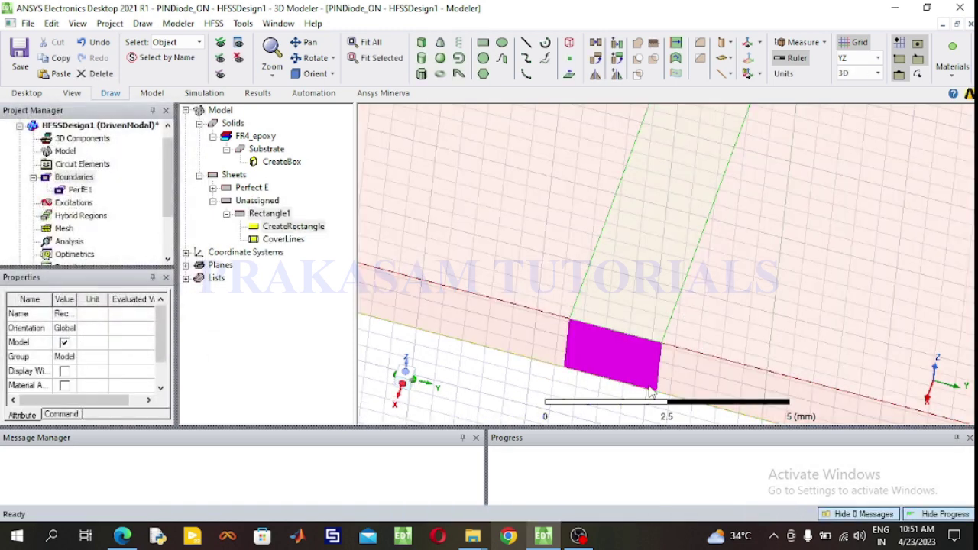
# Rename the new rectangle at the transmission line's end as PORT1 and colour it bright green.
pyautogui.doubleClick(283, 215)
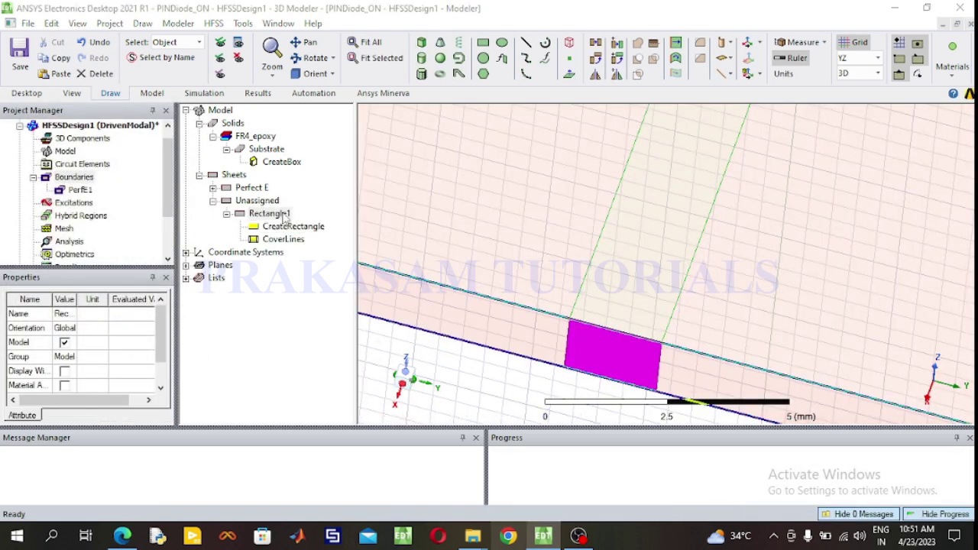
pyautogui.click(187, 177)
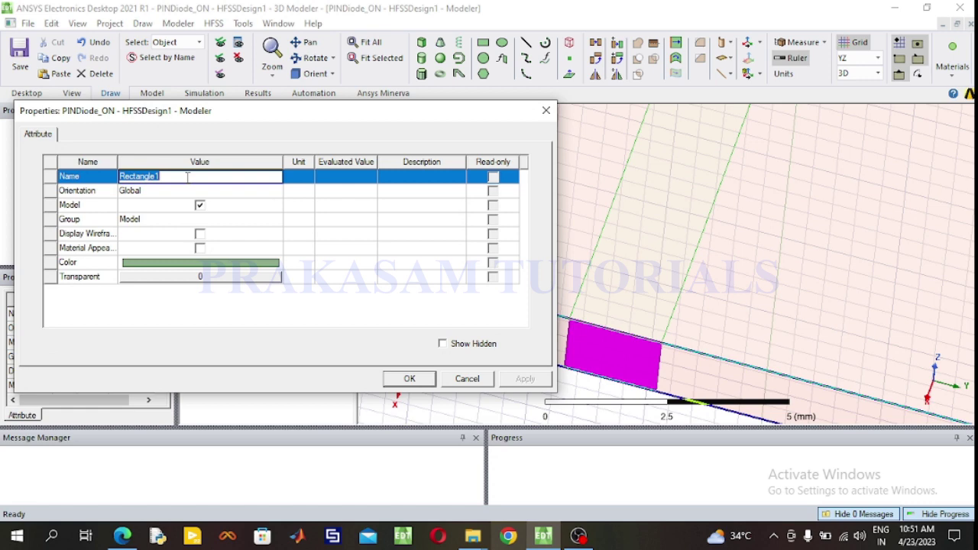
pyautogui.write('PORT1')
pyautogui.click(221, 264)
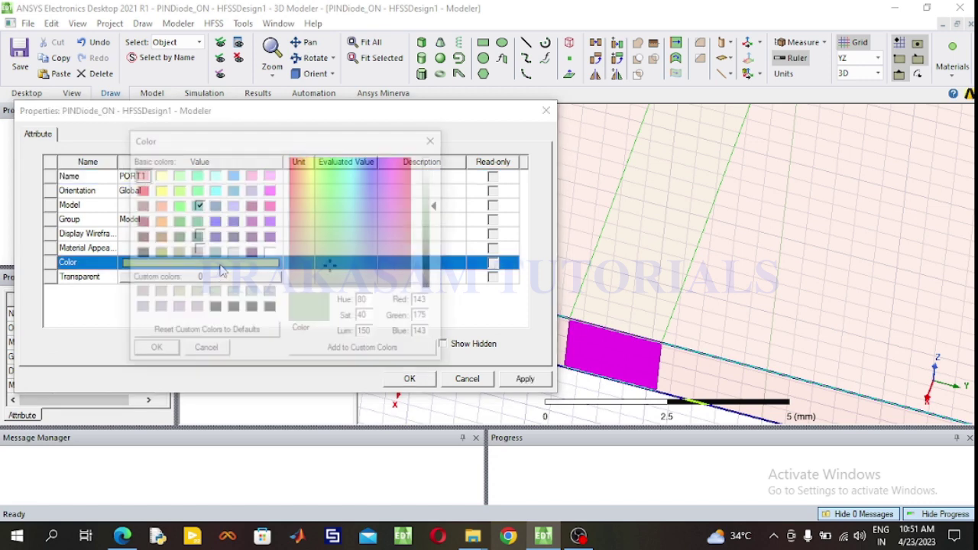
pyautogui.click(176, 205)
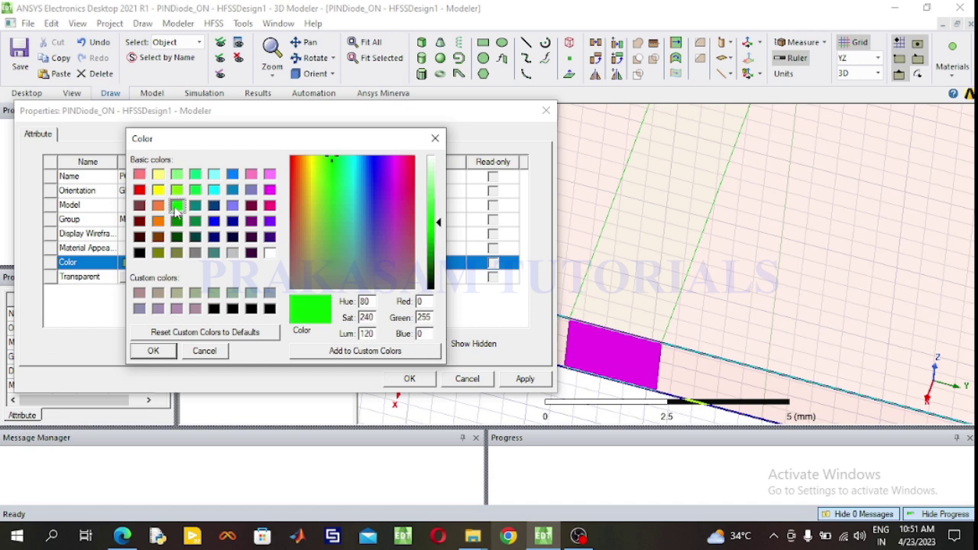
pyautogui.click(162, 351)
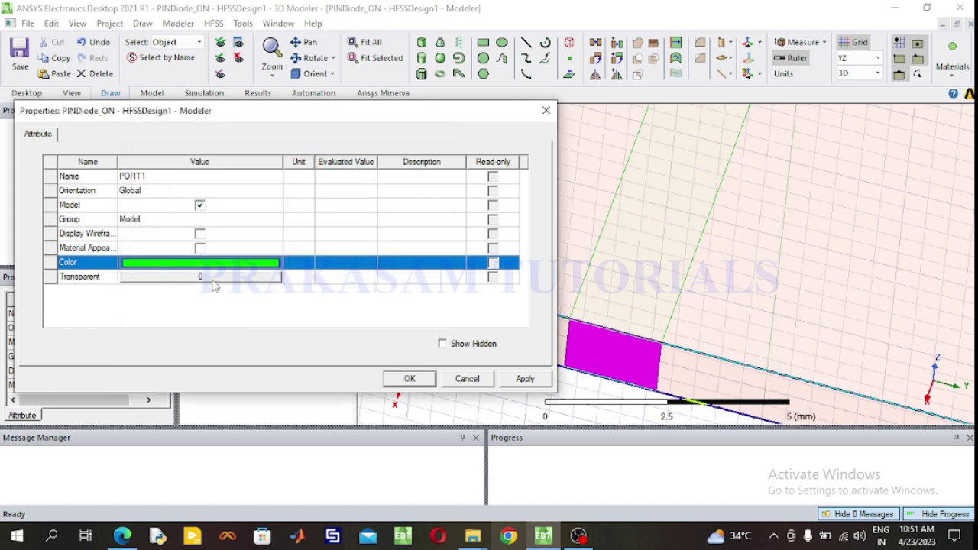
pyautogui.click(405, 380)
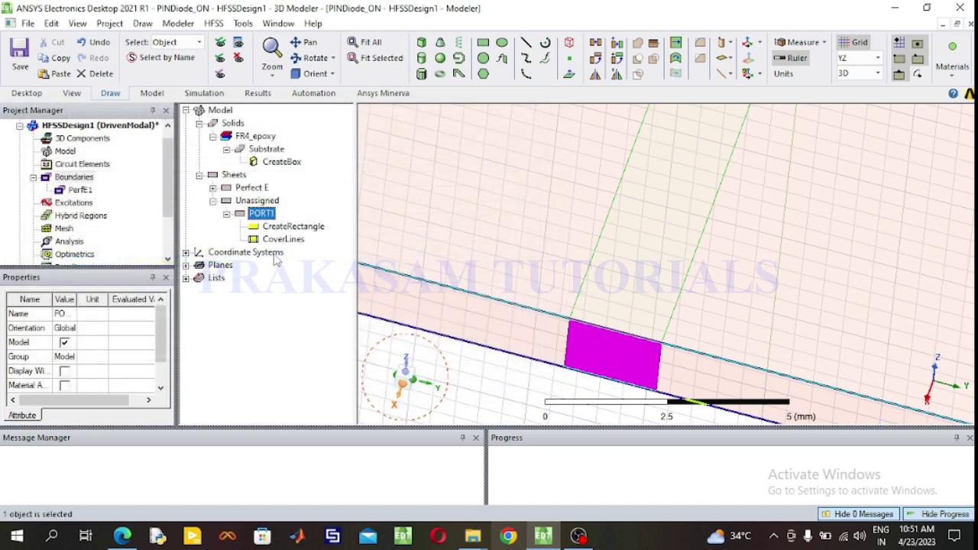
# Review the position and size parameters of the PORT1 rectangle and fit the whole model in view.
pyautogui.click(294, 227)
pyautogui.doubleClick(295, 228)
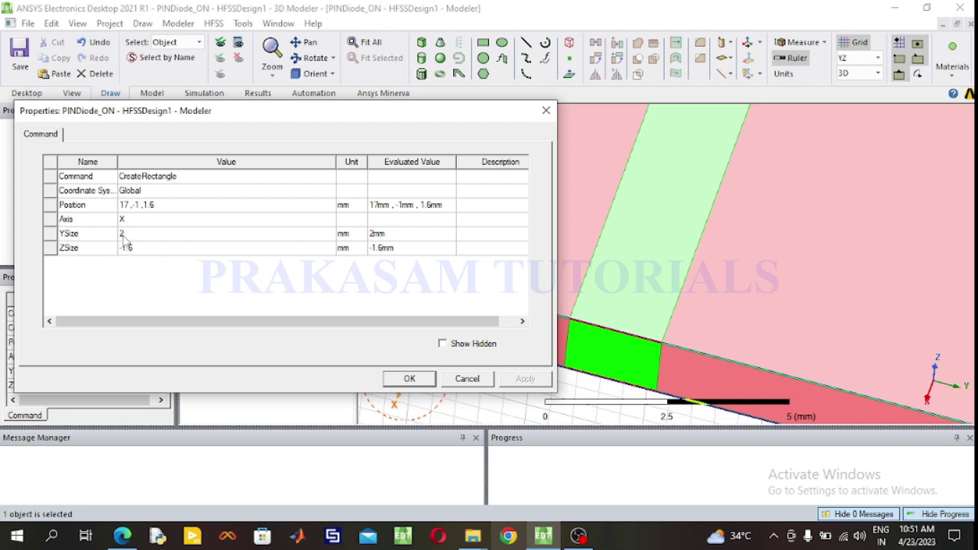
pyautogui.click(130, 208)
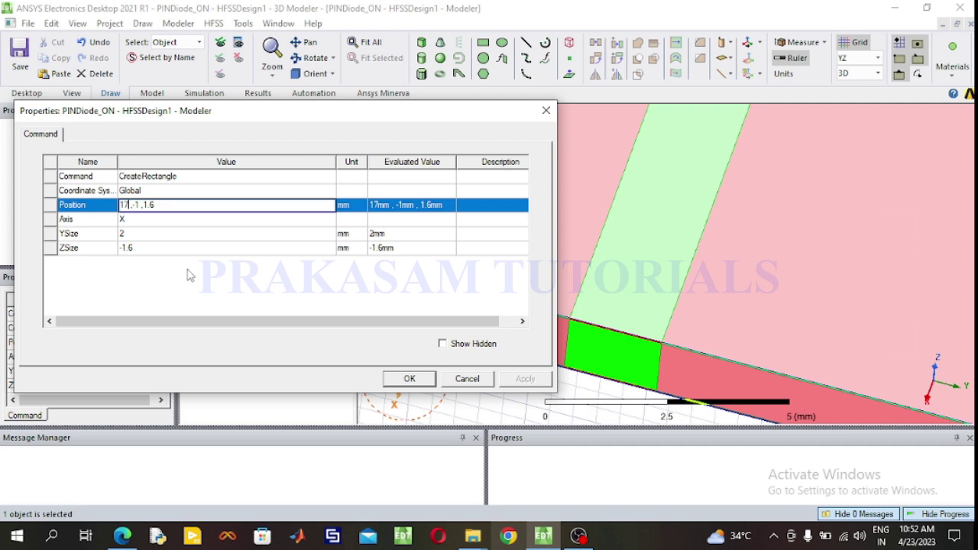
pyautogui.click(410, 380)
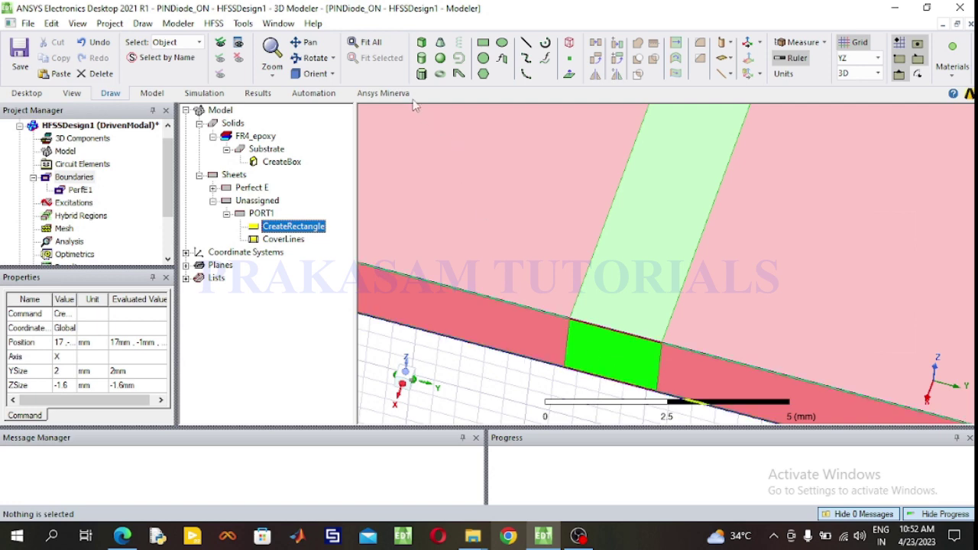
pyautogui.click(369, 44)
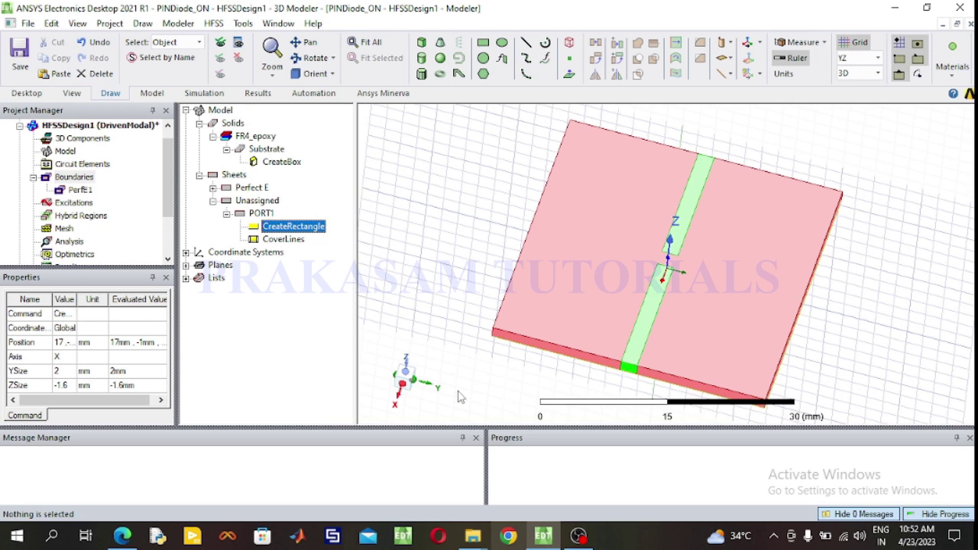
# Duplicate the PORT1 sheet and set the copy's rectangle position to -17, -1, 1.6 mm at the transmission line's opposite end.
pyautogui.click(263, 215)
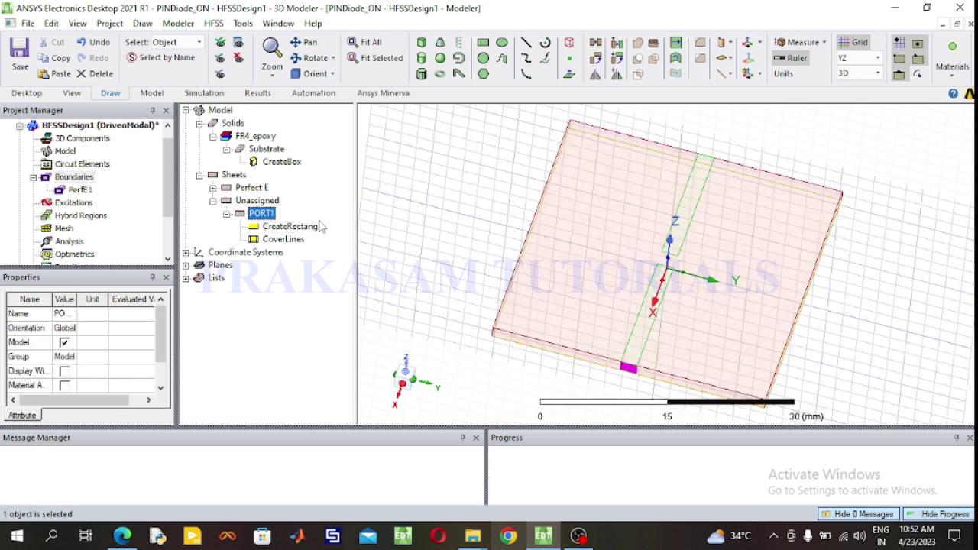
pyautogui.hotkey('ctrl', 'c')
pyautogui.hotkey('ctrl', 'v')
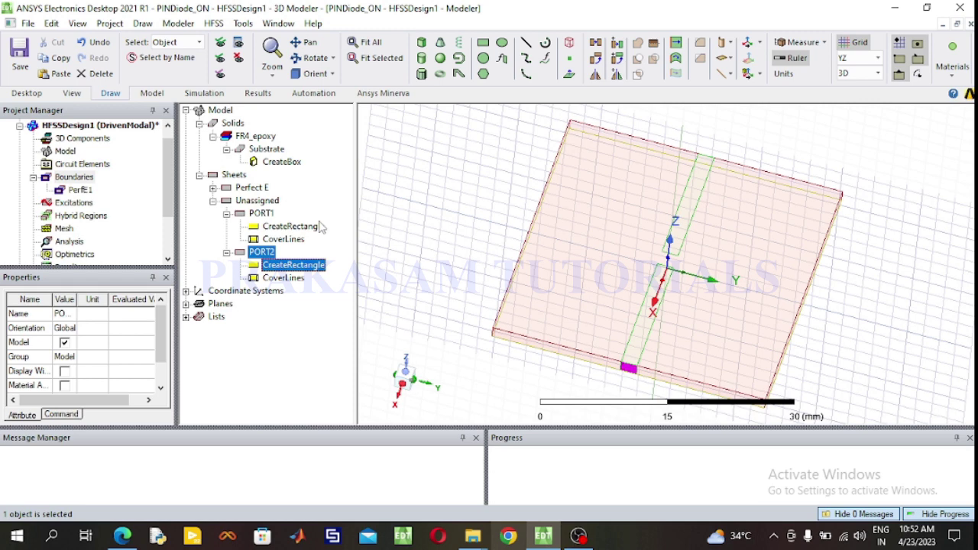
pyautogui.click(411, 203)
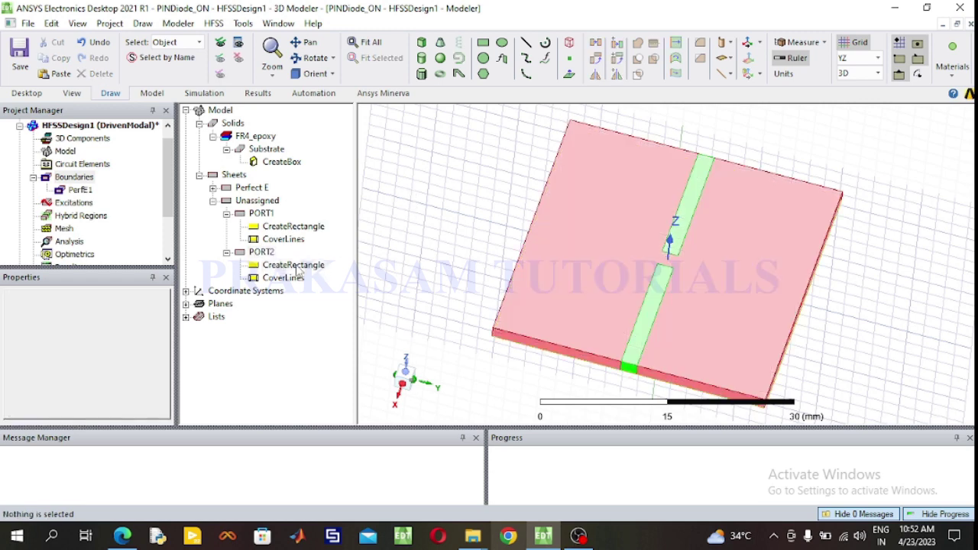
pyautogui.doubleClick(299, 267)
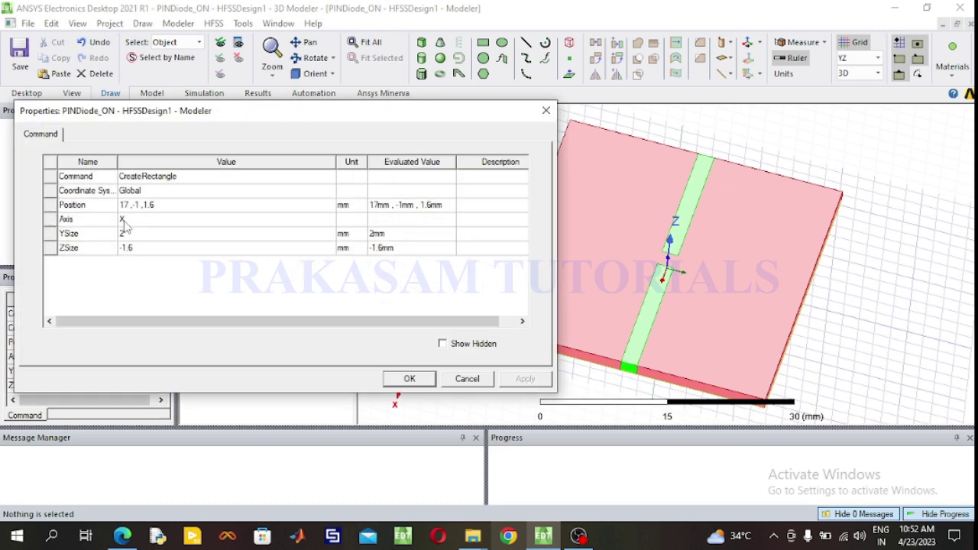
pyautogui.click(124, 207)
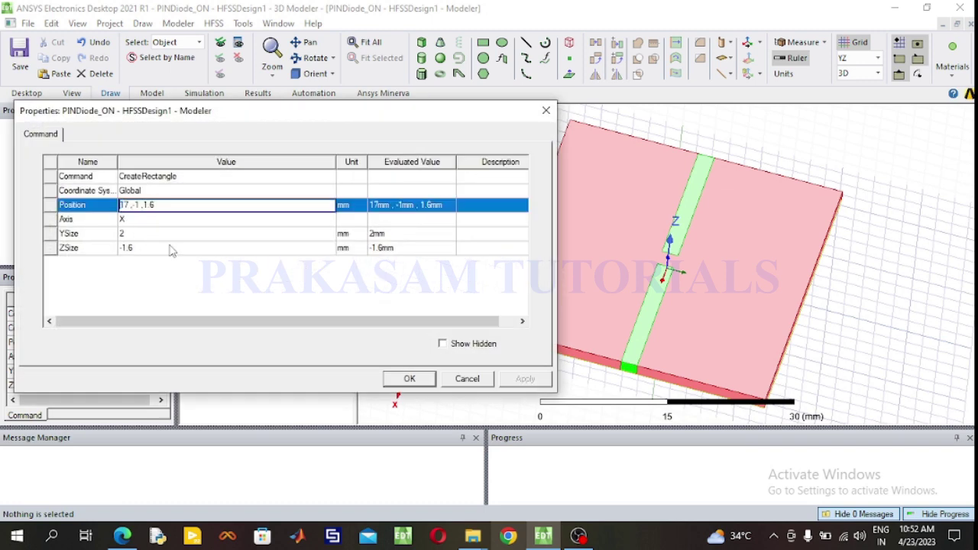
pyautogui.click(407, 379)
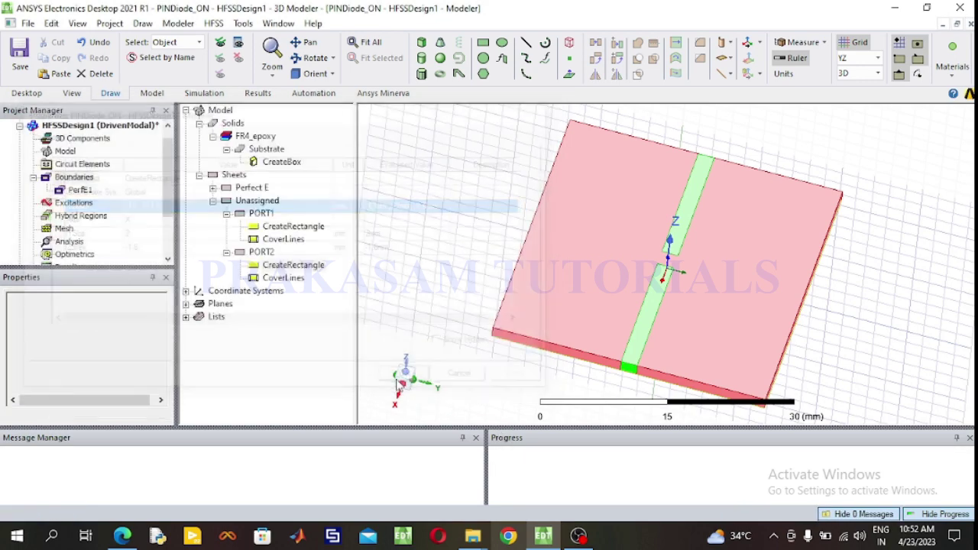
# Begin a lumped port excitation on the PORT1 sheet, keeping the name 1 and a full port impedance of 50 ohm.
pyautogui.click(311, 58)
pyautogui.moveTo(750, 308); pyautogui.dragTo(586, 443)
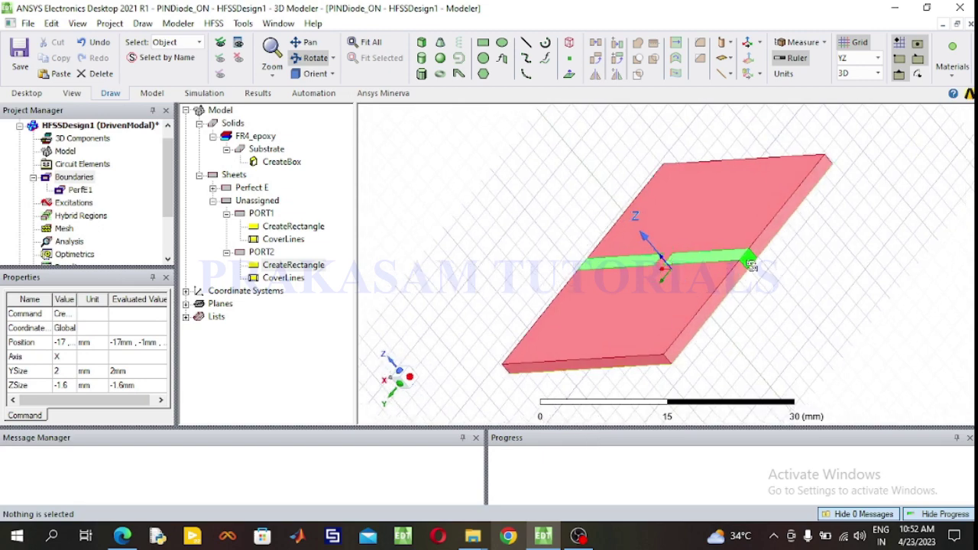
pyautogui.scroll(2, 755, 256)
pyautogui.moveTo(755, 255)
pyautogui.mouseDown()
pyautogui.moveTo(921, 268)
pyautogui.moveTo(772, 273)
pyautogui.moveTo(817, 282)
pyautogui.moveTo(800, 315)
pyautogui.mouseUp()
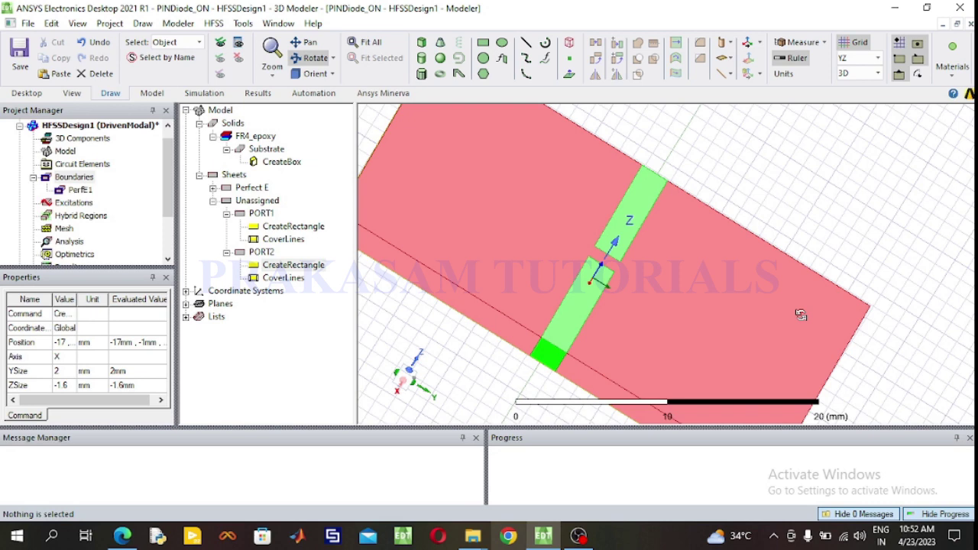
pyautogui.moveTo(879, 360); pyautogui.dragTo(890, 327)
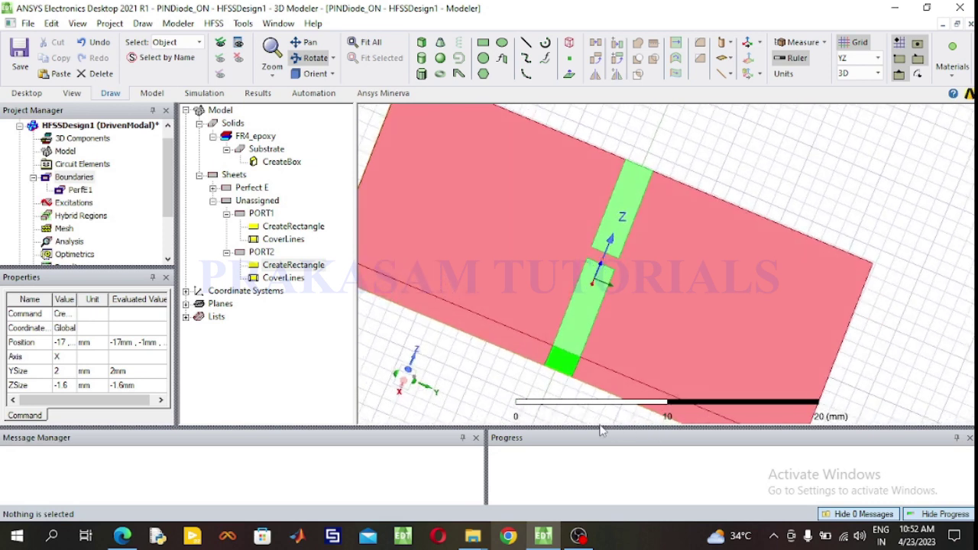
pyautogui.scroll(6, 567, 367)
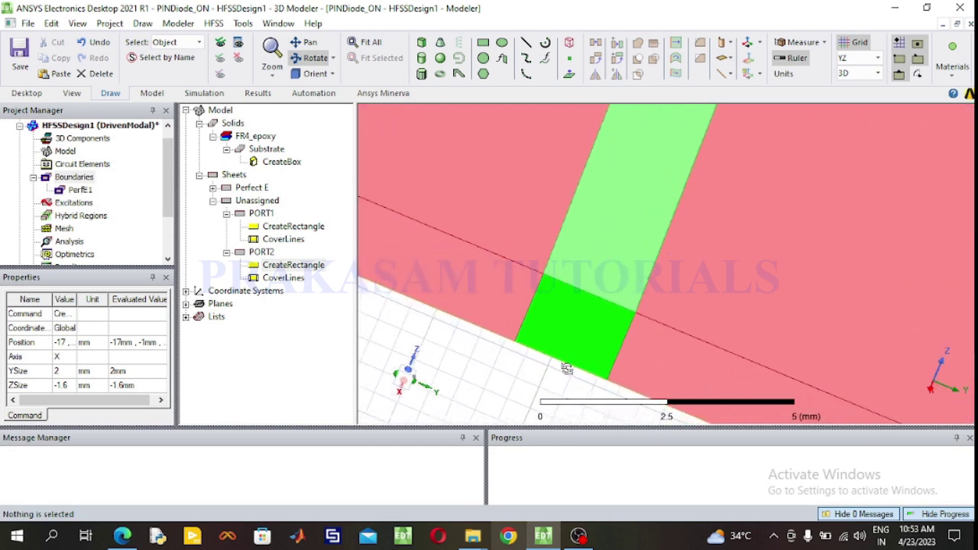
pyautogui.scroll(1, 566, 367)
pyautogui.click(310, 57)
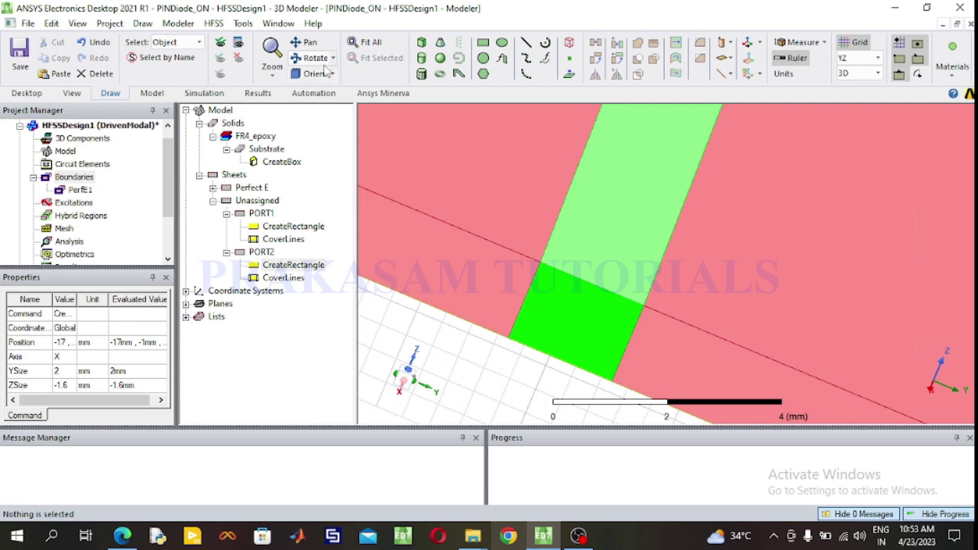
pyautogui.click(559, 316)
pyautogui.rightClick(561, 317)
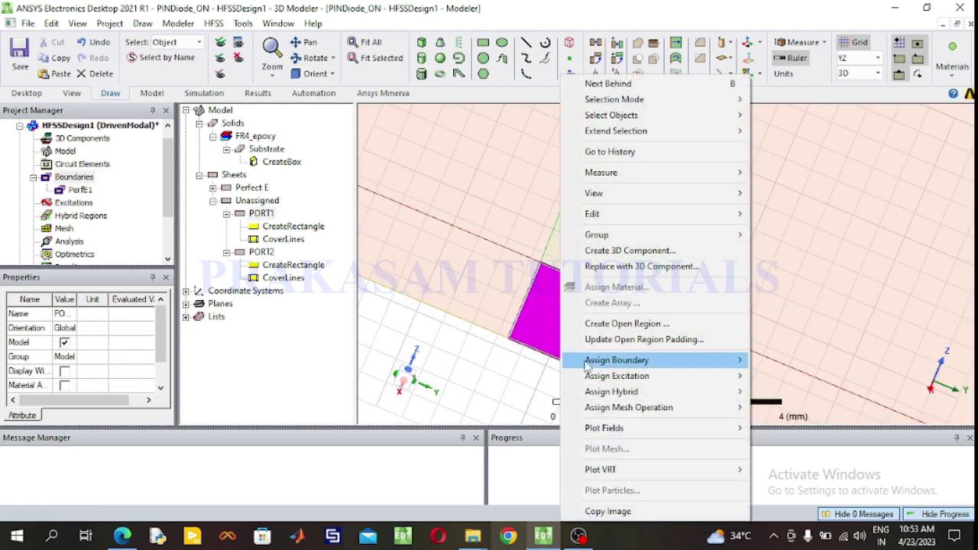
pyautogui.moveTo(686, 378)
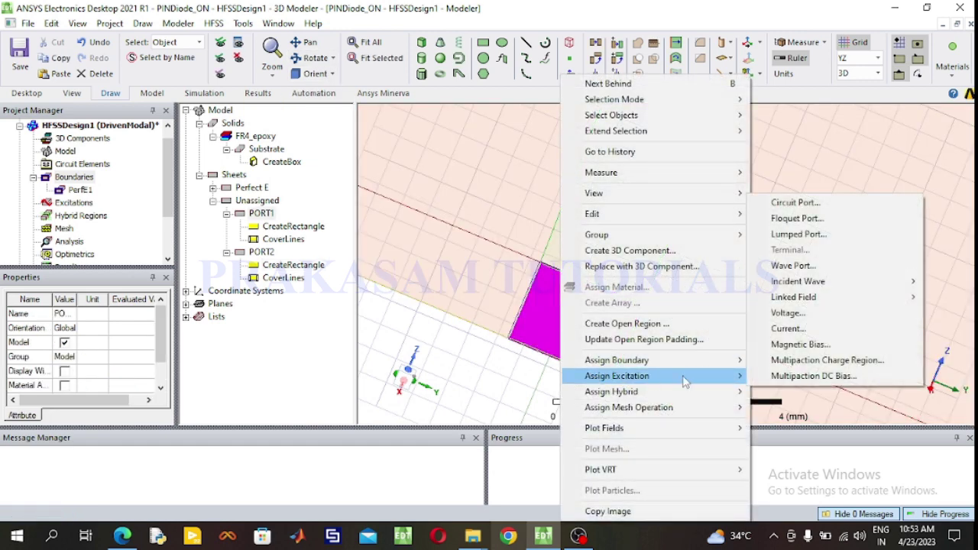
pyautogui.click(822, 234)
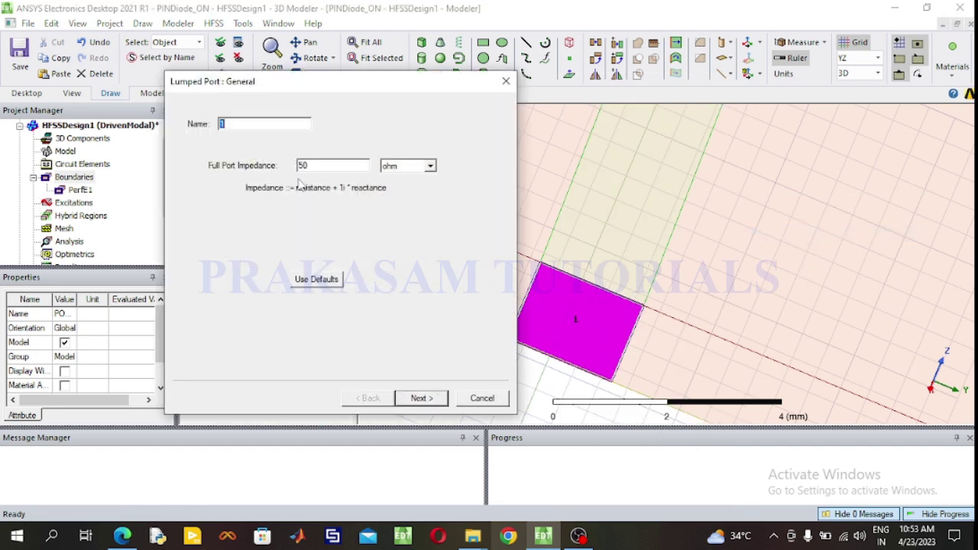
pyautogui.click(421, 398)
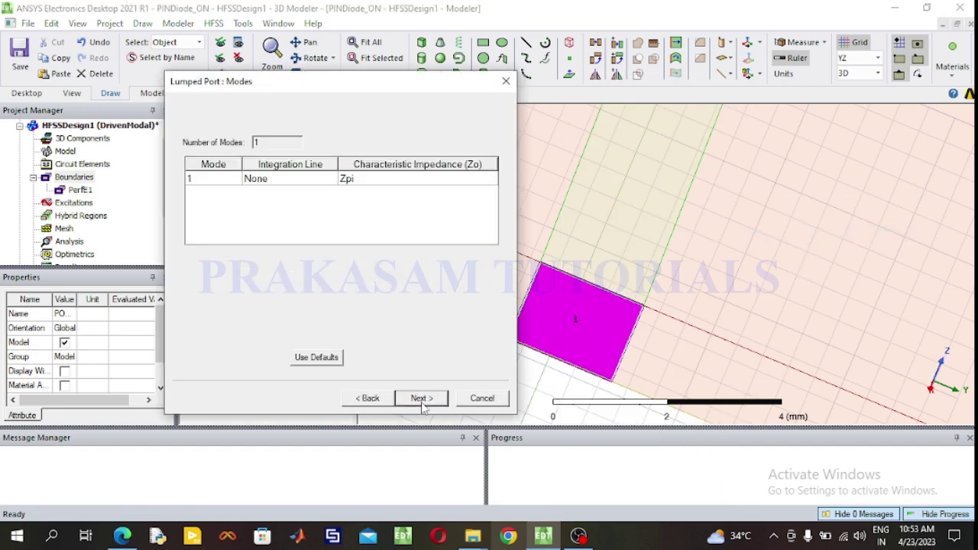
# Define port 1's integration line from (17, 0, 0) mm up 1.6 mm to the transmission line edge, and finish with all modes renormalized to 50 ohm.
pyautogui.click(302, 181)
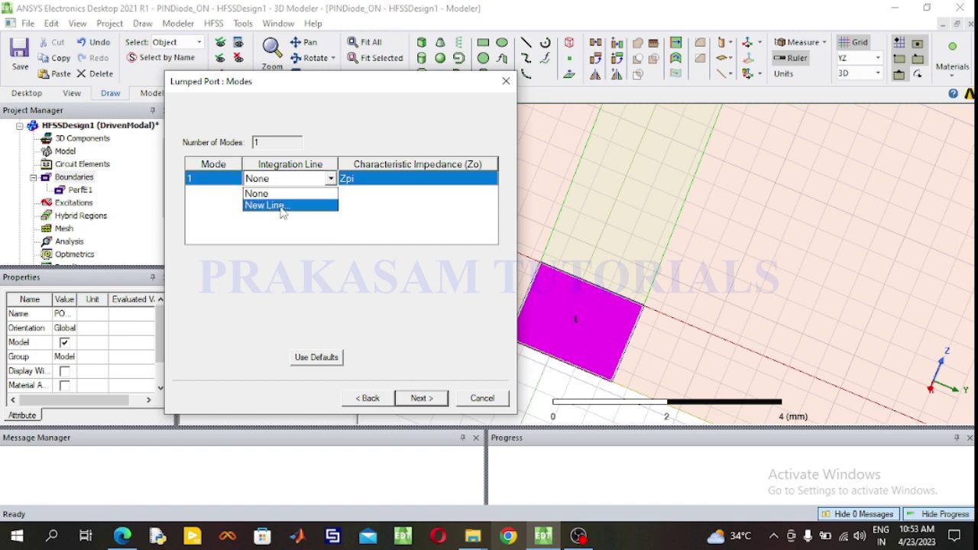
pyautogui.click(282, 206)
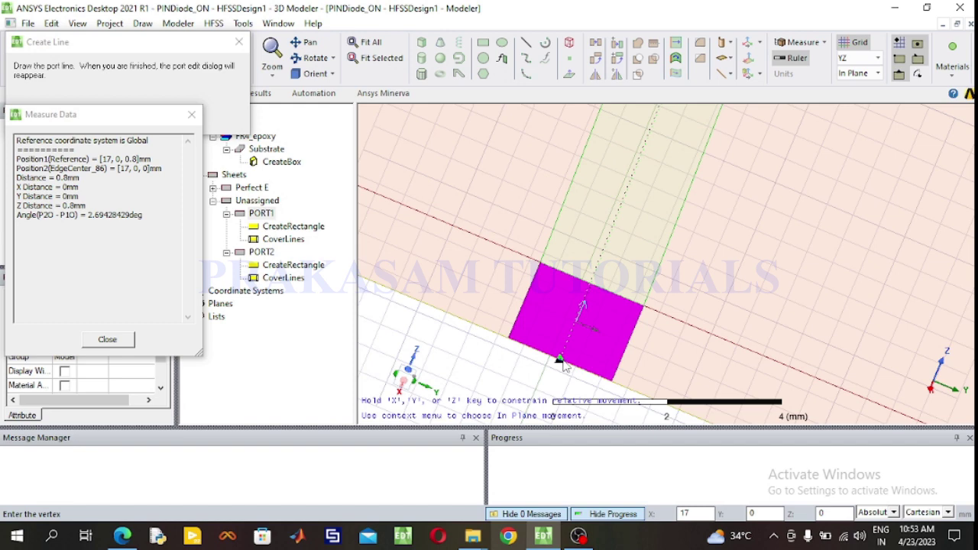
pyautogui.click(562, 363)
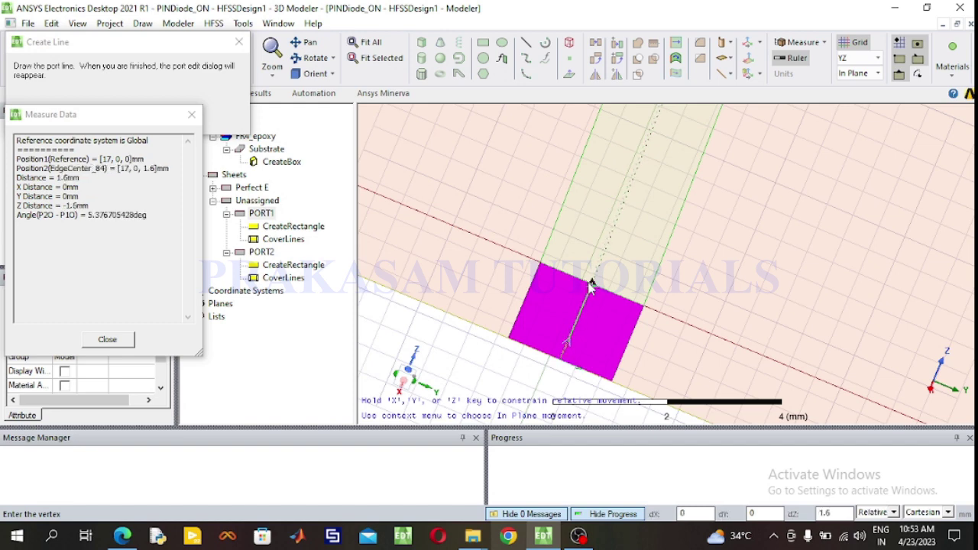
pyautogui.click(591, 286)
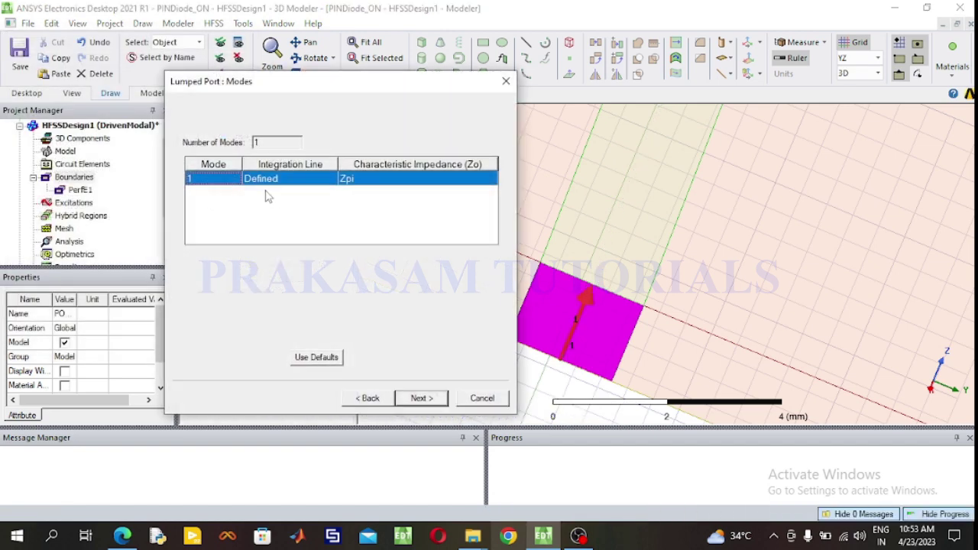
pyautogui.click(430, 398)
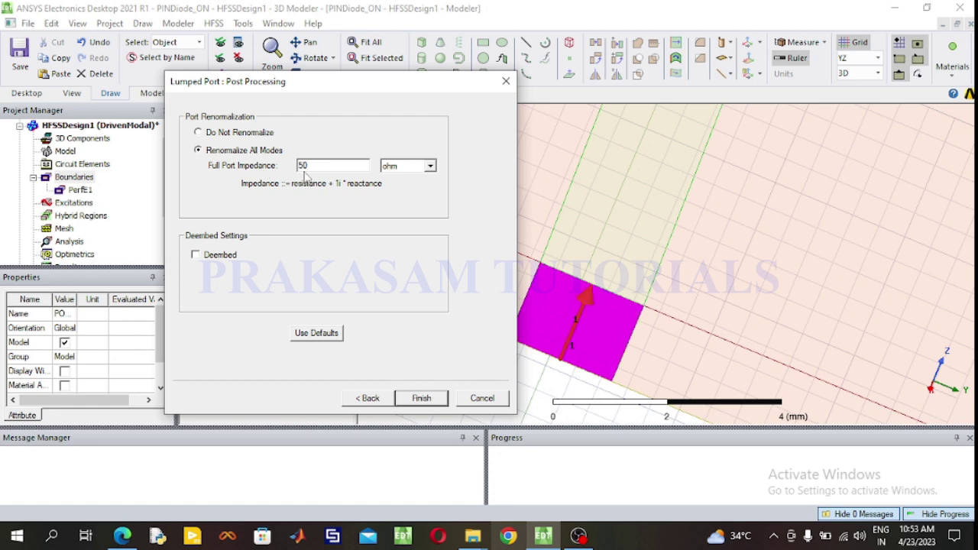
pyautogui.click(418, 398)
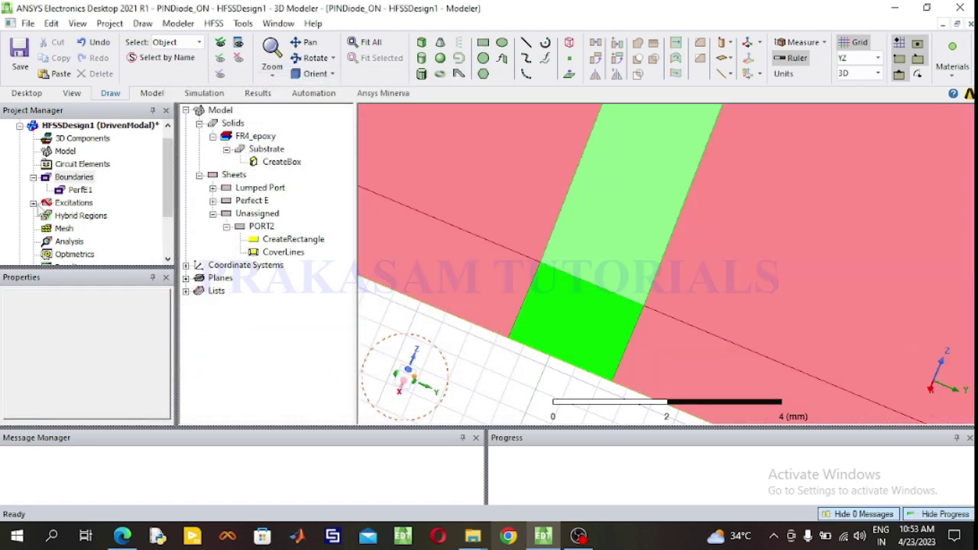
pyautogui.click(68, 216)
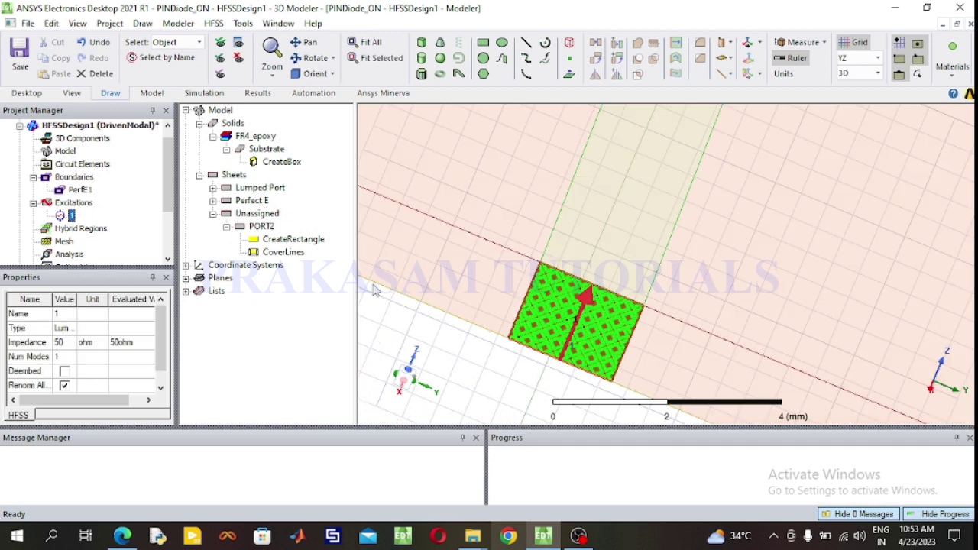
# Begin a lumped port excitation on the PORT2 sheet, keeping the name 2 and a full port impedance of 50 ohm.
pyautogui.click(316, 60)
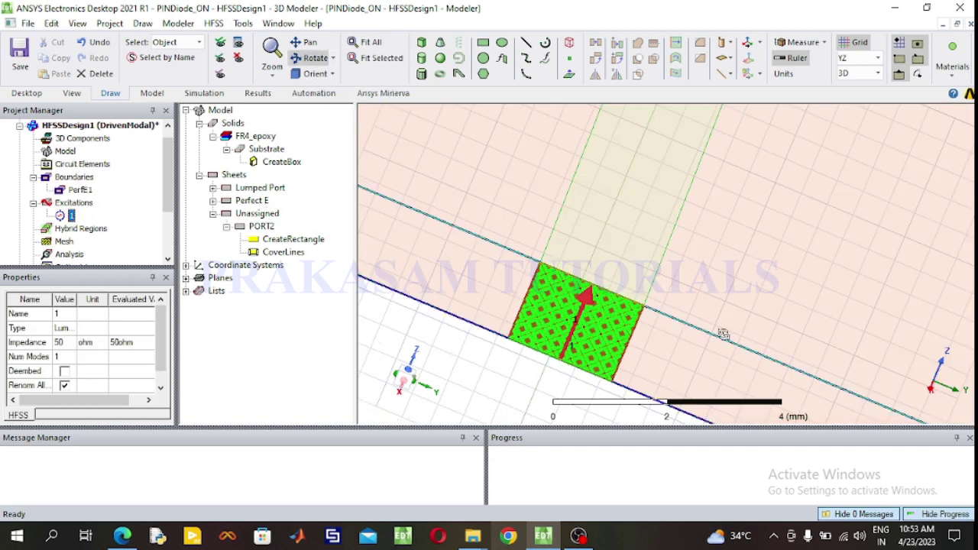
pyautogui.moveTo(721, 332); pyautogui.dragTo(666, 285)
pyautogui.click(312, 58)
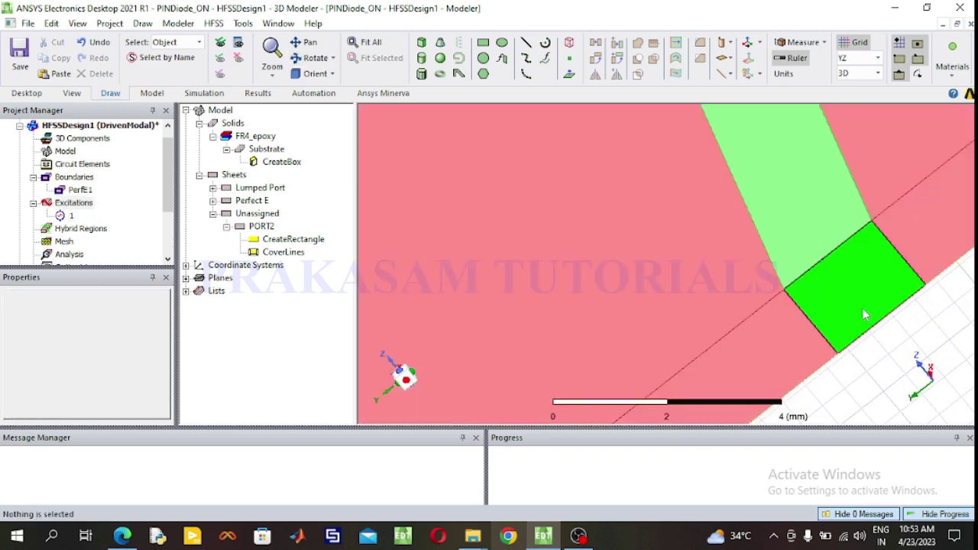
pyautogui.click(862, 306)
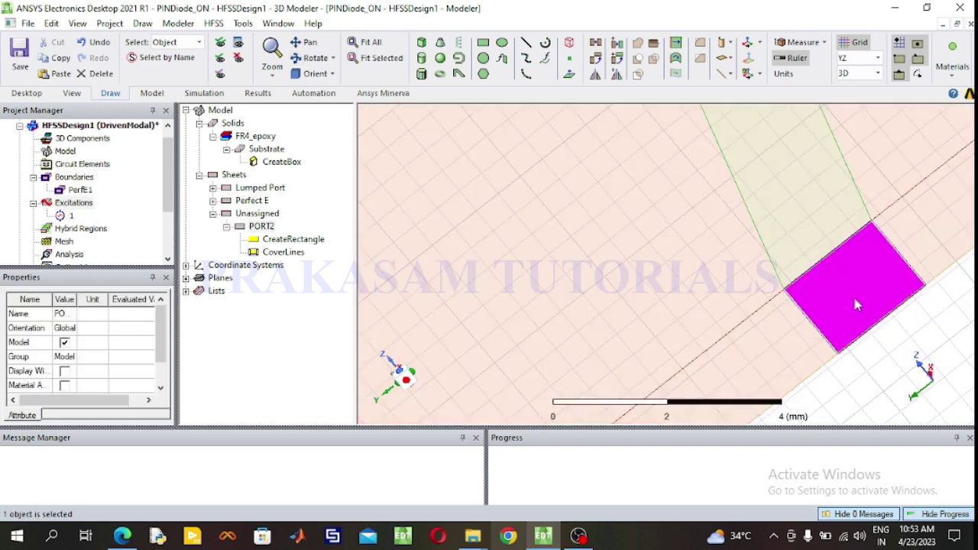
pyautogui.rightClick(853, 294)
pyautogui.moveTo(856, 378)
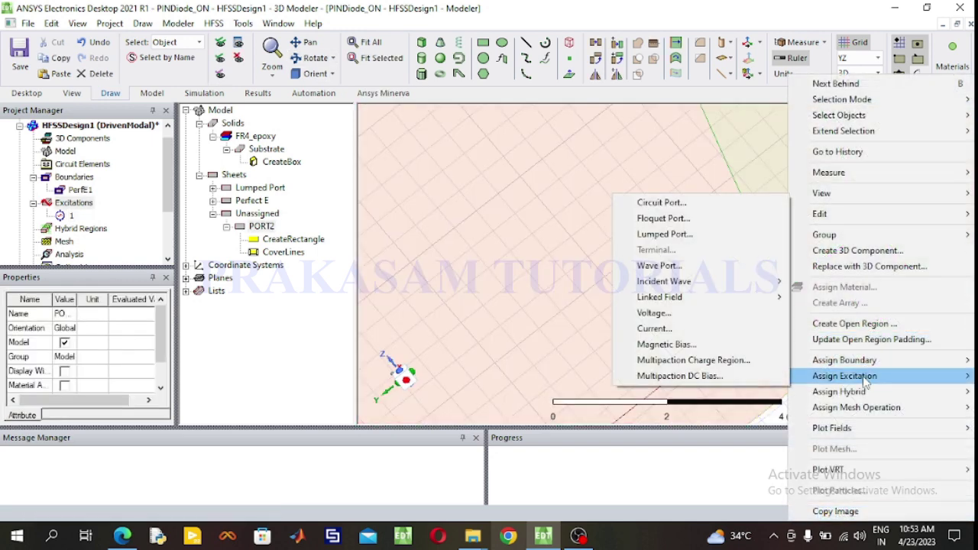
pyautogui.click(676, 241)
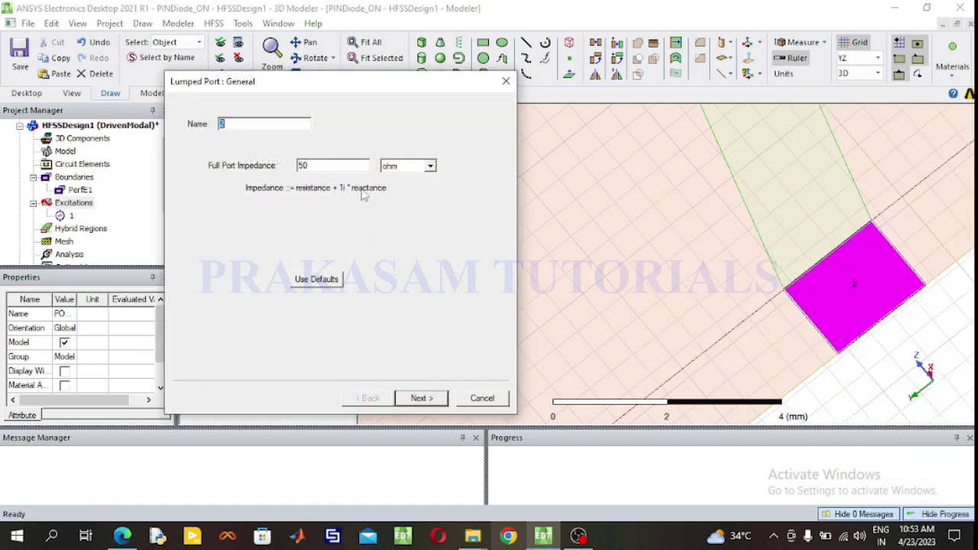
pyautogui.click(421, 399)
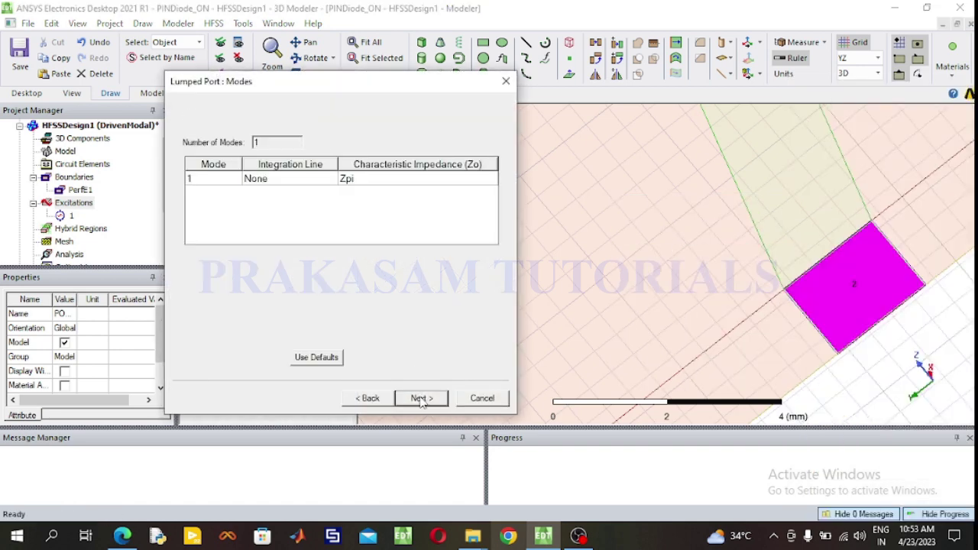
# Define port 2's integration line from the ground-edge centre (-17, 0, 0) mm up to the midpoint of the transmission line's end edge.
pyautogui.click(298, 179)
pyautogui.click(291, 207)
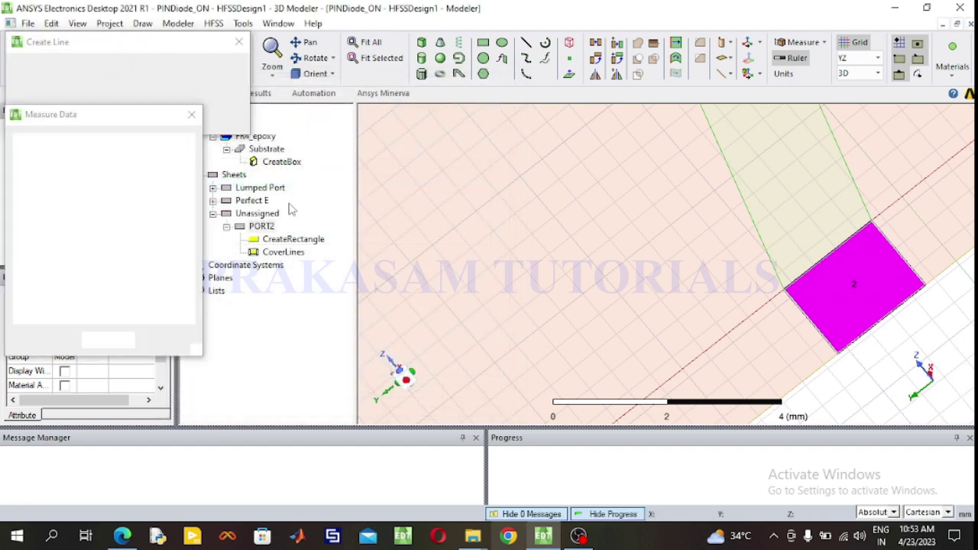
pyautogui.click(882, 326)
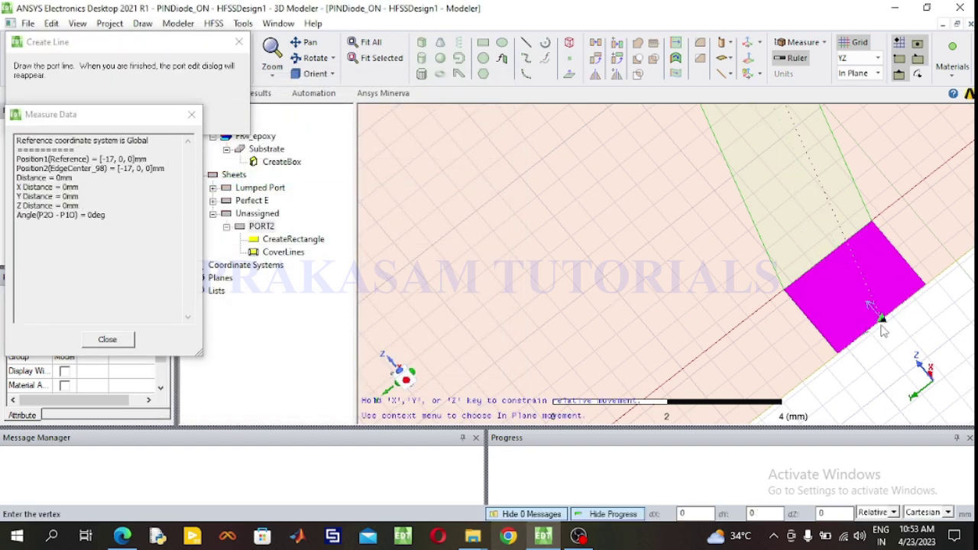
pyautogui.click(831, 257)
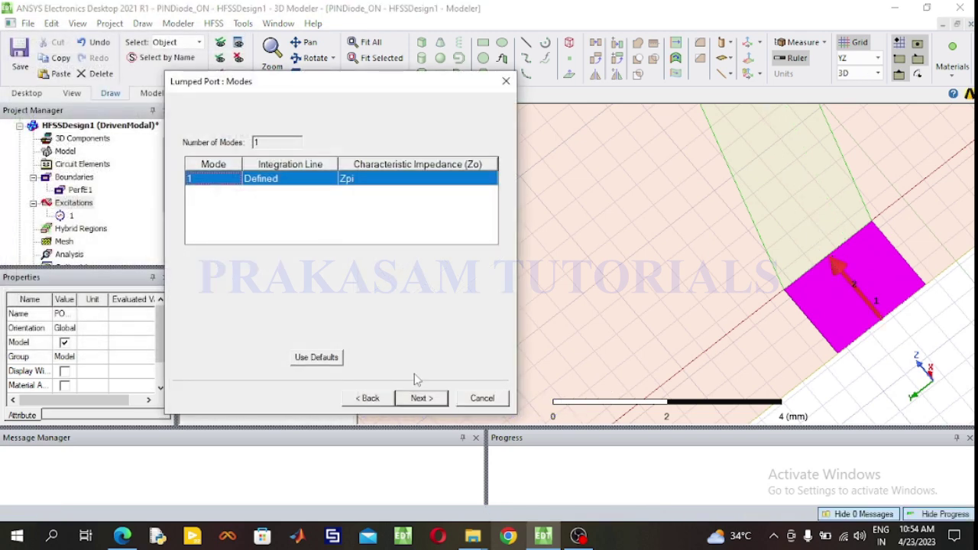
# Finish lumped port 2 with all modes renormalized to 50 ohm, and check the assignments of ports 1 and 2.
pyautogui.click(422, 398)
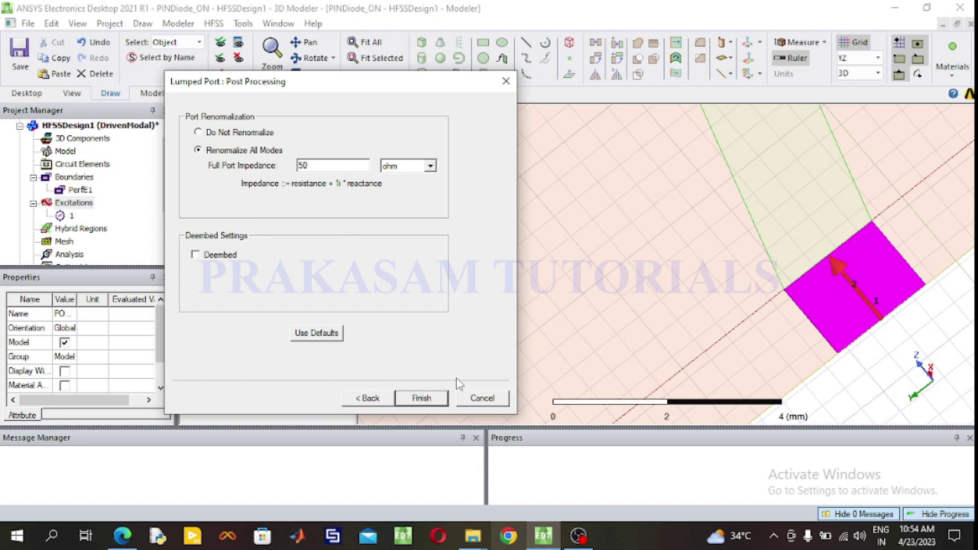
pyautogui.click(422, 399)
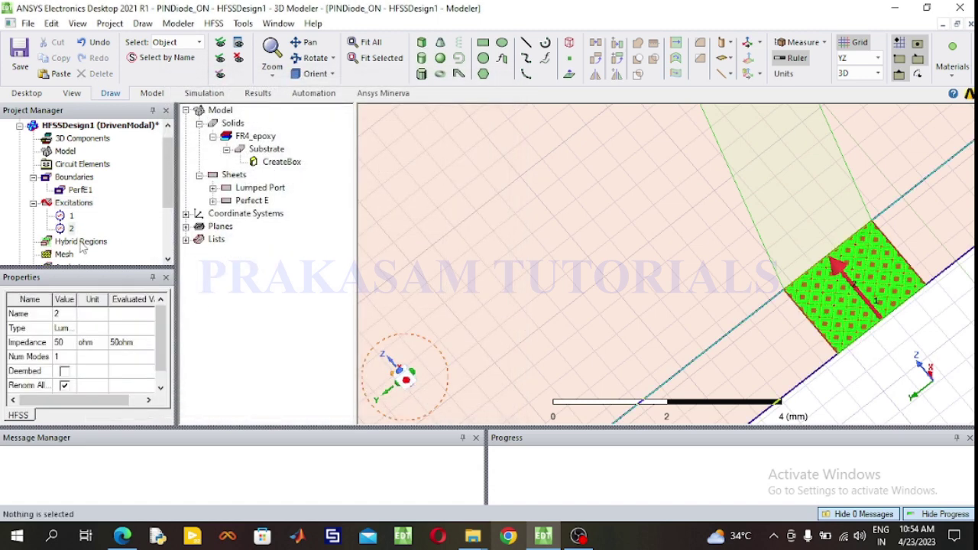
pyautogui.click(63, 230)
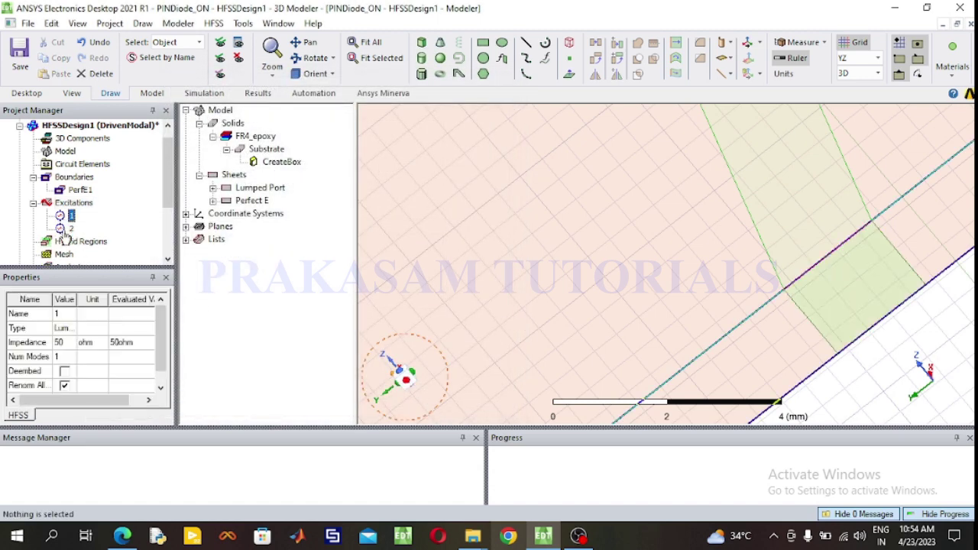
pyautogui.click(69, 228)
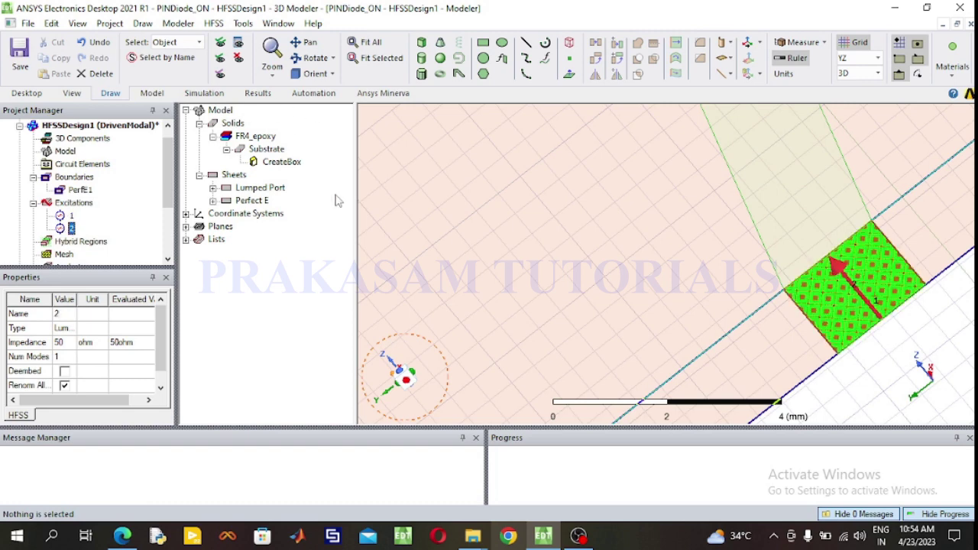
# Set the active drawing plane to XY with the whole board's upper side in view.
pyautogui.click(374, 44)
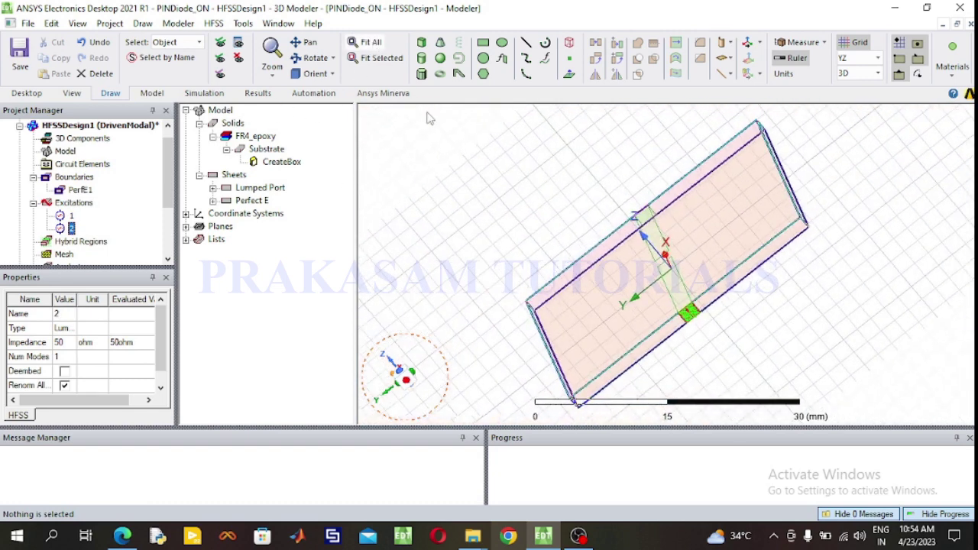
pyautogui.click(313, 57)
pyautogui.moveTo(627, 253); pyautogui.dragTo(879, 277)
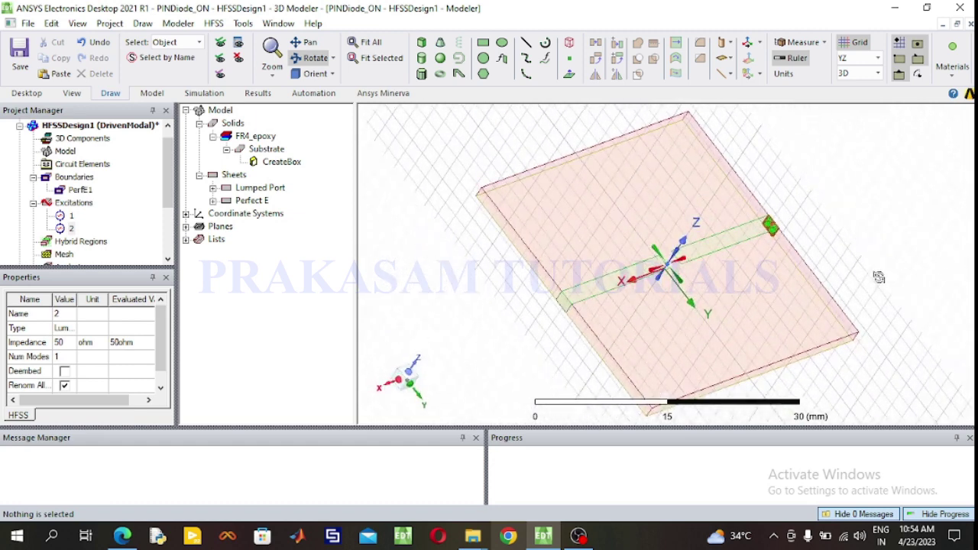
pyautogui.click(315, 60)
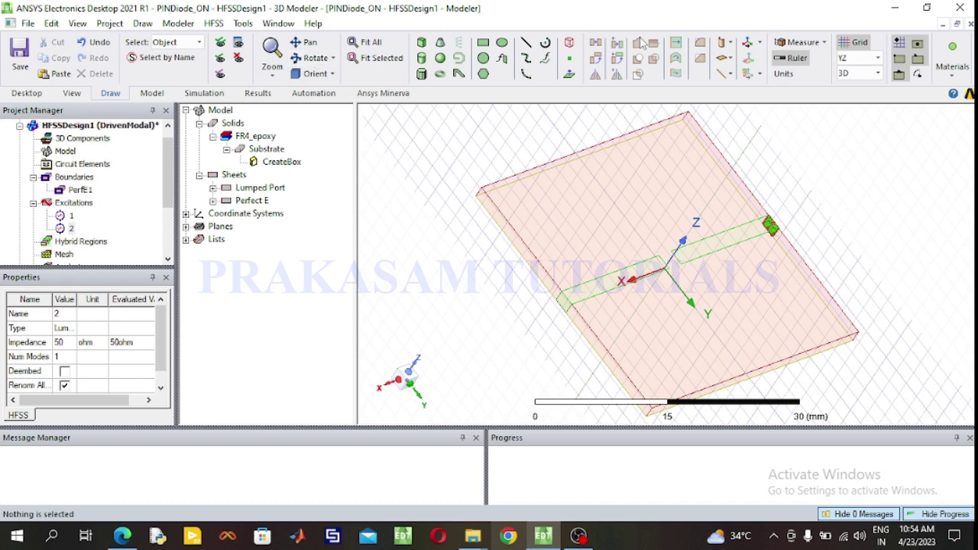
pyautogui.click(878, 58)
pyautogui.click(847, 75)
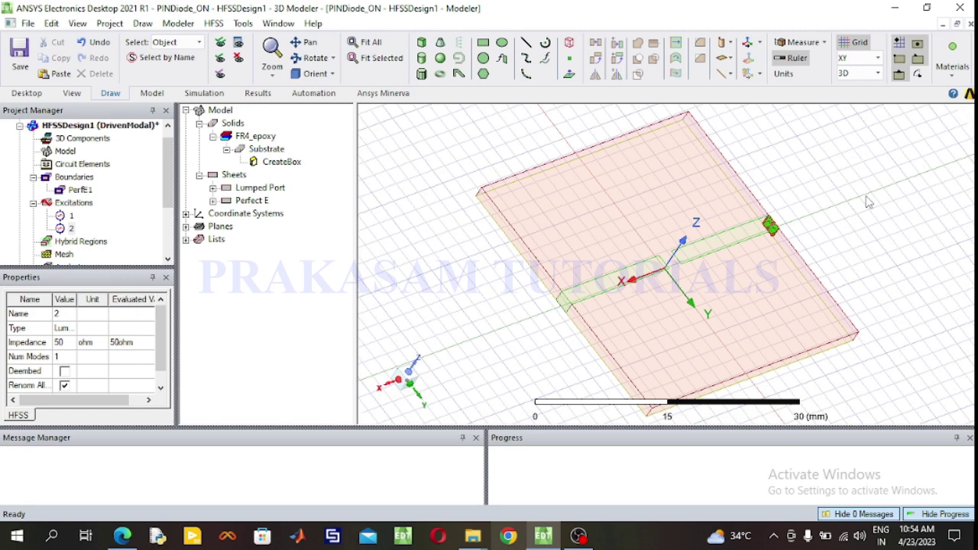
# Examine the gap in the transmission line and the locations of lumped ports 1 and 2 on the board.
pyautogui.scroll(5, 746, 314)
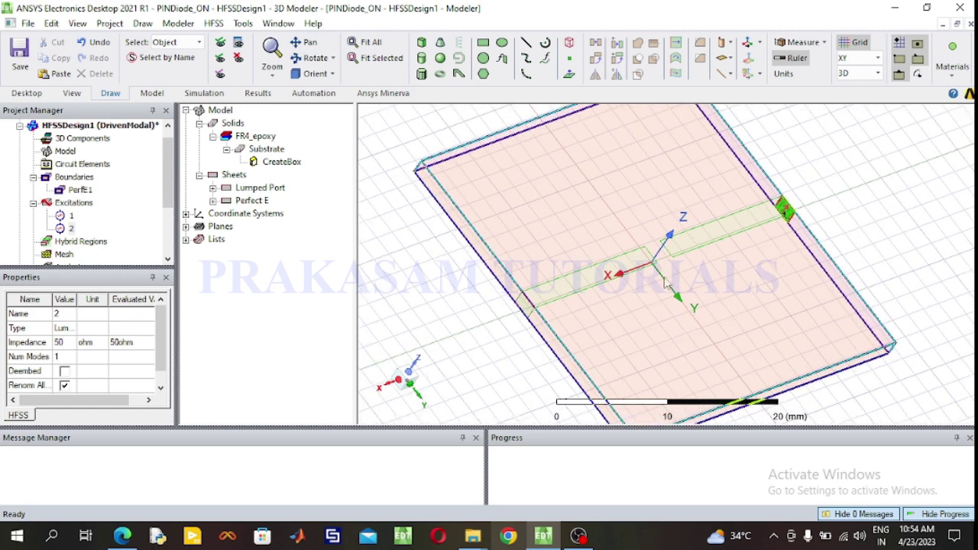
pyautogui.scroll(2, 661, 279)
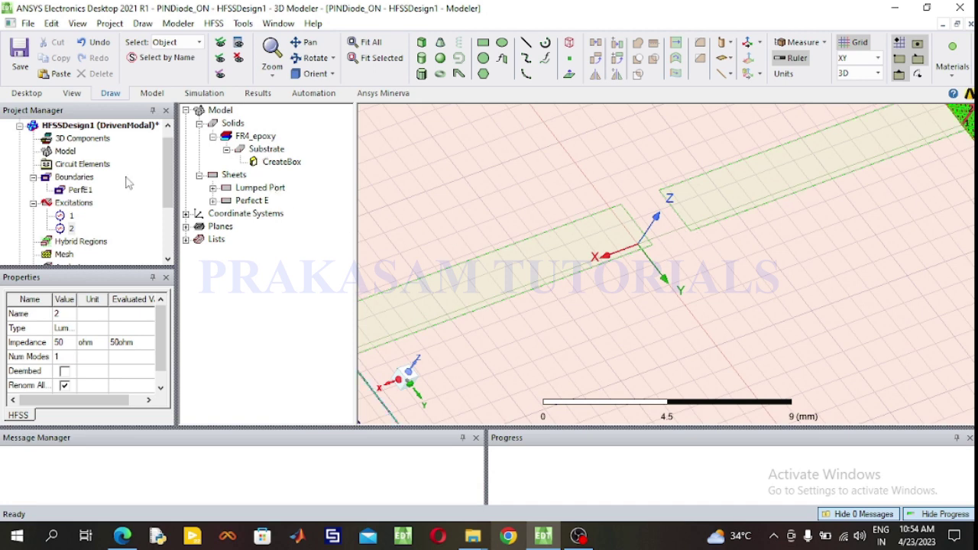
pyautogui.click(76, 203)
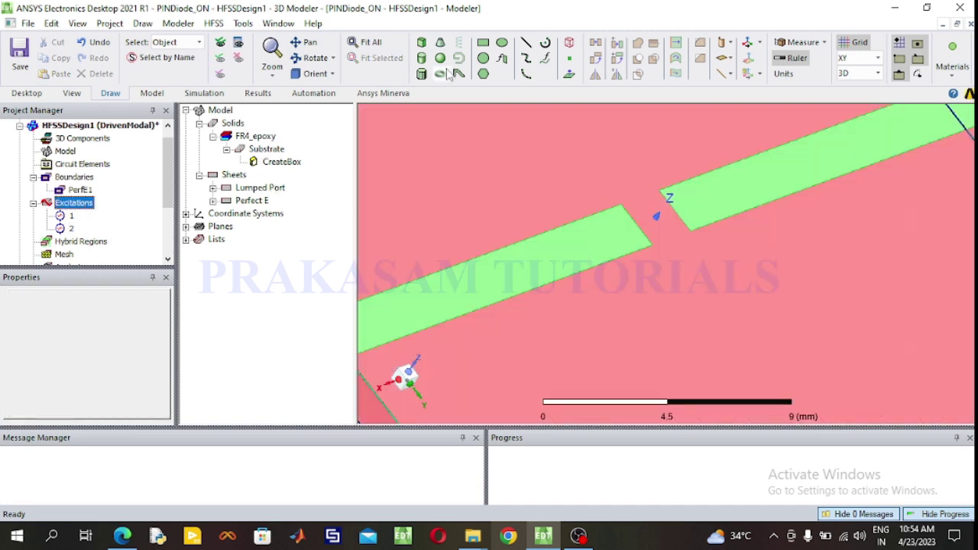
pyautogui.click(372, 43)
pyautogui.click(497, 331)
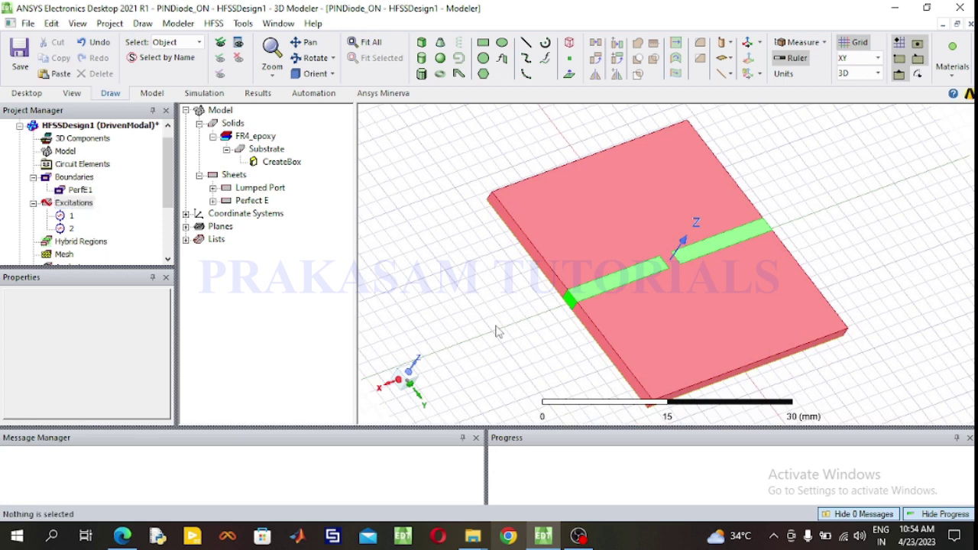
pyautogui.click(70, 216)
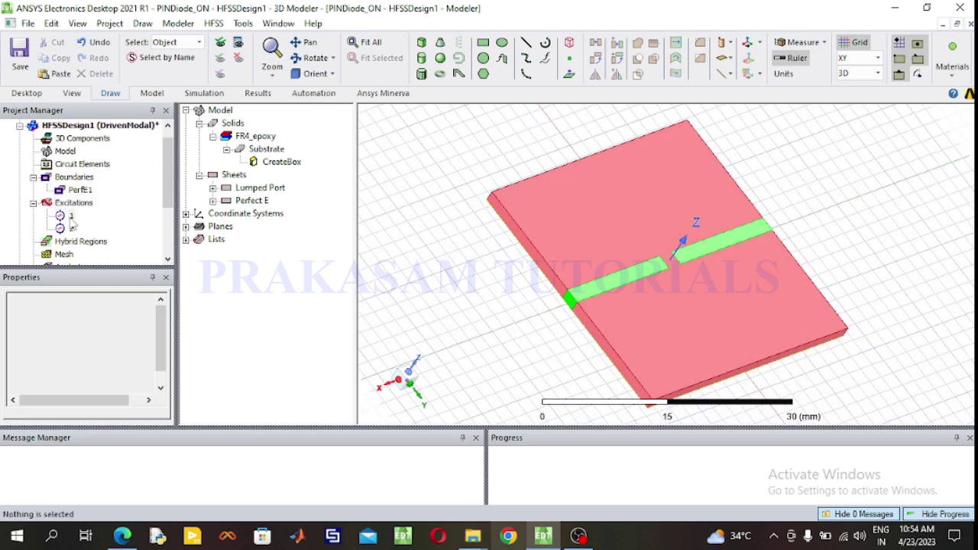
pyautogui.click(70, 229)
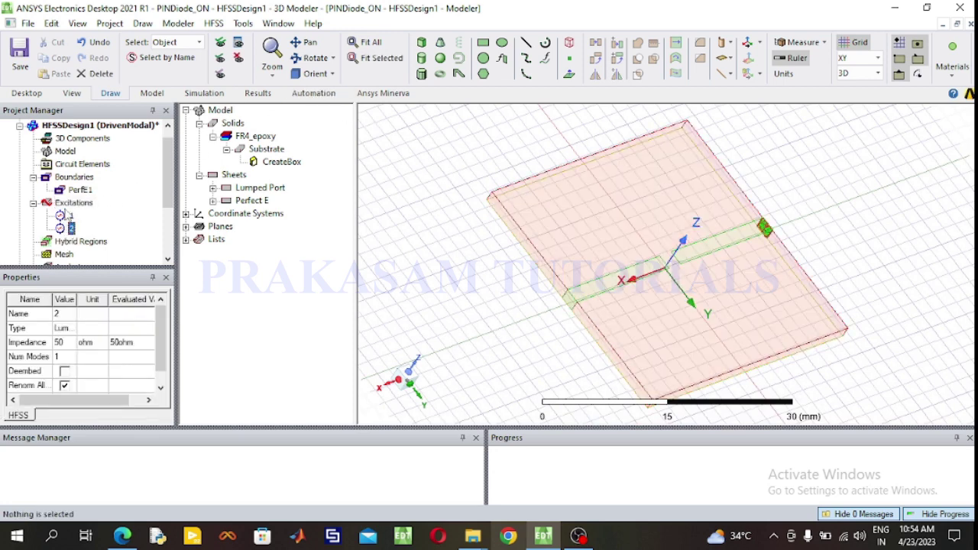
pyautogui.click(432, 192)
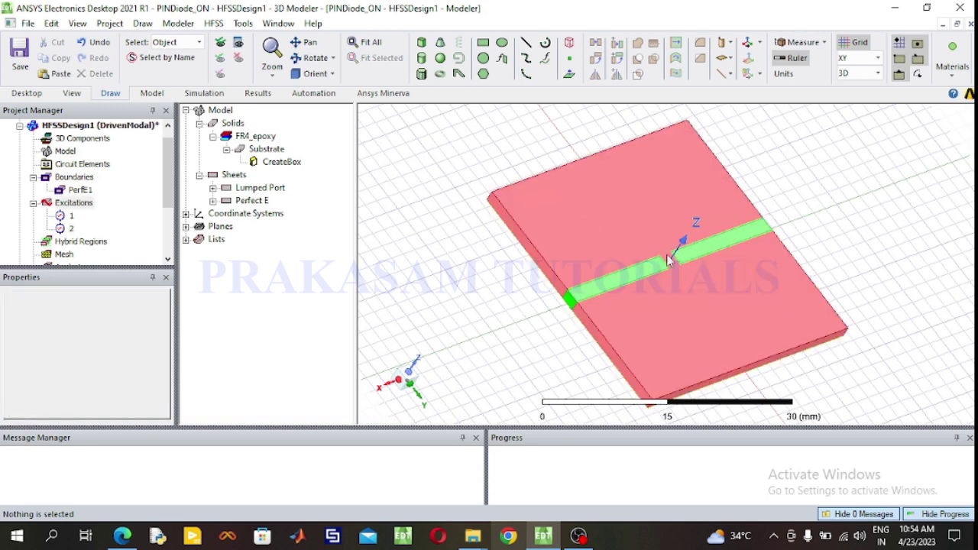
# Draw a rectangle from the transmission line's gap corner at (1, -1, 1.6) mm, extending 0.5 mm into the gap and 2 mm along Y.
pyautogui.scroll(2, 663, 272)
pyautogui.scroll(4, 664, 271)
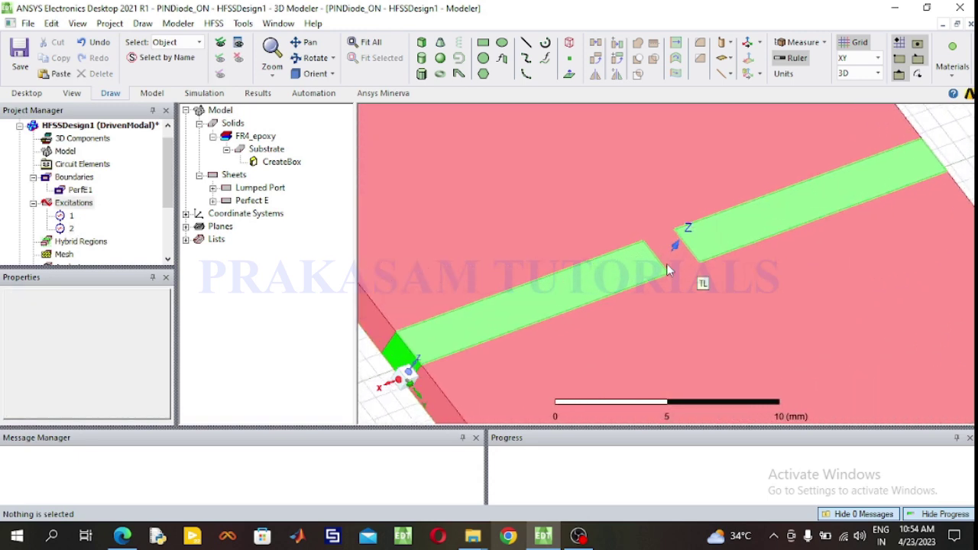
pyautogui.scroll(1, 700, 268)
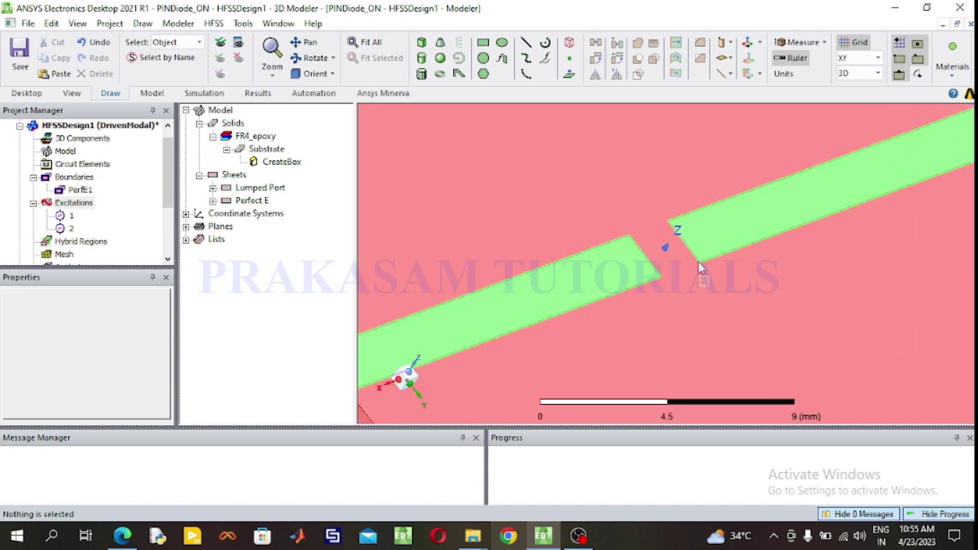
pyautogui.scroll(4, 635, 271)
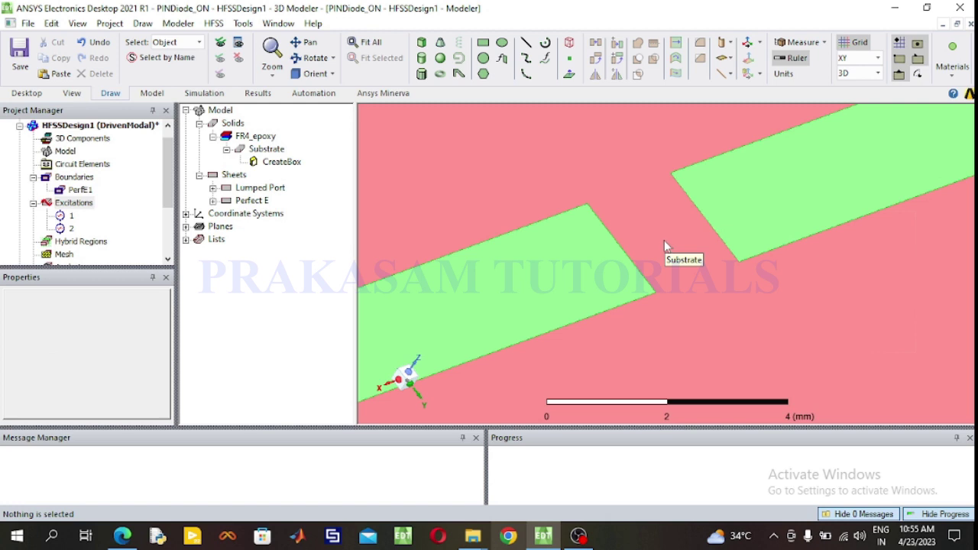
pyautogui.click(483, 43)
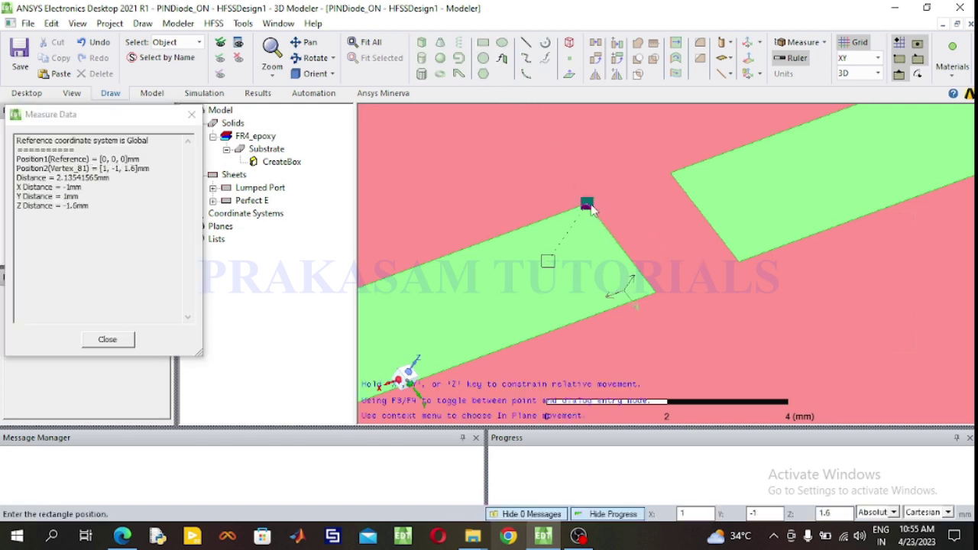
pyautogui.click(586, 207)
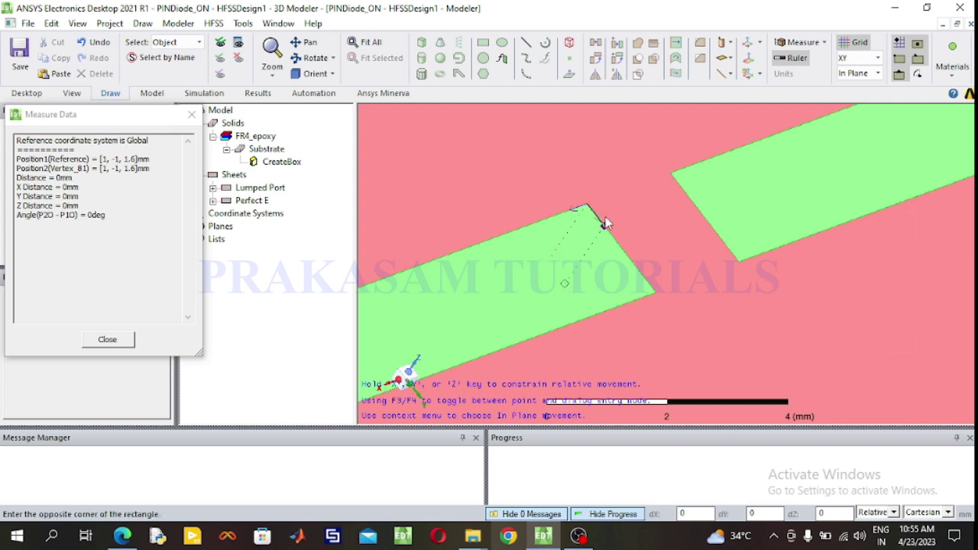
pyautogui.click(664, 282)
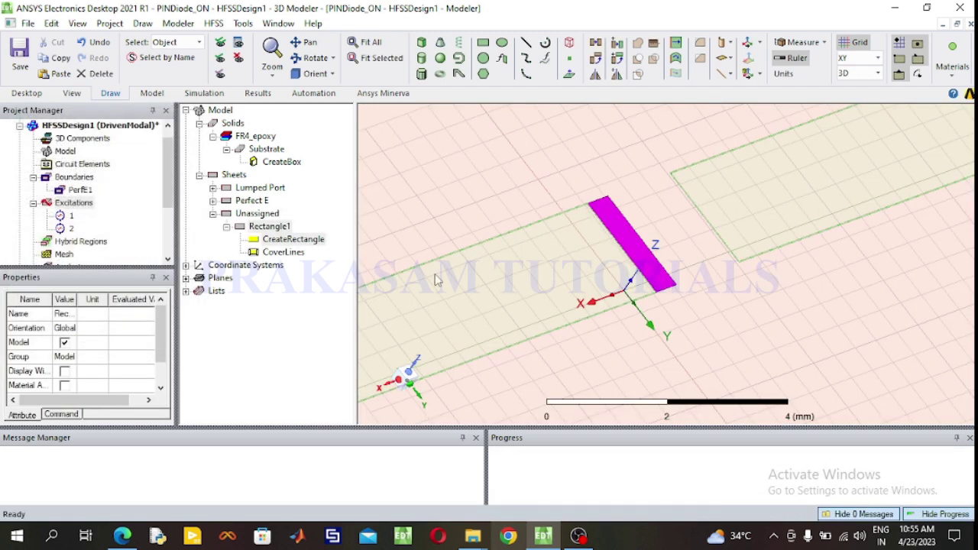
# Rename the new rectangle in the gap as C1 and set its colour to cyan (0, 255, 255).
pyautogui.doubleClick(283, 228)
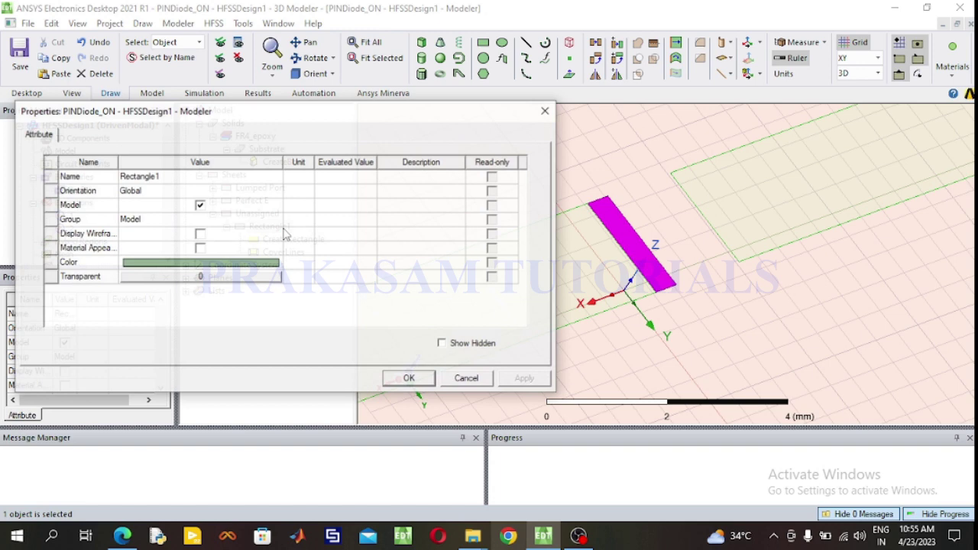
pyautogui.click(168, 177)
pyautogui.write('C1')
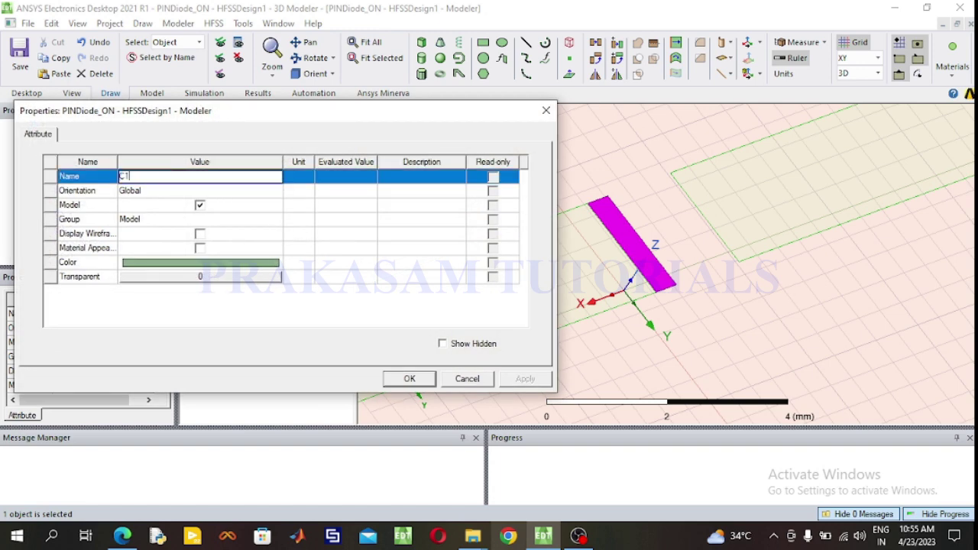
pyautogui.click(207, 263)
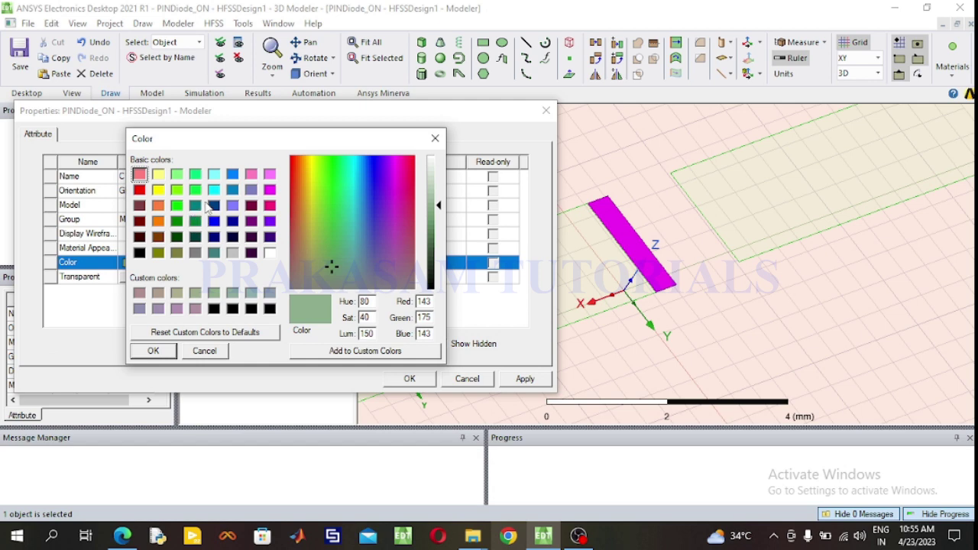
pyautogui.click(214, 193)
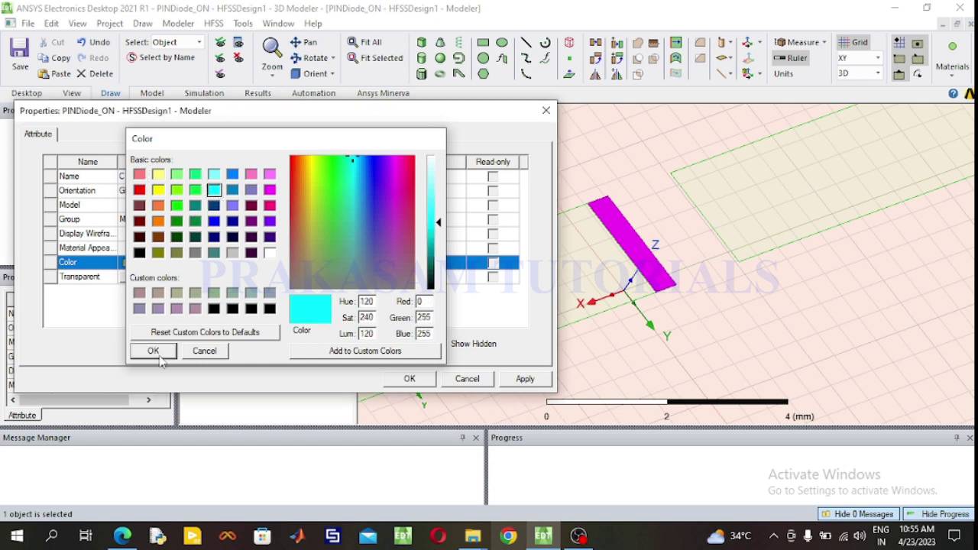
pyautogui.click(153, 350)
pyautogui.click(410, 380)
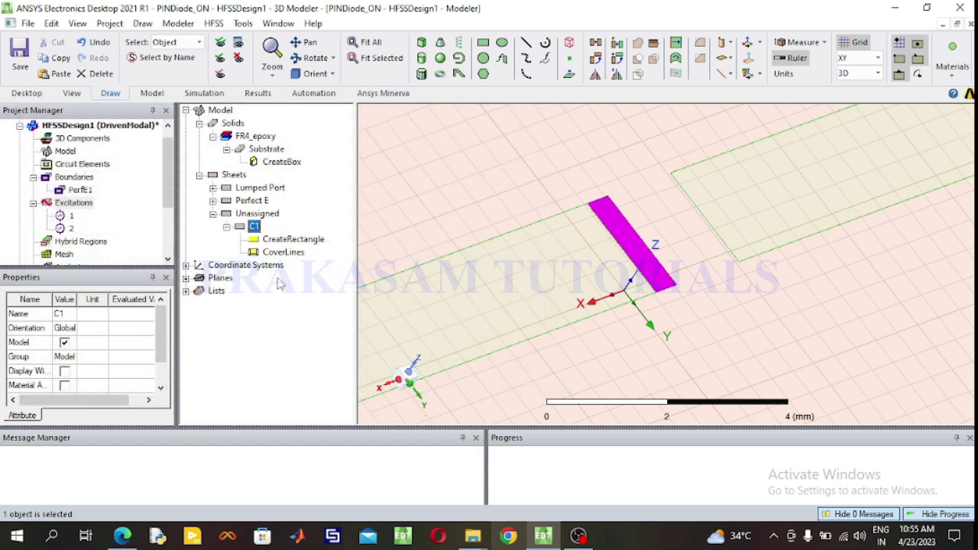
# Review the position, X size and Y size of the C1 rectangle.
pyautogui.doubleClick(290, 240)
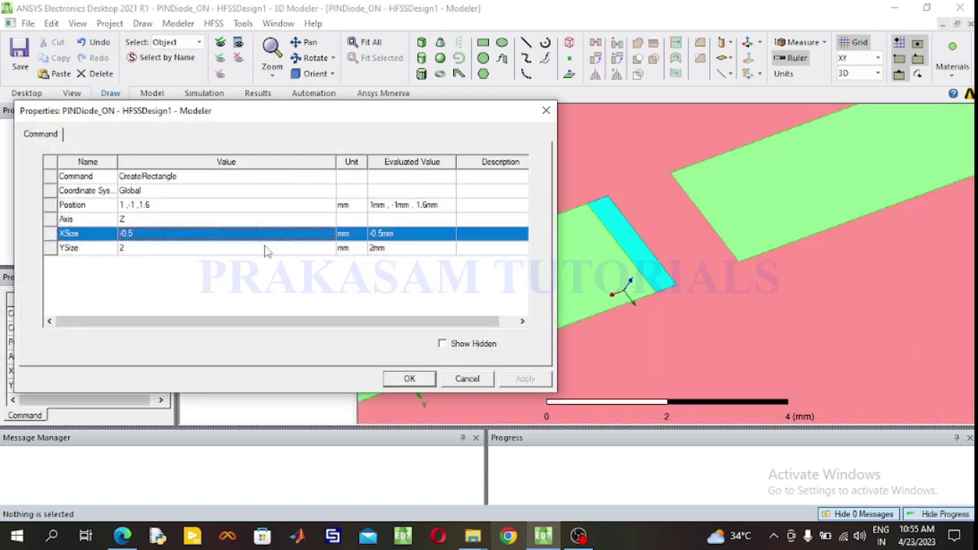
pyautogui.click(205, 278)
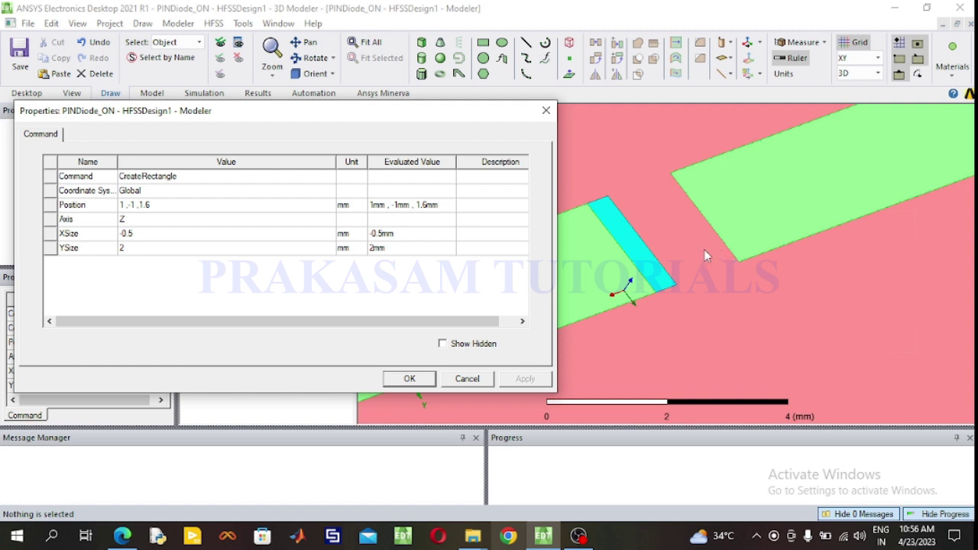
pyautogui.click(409, 379)
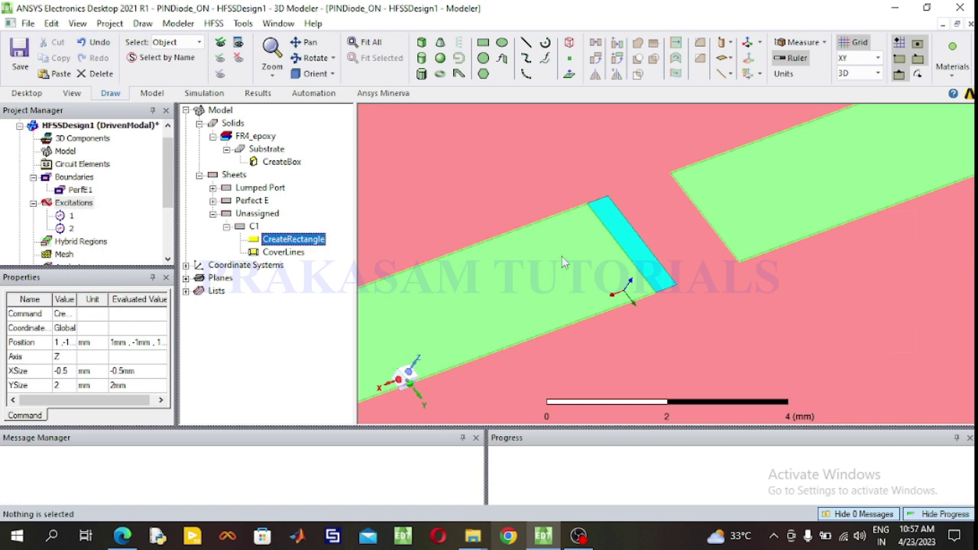
# Draw a second rectangle from the opposite gap corner at (-1, -1, 1.6) mm, 0.5 mm along X and 2 mm along Y.
pyautogui.click(485, 43)
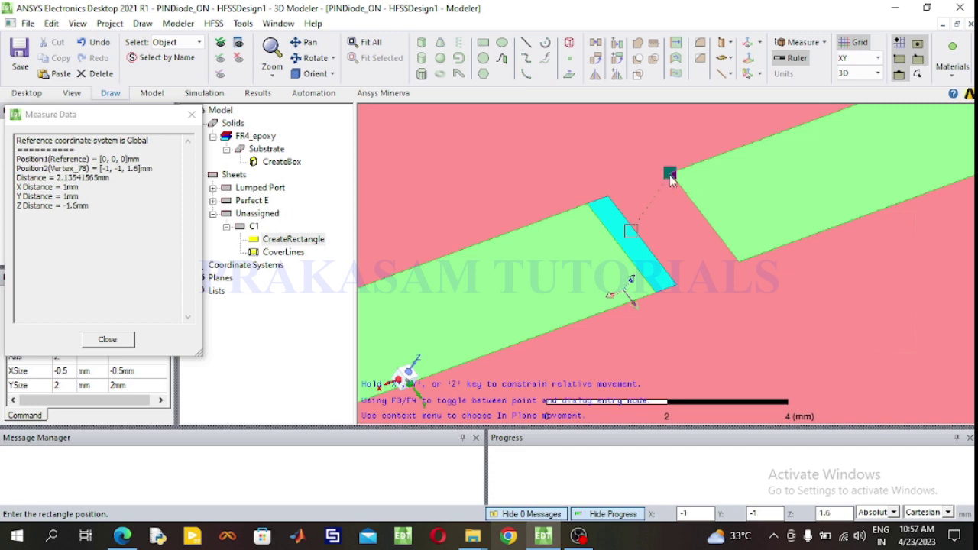
pyautogui.click(671, 176)
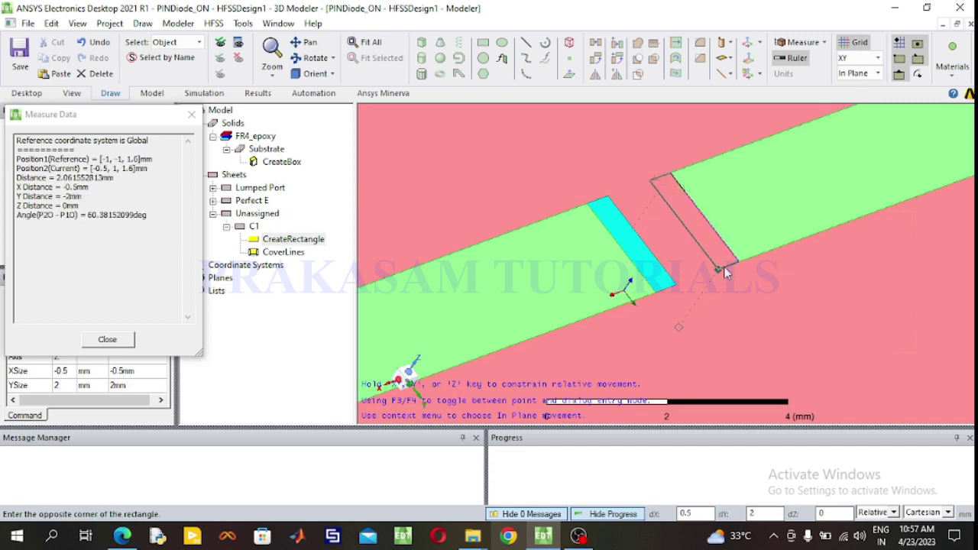
pyautogui.click(725, 270)
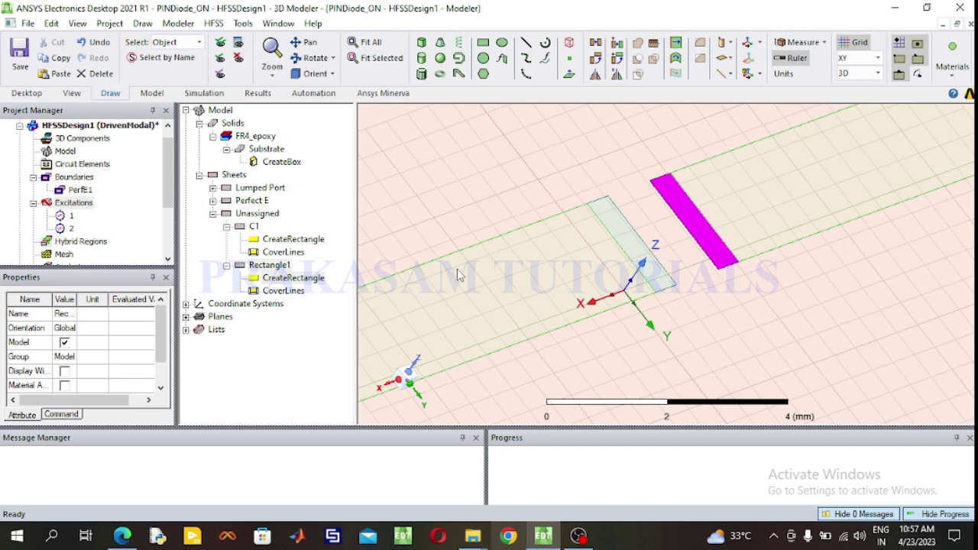
# Rename the second rectangle in the gap as C2 and set its colour to cyan.
pyautogui.click(287, 269)
pyautogui.doubleClick(287, 267)
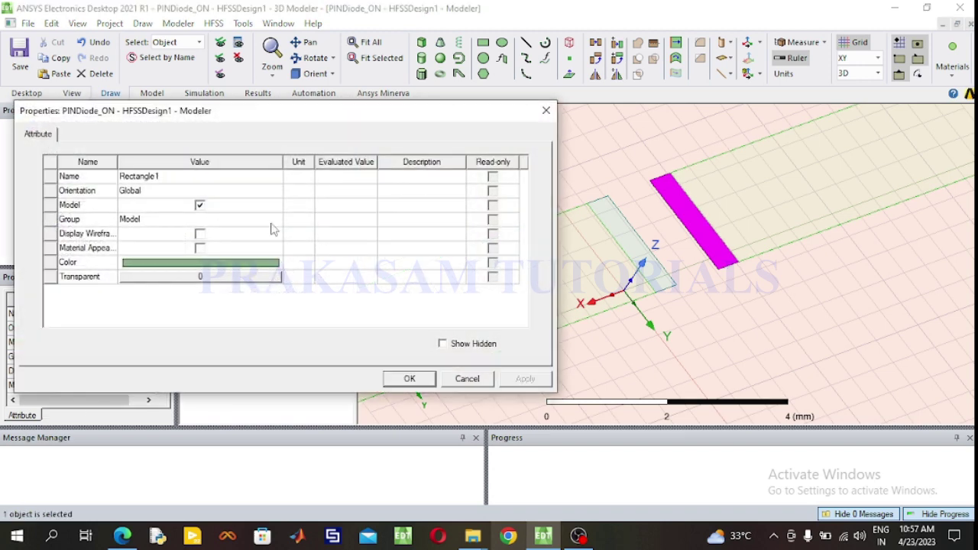
pyautogui.write('C2')
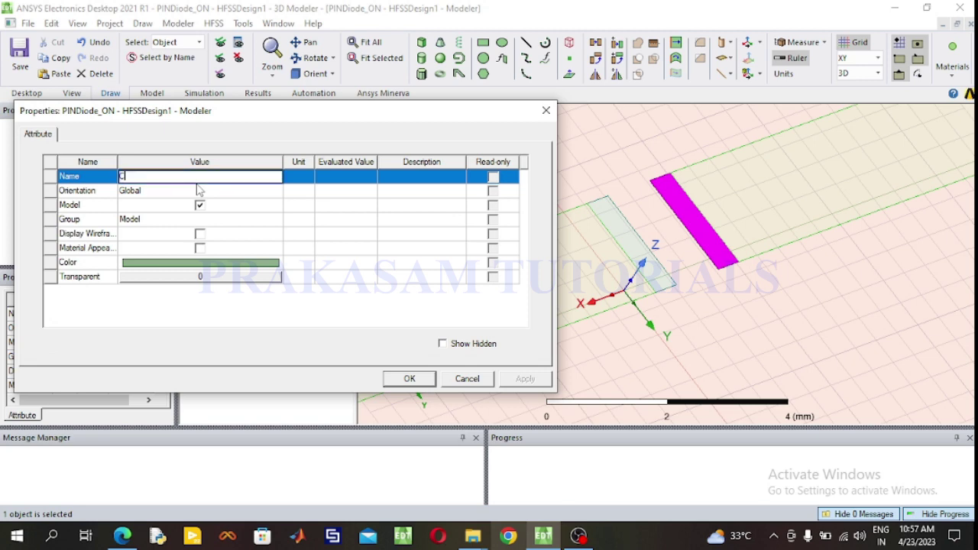
pyautogui.click(220, 264)
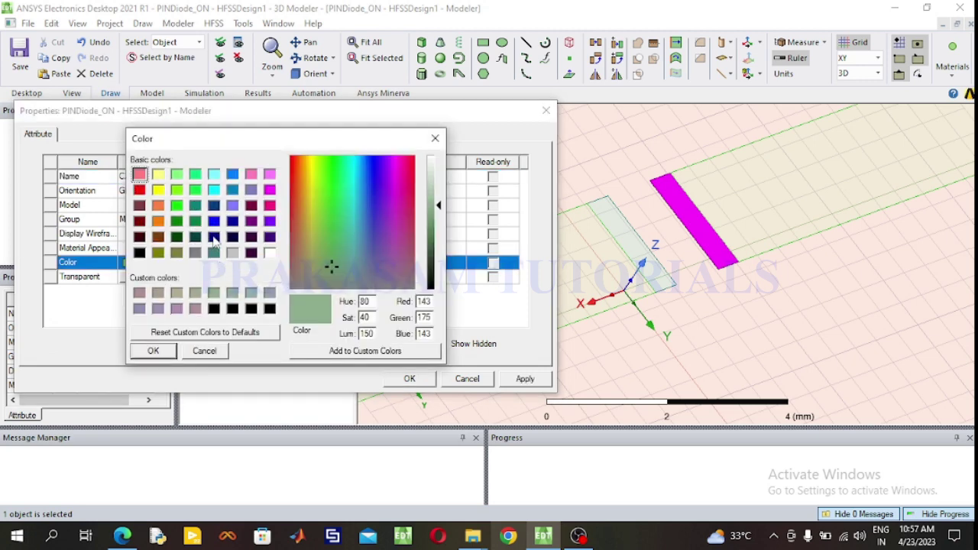
pyautogui.click(214, 189)
pyautogui.click(171, 355)
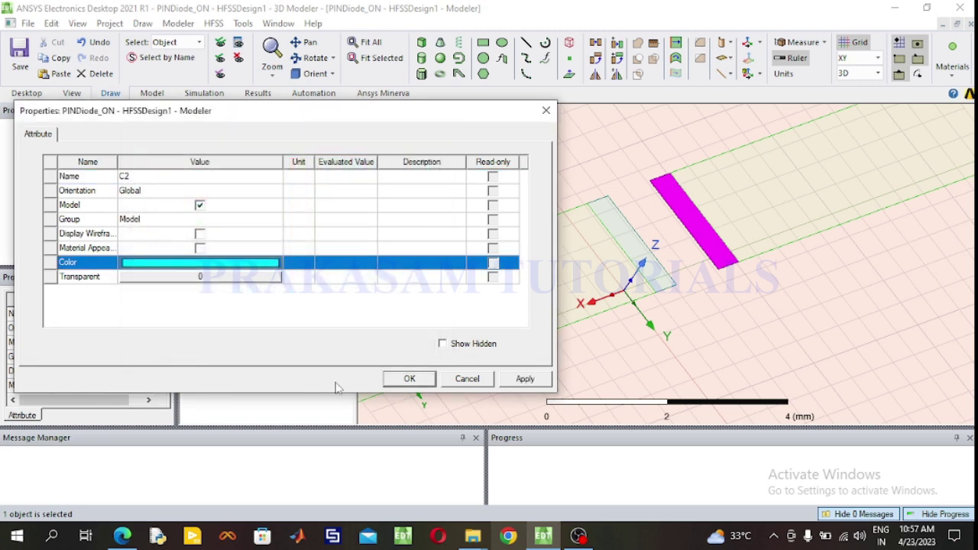
pyautogui.click(410, 379)
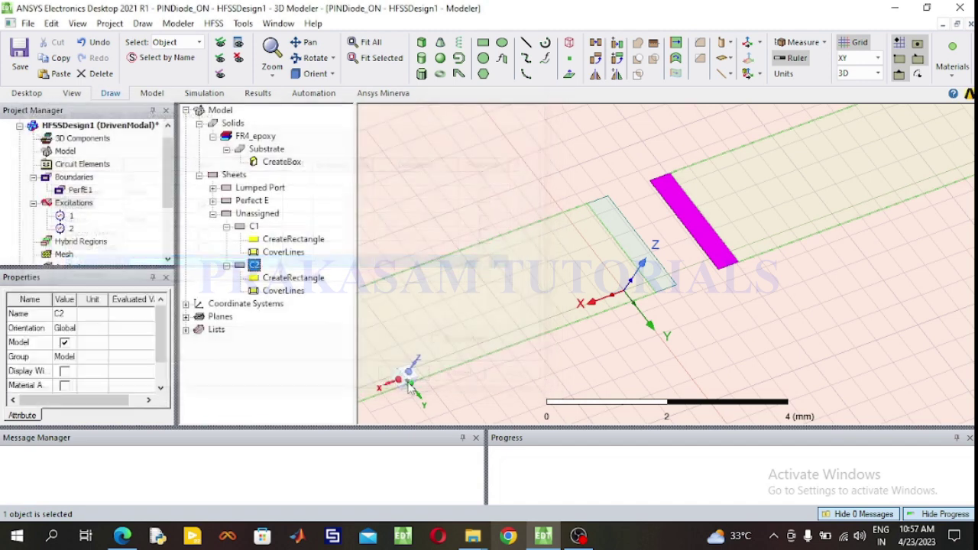
# Review the position, X size and Y size of the C2 rectangle.
pyautogui.doubleClick(302, 279)
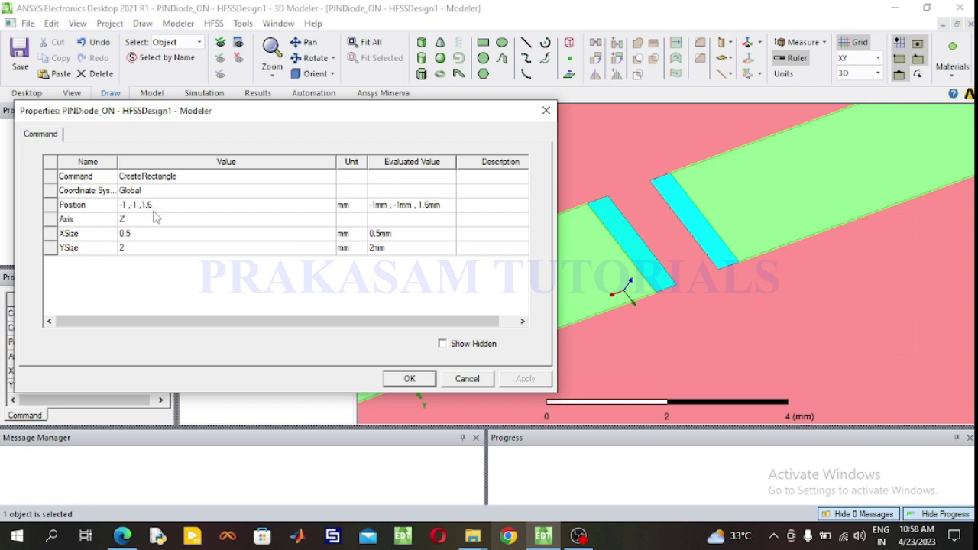
pyautogui.click(406, 378)
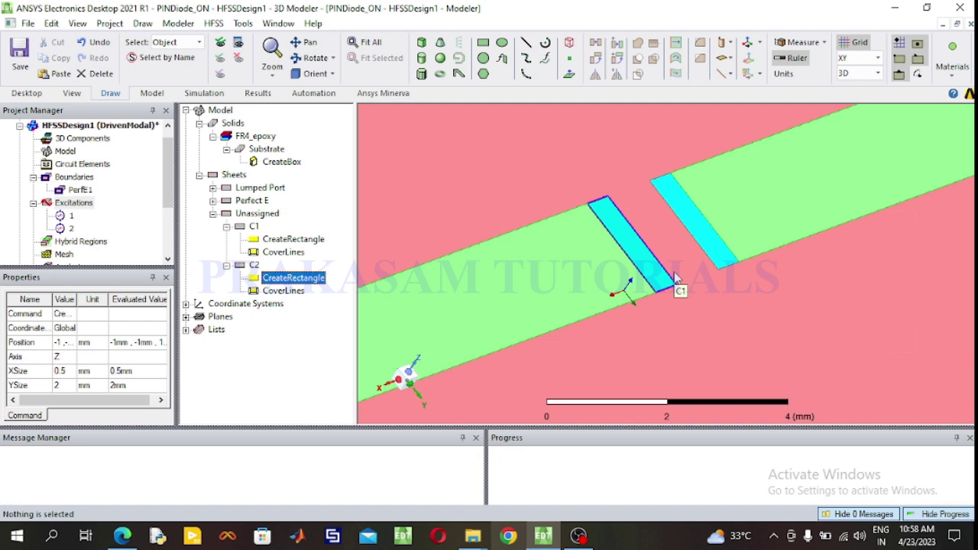
# Draw a rectangle from C1's inner corner at (0.5, -1, 1.6) mm, with X size -0.5 mm and Y size 2 mm.
pyautogui.click(484, 44)
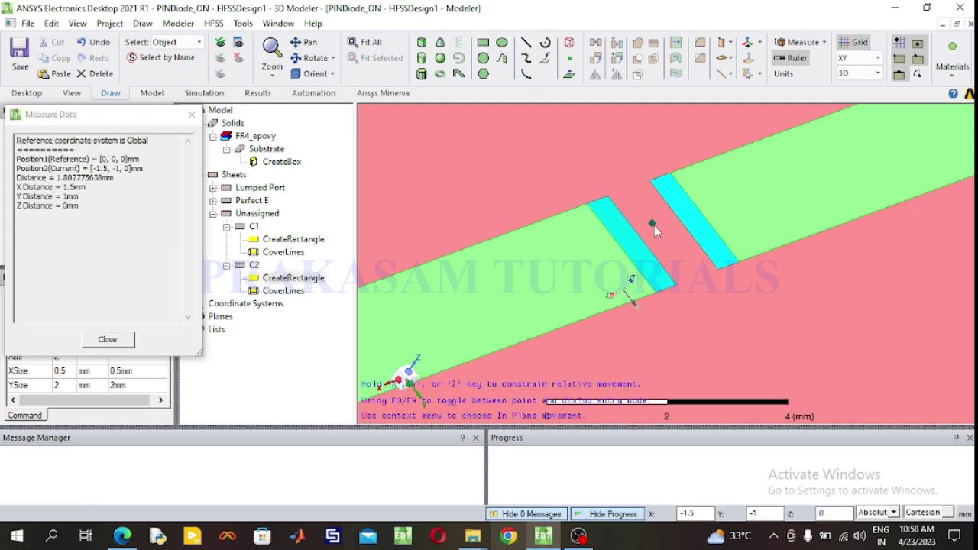
pyautogui.click(609, 200)
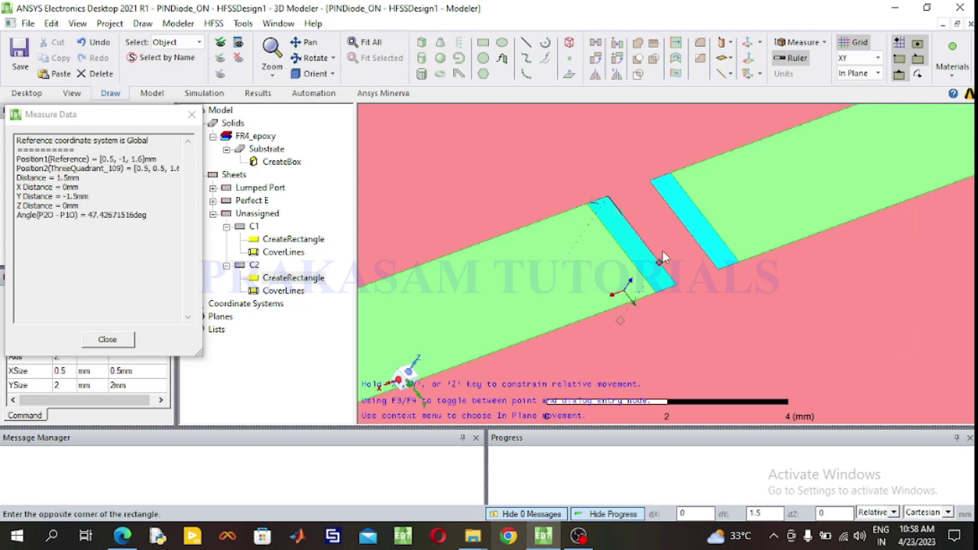
pyautogui.click(693, 277)
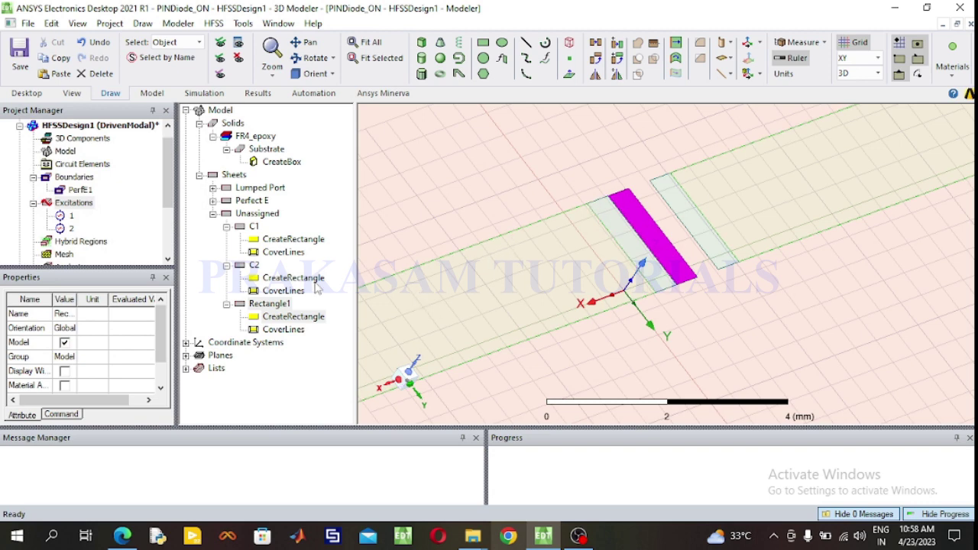
# Rename the rectangle beside C1 as L and set its colour to blue (0, 128, 192).
pyautogui.doubleClick(286, 307)
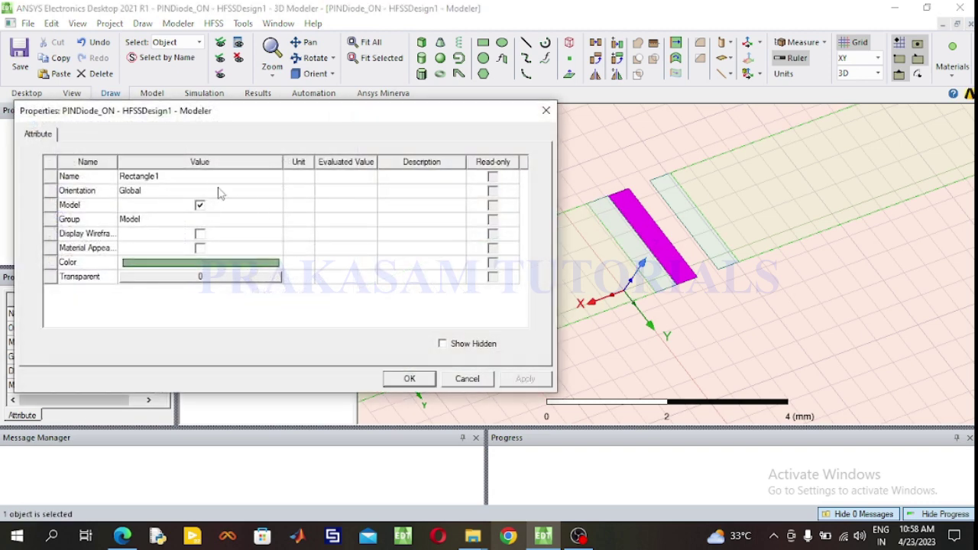
pyautogui.click(212, 178)
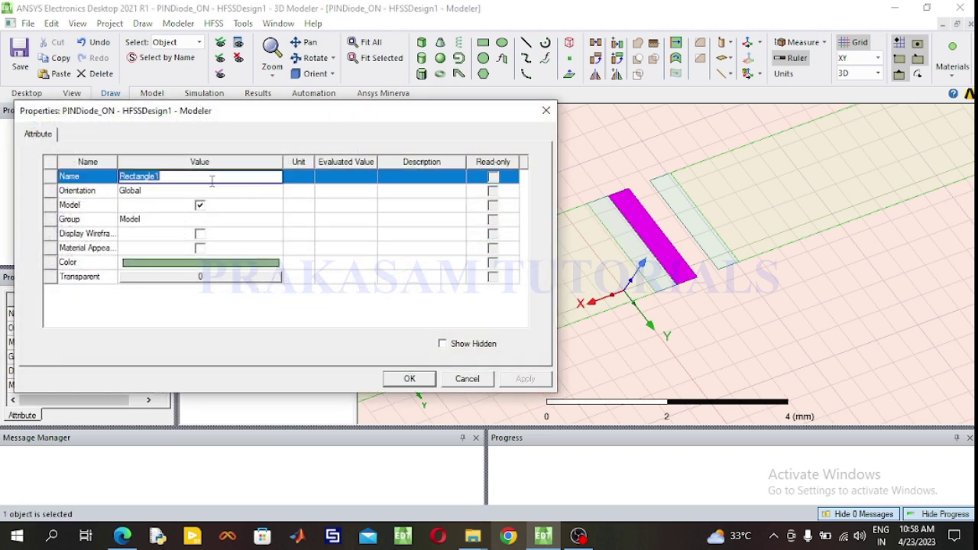
pyautogui.write('L')
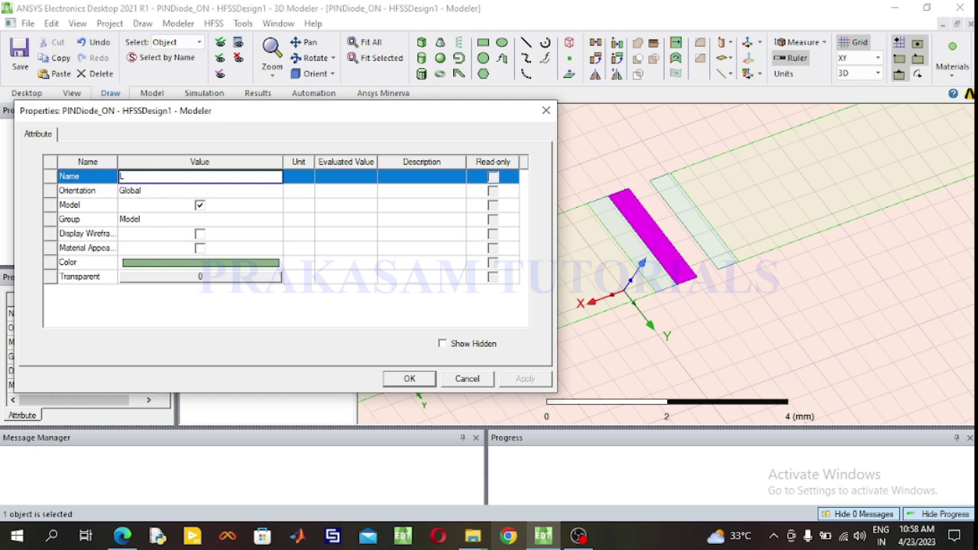
pyautogui.click(228, 262)
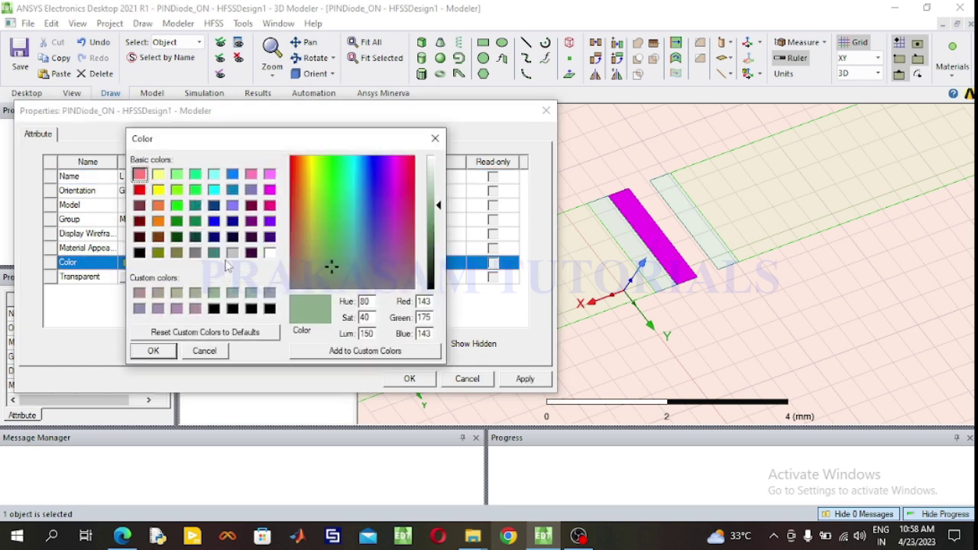
pyautogui.click(233, 191)
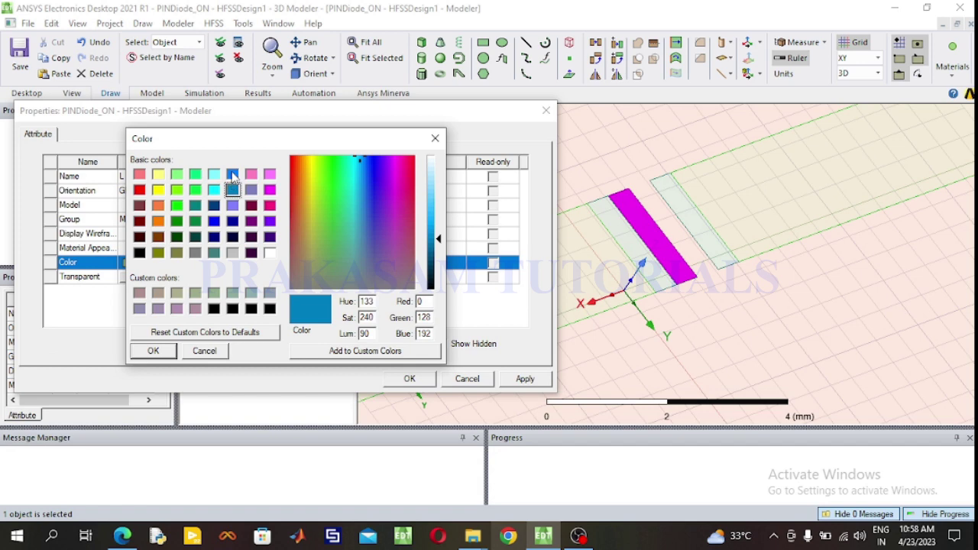
pyautogui.click(161, 354)
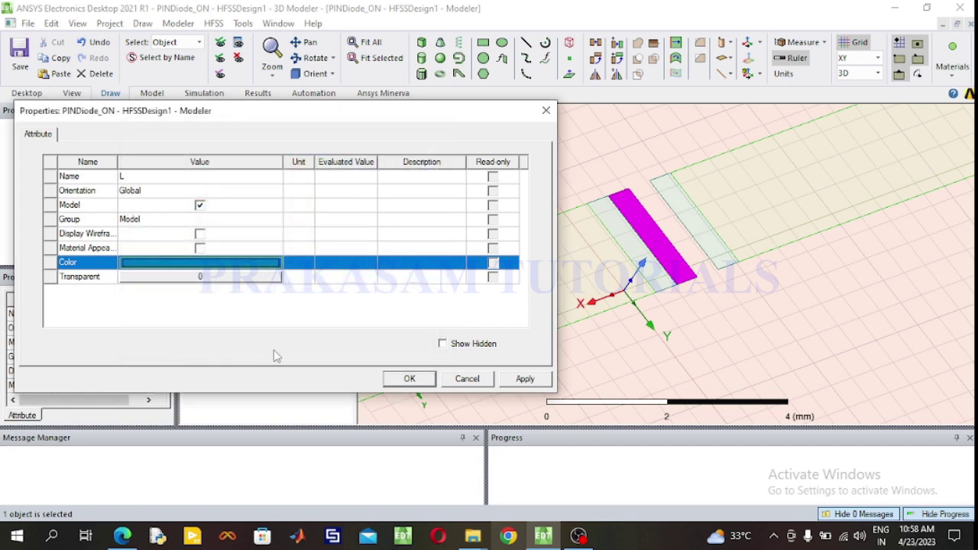
pyautogui.click(408, 379)
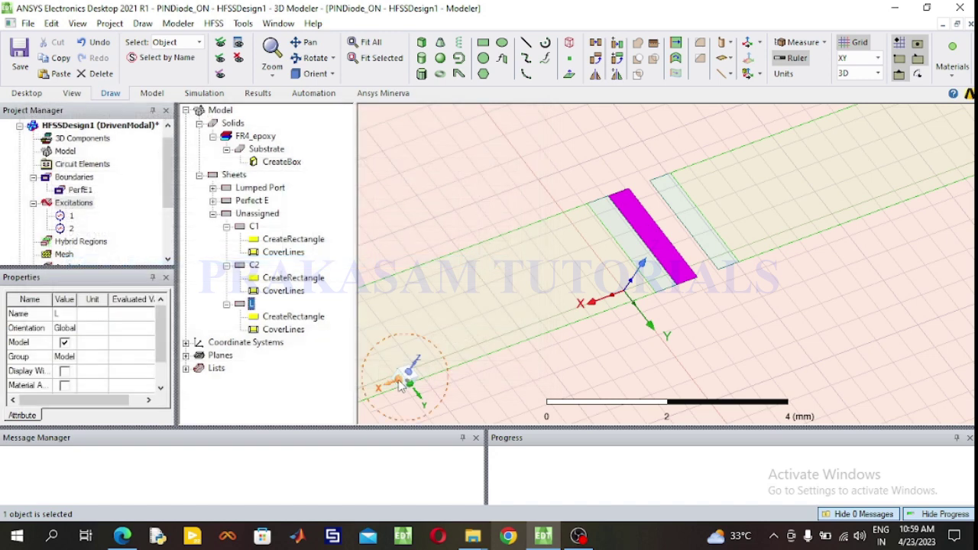
# Review the position, X size and Y size of the L rectangle.
pyautogui.doubleClick(303, 320)
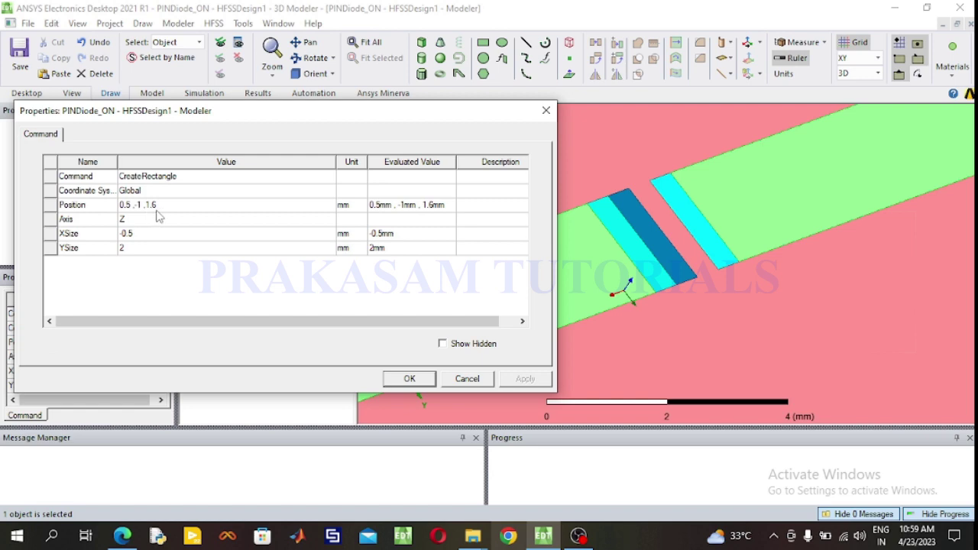
pyautogui.click(407, 379)
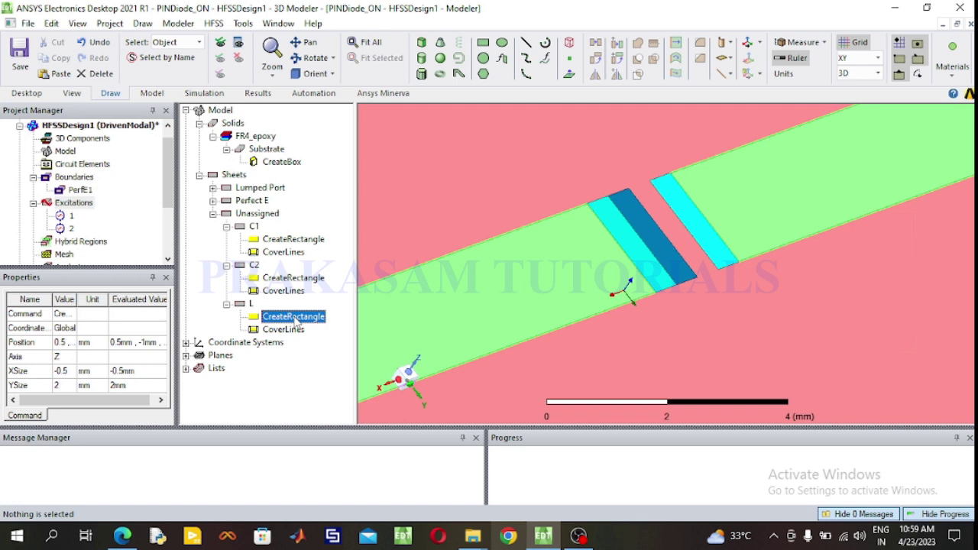
# Draw a rectangle from C2's inner corner at (-0.5, -1, 1.6) mm, 0.5 mm along X and 2 mm along Y, filling the remaining gap.
pyautogui.click(484, 43)
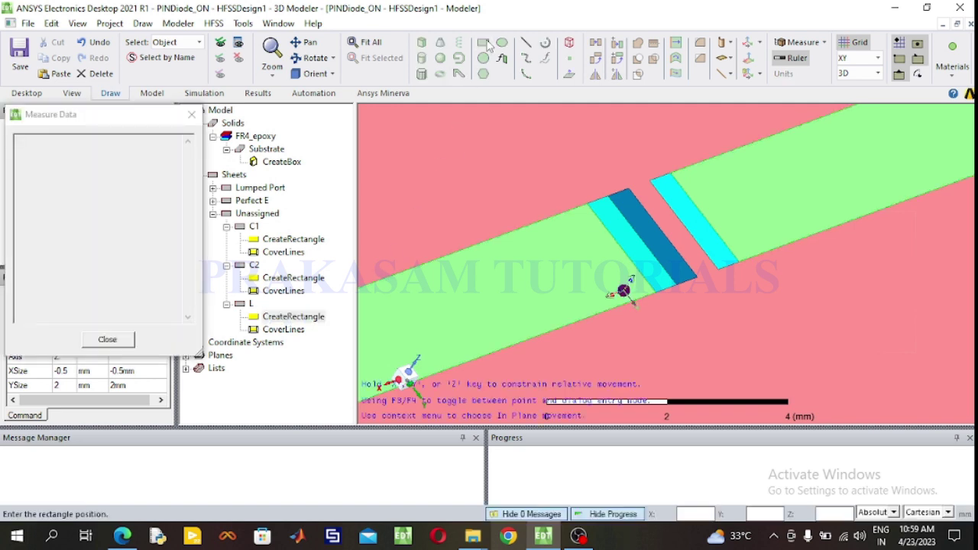
pyautogui.click(652, 183)
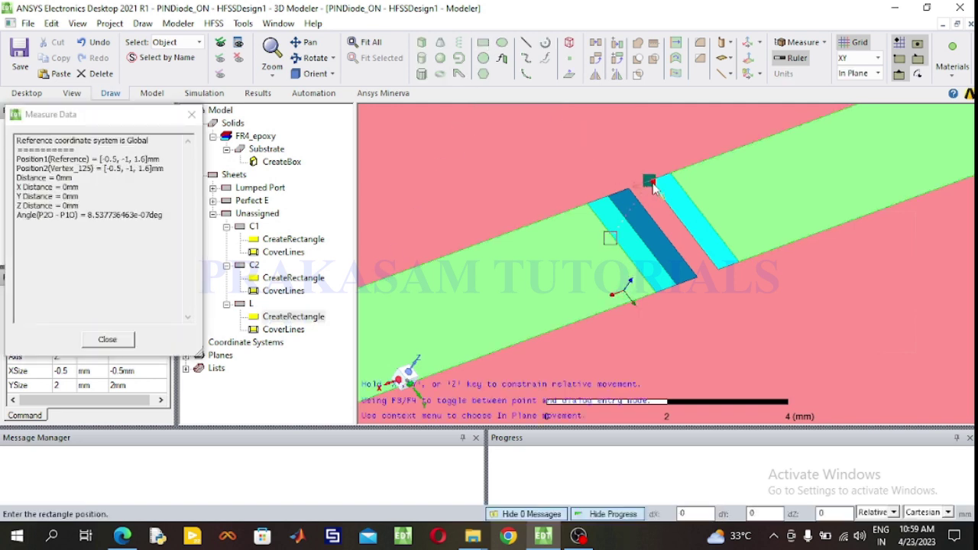
pyautogui.click(704, 277)
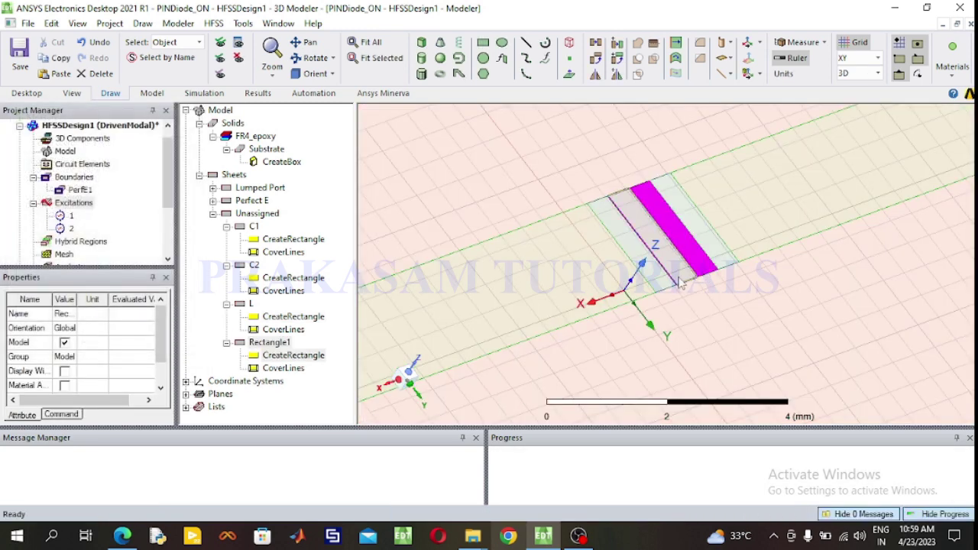
# Rename the rectangle between L and C2 as R and set its colour to blue (0, 128, 255).
pyautogui.doubleClick(276, 343)
pyautogui.click(183, 177)
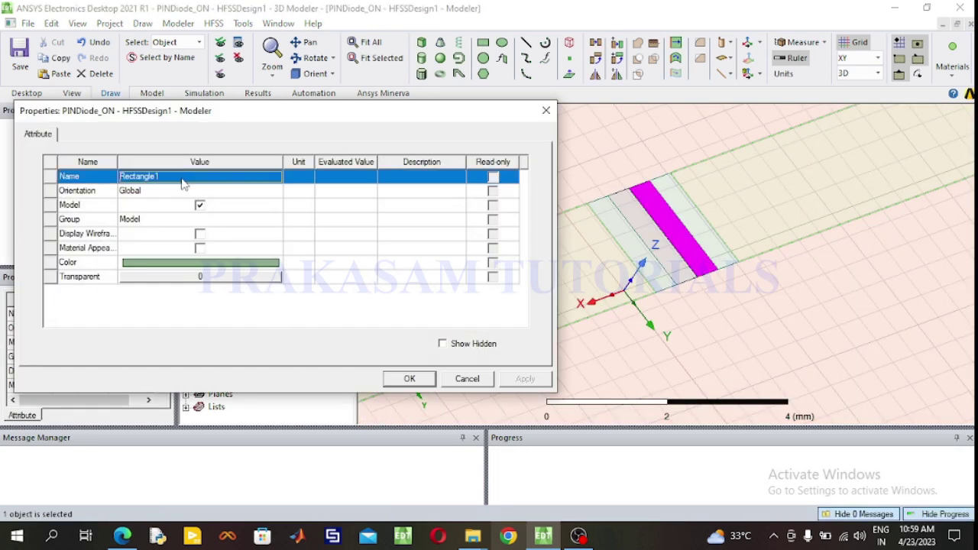
pyautogui.write('R')
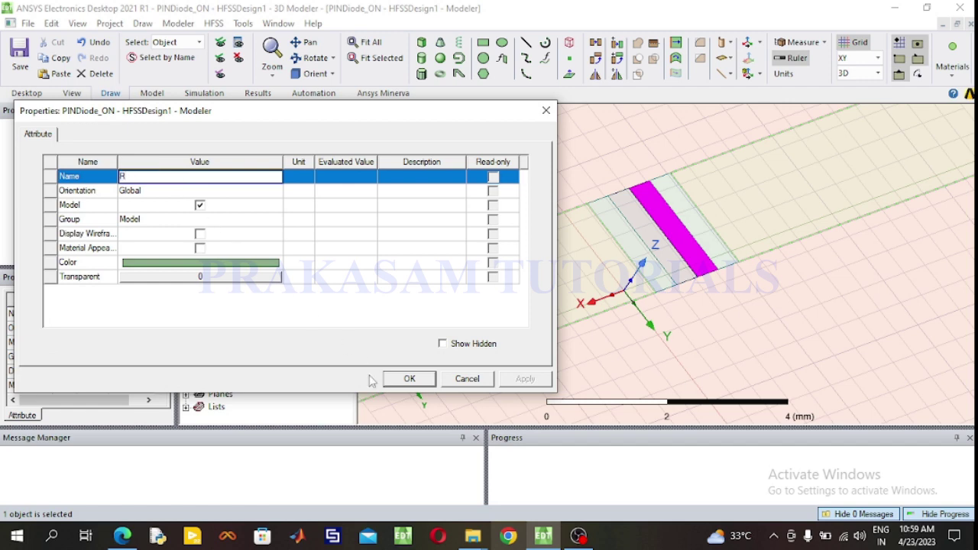
pyautogui.click(233, 263)
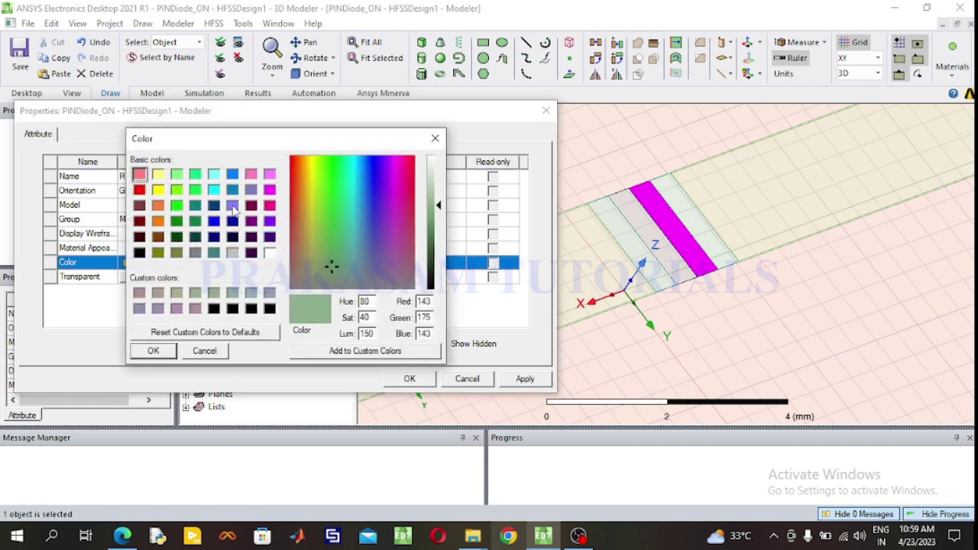
pyautogui.click(232, 175)
pyautogui.click(155, 353)
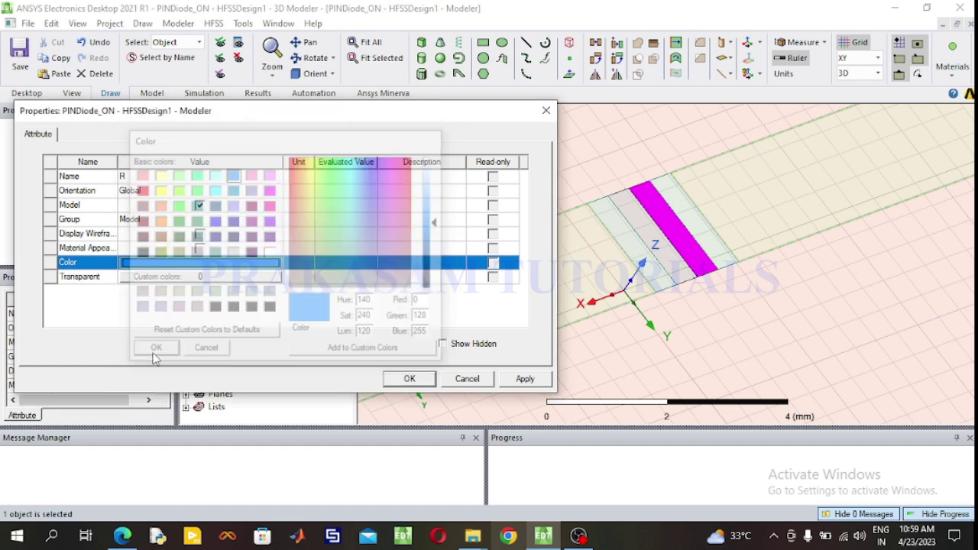
pyautogui.click(423, 385)
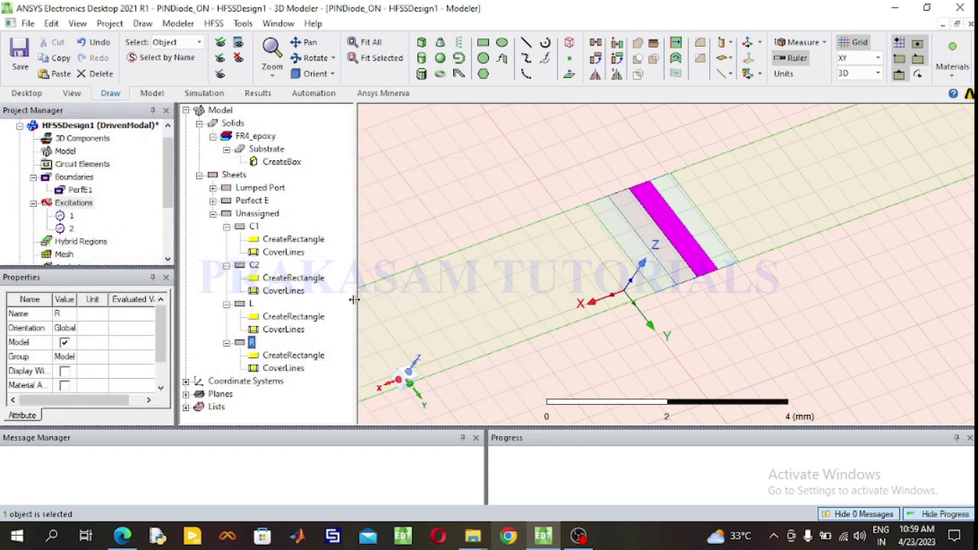
# Review the position, X size and Y size of the R rectangle.
pyautogui.doubleClick(293, 355)
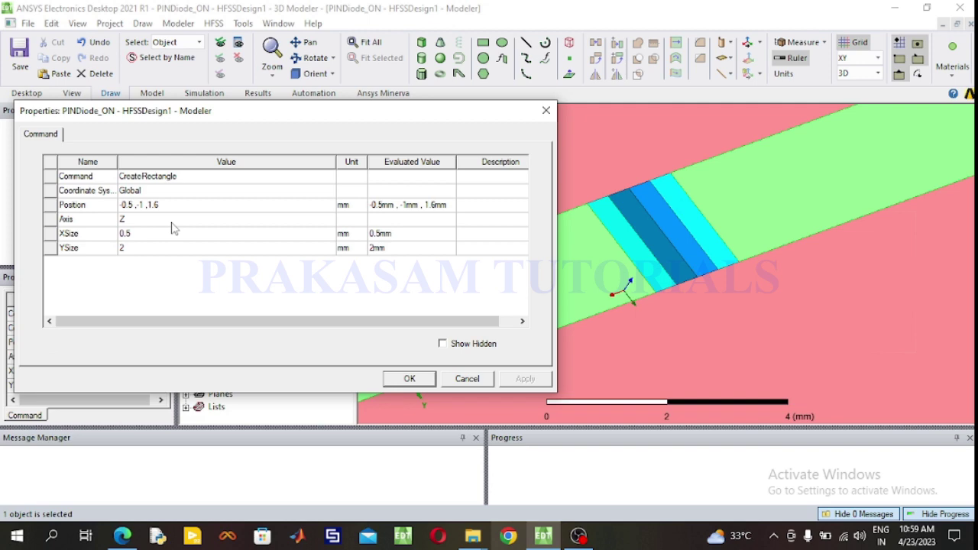
pyautogui.click(396, 379)
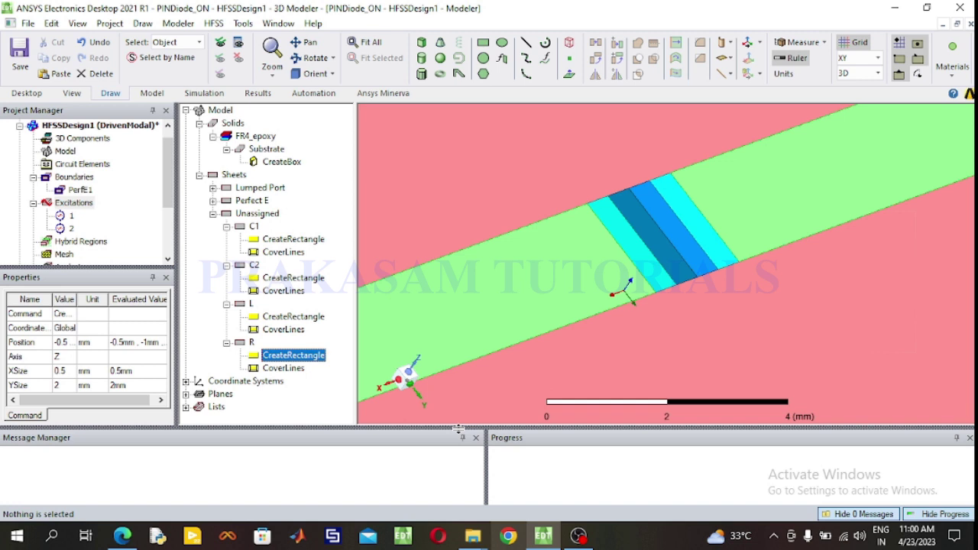
# Collapse the C1, C2, L and R sheet entries in the model tree.
pyautogui.click(226, 227)
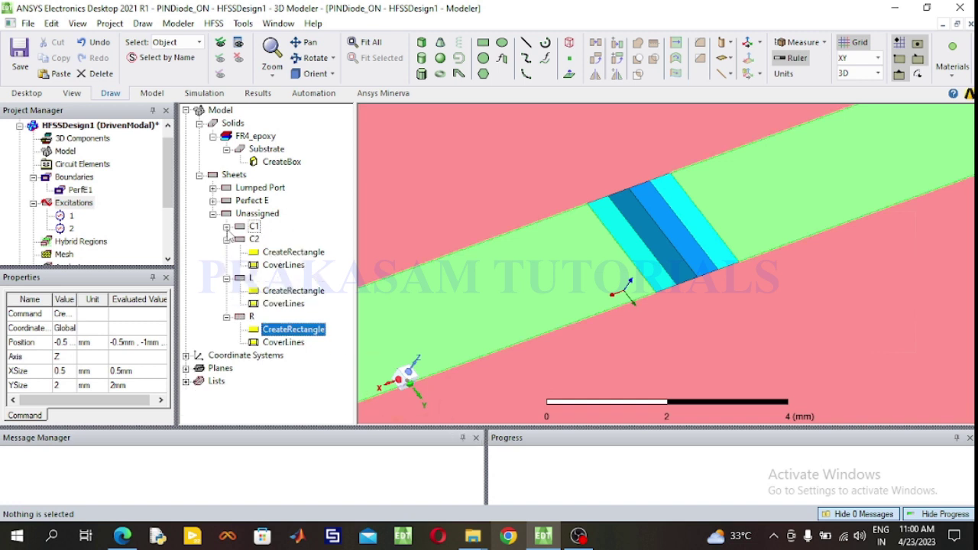
pyautogui.click(226, 239)
pyautogui.click(226, 252)
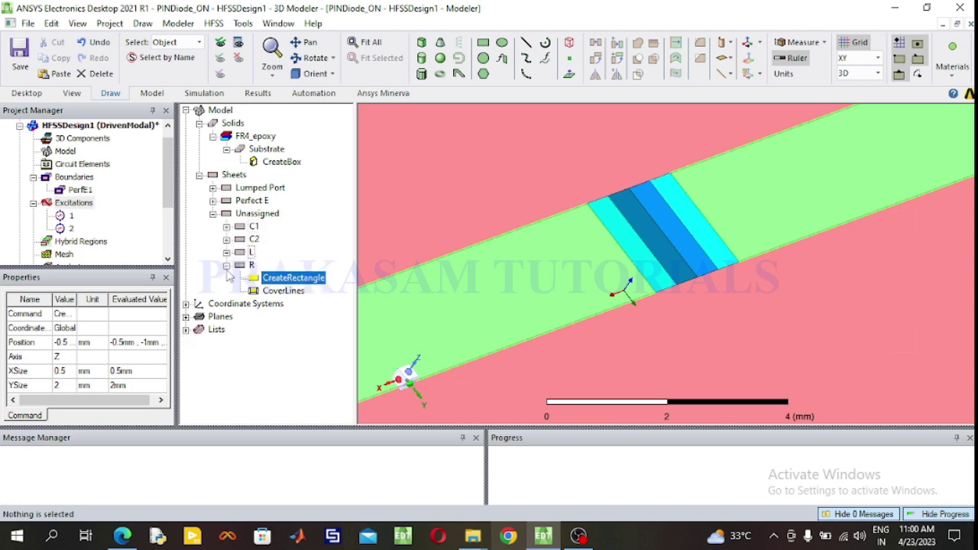
pyautogui.click(226, 265)
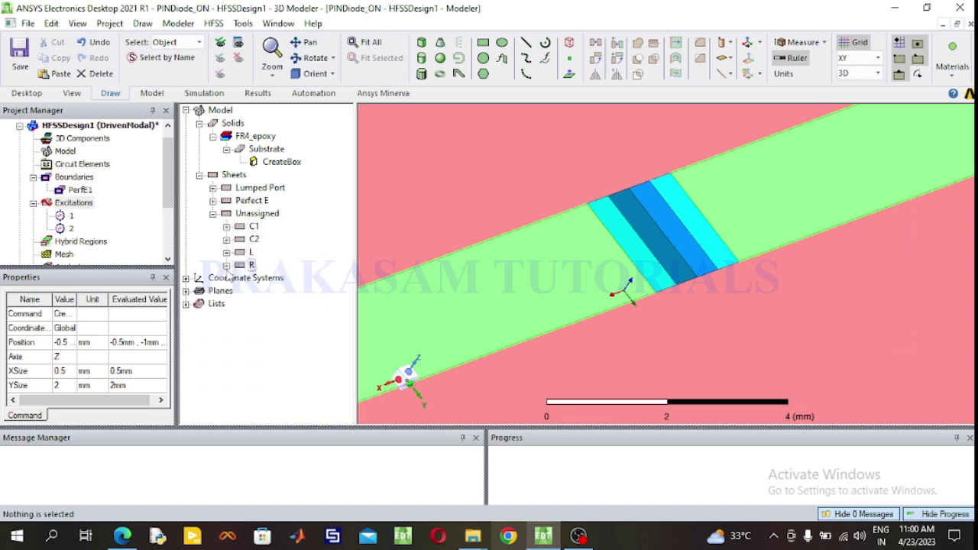
pyautogui.click(227, 228)
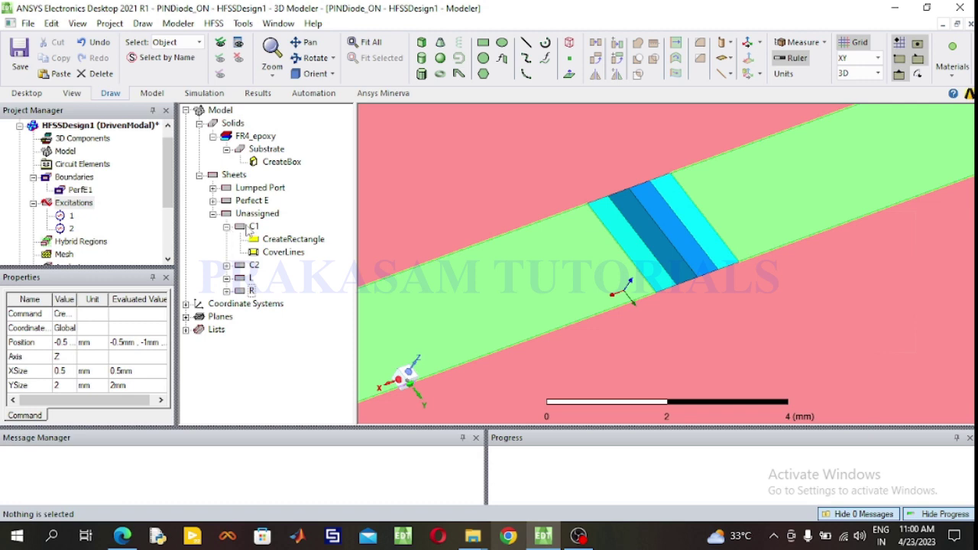
pyautogui.click(253, 227)
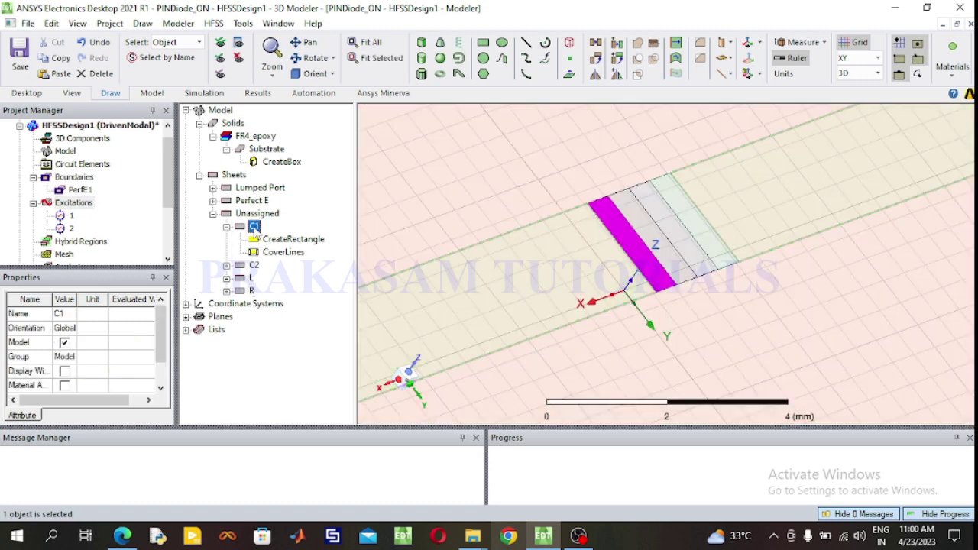
pyautogui.rightClick(255, 230)
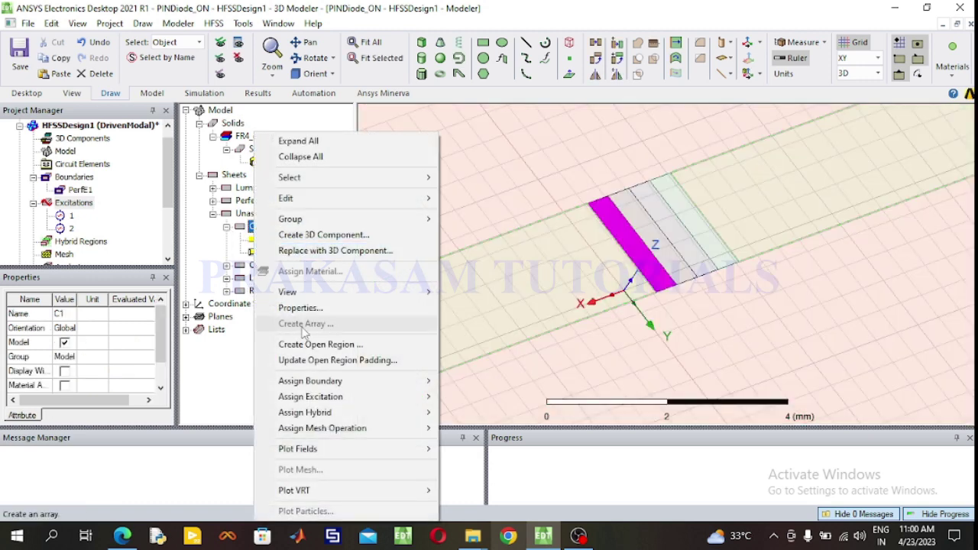
pyautogui.moveTo(327, 382)
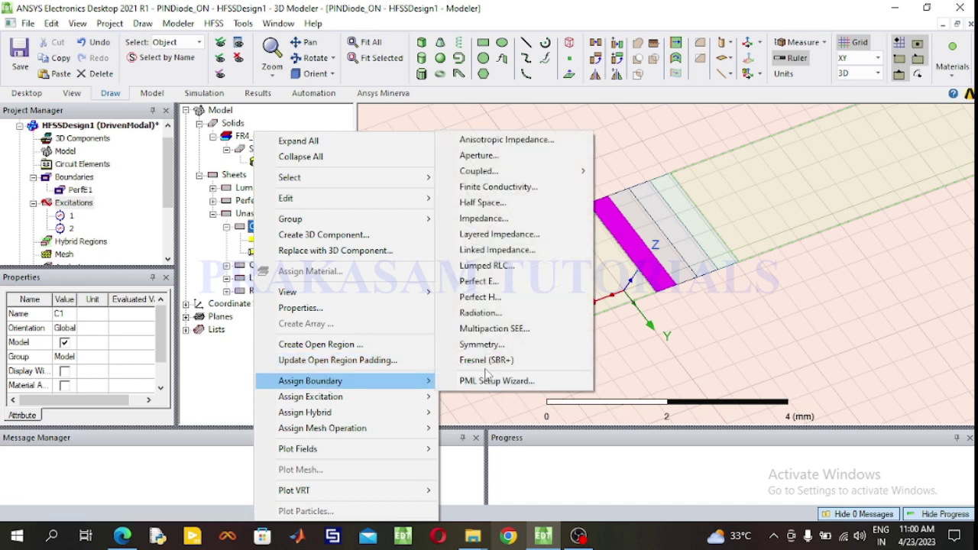
pyautogui.click(488, 266)
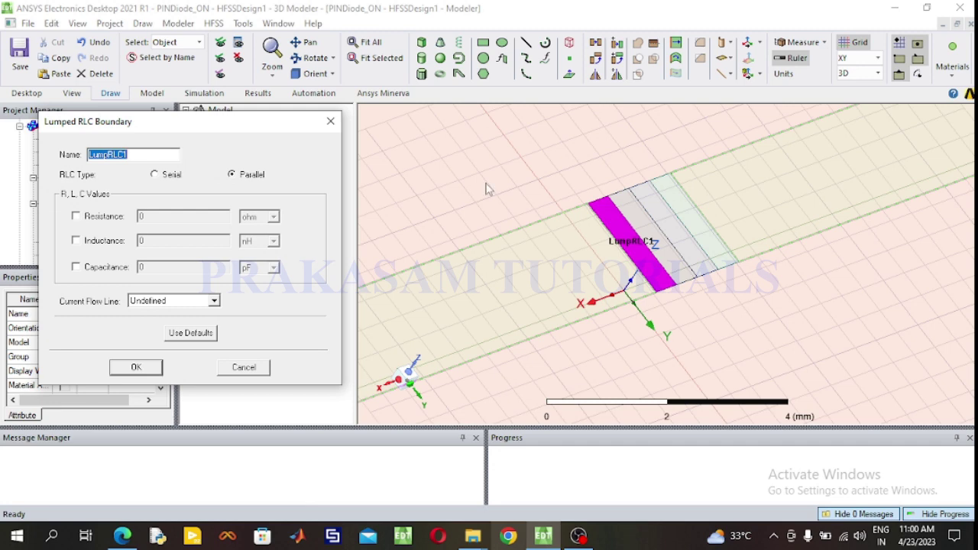
pyautogui.click(331, 125)
# Assign a Lumped RLC boundary to the C1 sheet with Serial type and a capacitance of 0.5 uF.
pyautogui.scroll(-2, 644, 244)
pyautogui.scroll(4, 645, 244)
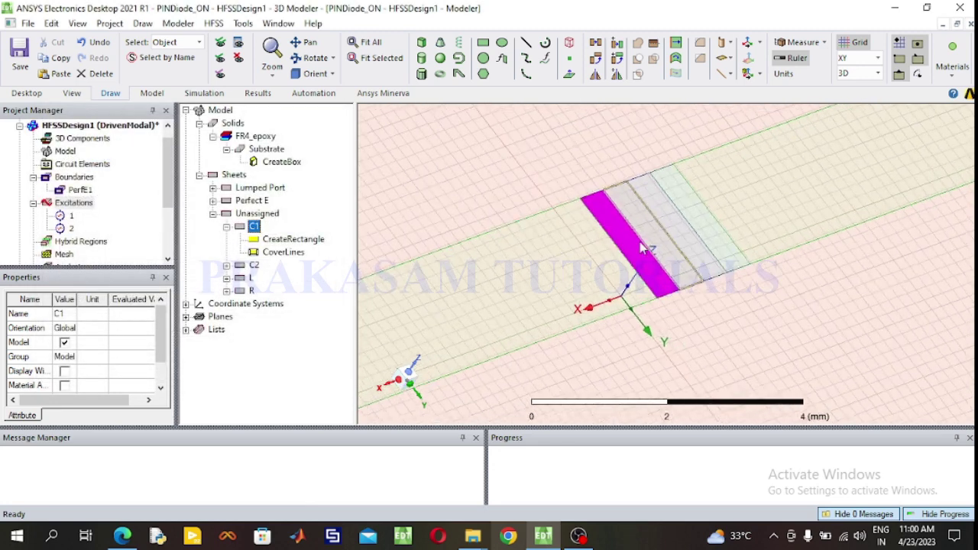
pyautogui.scroll(3, 644, 245)
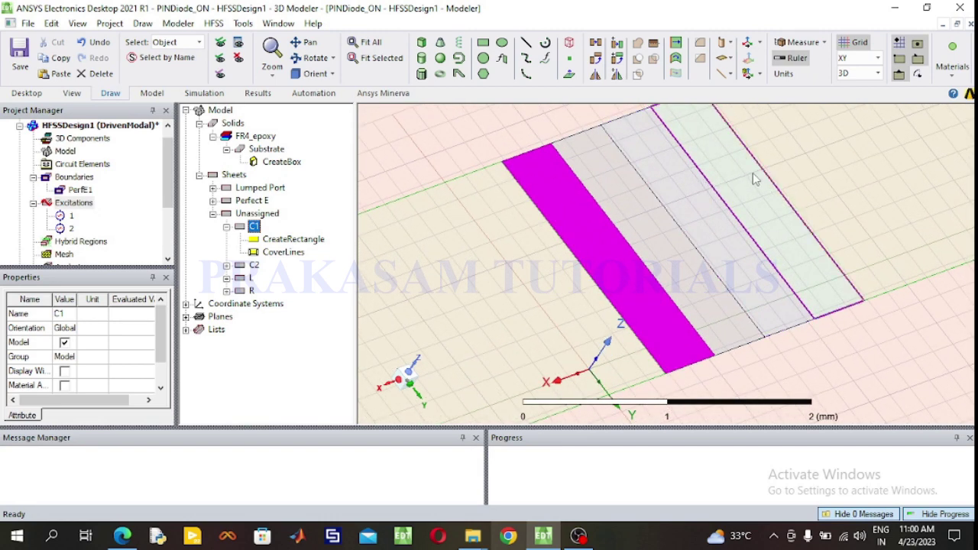
pyautogui.scroll(1, 781, 174)
pyautogui.scroll(2, 782, 174)
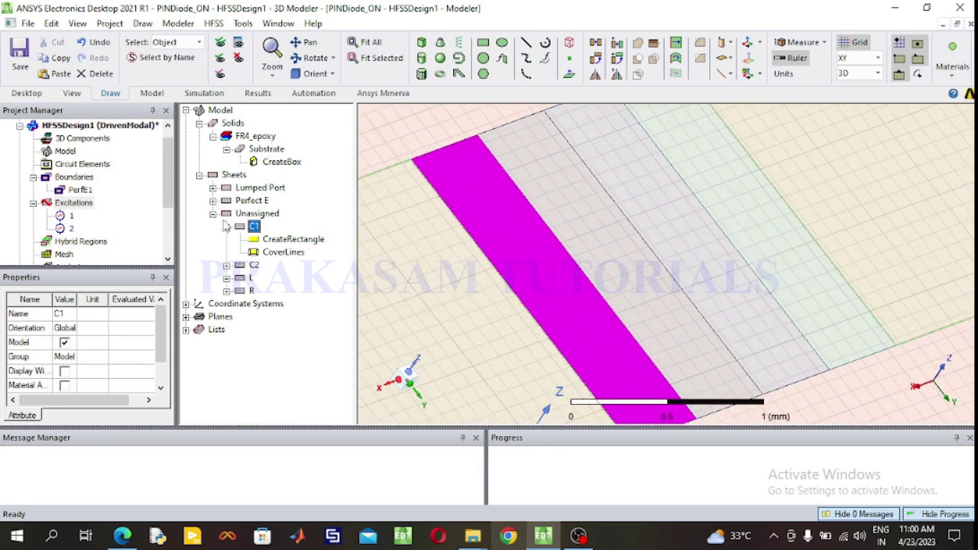
pyautogui.rightClick(257, 229)
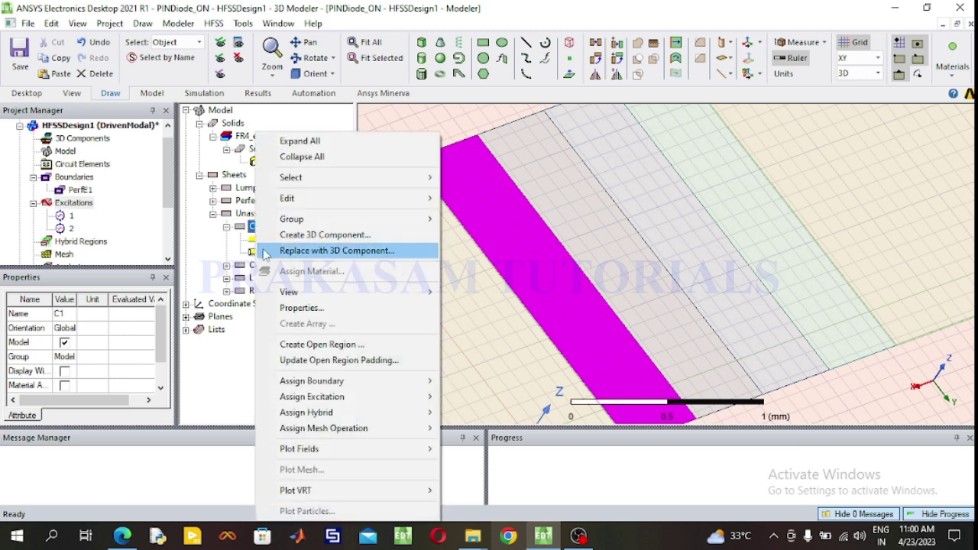
pyautogui.moveTo(306, 386)
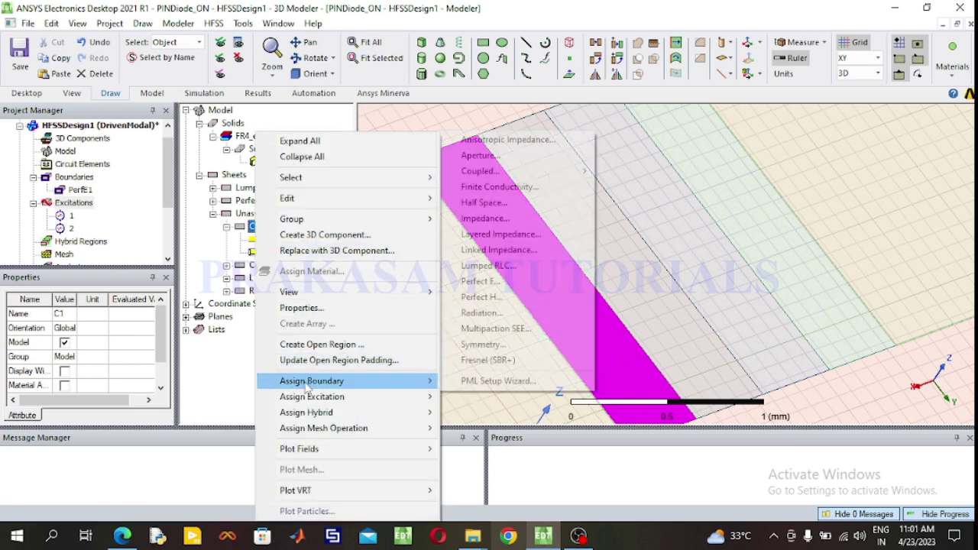
pyautogui.click(488, 266)
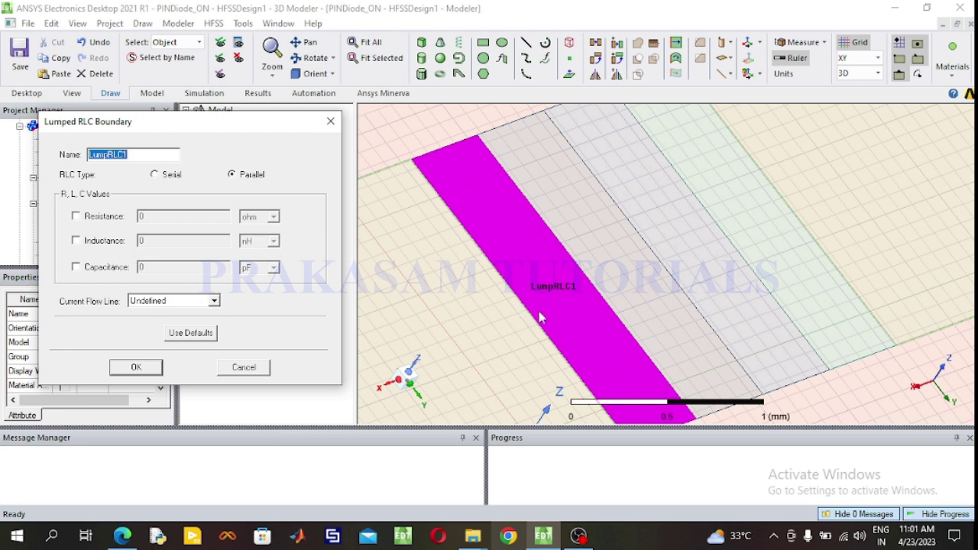
pyautogui.click(96, 269)
pyautogui.click(175, 268)
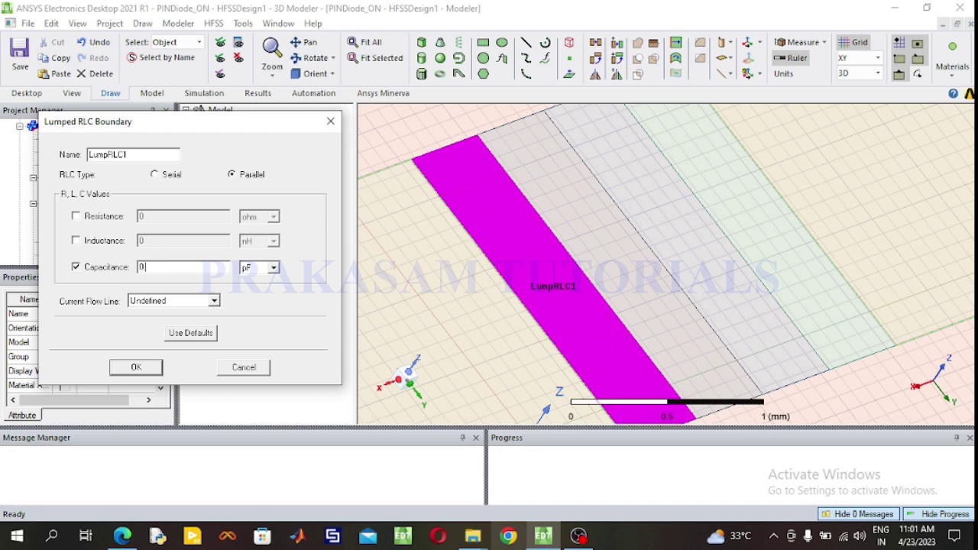
pyautogui.write('.5')
pyautogui.click(273, 268)
pyautogui.click(257, 318)
pyautogui.click(170, 181)
# Define C1's current flow line from its inner edge midpoint (0.5, 0, 1.6) mm to its outer edge midpoint (1, 0, 1.6) mm and accept the boundary.
pyautogui.click(215, 303)
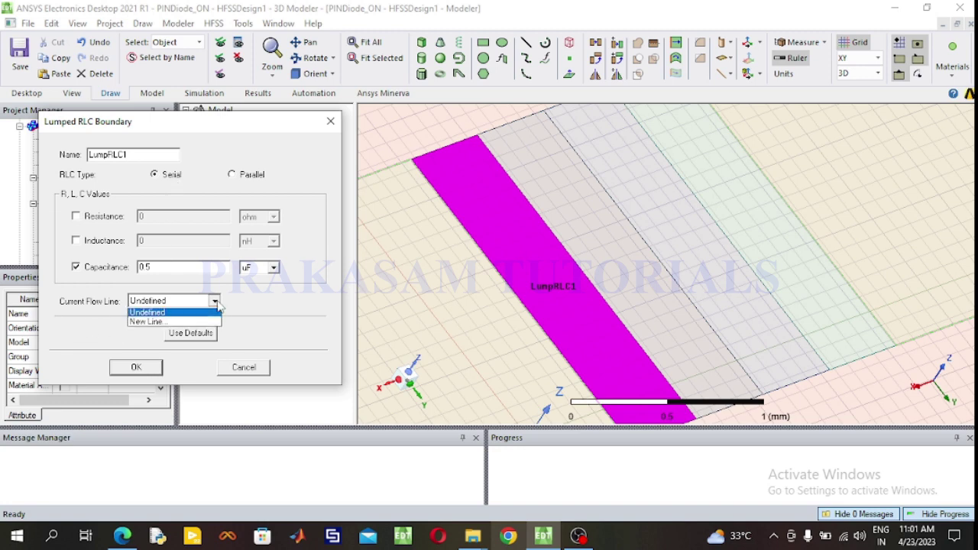
pyautogui.click(171, 324)
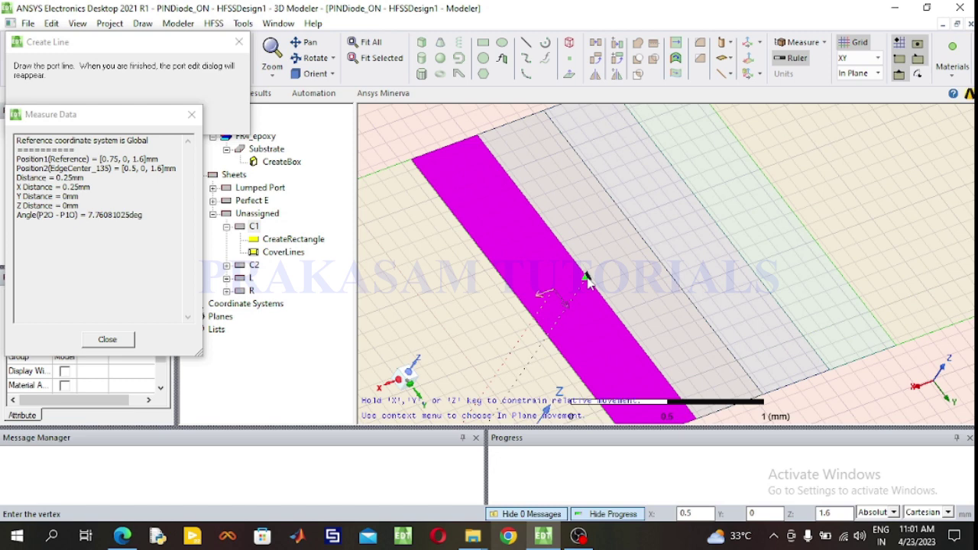
pyautogui.click(586, 279)
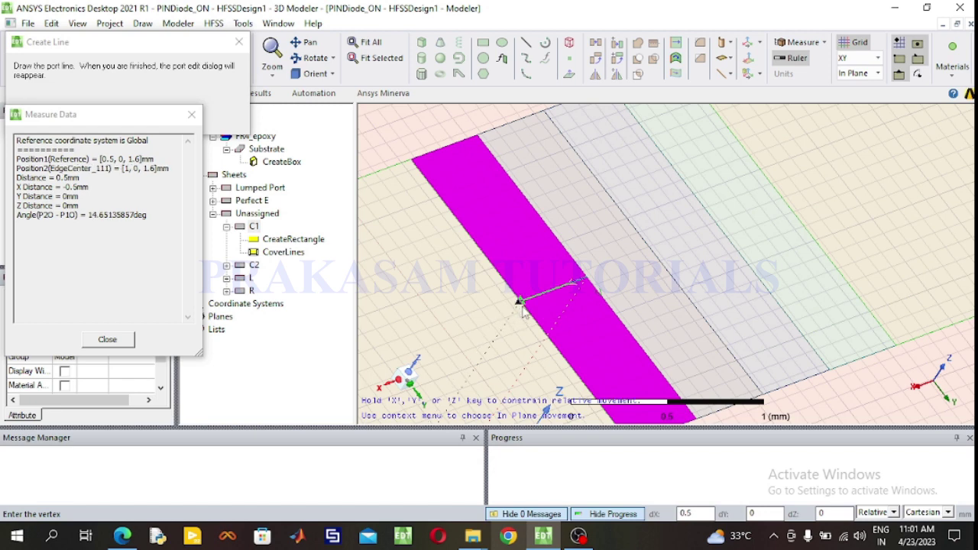
pyautogui.click(523, 309)
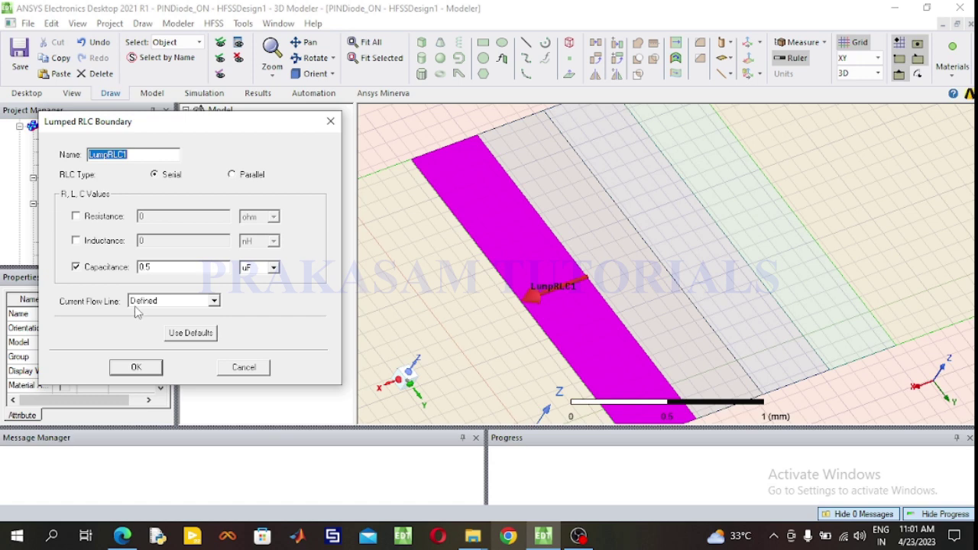
pyautogui.click(141, 370)
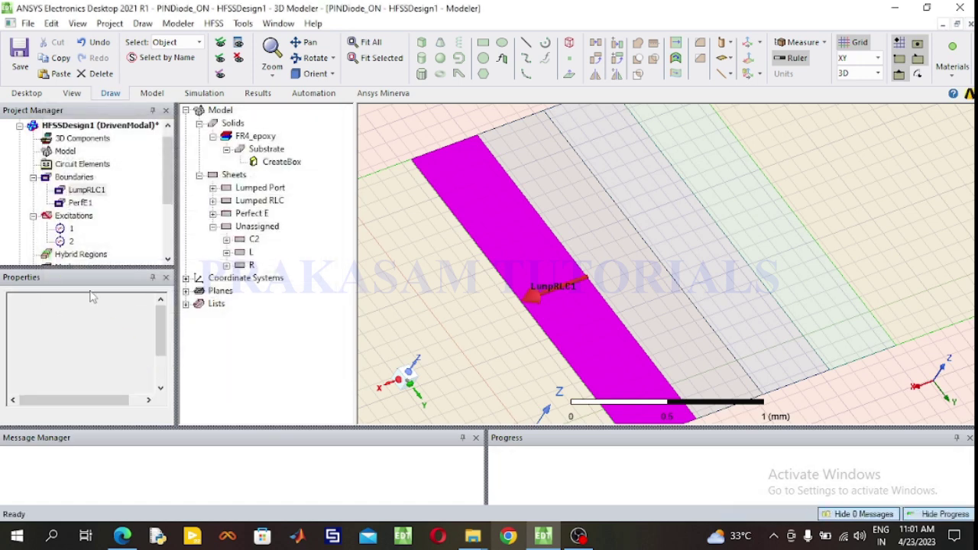
pyautogui.click(87, 191)
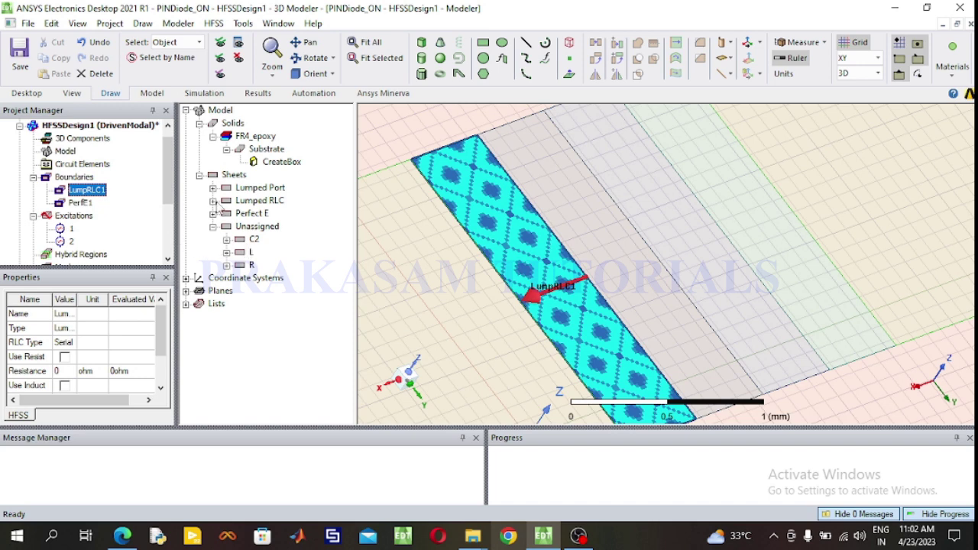
# Assign a Lumped RLC boundary to the C2 sheet with Serial type and a capacitance of 0.5 uF.
pyautogui.click(249, 242)
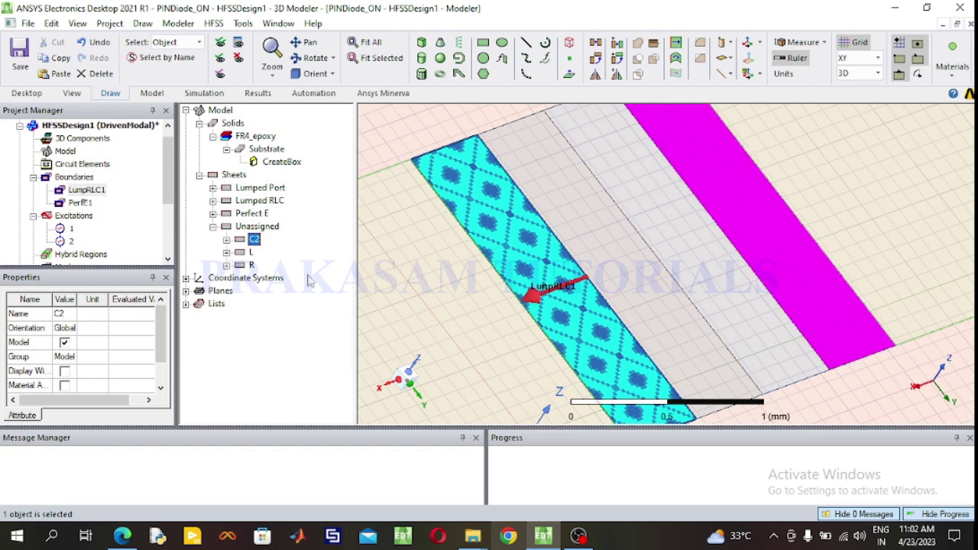
pyautogui.rightClick(247, 242)
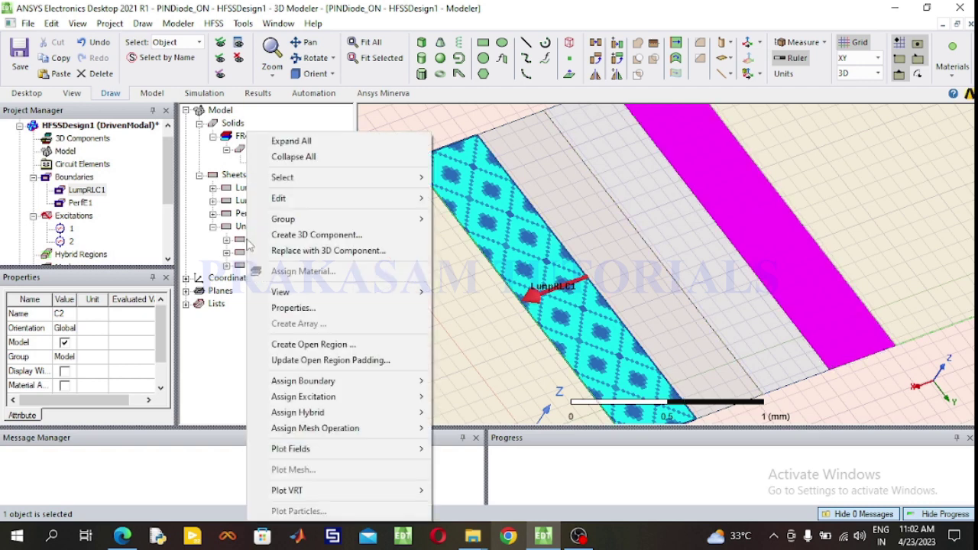
pyautogui.moveTo(329, 381)
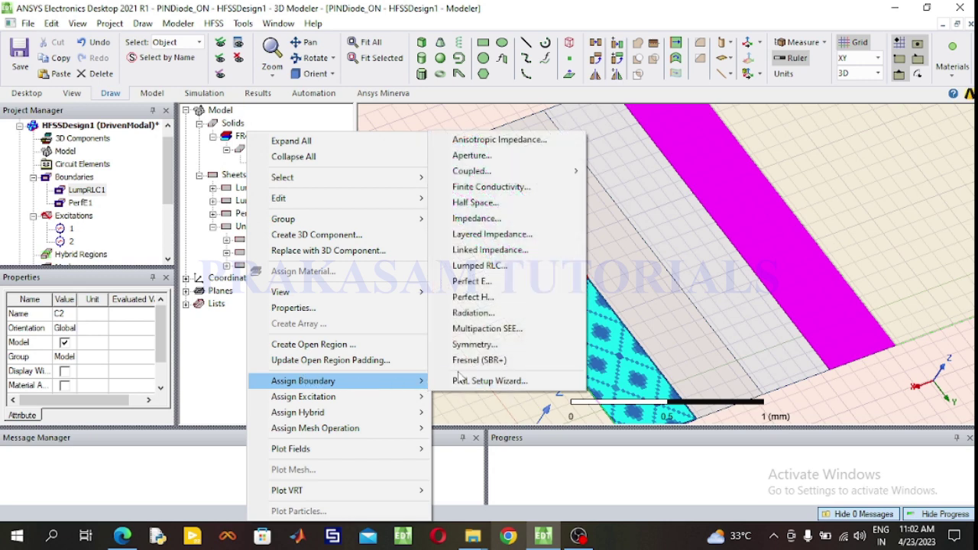
pyautogui.click(493, 271)
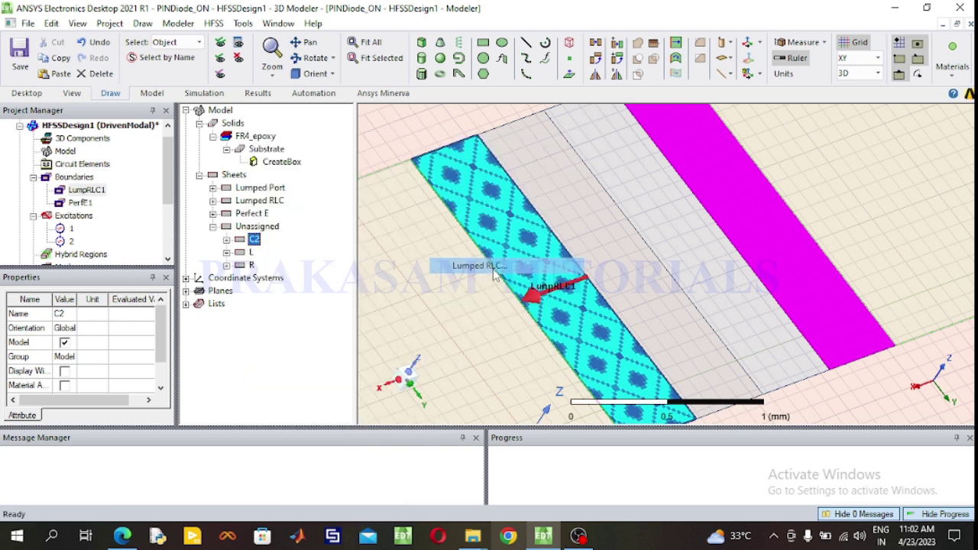
pyautogui.click(107, 269)
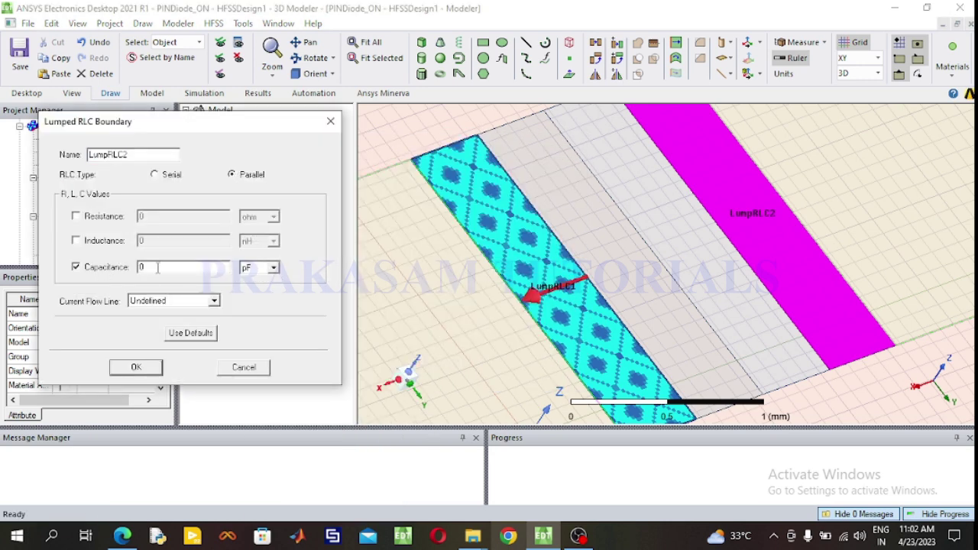
pyautogui.click(192, 265)
pyautogui.write('.5')
pyautogui.click(273, 269)
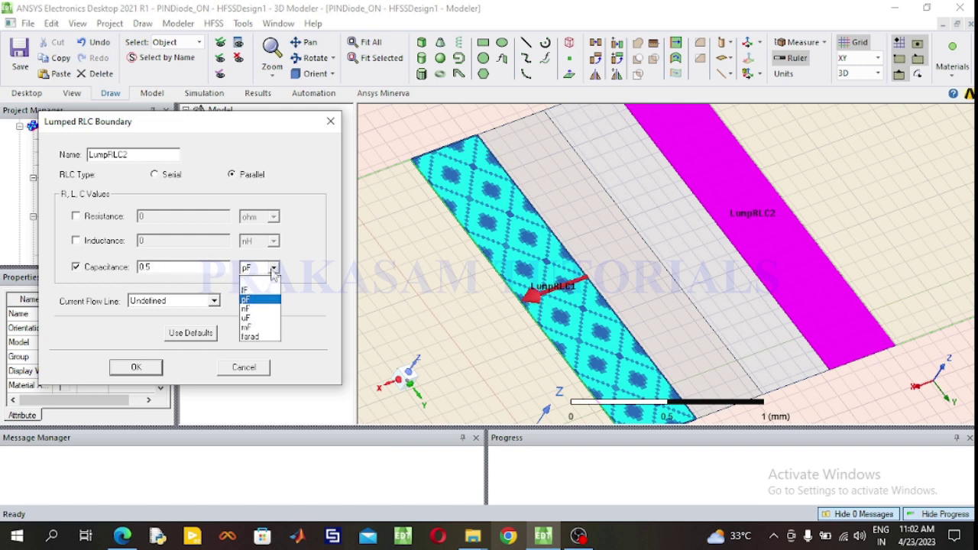
pyautogui.click(257, 323)
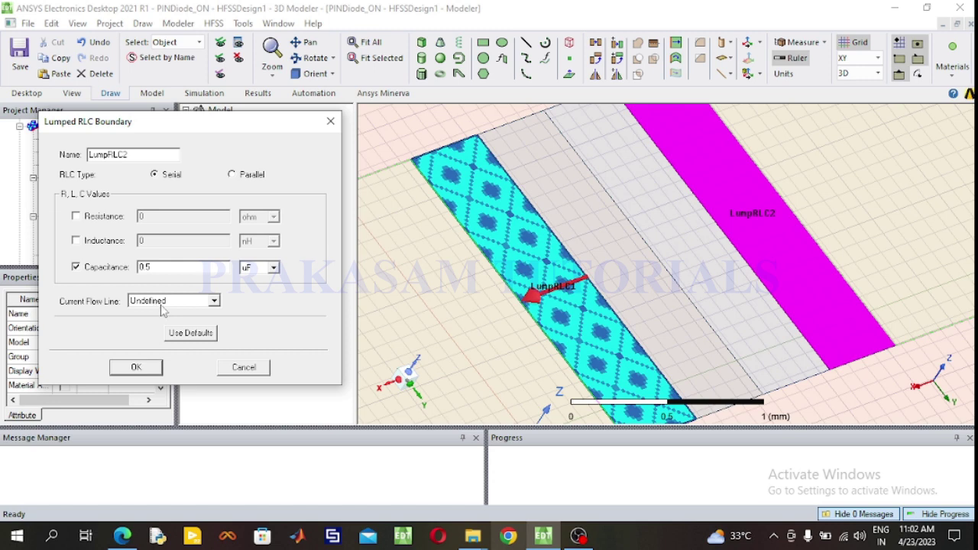
# Define C2's current flow line from its outer edge midpoint (-1, 0, 1.6) mm to its inner edge midpoint, and check both capacitor boundaries.
pyautogui.click(214, 301)
pyautogui.click(172, 323)
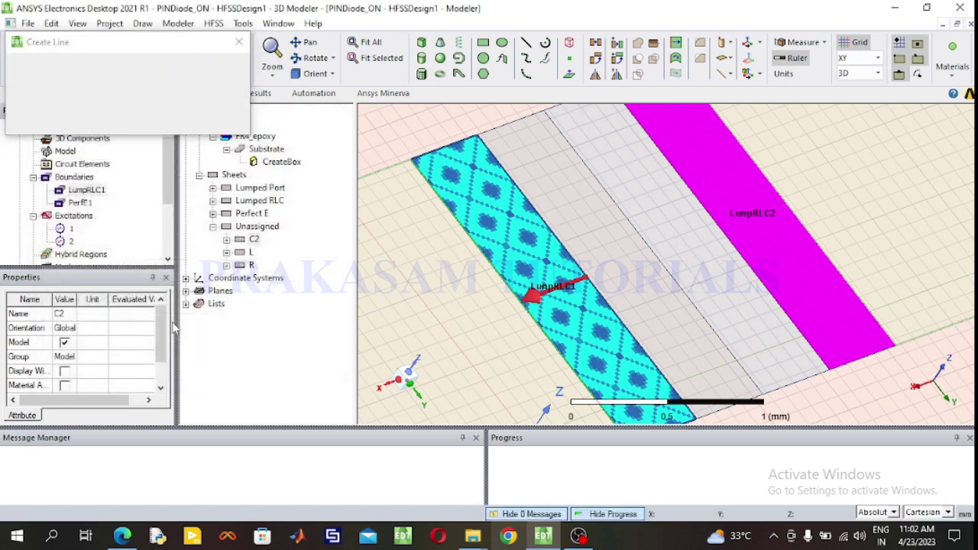
pyautogui.click(784, 207)
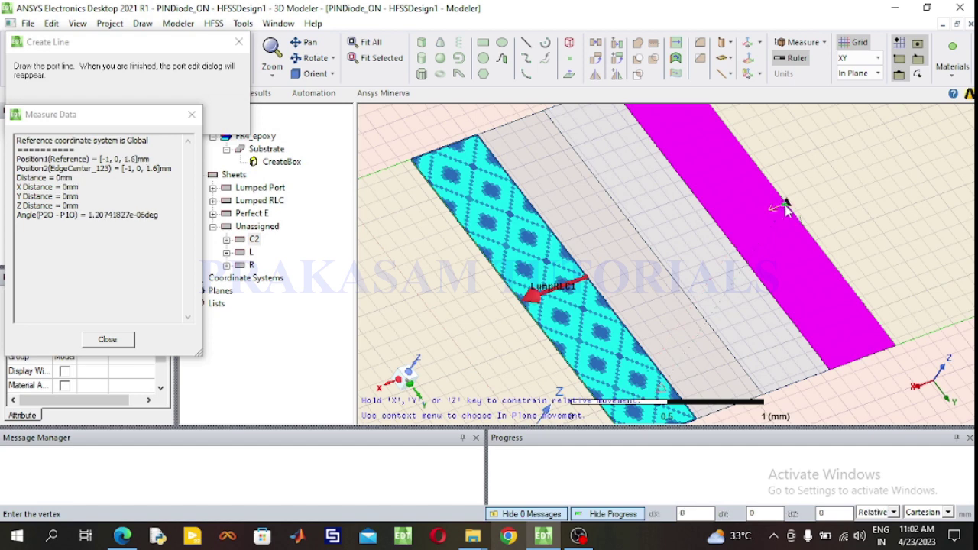
pyautogui.click(722, 229)
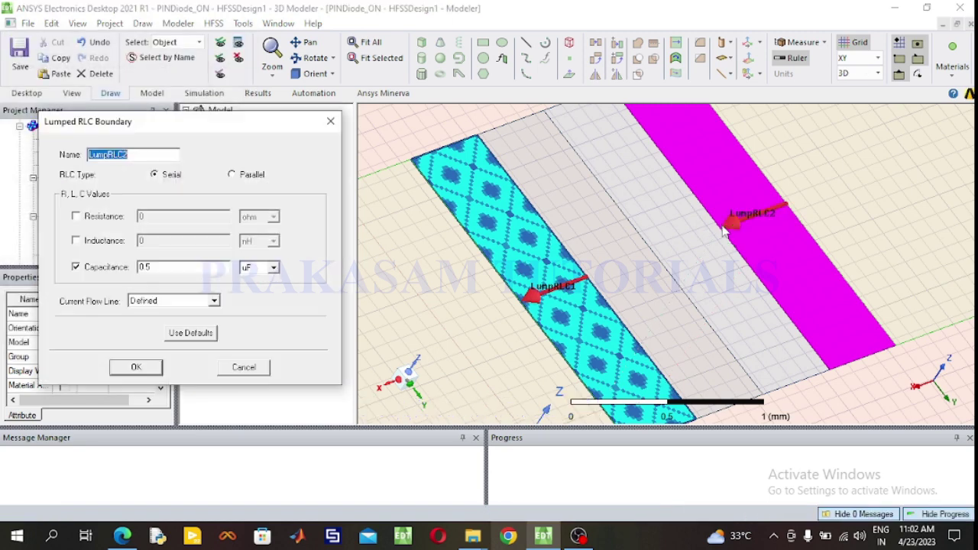
pyautogui.click(153, 370)
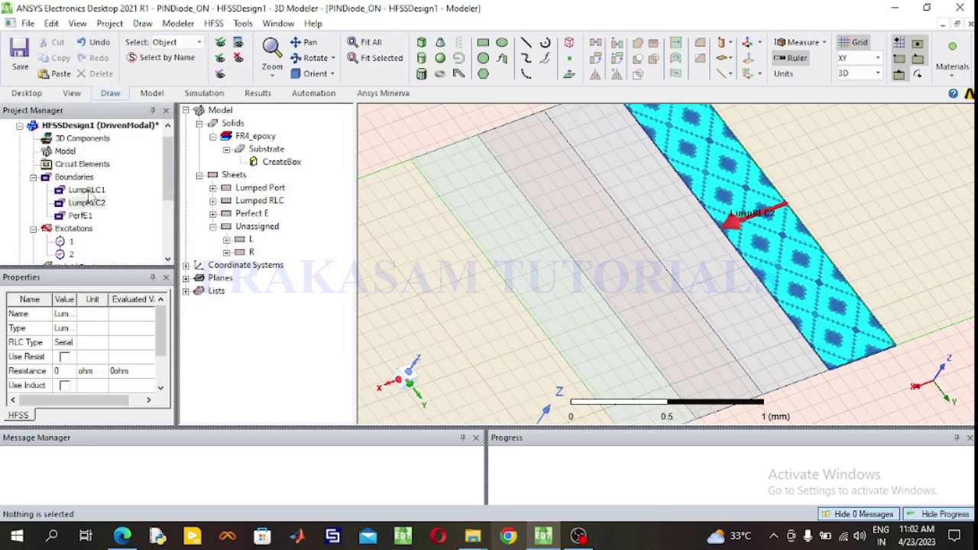
pyautogui.click(87, 191)
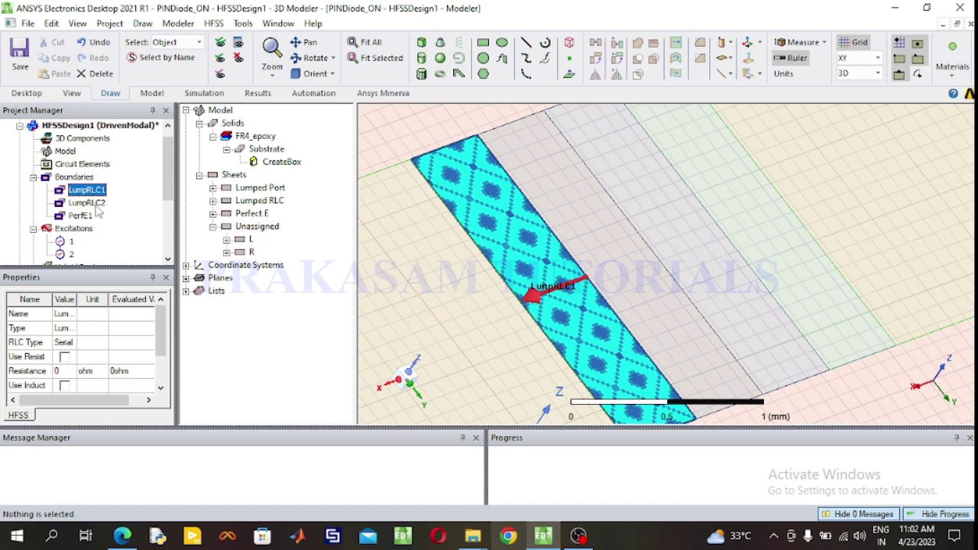
pyautogui.click(87, 203)
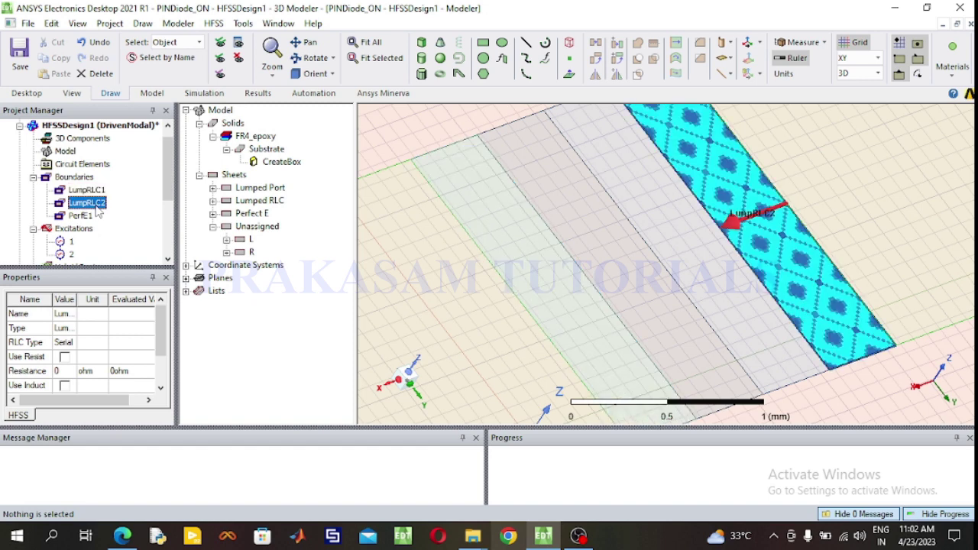
# Begin assigning a boundary to the L sheet.
pyautogui.click(250, 239)
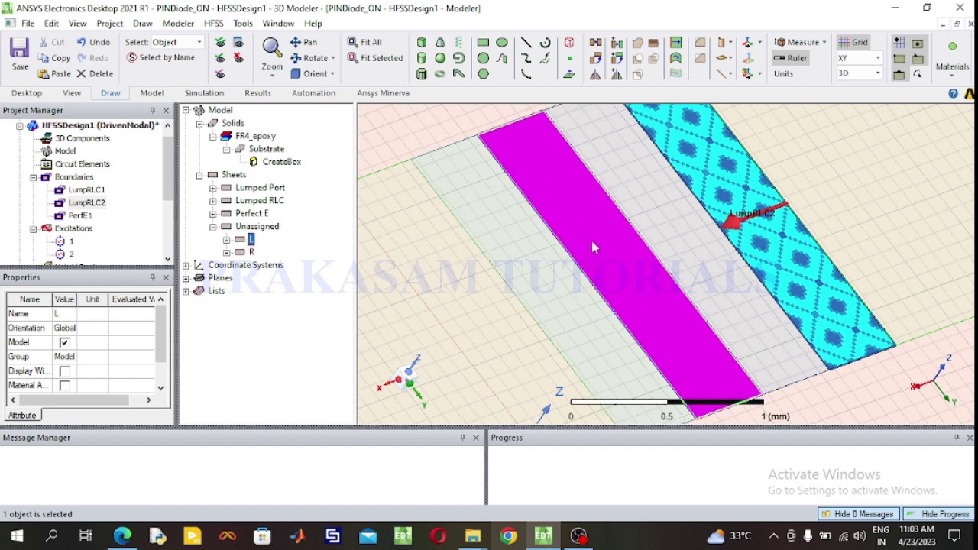
pyautogui.rightClick(252, 243)
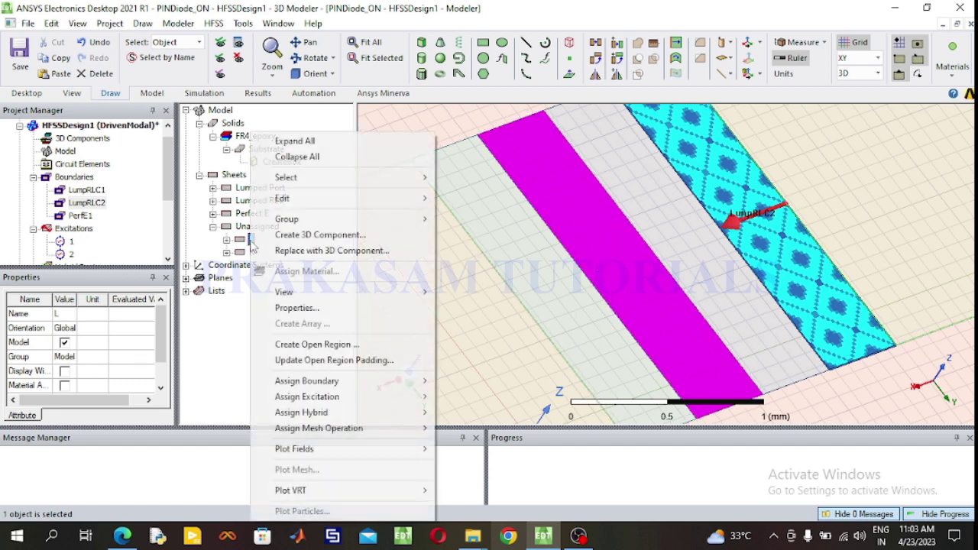
# Assign a Lumped RLC boundary to sheet L, using the serial type with an inductance of 0.4 nH.
pyautogui.moveTo(309, 381)
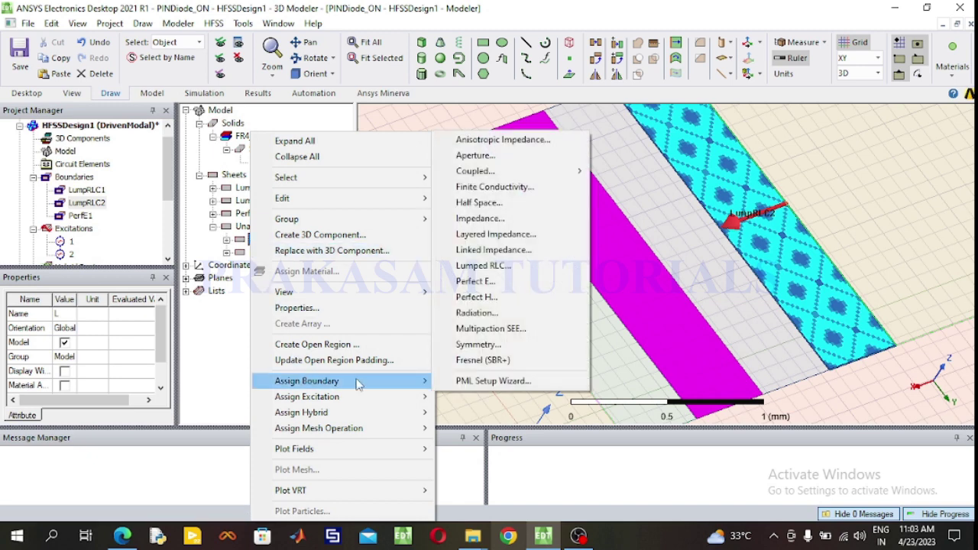
pyautogui.click(504, 269)
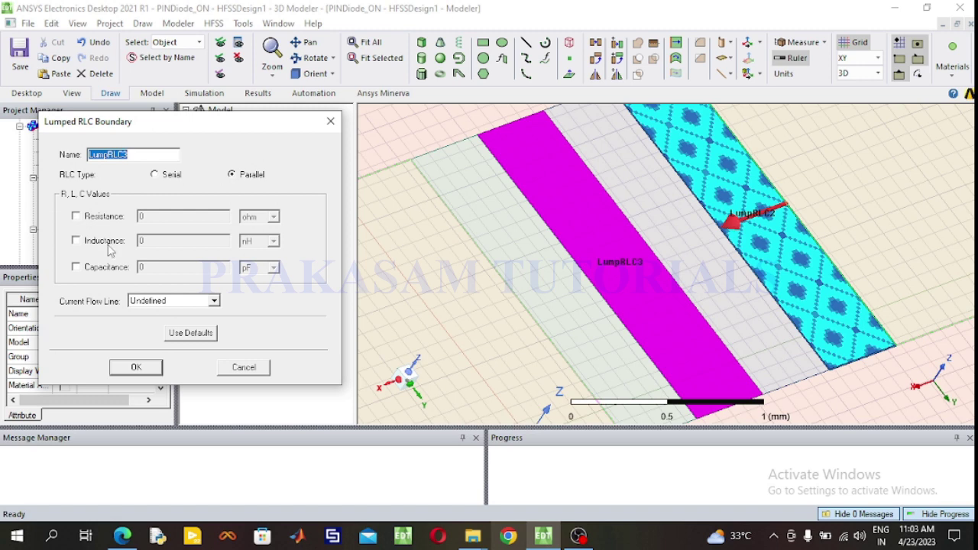
pyautogui.click(107, 241)
pyautogui.click(160, 242)
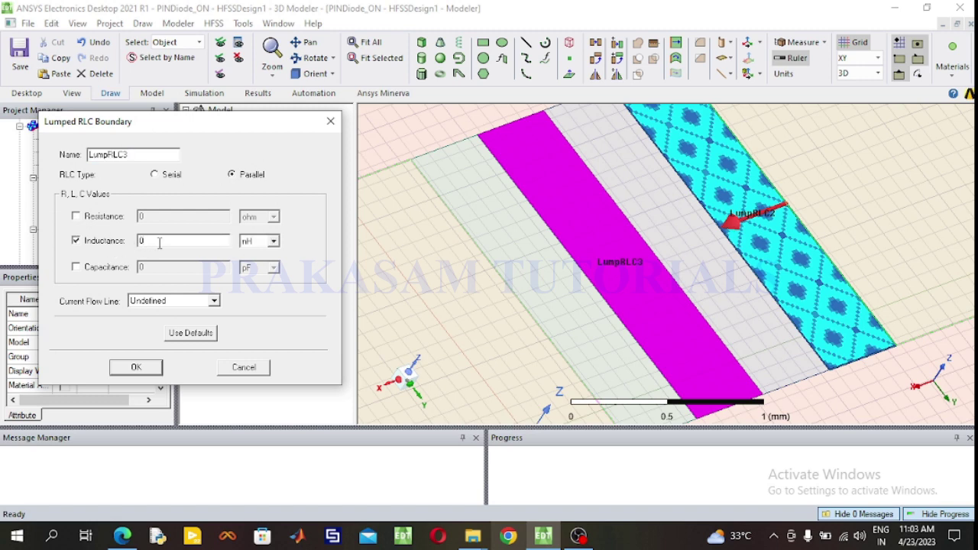
pyautogui.write('.4')
pyautogui.click(171, 176)
# Define the boundary's current flow line across sheet L from (0, 0, 1.6) to (0.5, 0, 1.6) mm and accept the boundary.
pyautogui.click(215, 303)
pyautogui.click(196, 324)
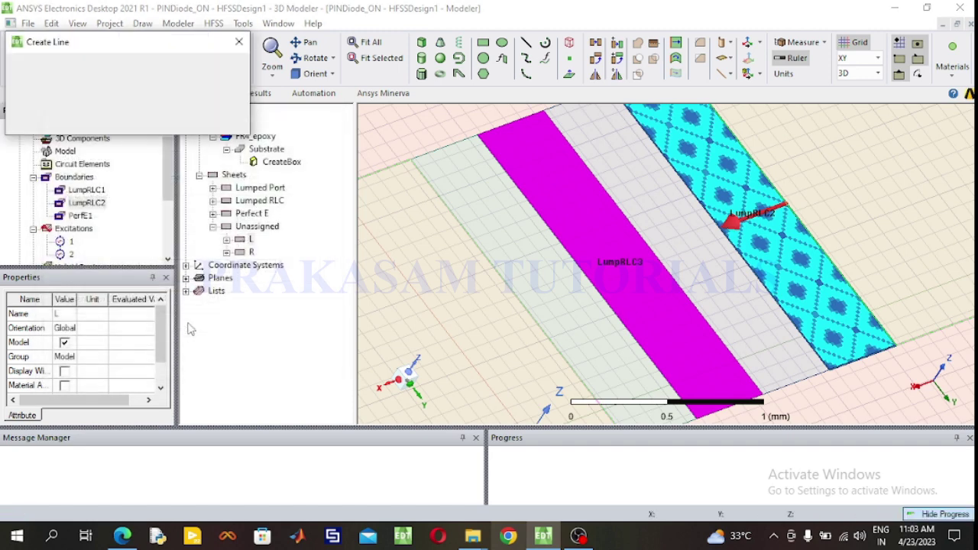
pyautogui.click(647, 255)
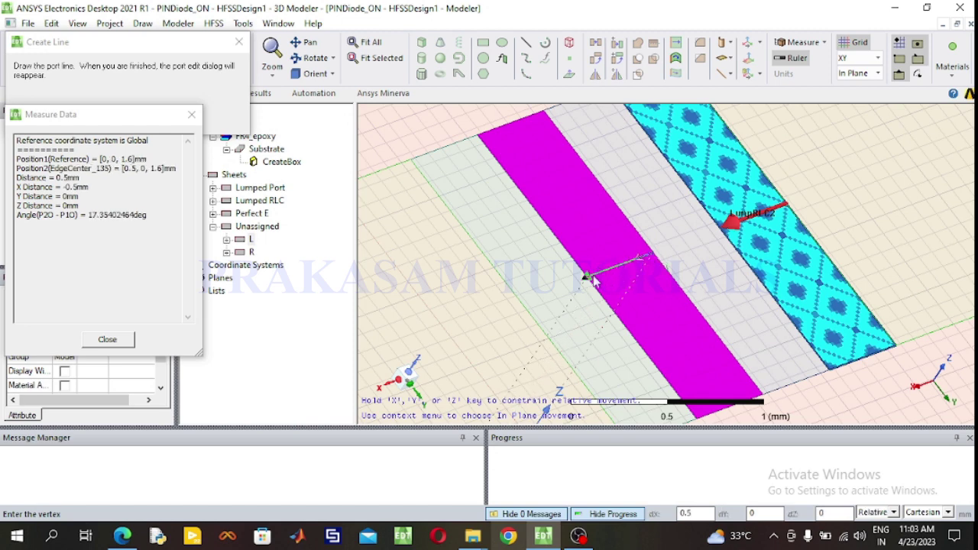
pyautogui.click(590, 279)
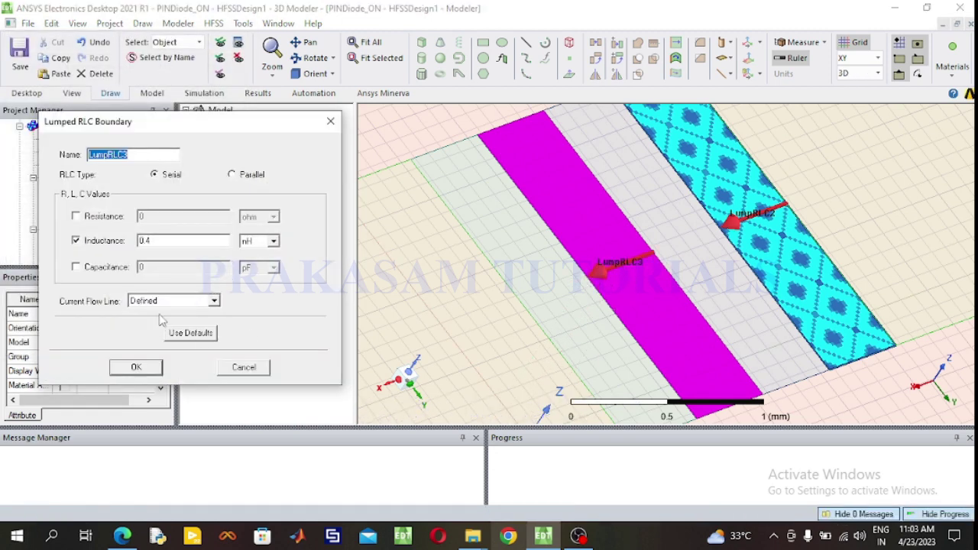
pyautogui.click(153, 369)
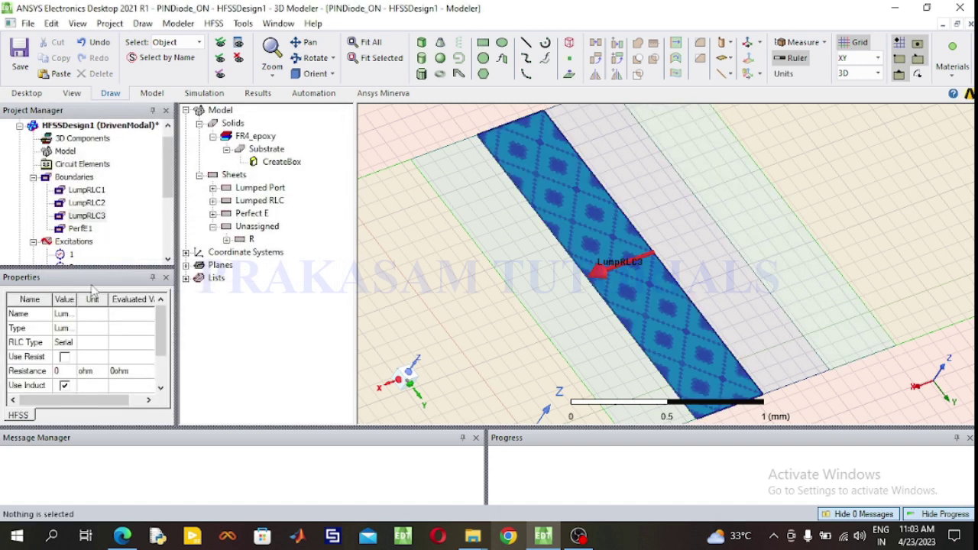
pyautogui.click(86, 217)
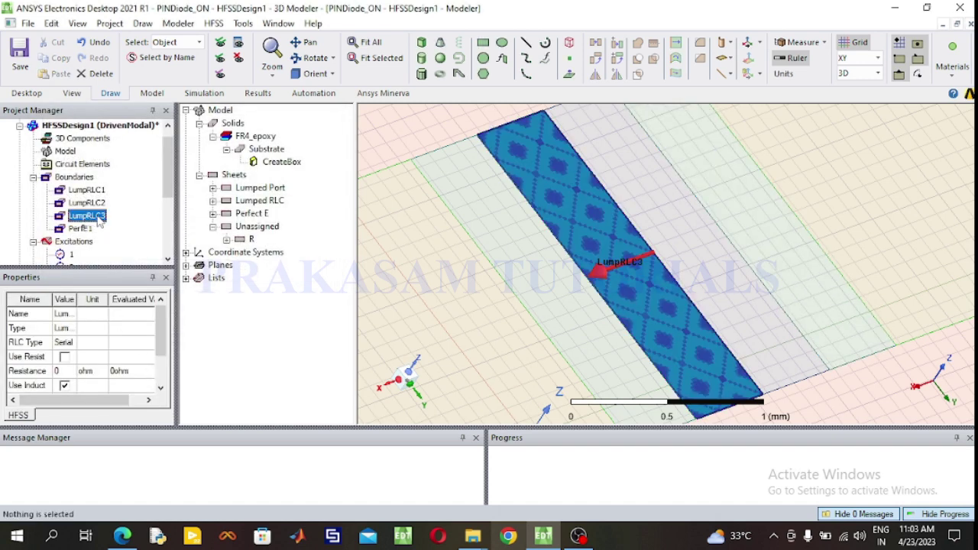
# Assign a Lumped RLC boundary to sheet R, using the serial type with a resistance of 2 ohm.
pyautogui.click(241, 242)
pyautogui.rightClick(241, 244)
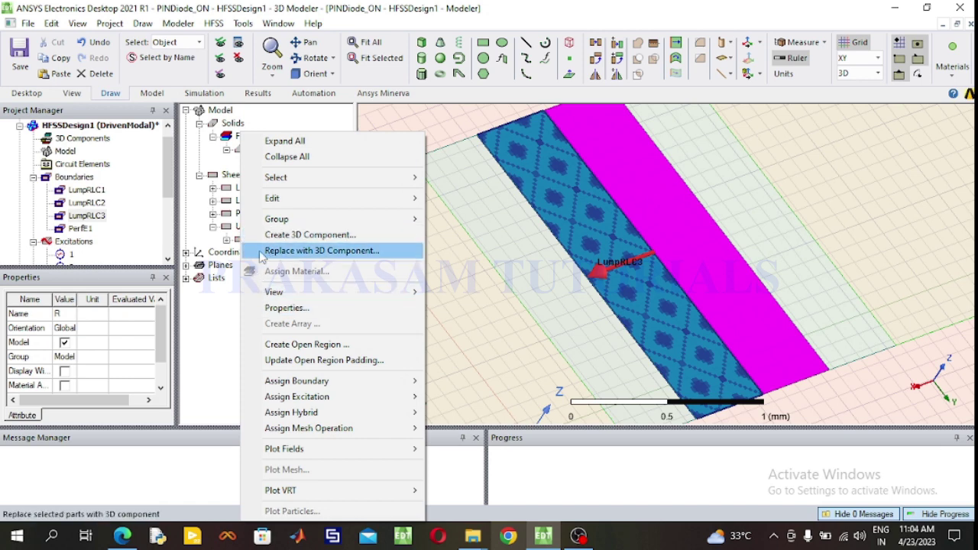
pyautogui.moveTo(326, 391)
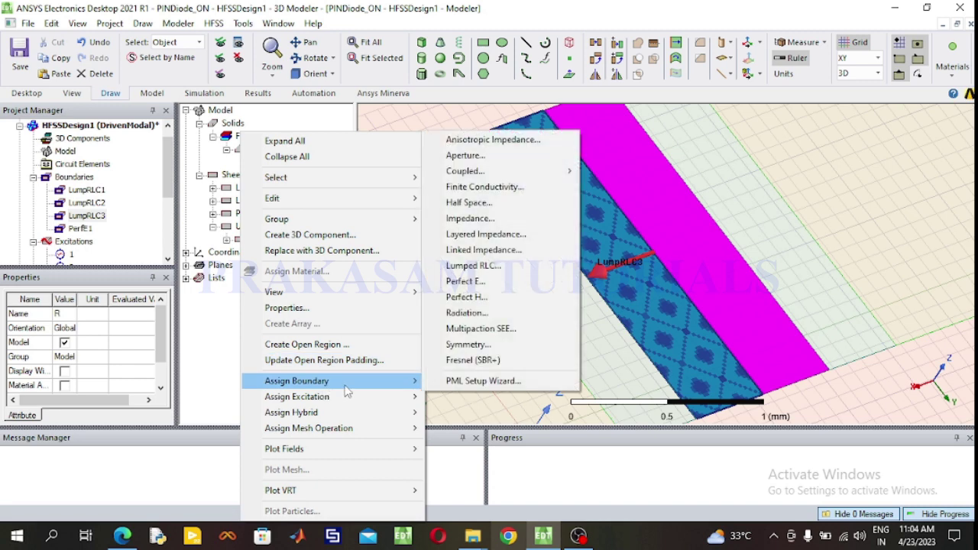
pyautogui.click(474, 266)
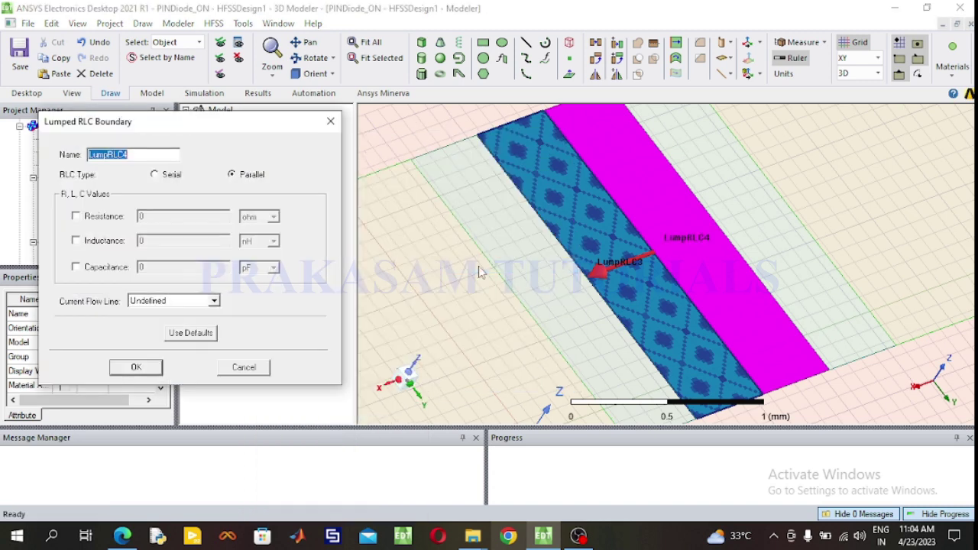
pyautogui.click(100, 217)
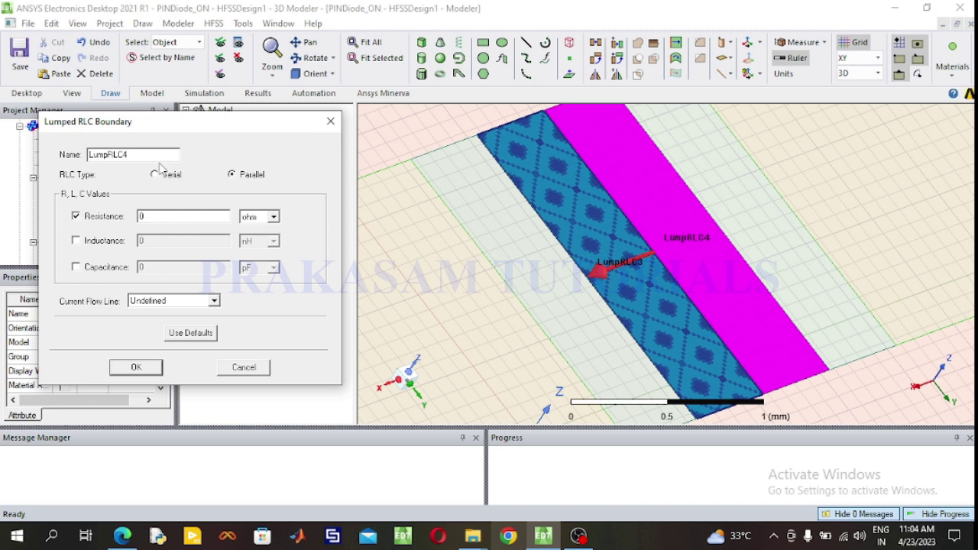
pyautogui.doubleClick(140, 217)
pyautogui.write('2')
pyautogui.click(168, 180)
# Define the current flow line across sheet R from (-0.5, 0, 1.6) mm to the midpoint of the edge shared with sheet L, and accept the boundary.
pyautogui.click(213, 303)
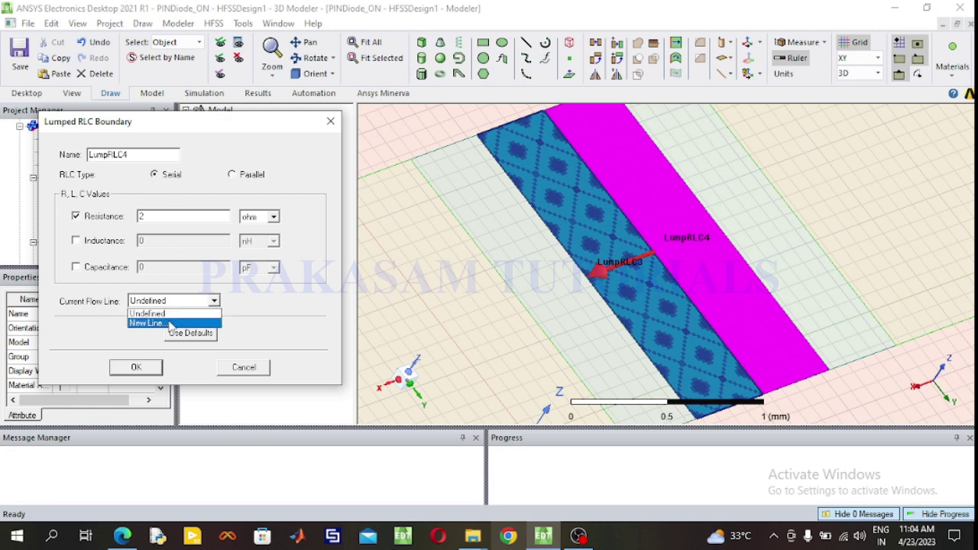
pyautogui.click(147, 324)
pyautogui.click(692, 249)
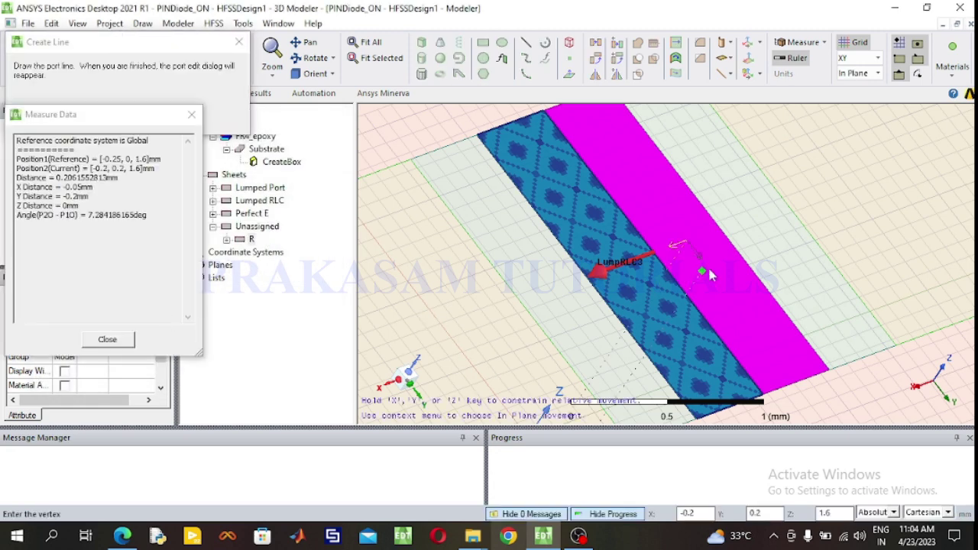
pyautogui.click(720, 228)
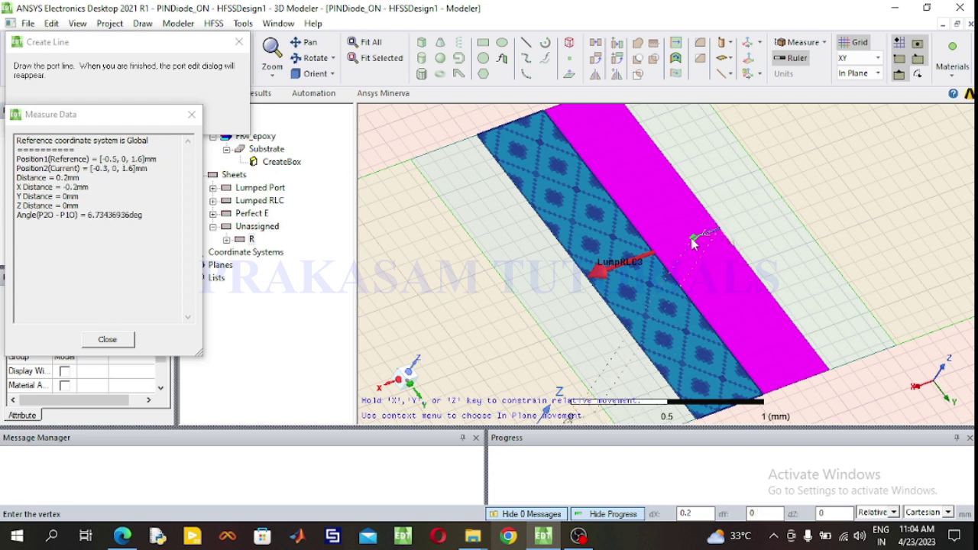
pyautogui.click(657, 255)
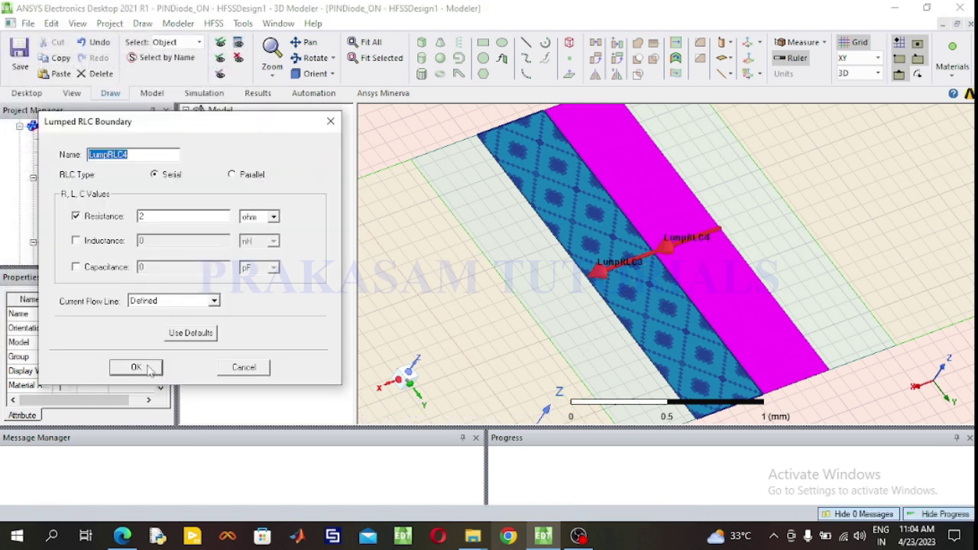
pyautogui.click(150, 369)
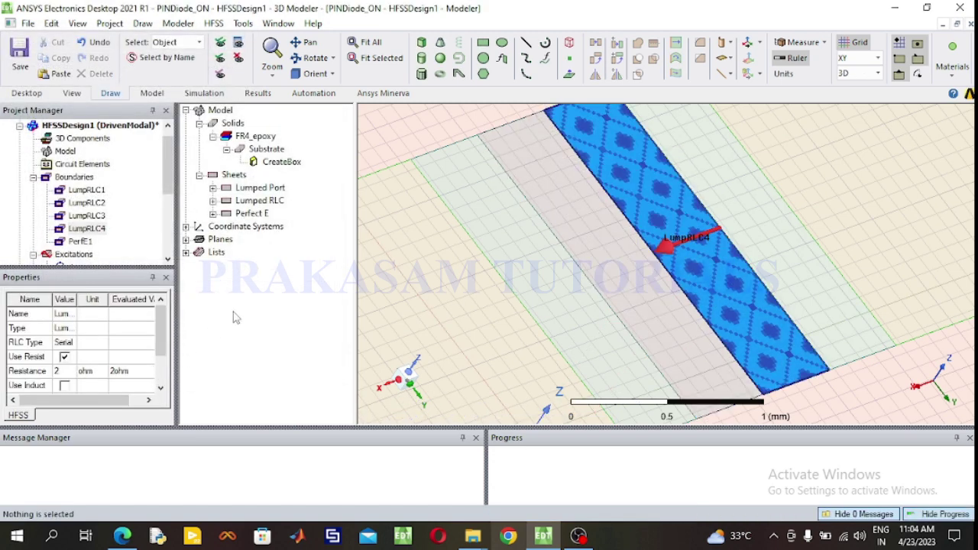
# Check the placement and flow direction of the boundaries LumpRLC1 to LumpRLC4 one after another.
pyautogui.click(89, 192)
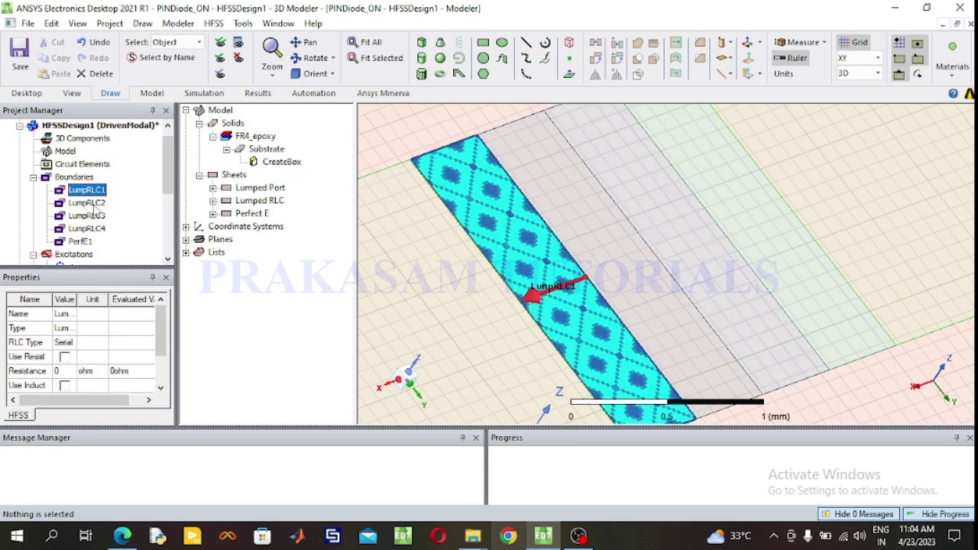
pyautogui.click(90, 203)
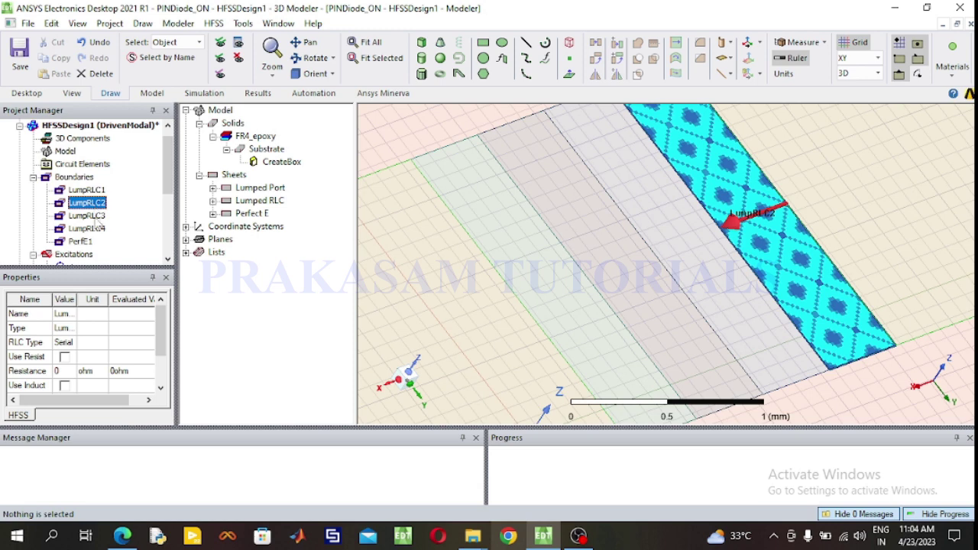
pyautogui.click(94, 216)
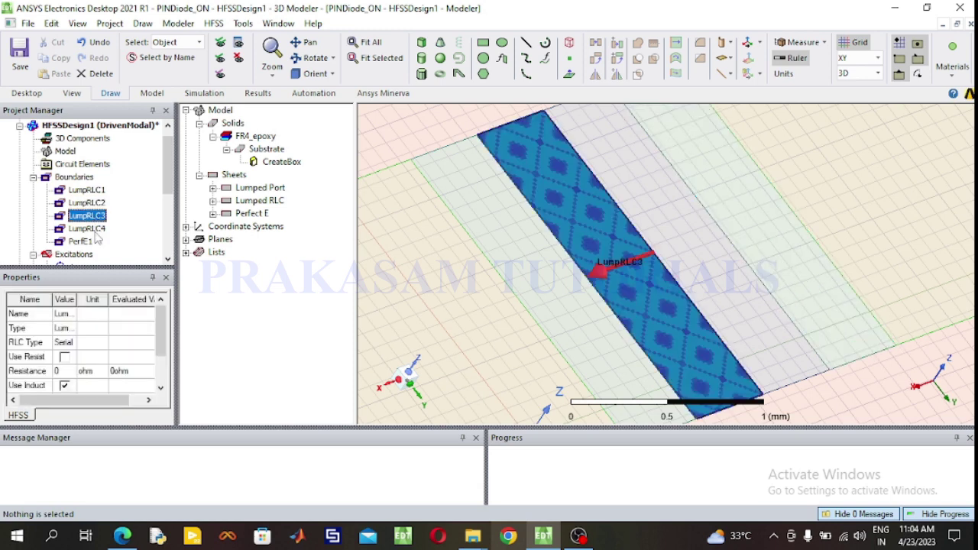
pyautogui.click(88, 229)
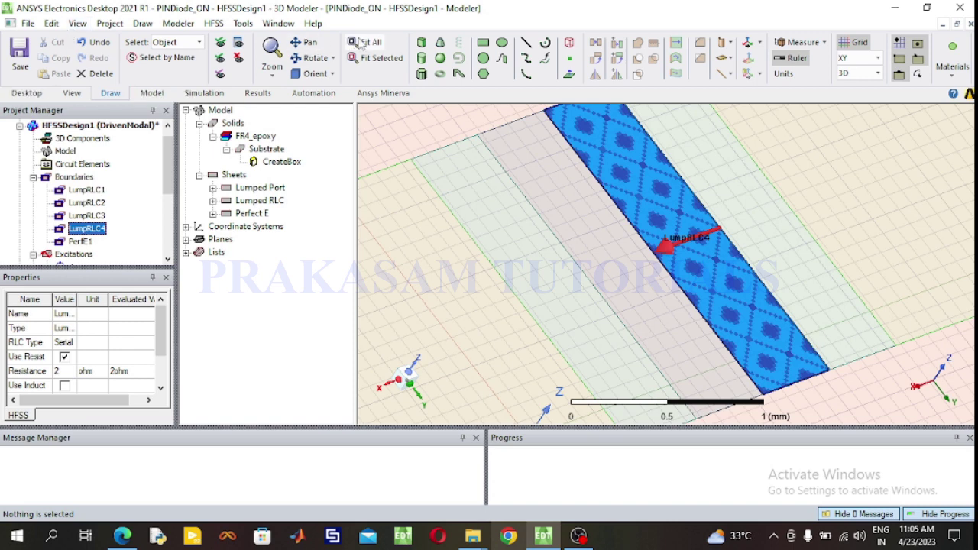
# Draw a freehand box beside the substrate's port edge, starting its base at about (14, -26, 0) mm.
pyautogui.click(372, 43)
pyautogui.click(430, 150)
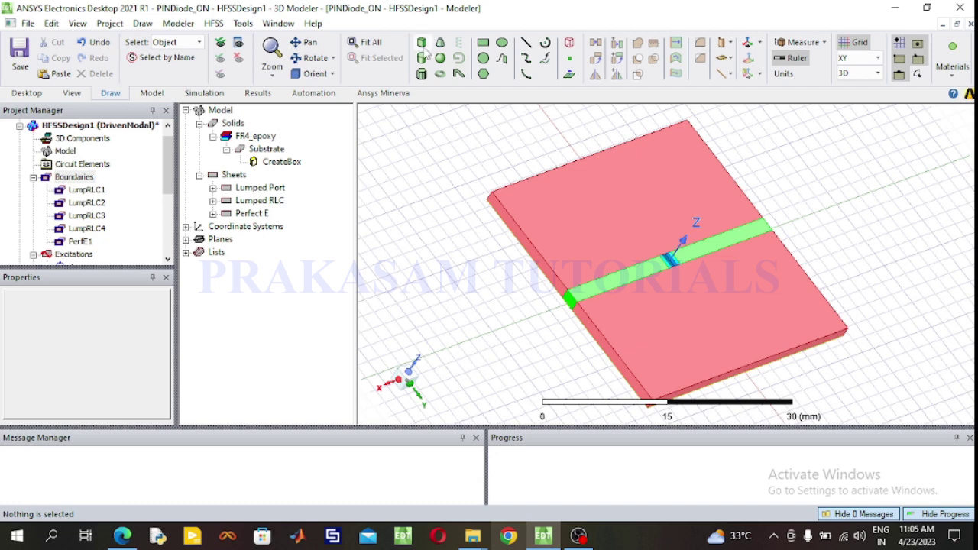
pyautogui.click(421, 42)
pyautogui.click(462, 139)
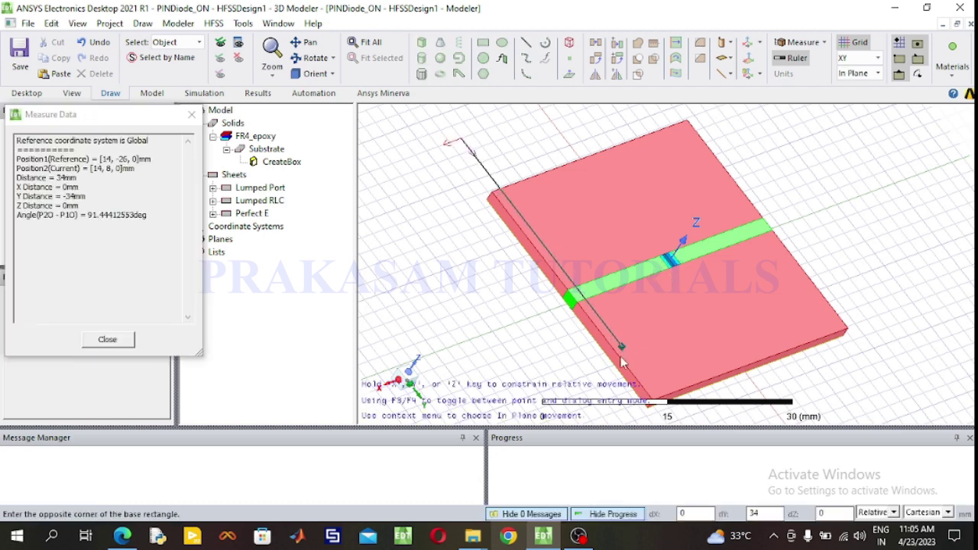
pyautogui.click(527, 394)
pyautogui.click(554, 358)
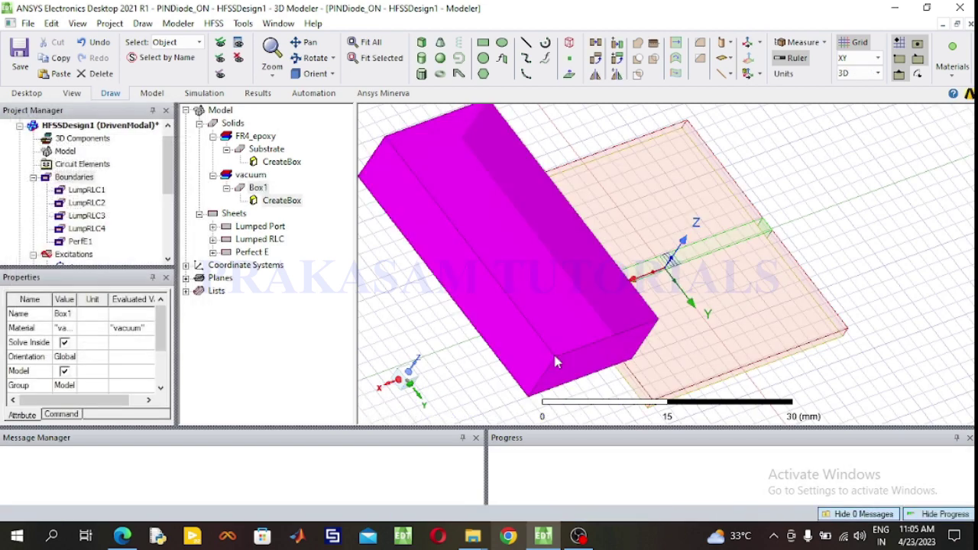
pyautogui.click(395, 324)
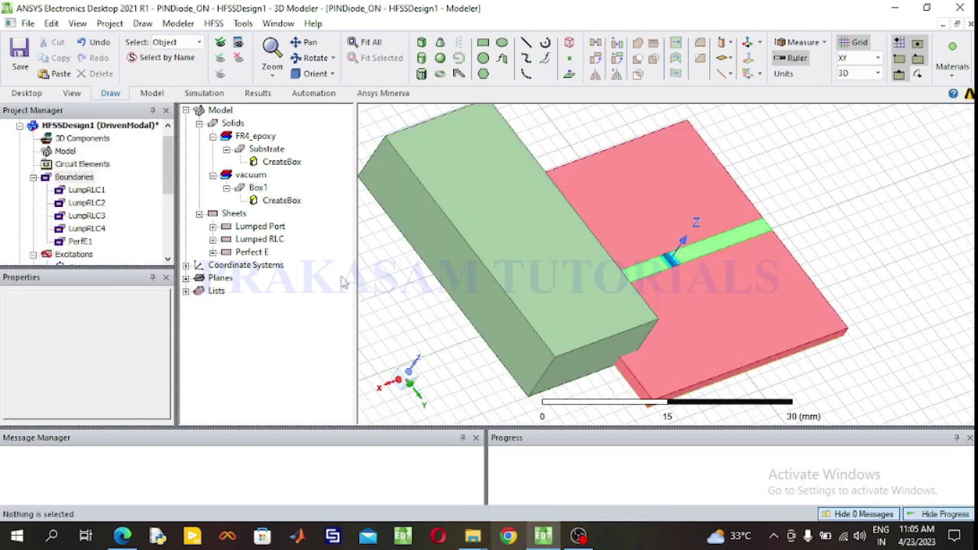
# Rename the new box as RadiationBoundary and assign it the material air from the system library.
pyautogui.doubleClick(258, 188)
pyautogui.click(238, 175)
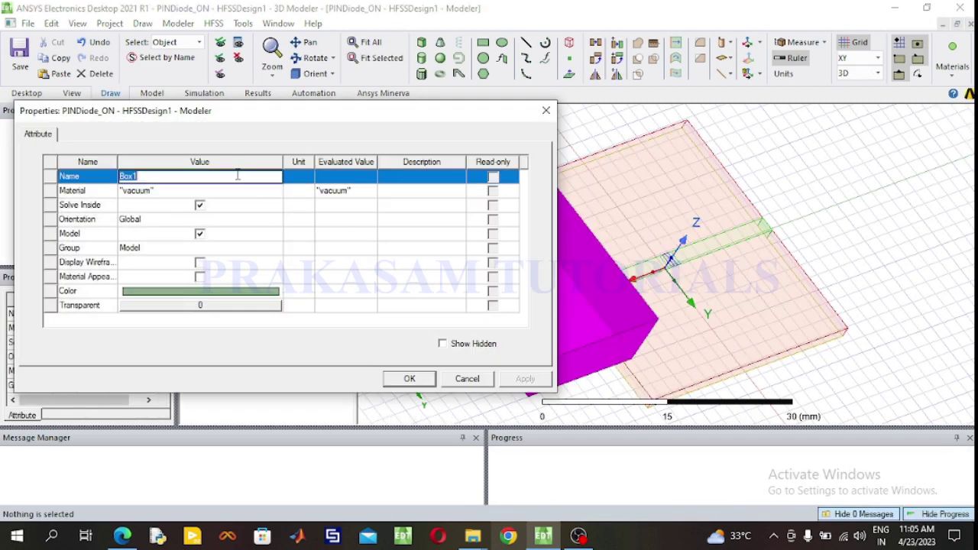
pyautogui.write('RadiationBoundary')
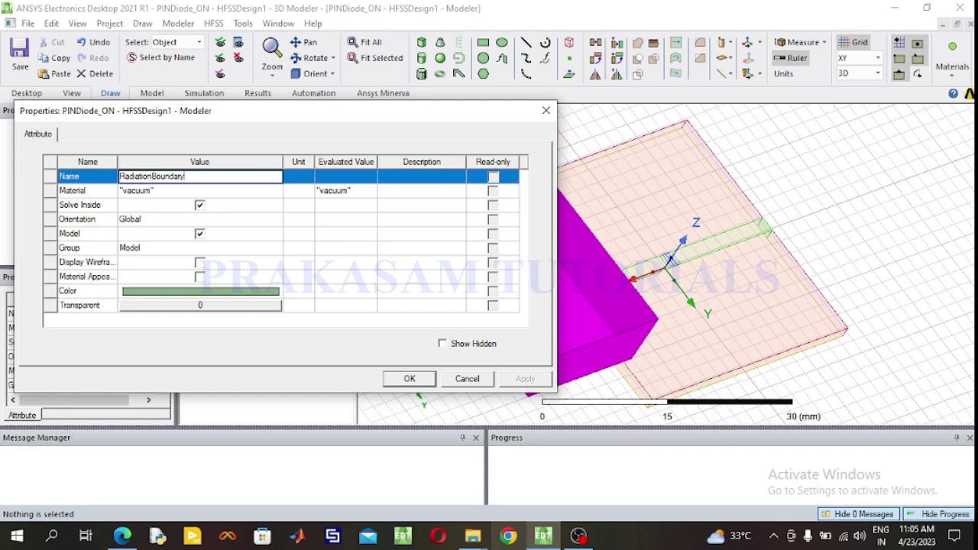
pyautogui.click(197, 190)
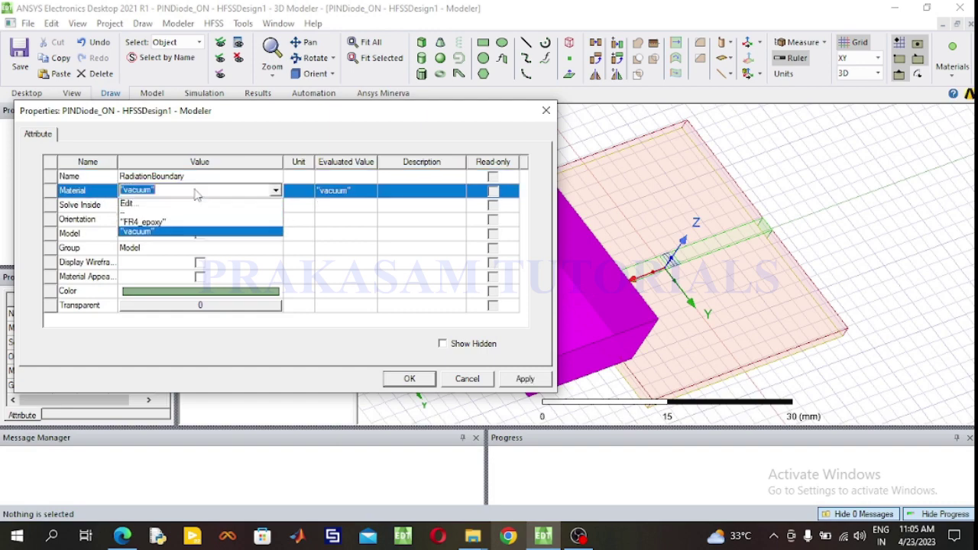
pyautogui.click(175, 200)
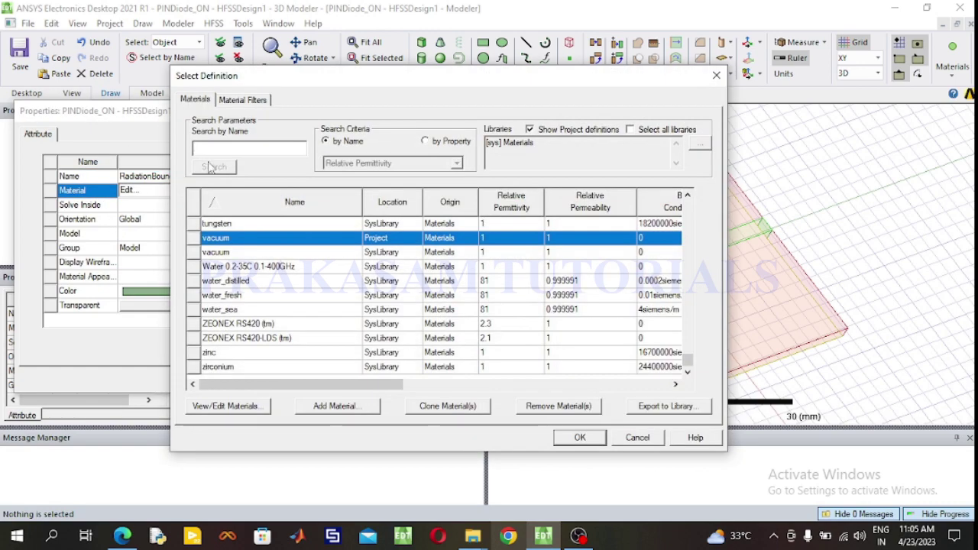
pyautogui.write('air')
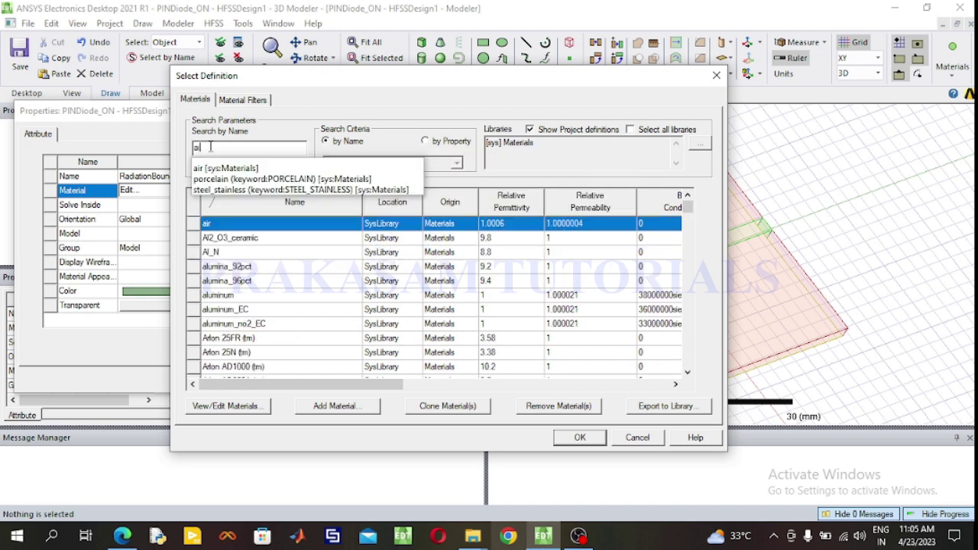
pyautogui.click(316, 98)
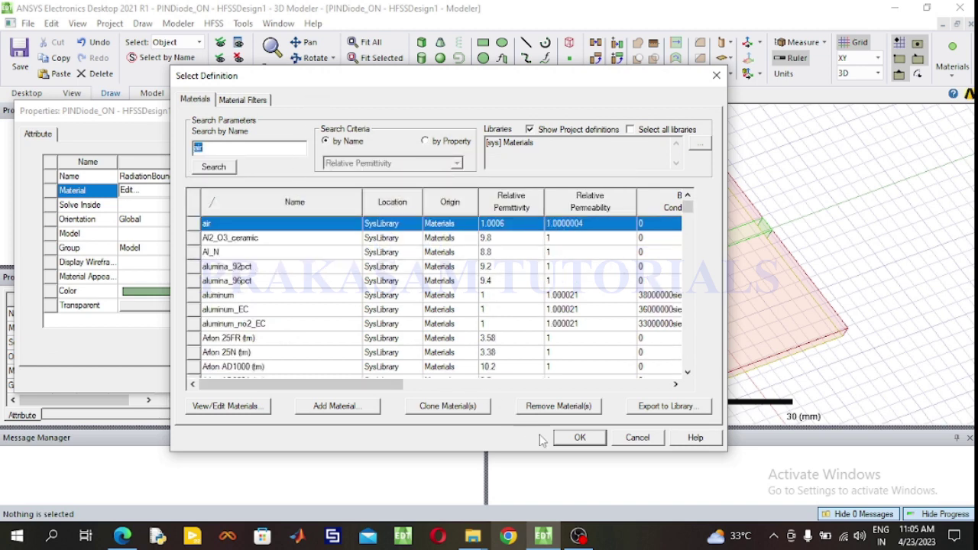
pyautogui.click(581, 438)
# Colour the RadiationBoundary box light magenta, set its transparency to 0.9, and accept its properties.
pyautogui.click(239, 291)
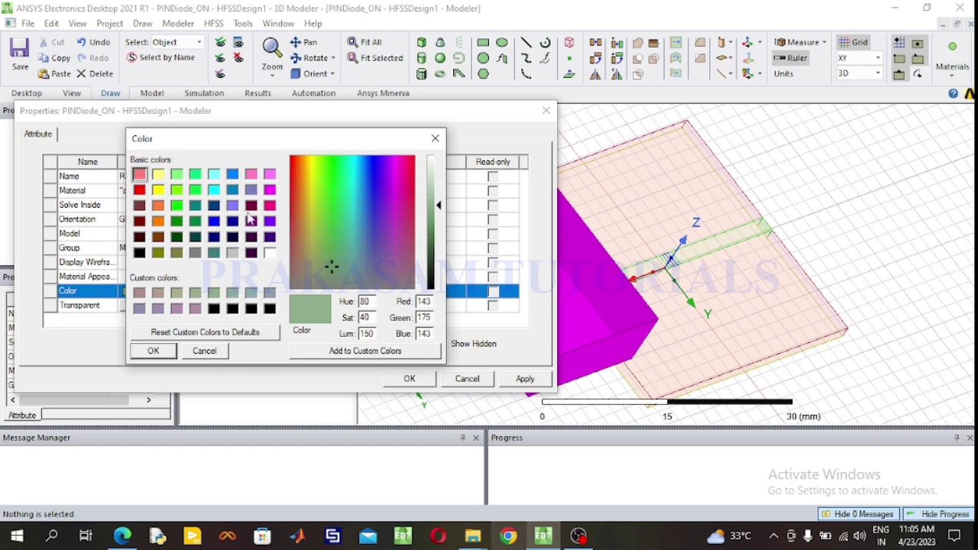
pyautogui.click(270, 175)
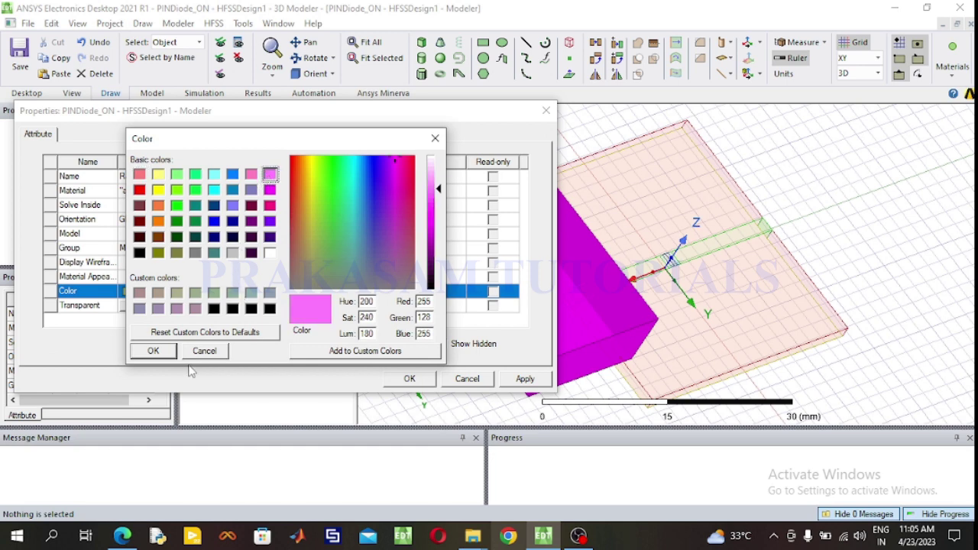
pyautogui.click(153, 351)
pyautogui.click(218, 307)
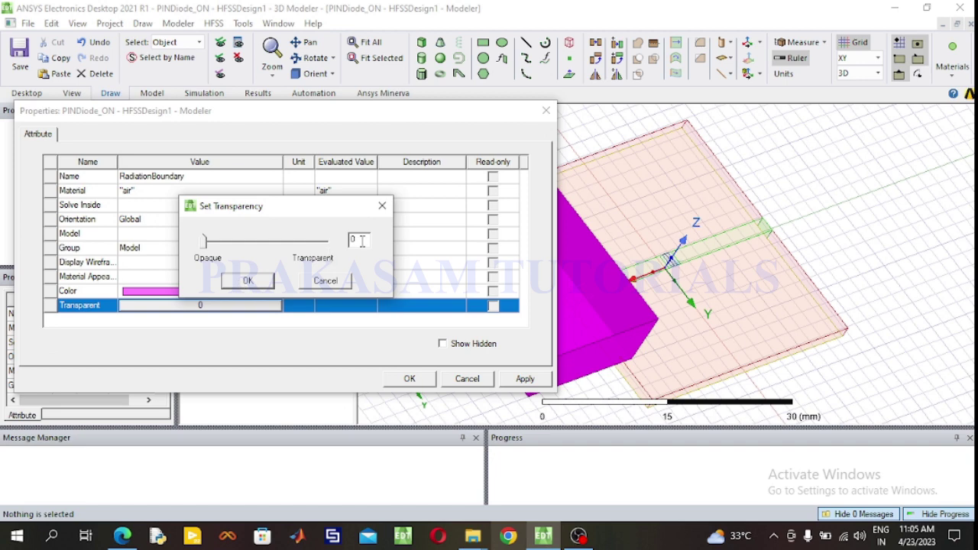
pyautogui.click(362, 241)
pyautogui.write('.9')
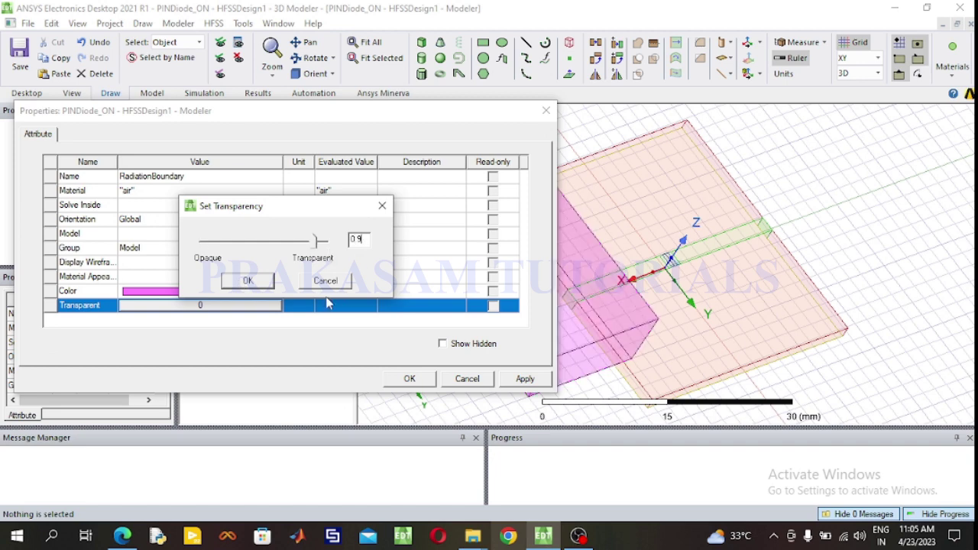
pyautogui.click(249, 281)
pyautogui.click(410, 379)
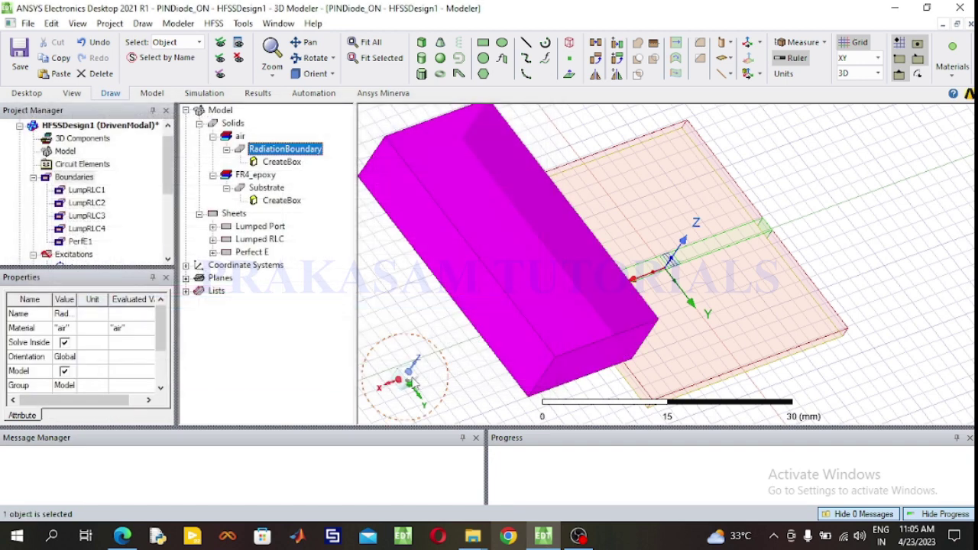
# Set the RadiationBoundary box's X, Y and Z sizes to 100 mm each.
pyautogui.doubleClick(291, 165)
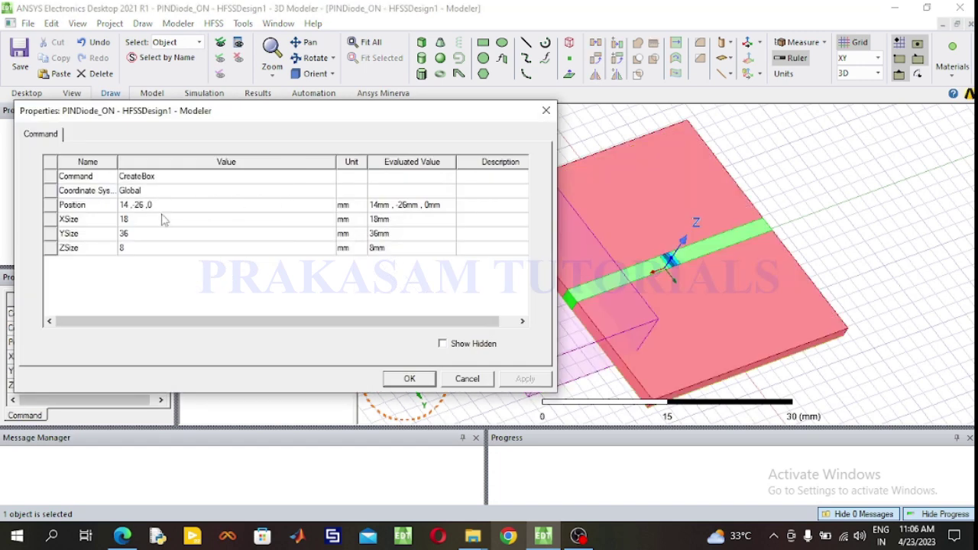
pyautogui.click(154, 224)
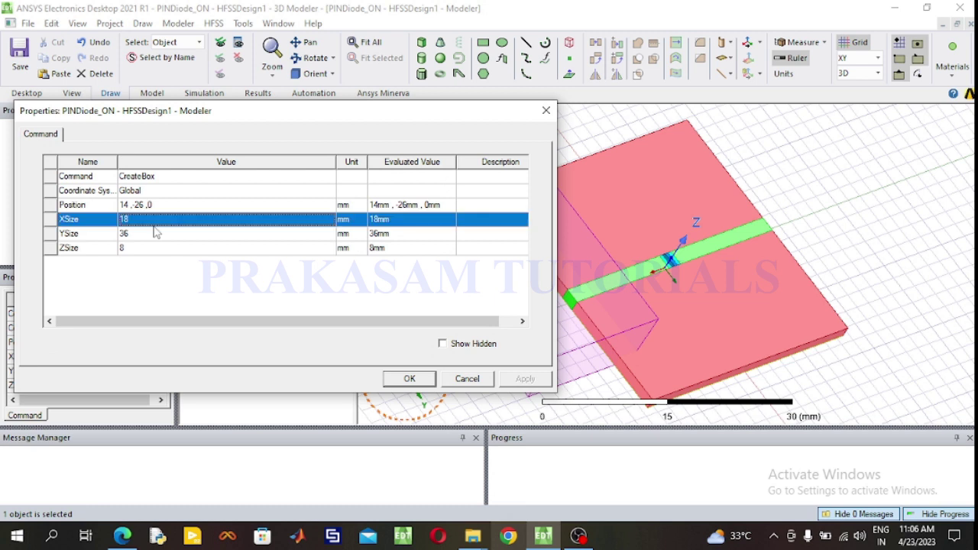
pyautogui.write('100')
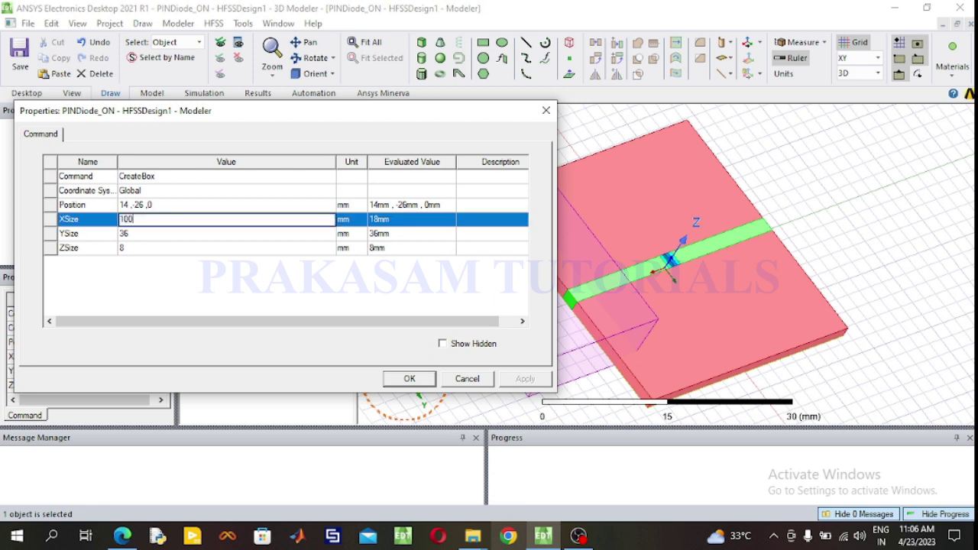
pyautogui.click(157, 234)
pyautogui.write('100')
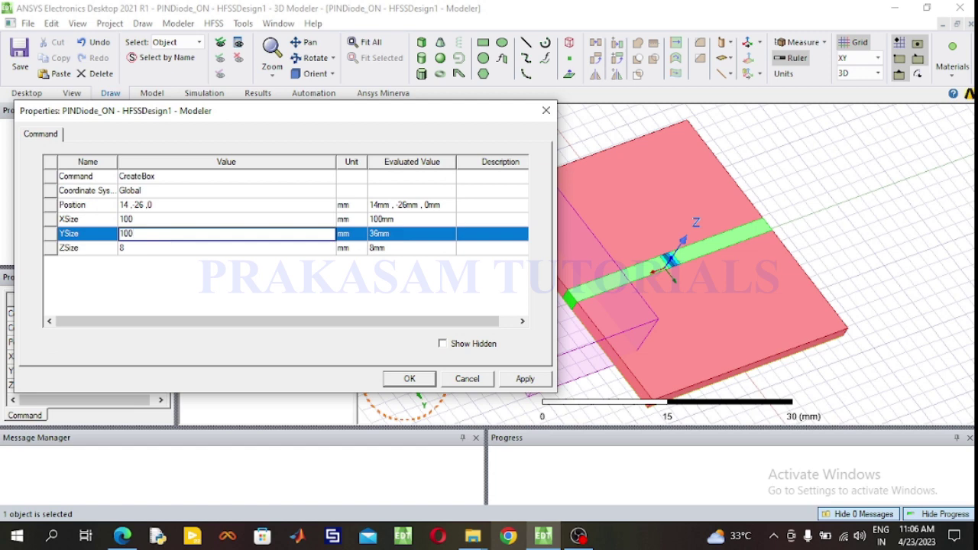
pyautogui.press('Tab')
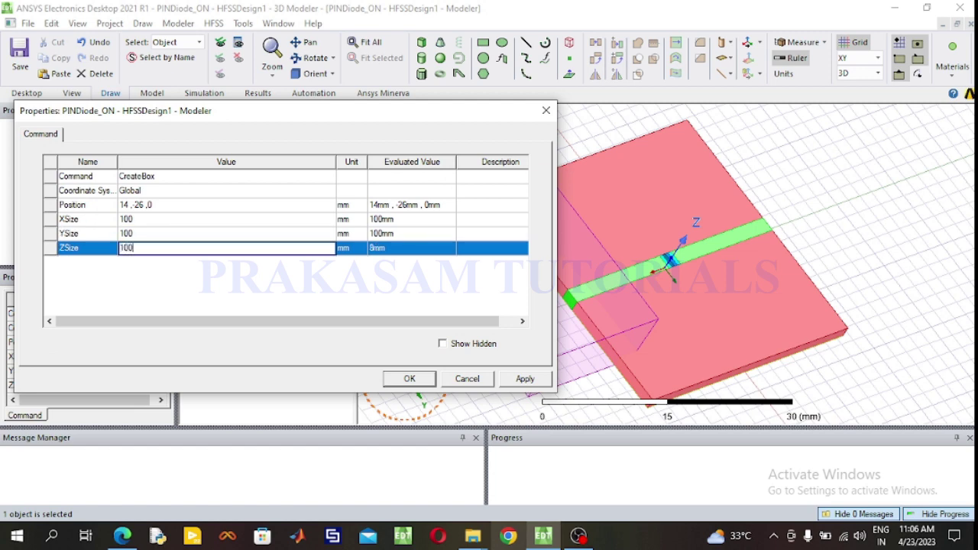
# Set the RadiationBoundary box's position to (-50, -50, -50) mm and accept the dimensions.
pyautogui.click(170, 205)
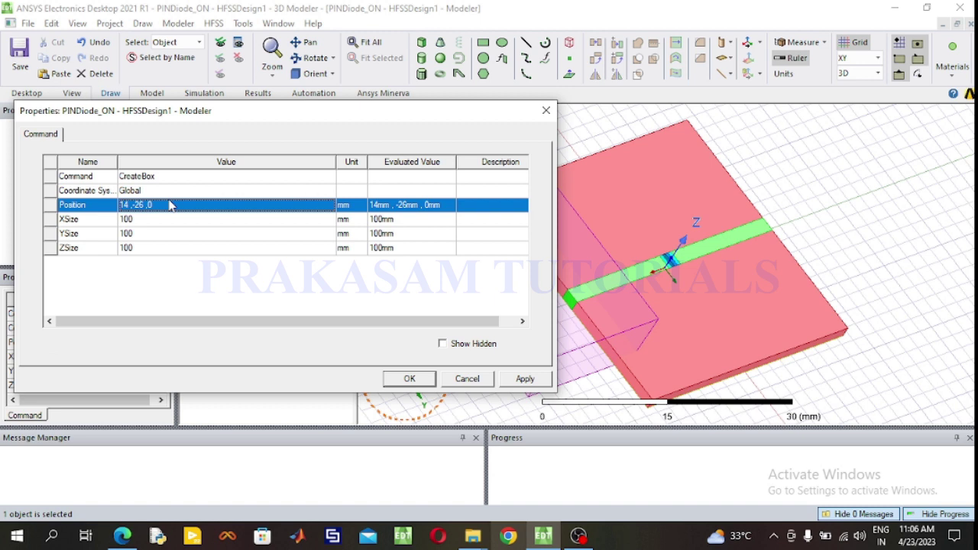
pyautogui.click(170, 205)
pyautogui.press('BackSpace')
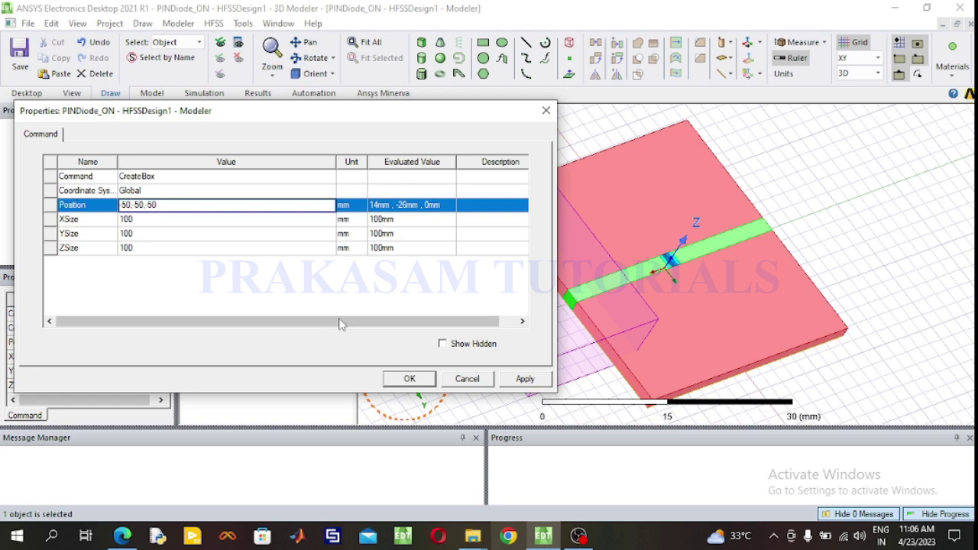
pyautogui.click(410, 379)
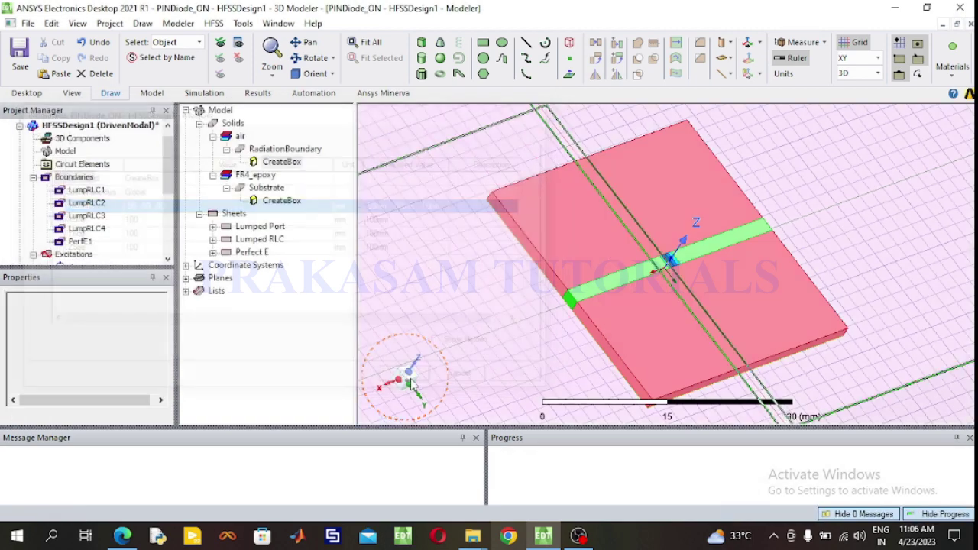
# Assign a radiation boundary named Rad1 to the air box enclosing the substrate.
pyautogui.click(367, 42)
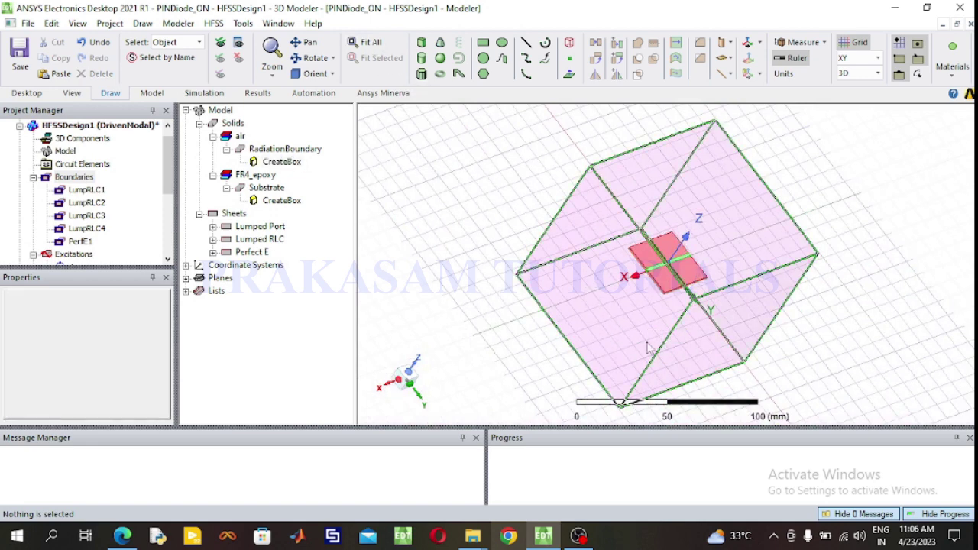
pyautogui.click(619, 324)
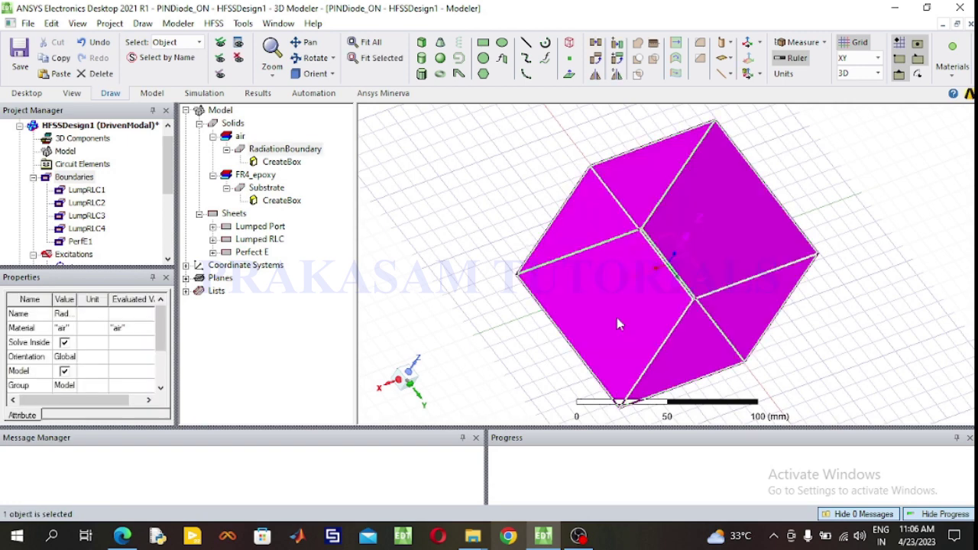
pyautogui.rightClick(619, 324)
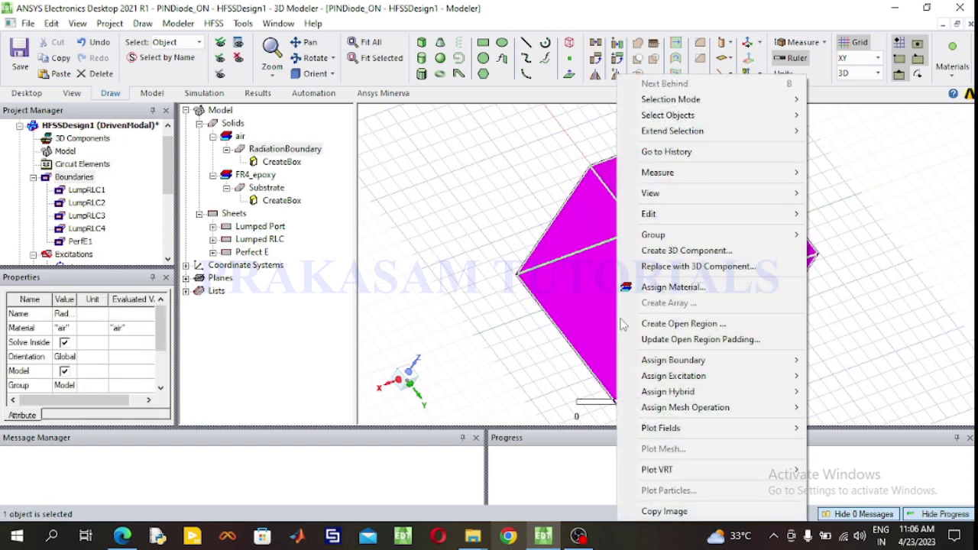
pyautogui.moveTo(649, 365)
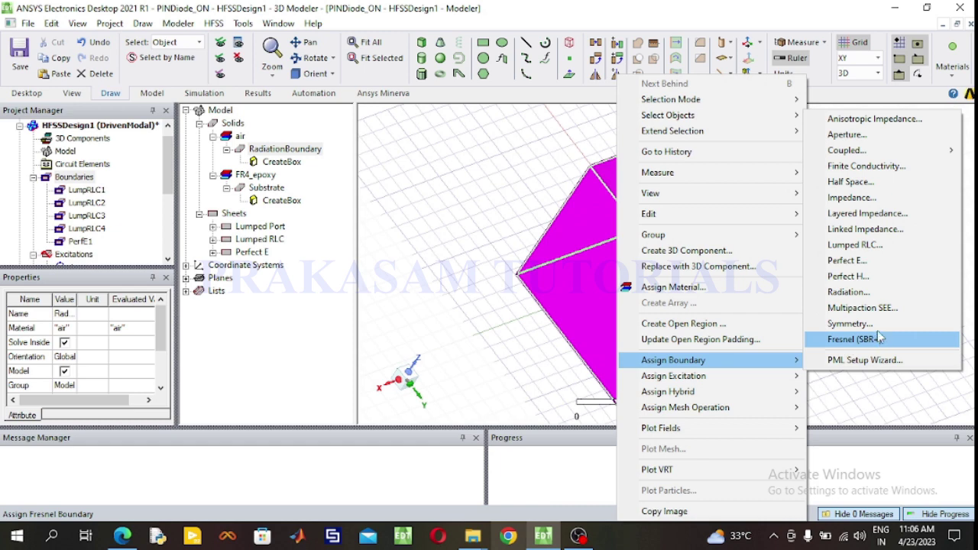
pyautogui.click(852, 294)
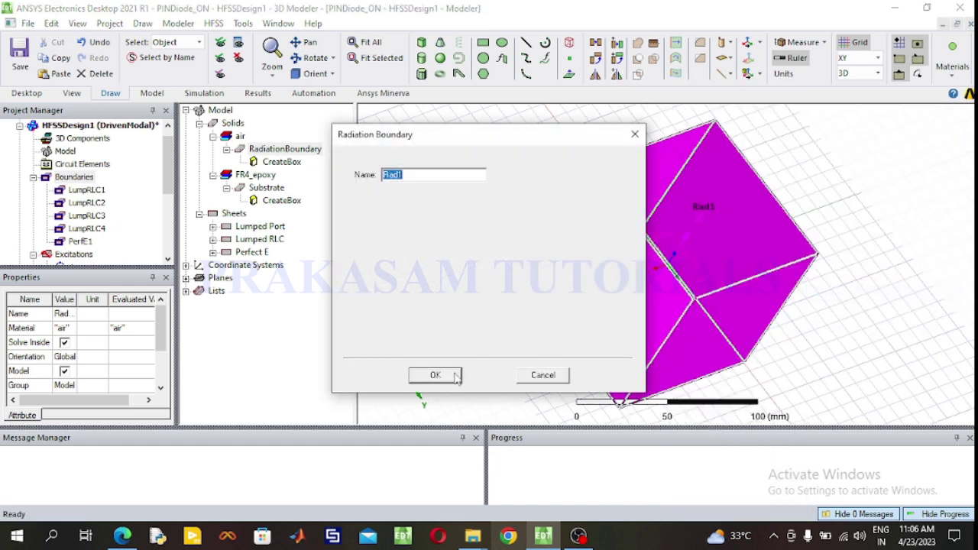
pyautogui.click(435, 375)
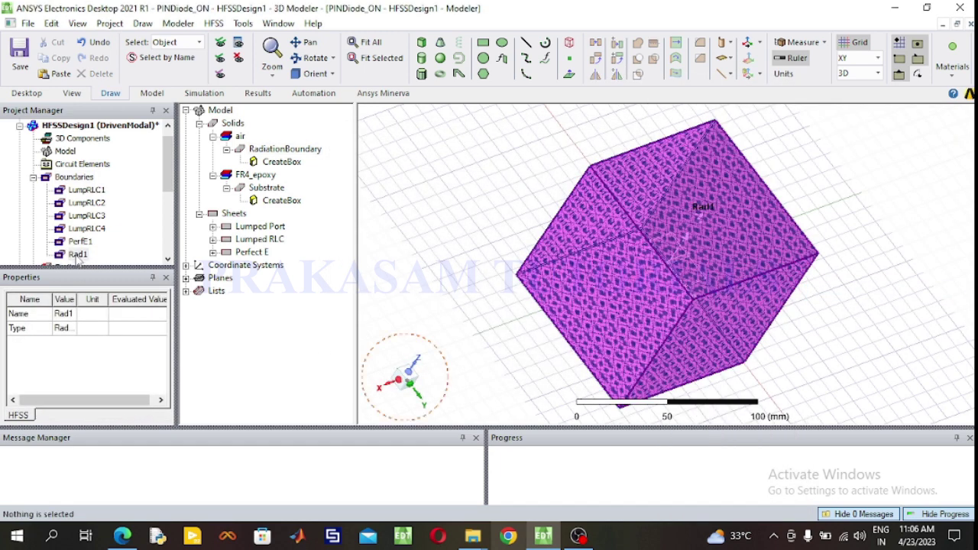
# Check which geometry the boundaries PerfE1, Rad1 and LumpRLC1 to LumpRLC4 cover in the model.
pyautogui.scroll(1, 79, 260)
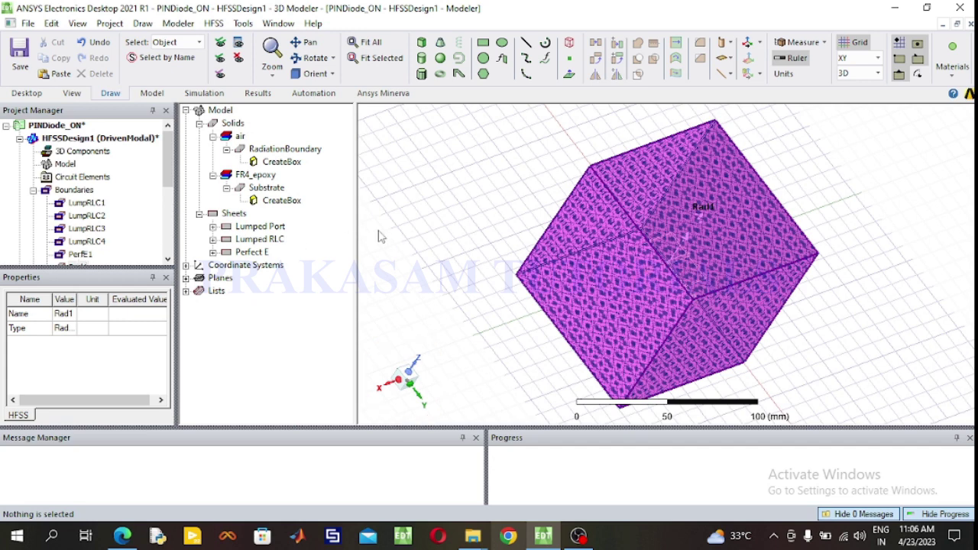
pyautogui.click(84, 256)
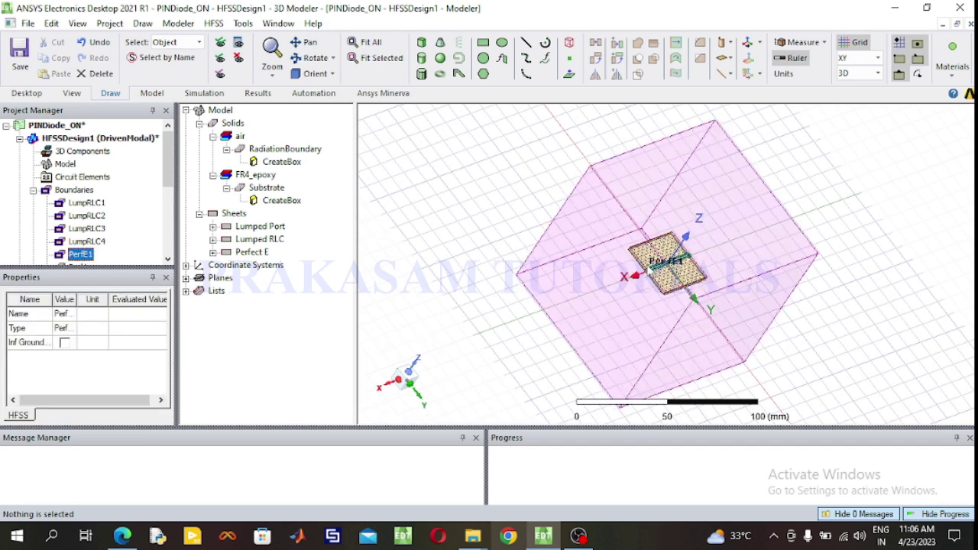
pyautogui.scroll(-3, 81, 264)
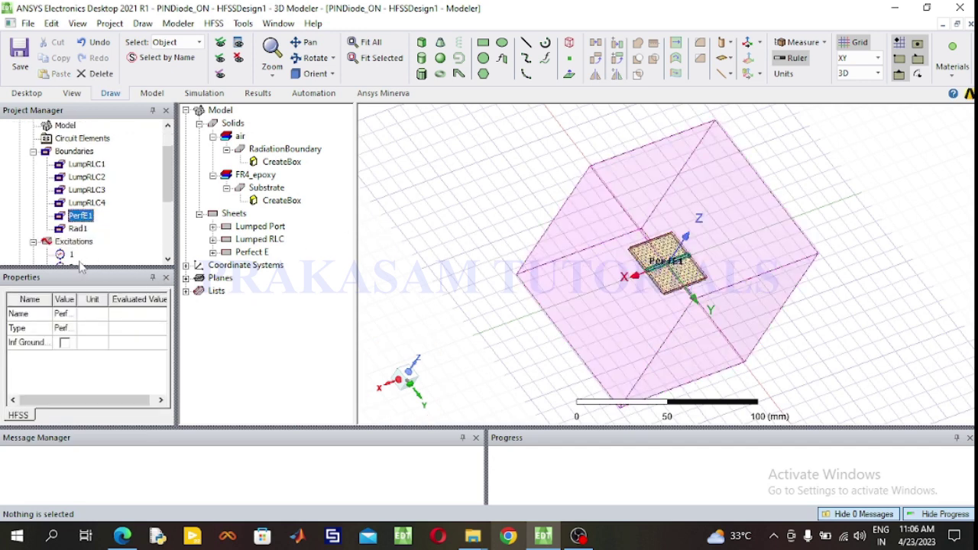
pyautogui.click(77, 229)
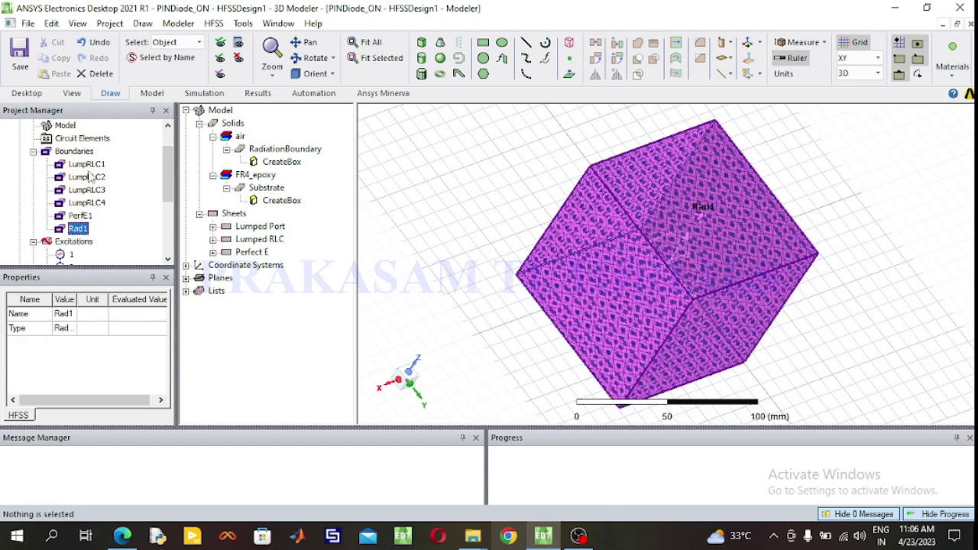
pyautogui.click(87, 165)
pyautogui.scroll(3, 673, 279)
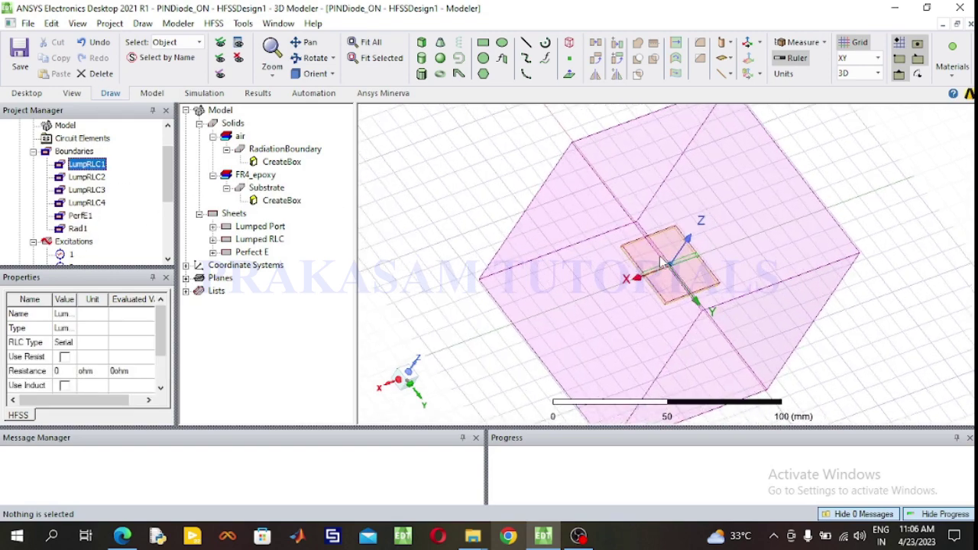
pyautogui.scroll(5, 672, 279)
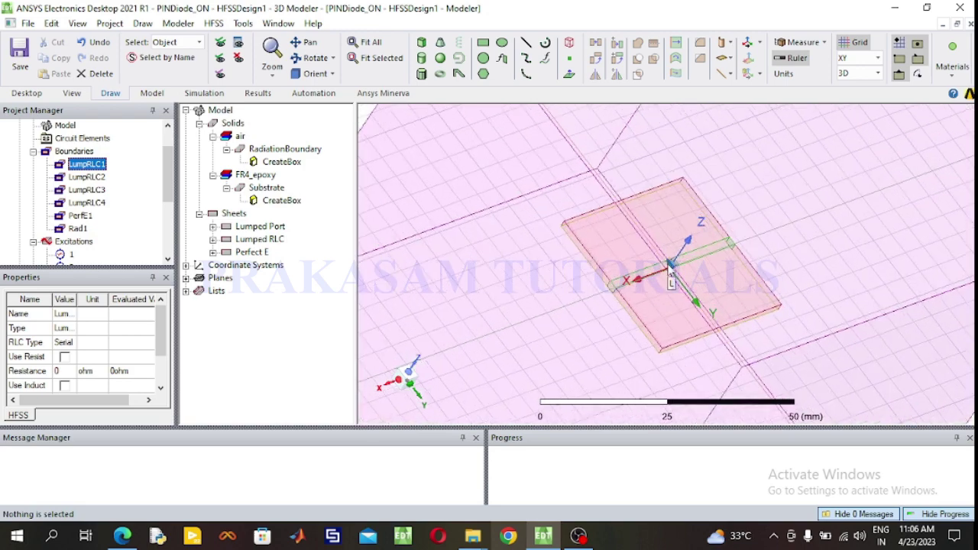
pyautogui.scroll(5, 673, 279)
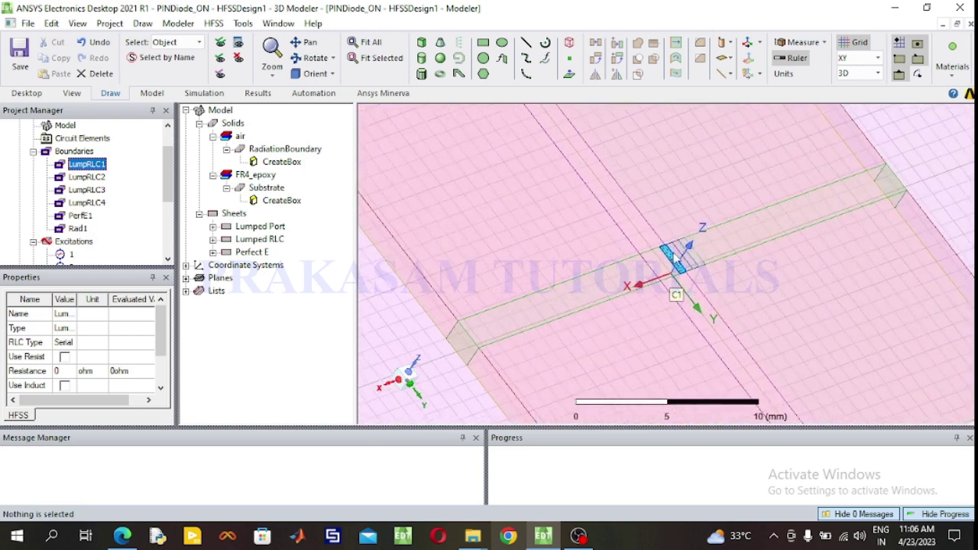
pyautogui.click(84, 178)
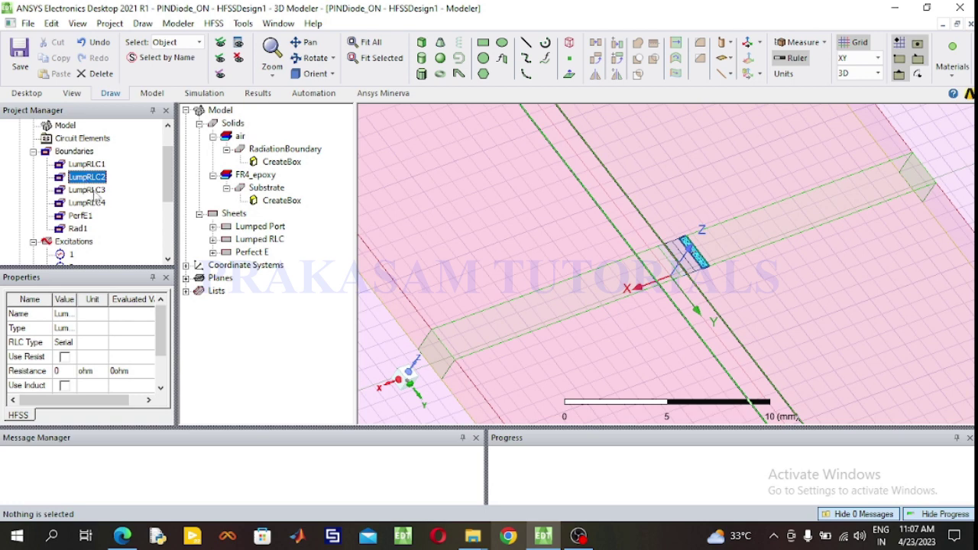
pyautogui.click(87, 189)
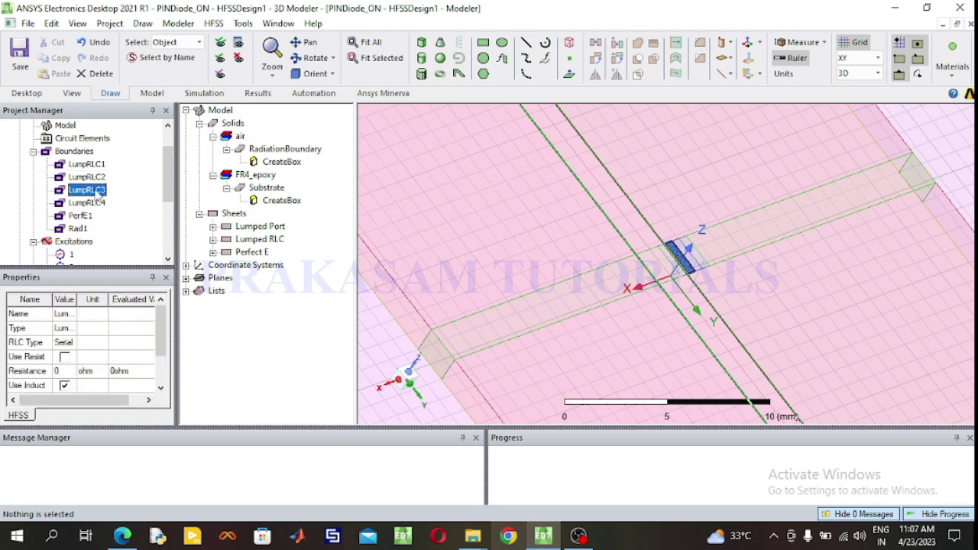
pyautogui.click(91, 203)
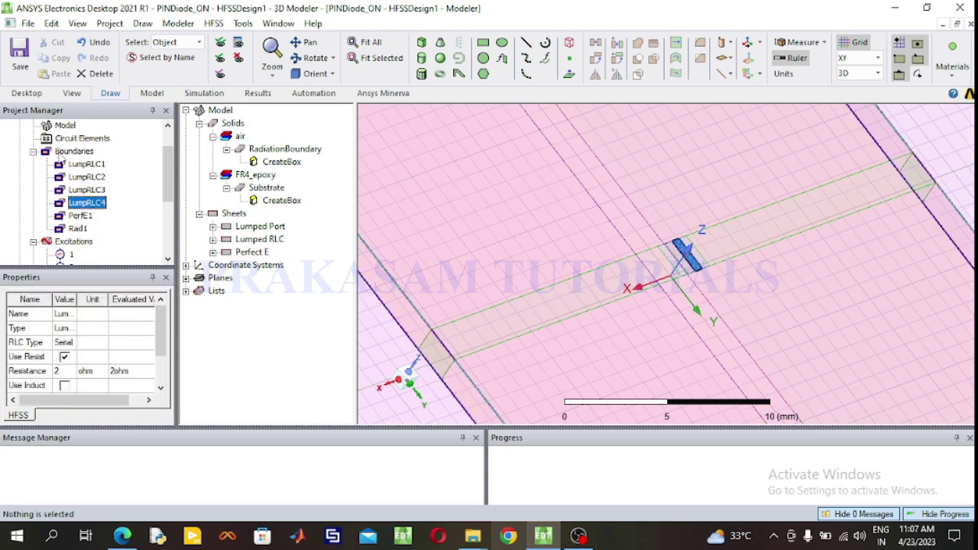
pyautogui.click(369, 42)
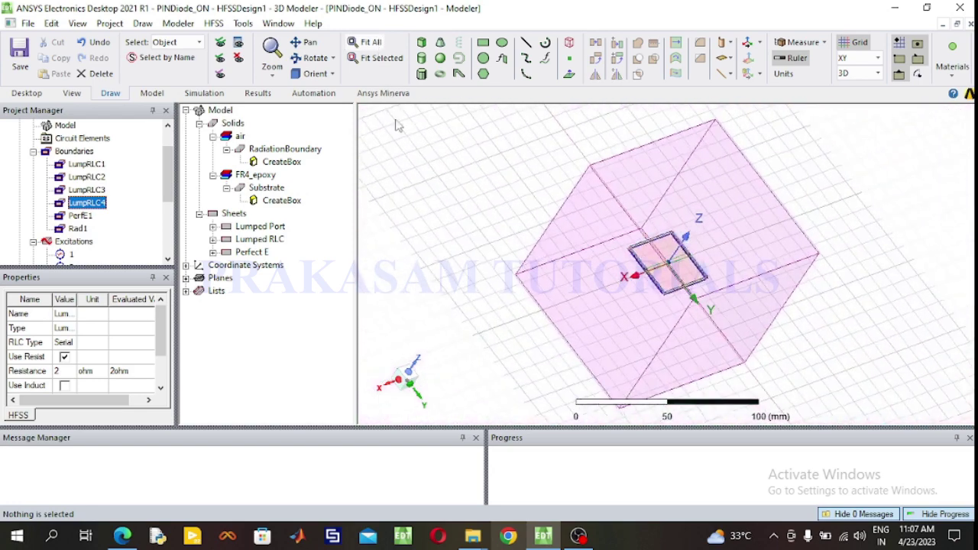
pyautogui.click(401, 132)
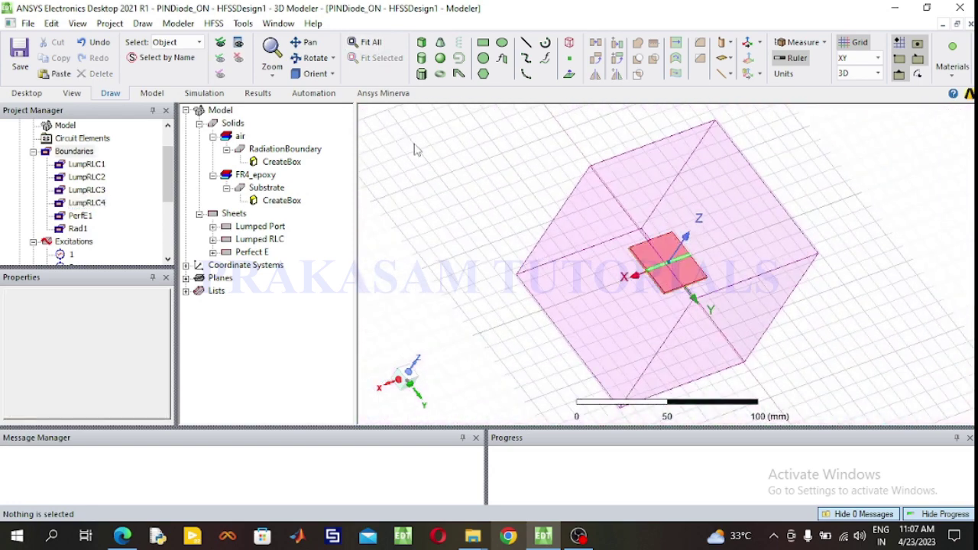
# Add an advanced driven solution setup at a single frequency of 2.4 GHz with a maximum of 20 passes.
pyautogui.click(216, 93)
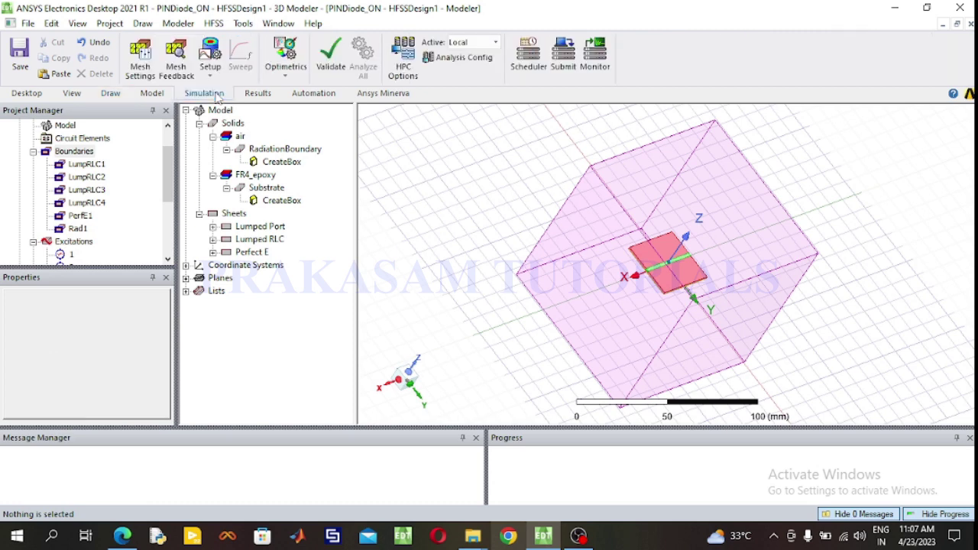
pyautogui.click(212, 76)
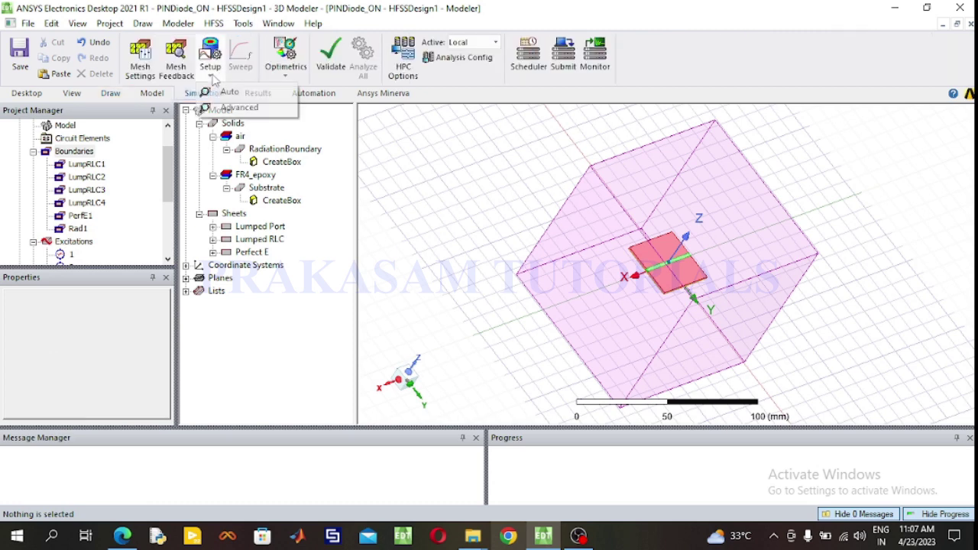
pyautogui.click(233, 108)
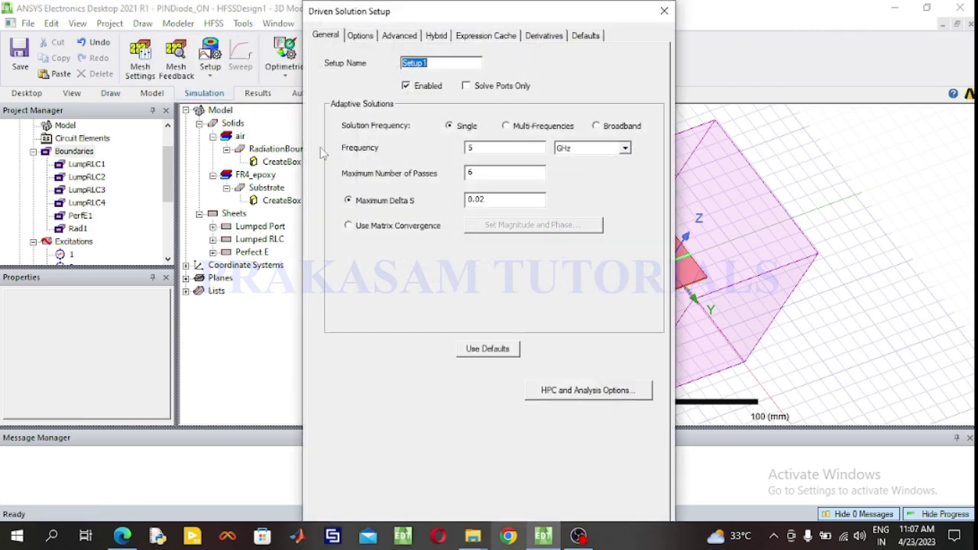
pyautogui.click(483, 149)
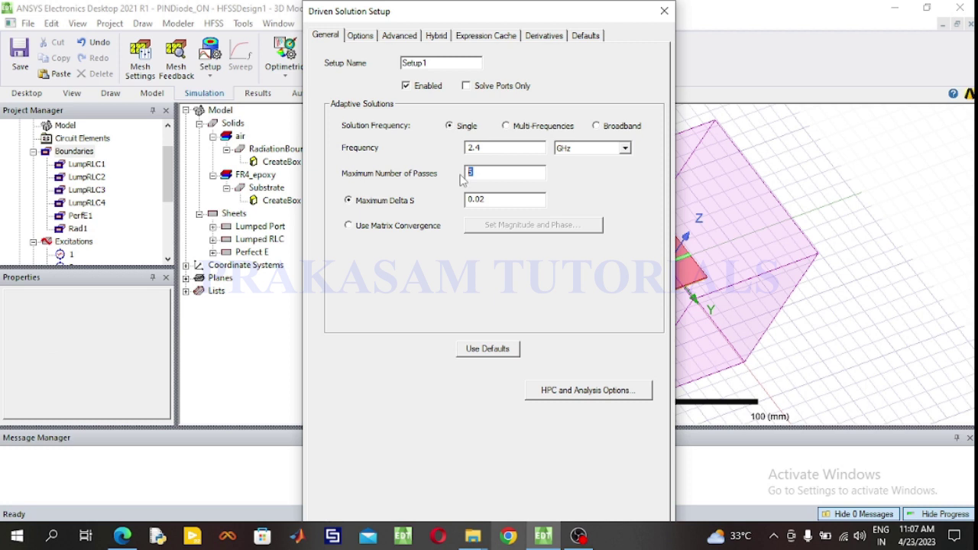
pyautogui.write('20')
pyautogui.press('Return')
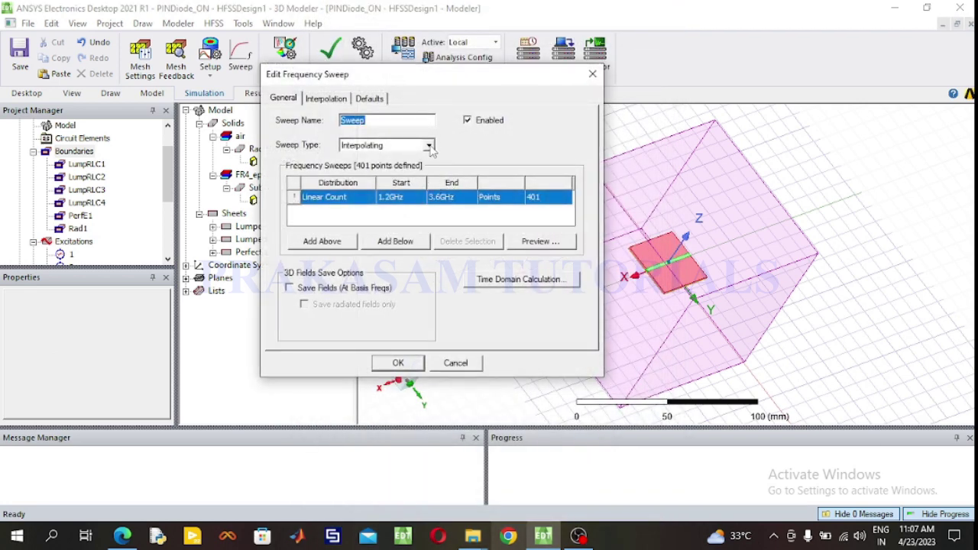
# Configure the setup's frequency sweep as Fast, linear count from 1 GHz to 5 GHz with 101 points, and save the project.
pyautogui.click(429, 146)
pyautogui.click(362, 178)
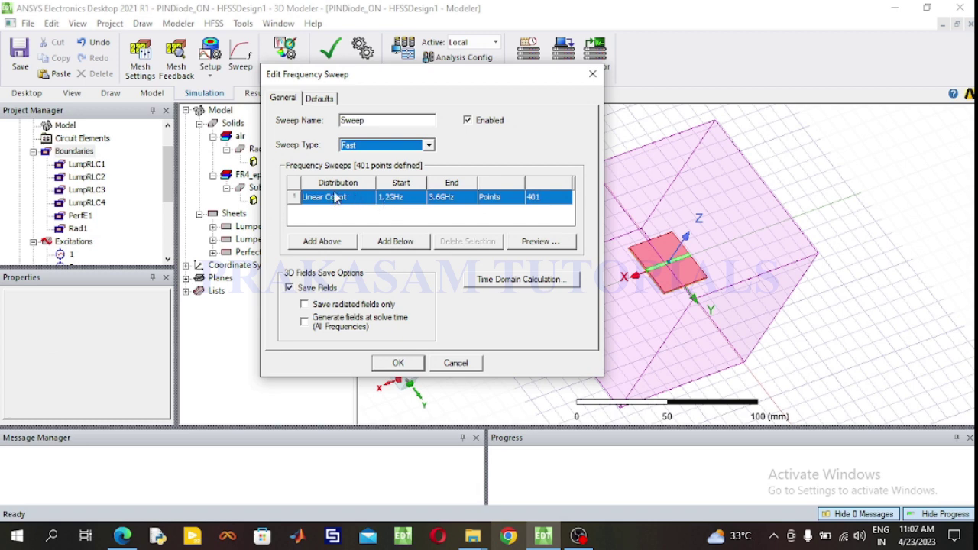
pyautogui.click(391, 200)
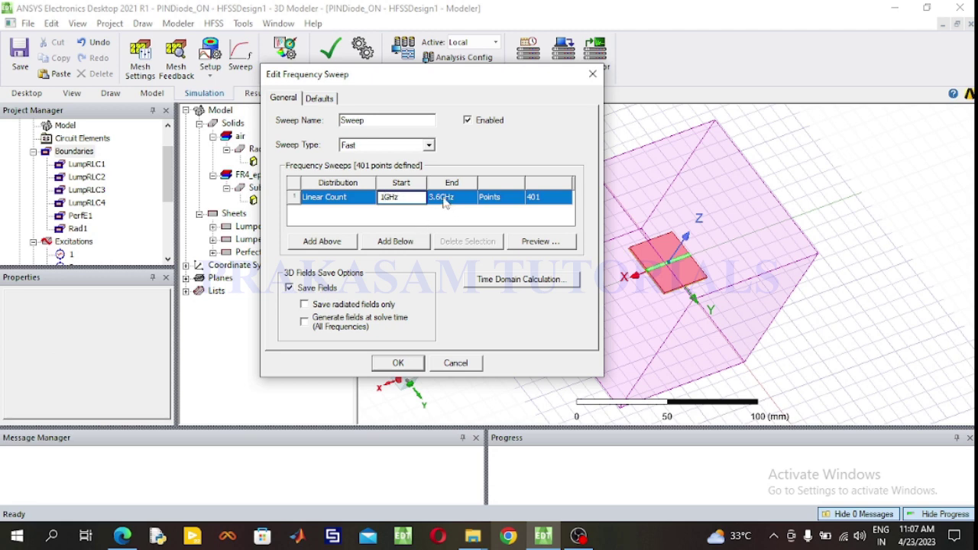
pyautogui.click(444, 198)
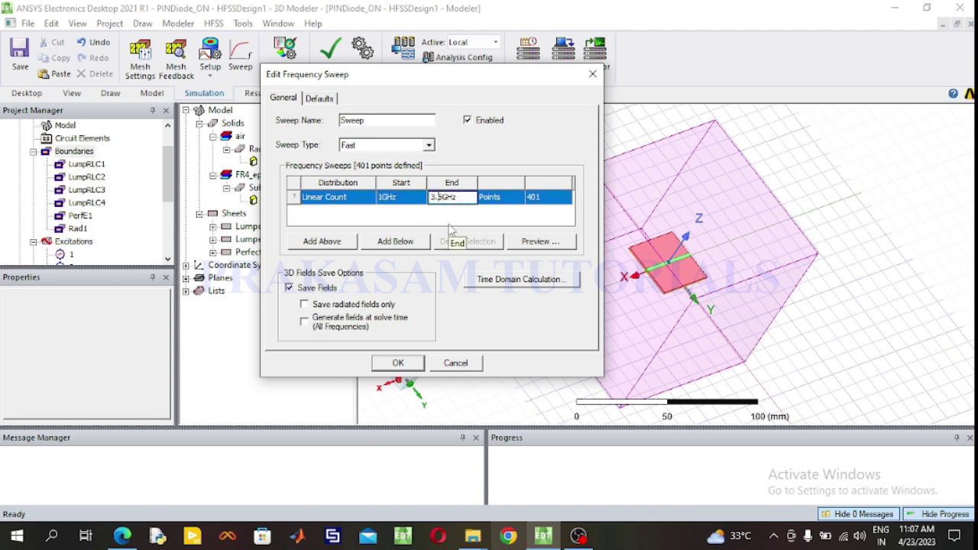
pyautogui.press('BackSpace')
pyautogui.press('BackSpace')
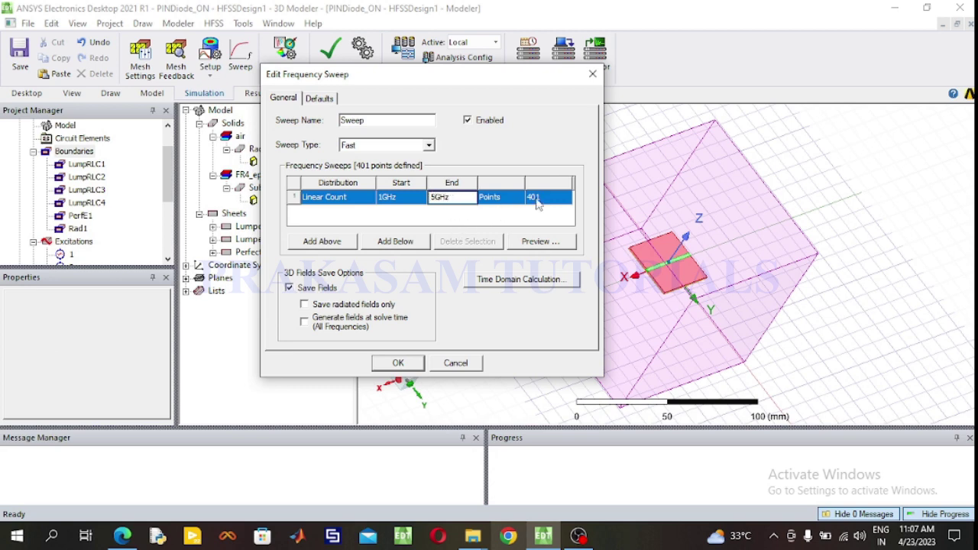
pyautogui.click(542, 199)
pyautogui.write('1')
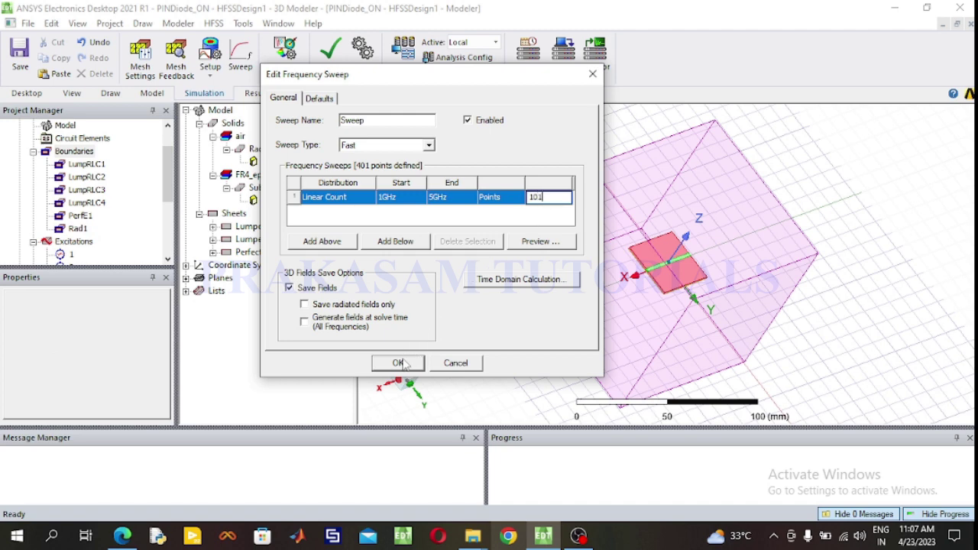
pyautogui.click(398, 364)
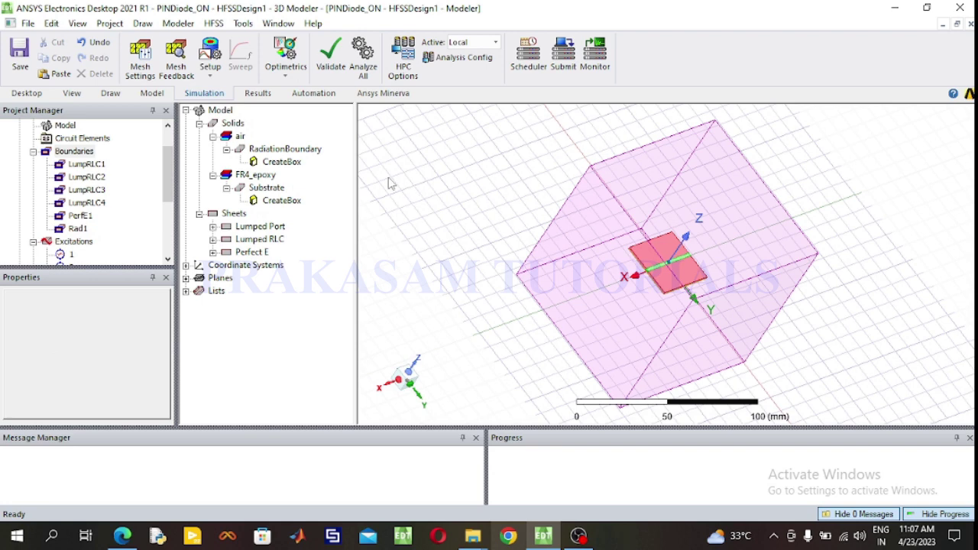
pyautogui.click(18, 52)
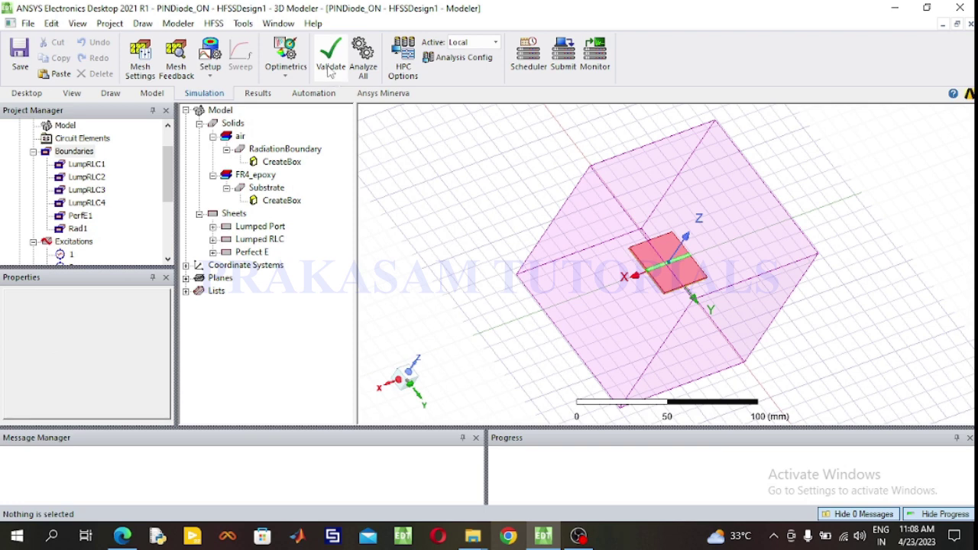
# Run the validation check on the design and start the analysis of all setups.
pyautogui.click(332, 64)
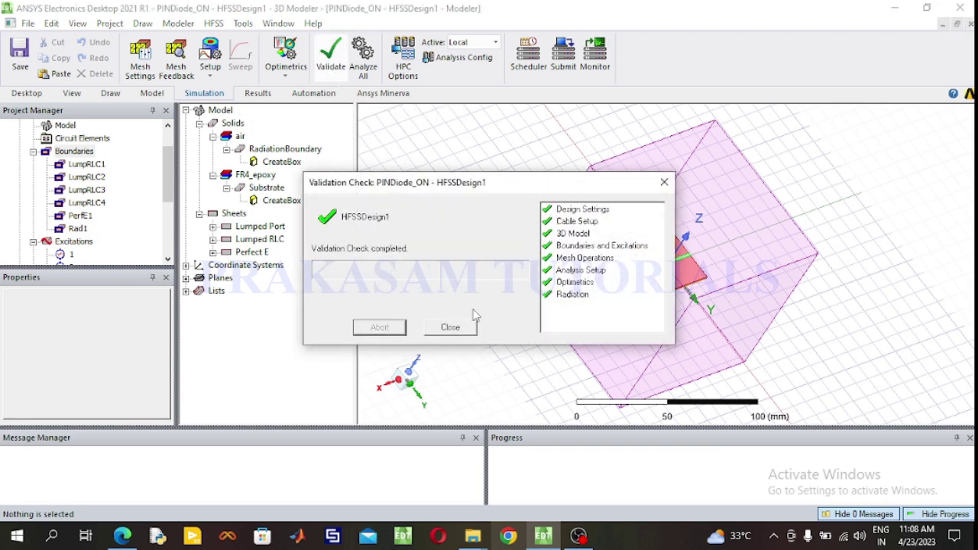
pyautogui.click(451, 327)
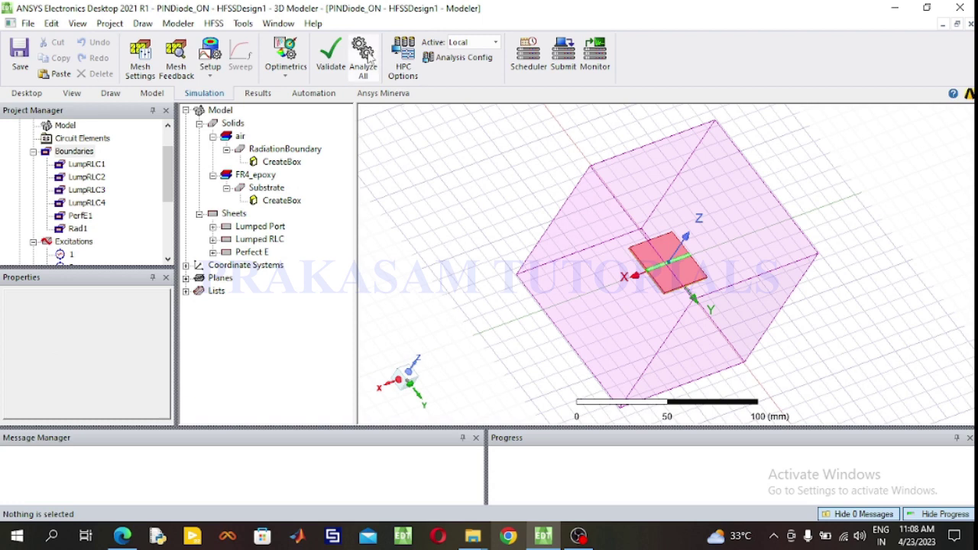
pyautogui.click(369, 68)
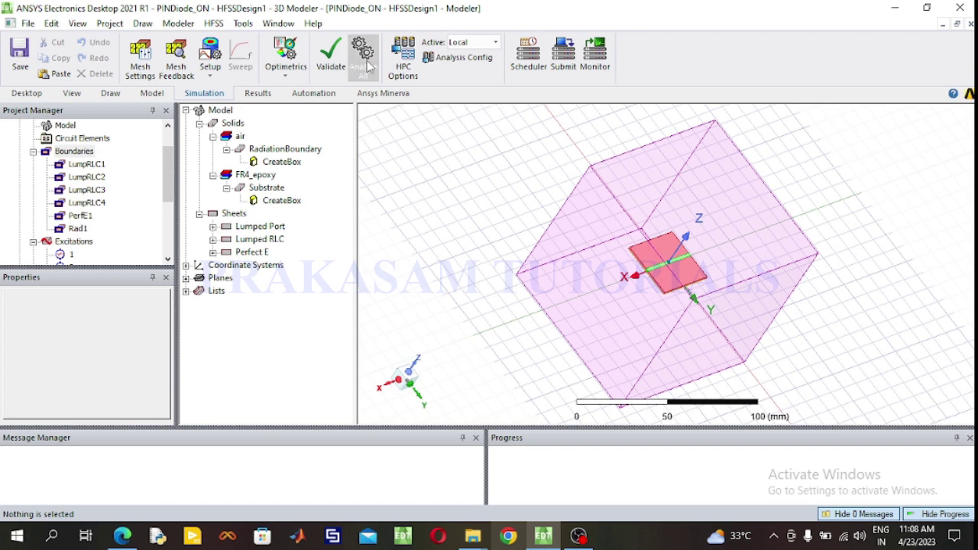
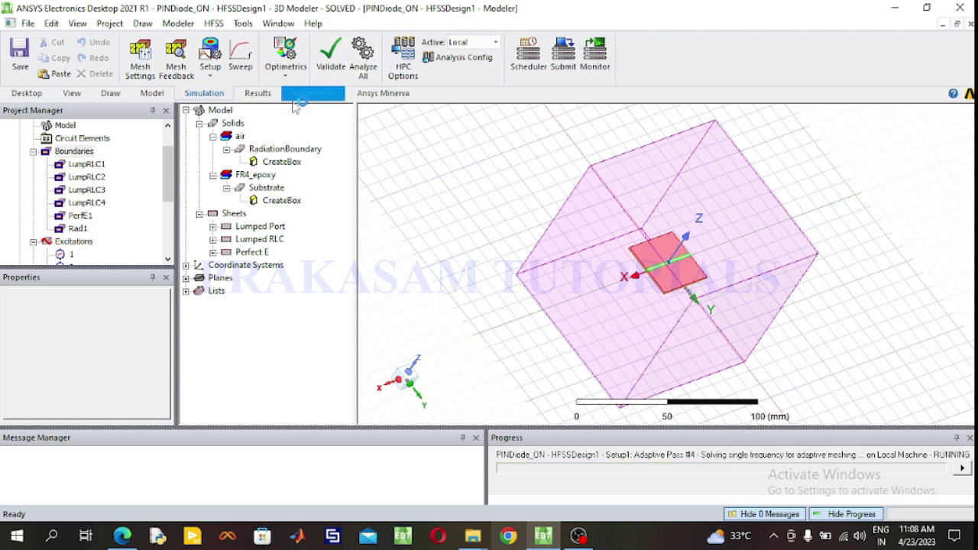
pyautogui.scroll(4, 645, 256)
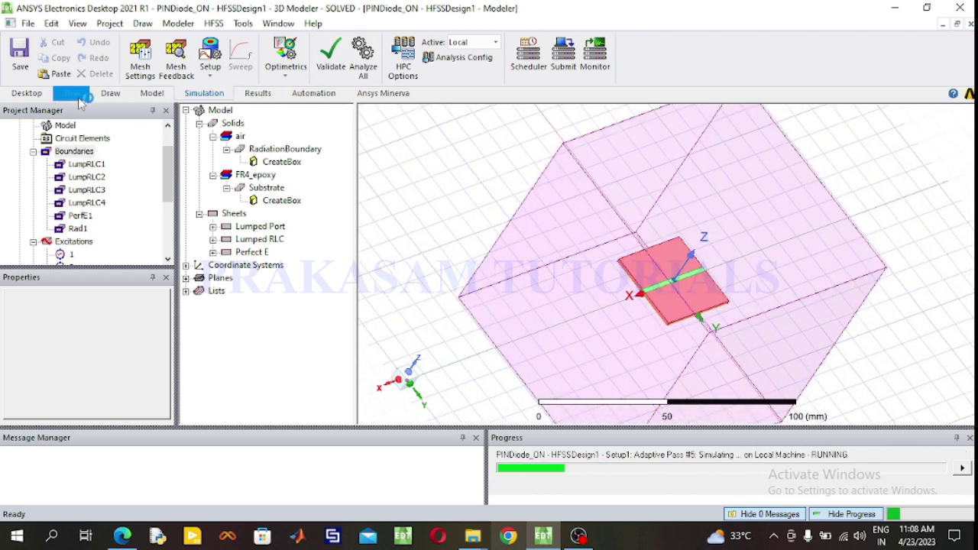
pyautogui.click(40, 94)
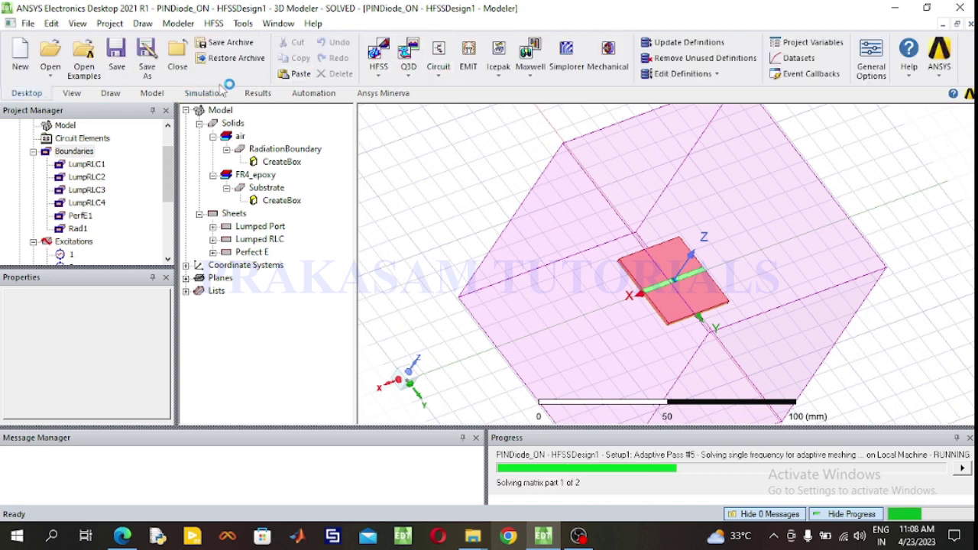
pyautogui.click(125, 97)
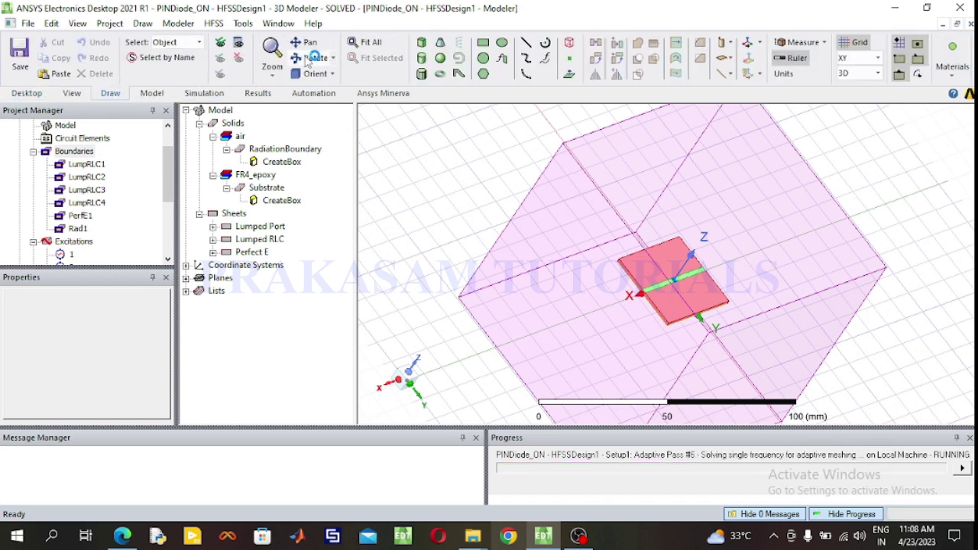
pyautogui.moveTo(703, 242); pyautogui.dragTo(695, 300)
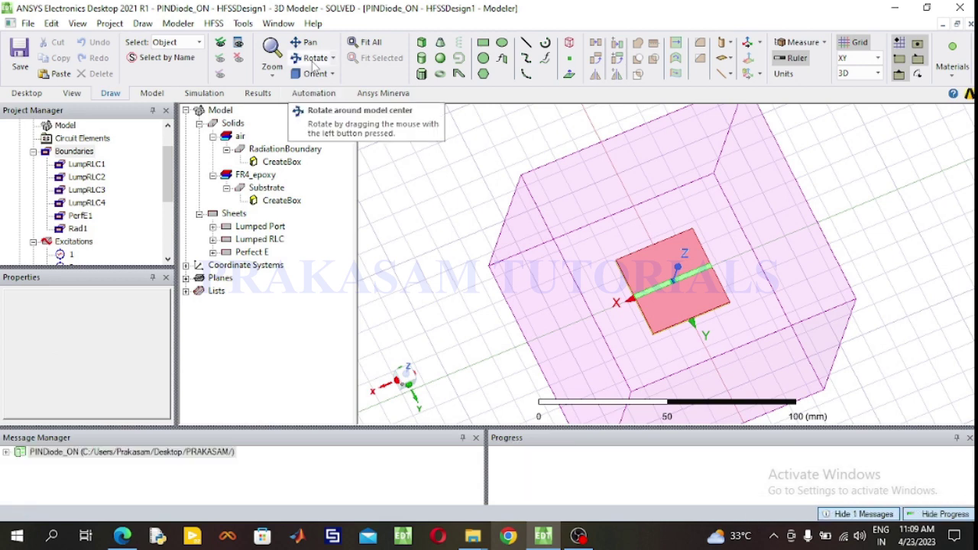
# Create a rectangular modal solution data plot of S(1,1) and S(2,2) in dB against frequency for Setup1 : Sweep.
pyautogui.click(33, 152)
pyautogui.click(33, 164)
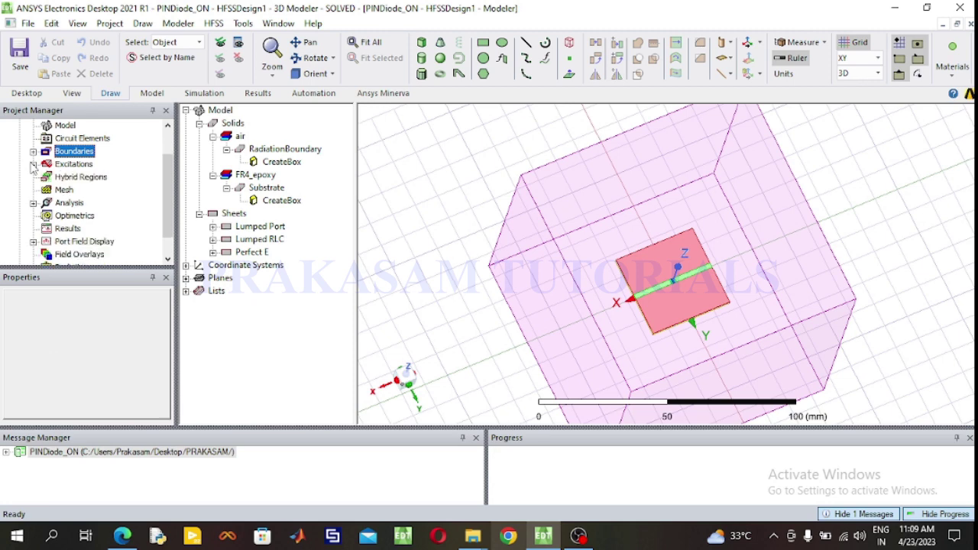
pyautogui.click(72, 229)
pyautogui.rightClick(73, 229)
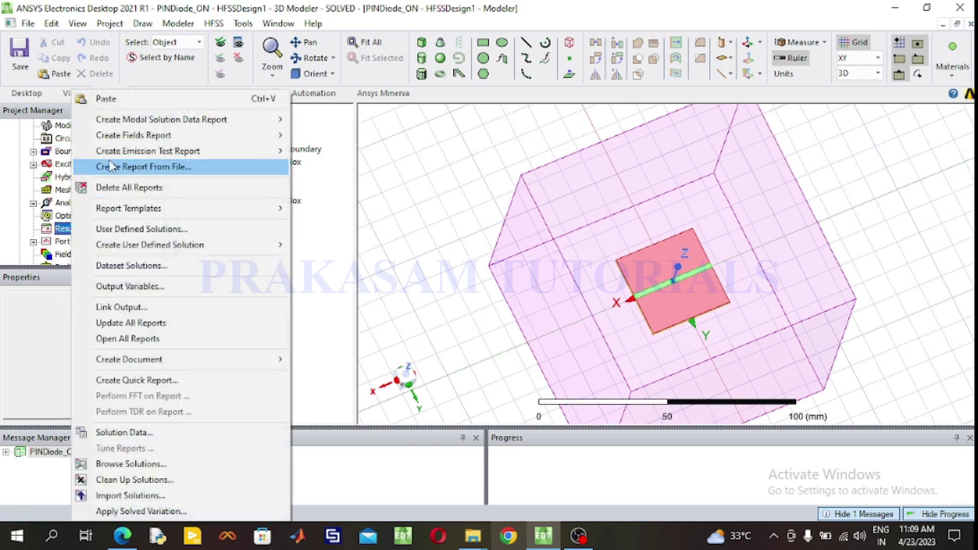
pyautogui.moveTo(142, 122)
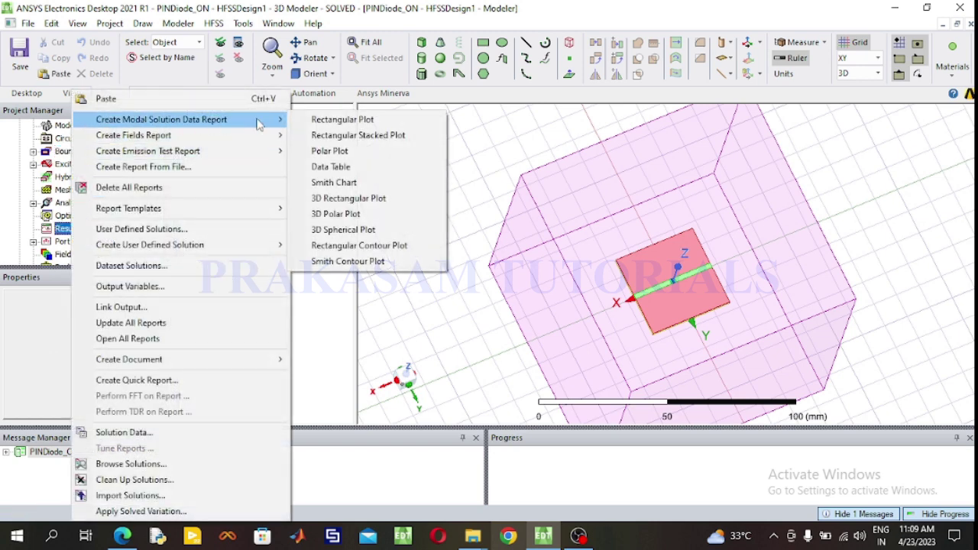
pyautogui.click(325, 121)
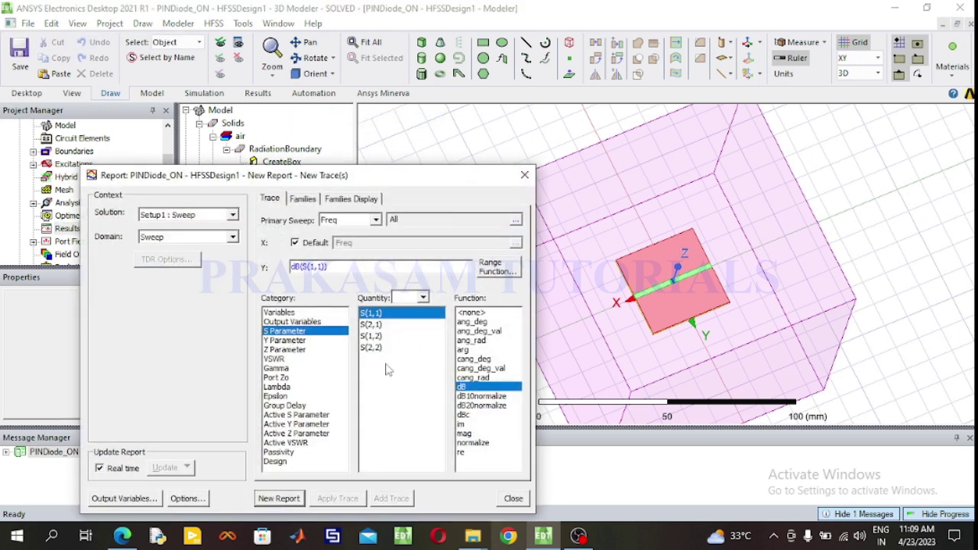
pyautogui.keyDown('ctrl'); pyautogui.click(377, 350); pyautogui.keyUp('ctrl')
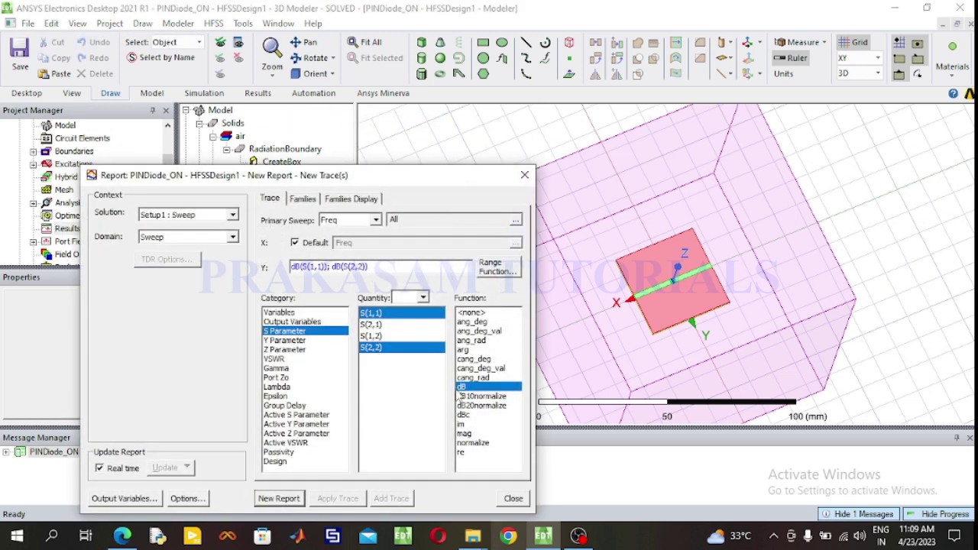
pyautogui.click(279, 498)
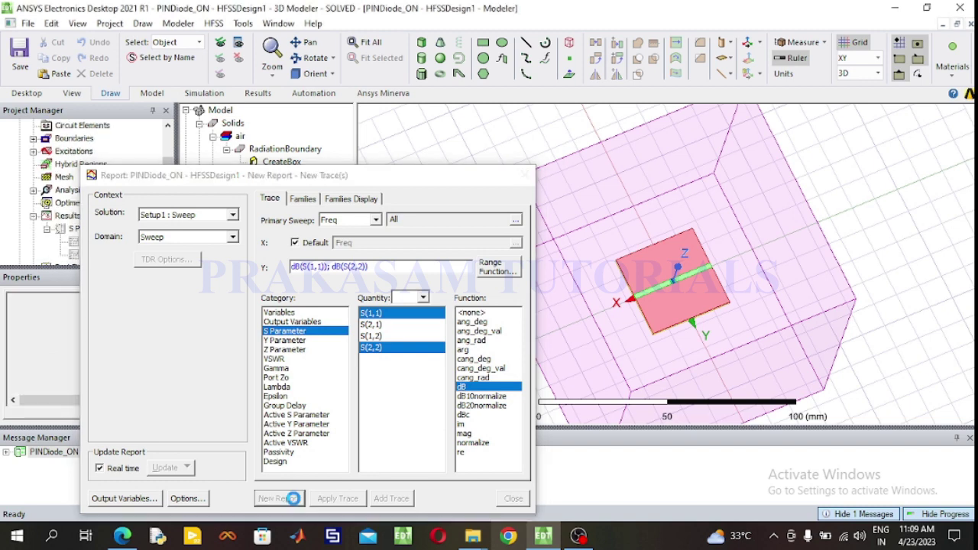
pyautogui.click(525, 175)
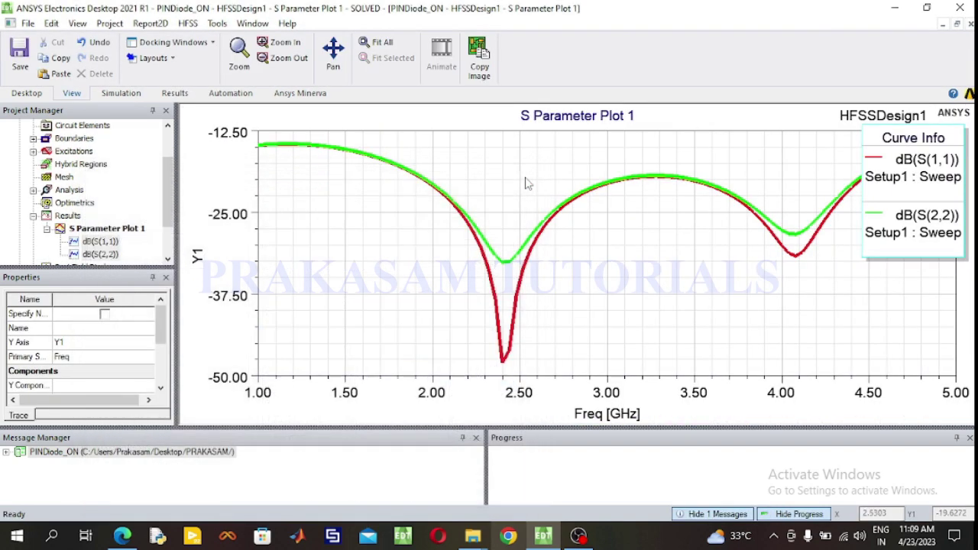
# Add markers at 2.4 GHz on the dips of the S(1,1) and S(2,2) curves and leave marker mode.
pyautogui.rightClick(595, 256)
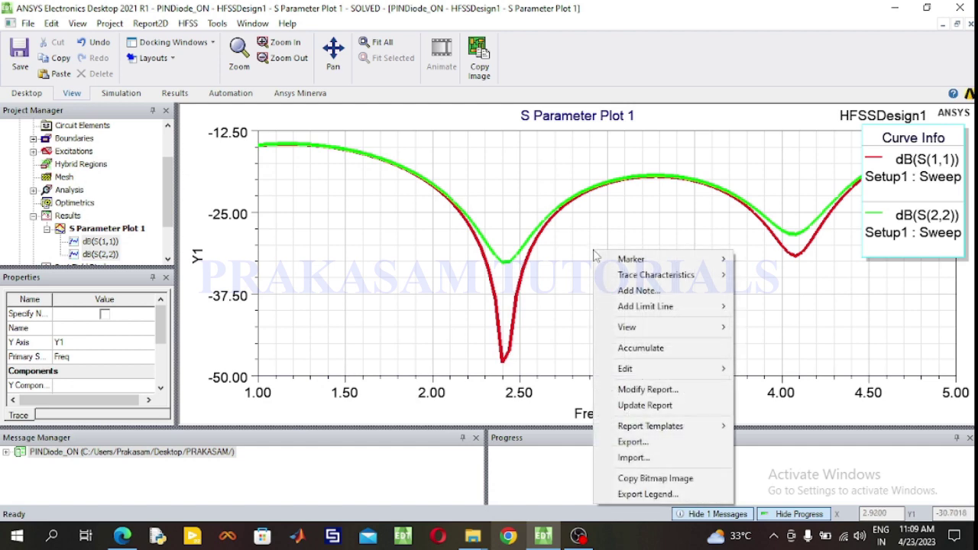
pyautogui.moveTo(617, 260)
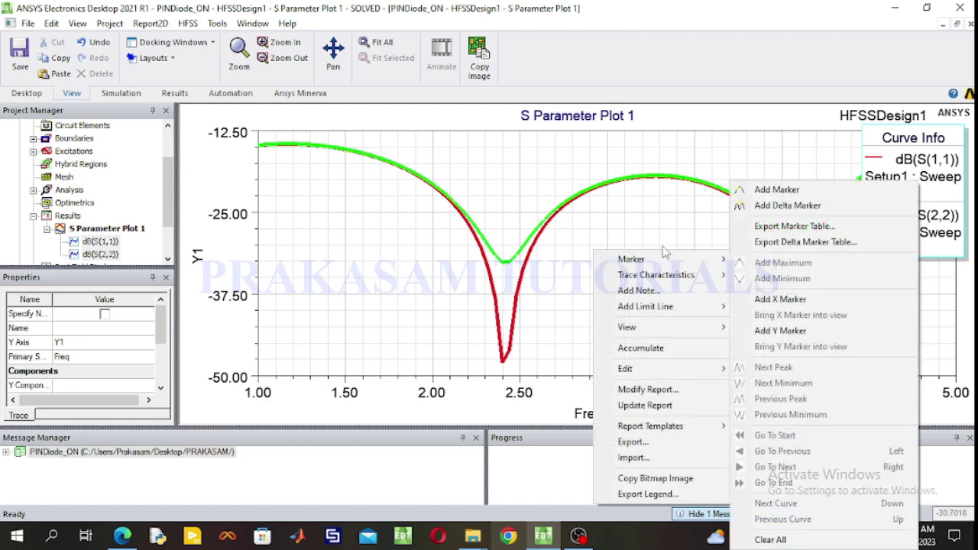
pyautogui.click(760, 192)
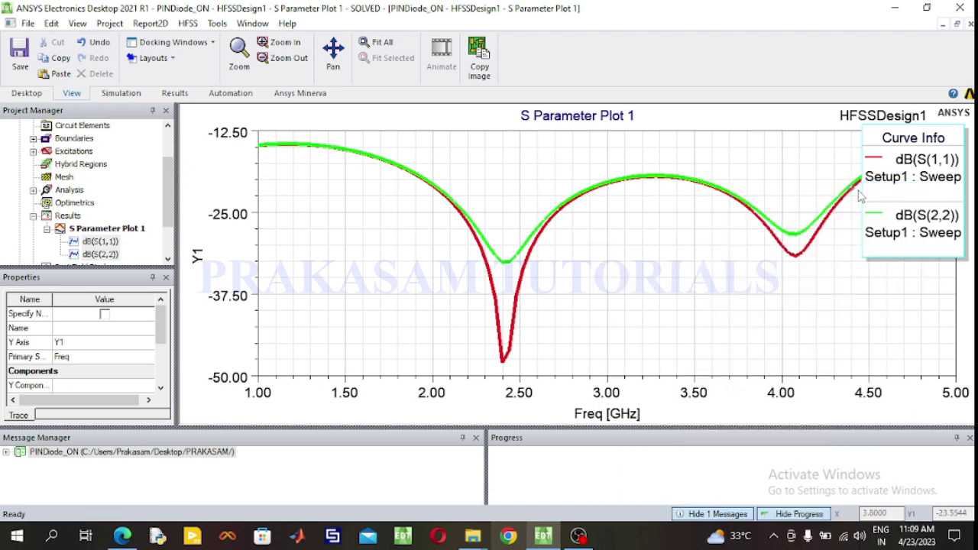
pyautogui.click(506, 366)
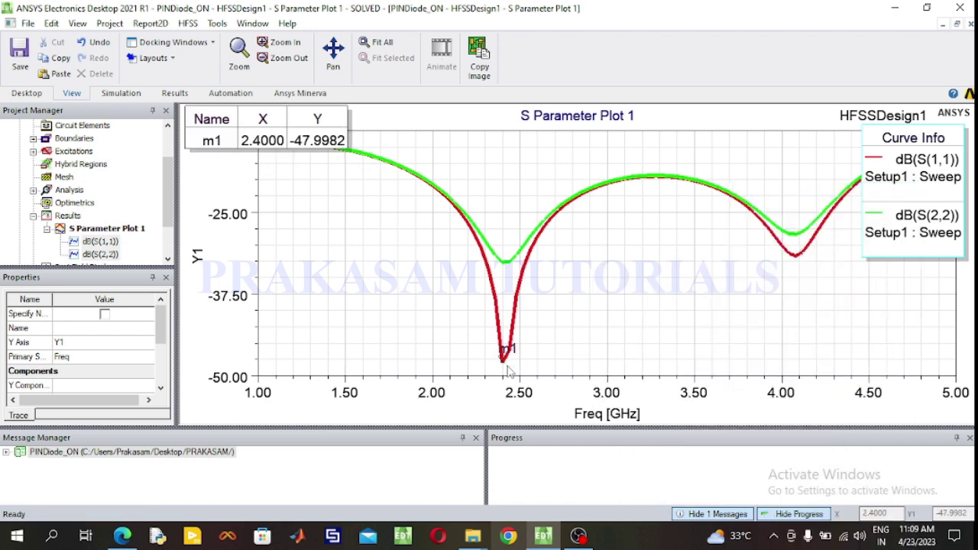
pyautogui.click(503, 263)
pyautogui.rightClick(412, 289)
pyautogui.click(440, 237)
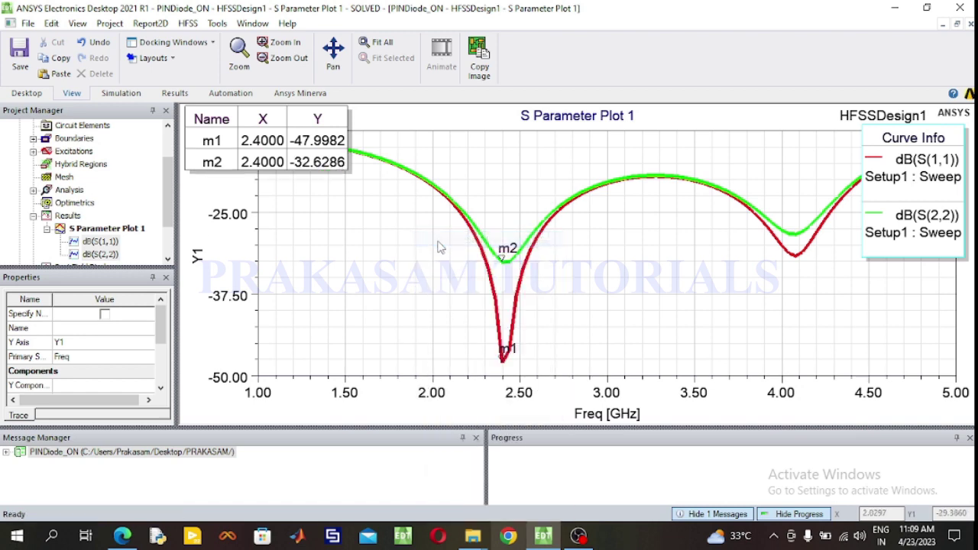
# Move the marker table into the empty plot area below the curves, beside the 2.4 GHz dip, and select the S(2,2) marker.
pyautogui.click(242, 152)
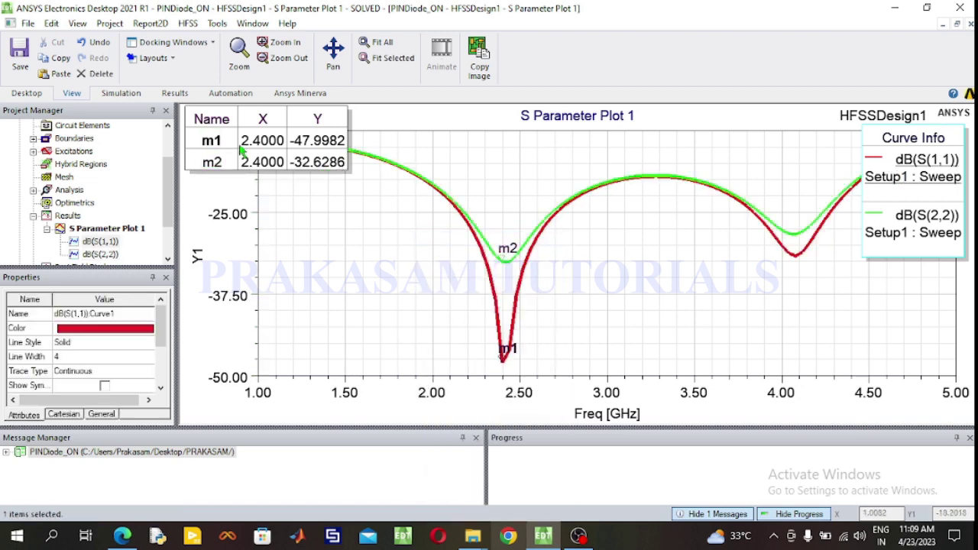
pyautogui.moveTo(263, 123); pyautogui.dragTo(362, 251)
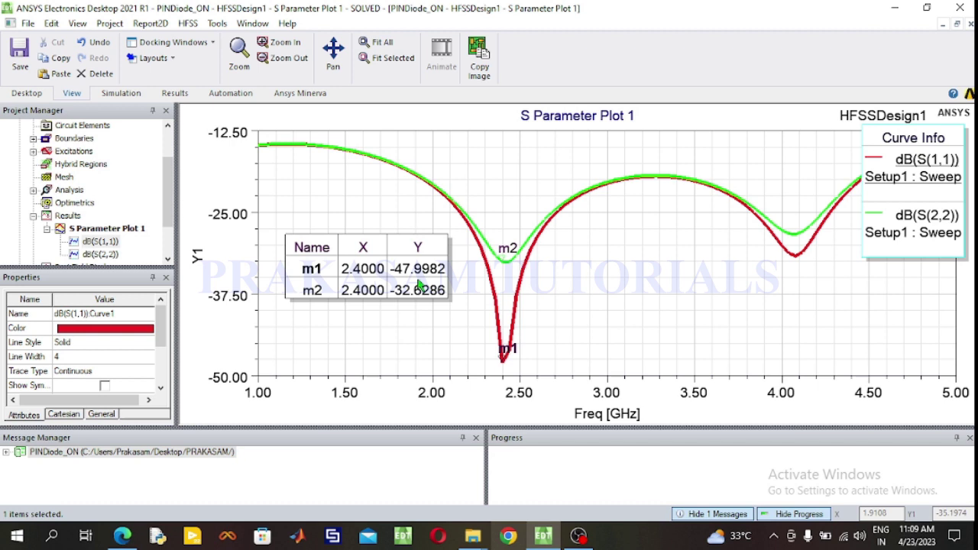
pyautogui.click(516, 262)
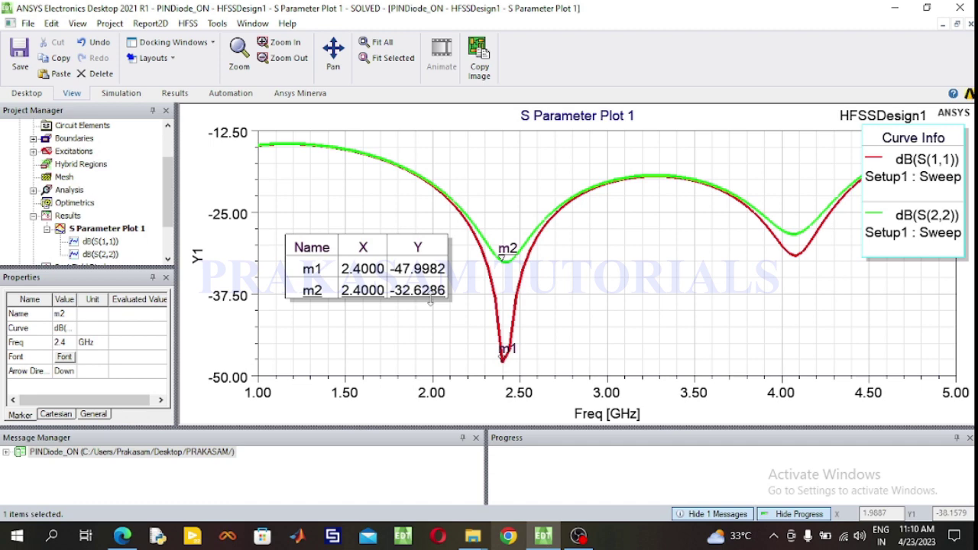
# Create a rectangular modal solution data plot of VSWR(1) and VSWR(2) against frequency for Setup1 : Sweep.
pyautogui.click(34, 217)
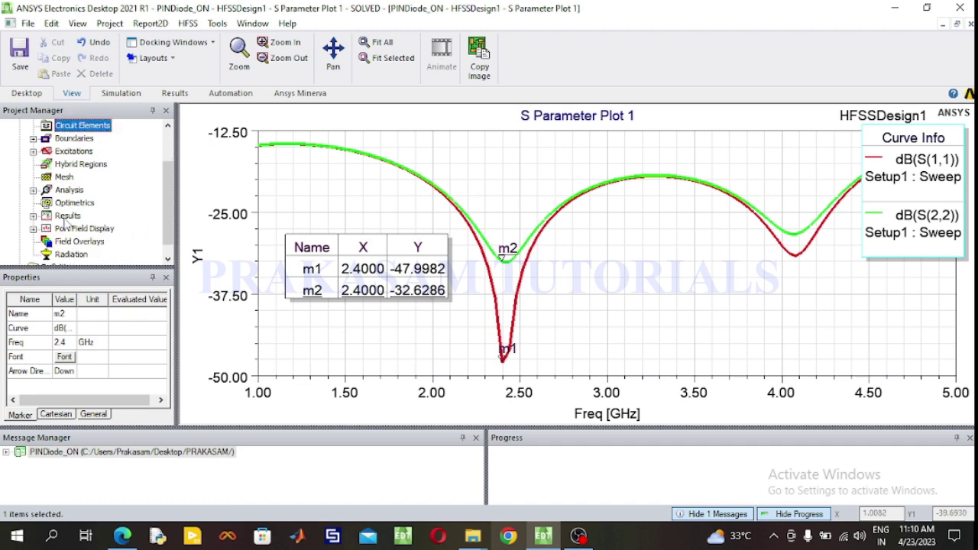
pyautogui.rightClick(66, 220)
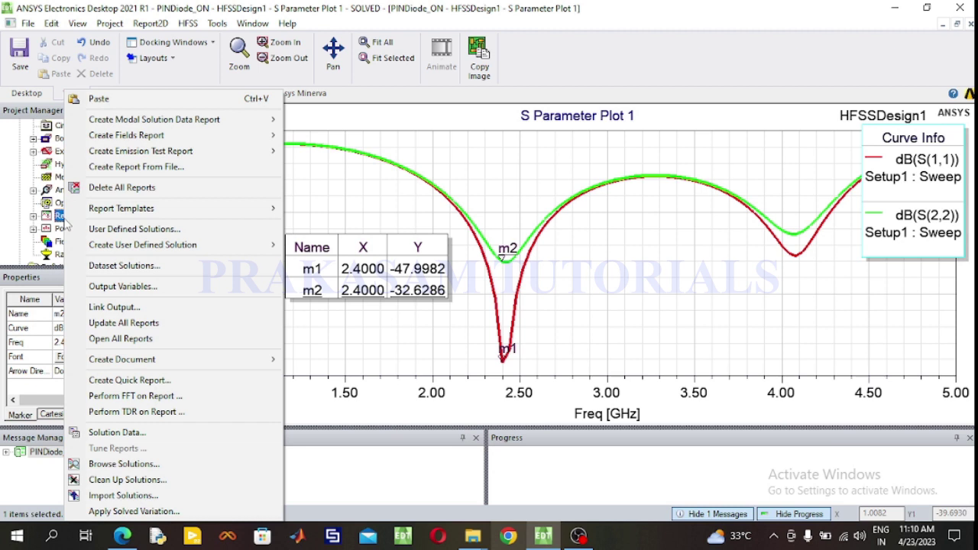
pyautogui.moveTo(140, 122)
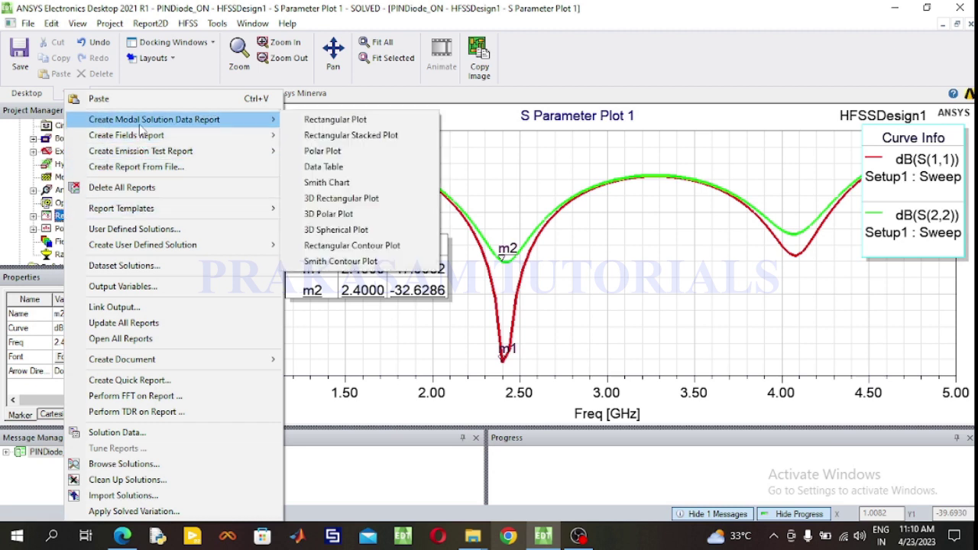
pyautogui.click(318, 122)
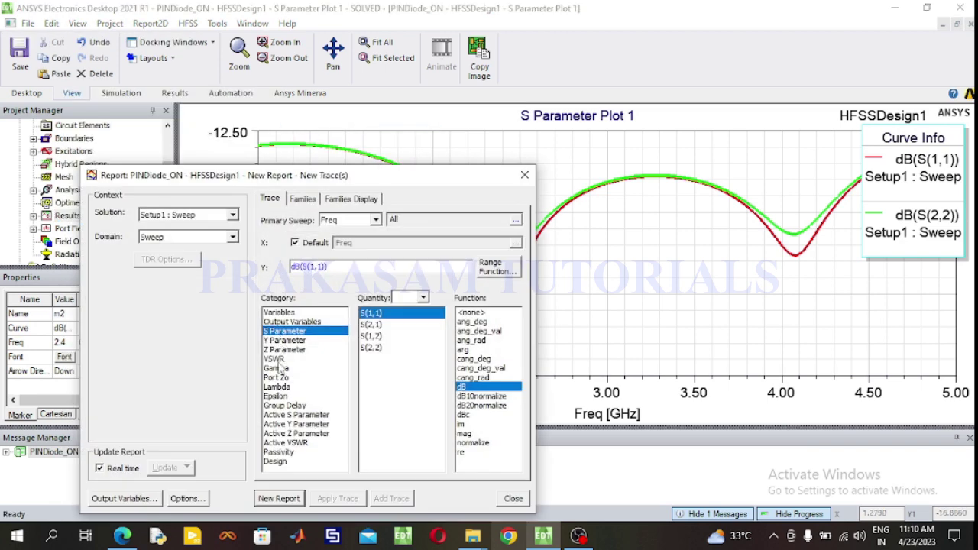
pyautogui.click(282, 359)
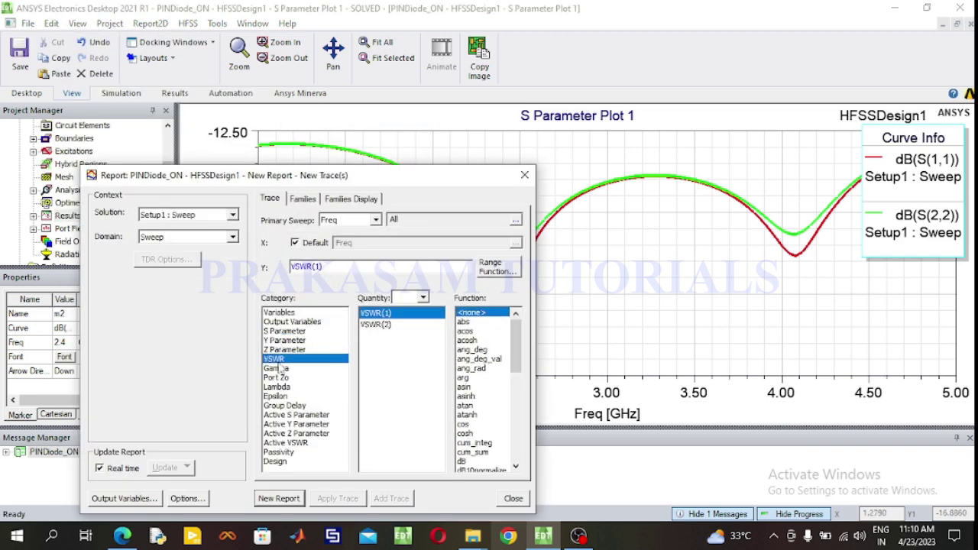
pyautogui.keyDown('ctrl'); pyautogui.click(374, 325); pyautogui.keyUp('ctrl')
pyautogui.click(280, 498)
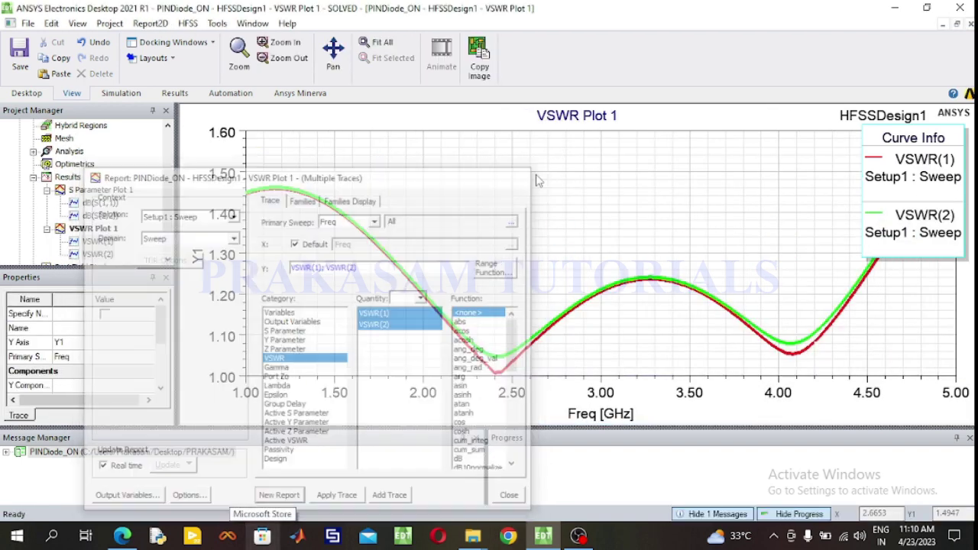
# Add markers at 2.4 GHz on the VSWR(1) and VSWR(2) curves and move the marker table into the empty area above the dip.
pyautogui.rightClick(538, 180)
pyautogui.moveTo(581, 173)
pyautogui.click(722, 186)
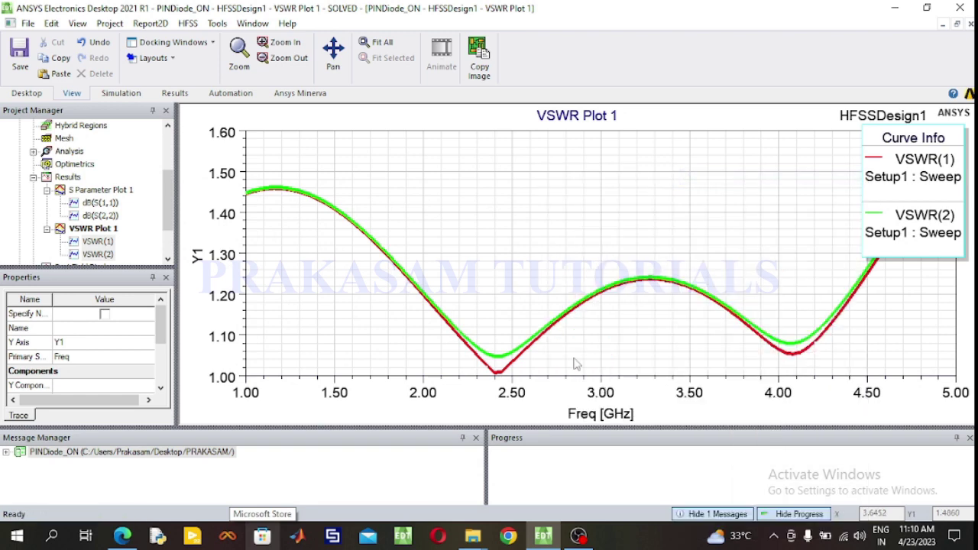
pyautogui.click(498, 384)
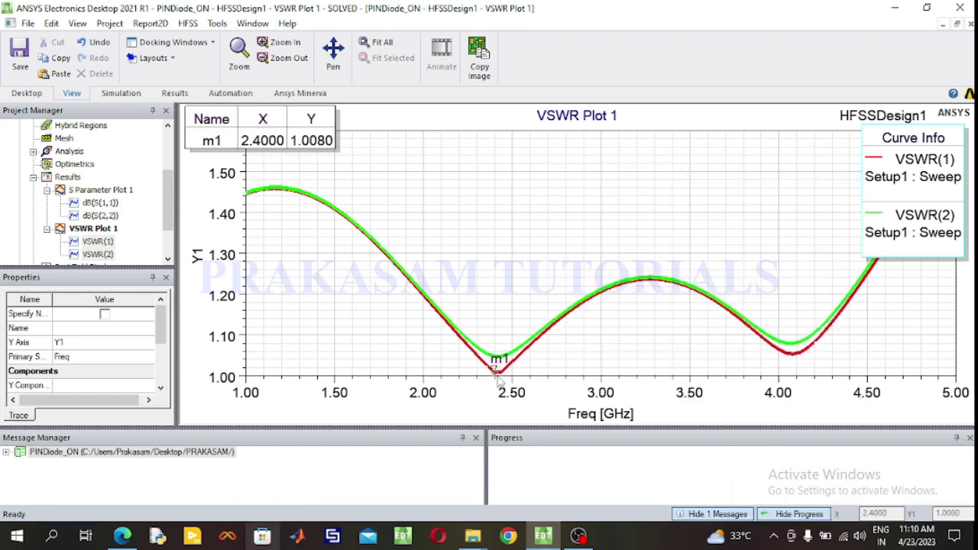
pyautogui.click(499, 358)
pyautogui.rightClick(498, 358)
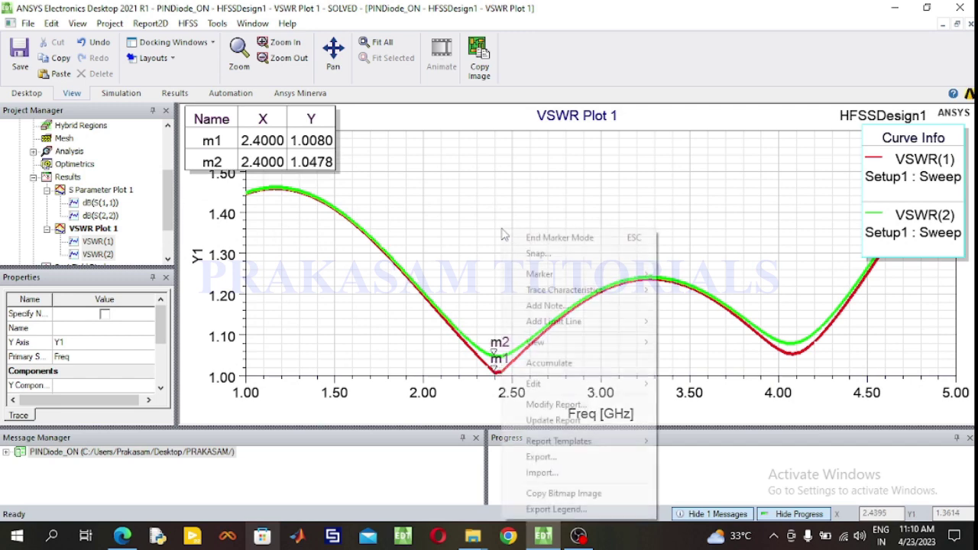
pyautogui.click(527, 236)
pyautogui.moveTo(285, 140)
pyautogui.mouseDown()
pyautogui.moveTo(458, 160)
pyautogui.moveTo(490, 188)
pyautogui.mouseUp()
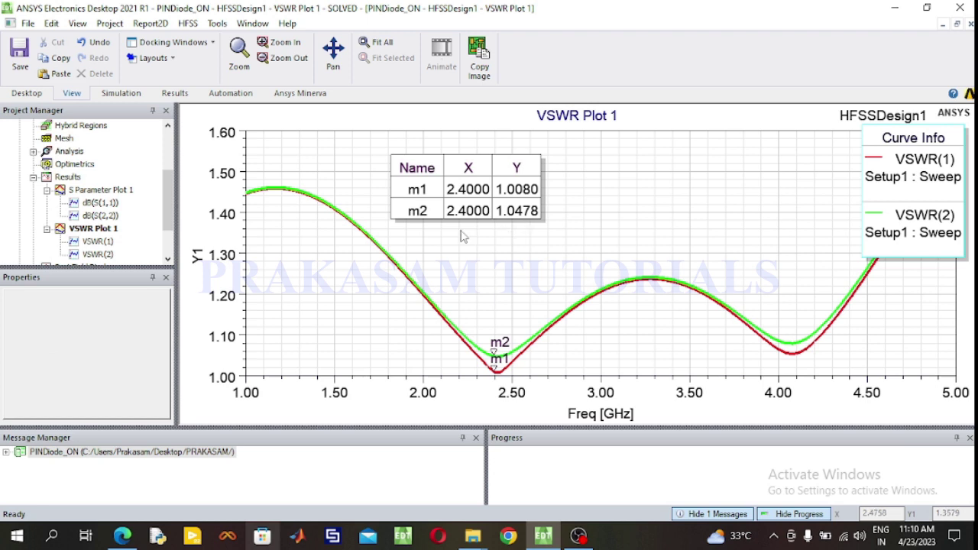
# Insert a far field infinite sphere setup with the Theta stop angle set to 360 deg.
pyautogui.click(47, 190)
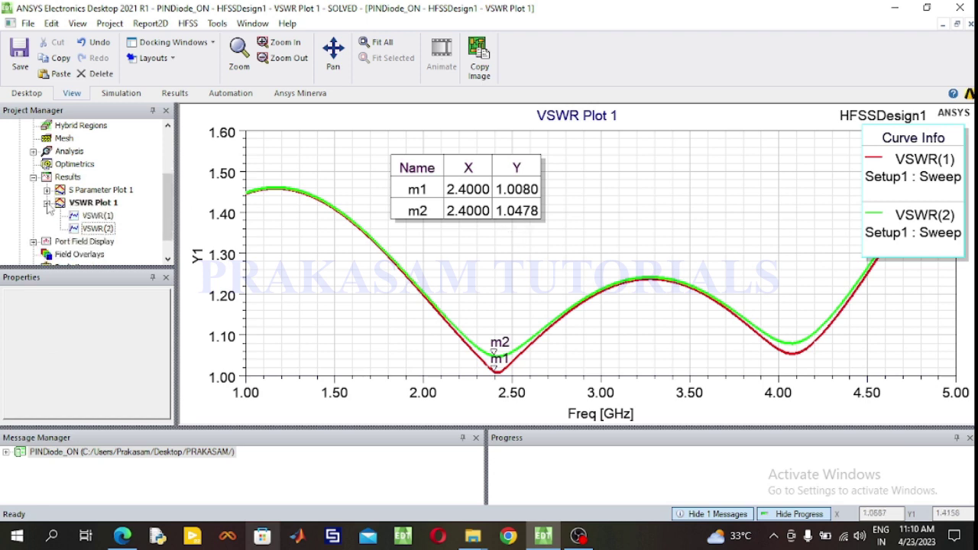
pyautogui.click(47, 203)
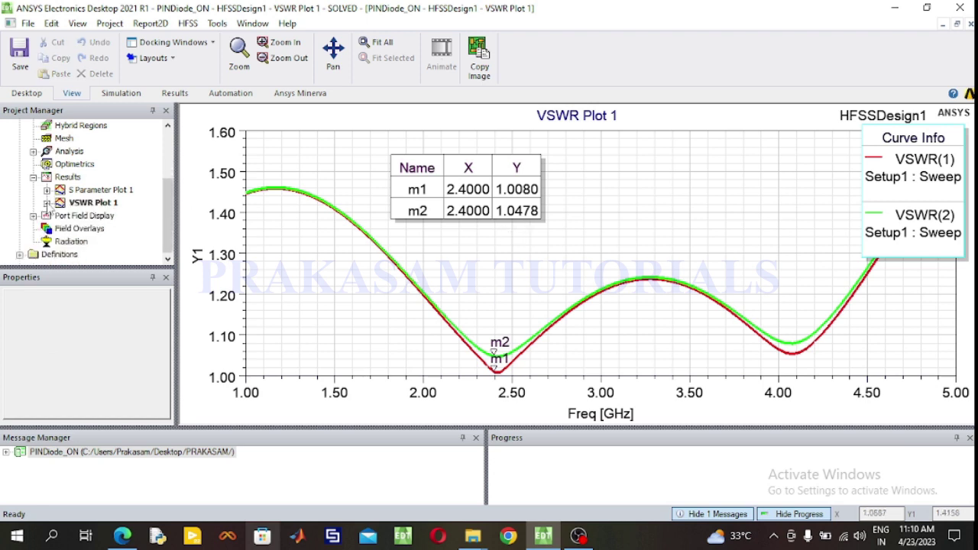
pyautogui.click(72, 244)
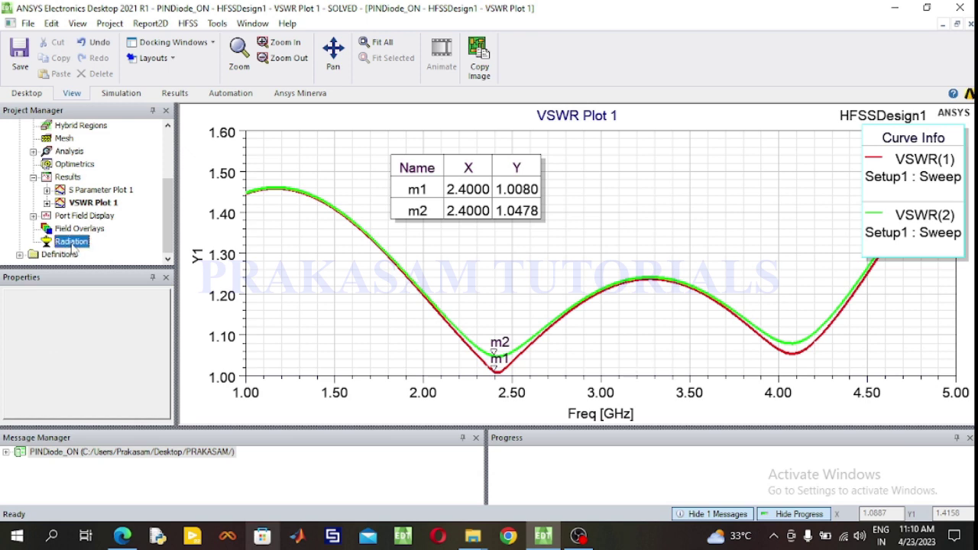
pyautogui.rightClick(73, 246)
pyautogui.moveTo(137, 276)
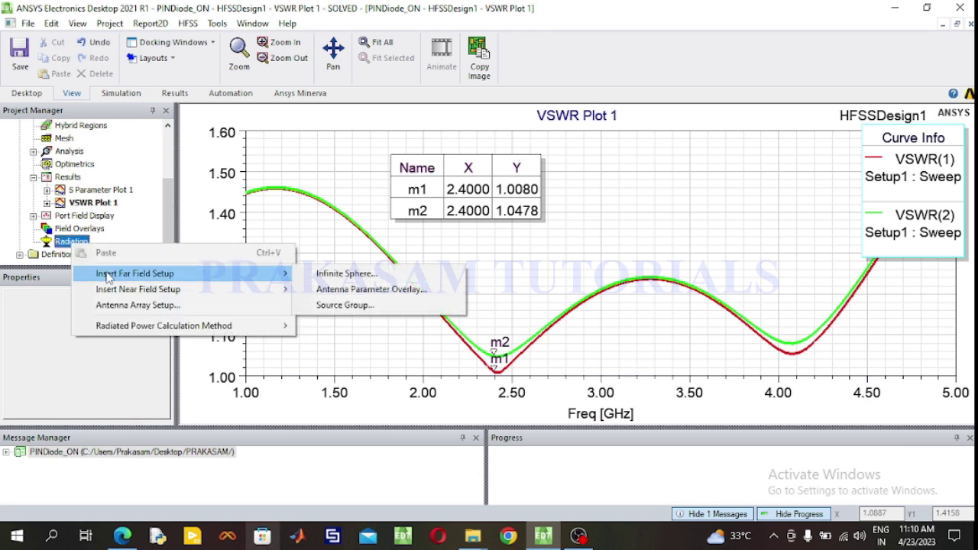
pyautogui.click(325, 274)
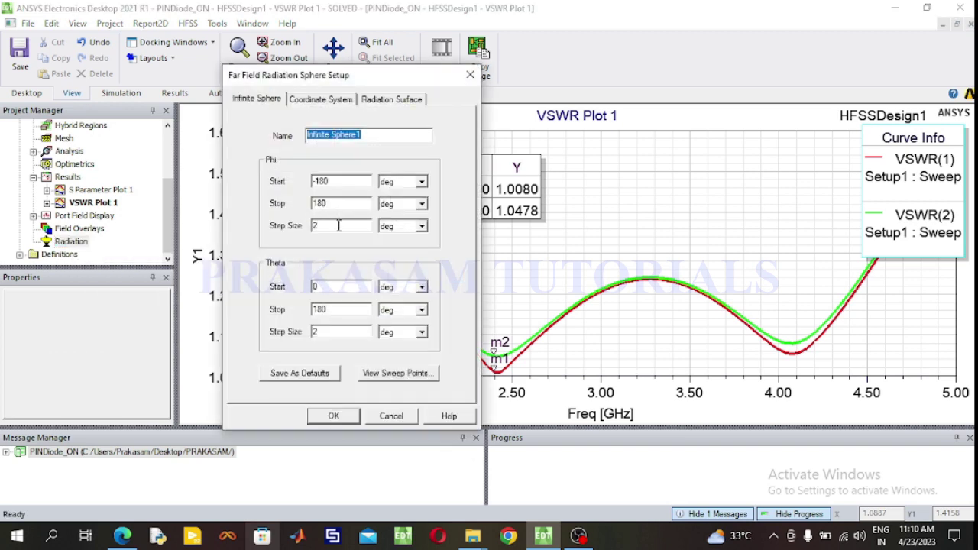
pyautogui.doubleClick(321, 309)
pyautogui.write('360')
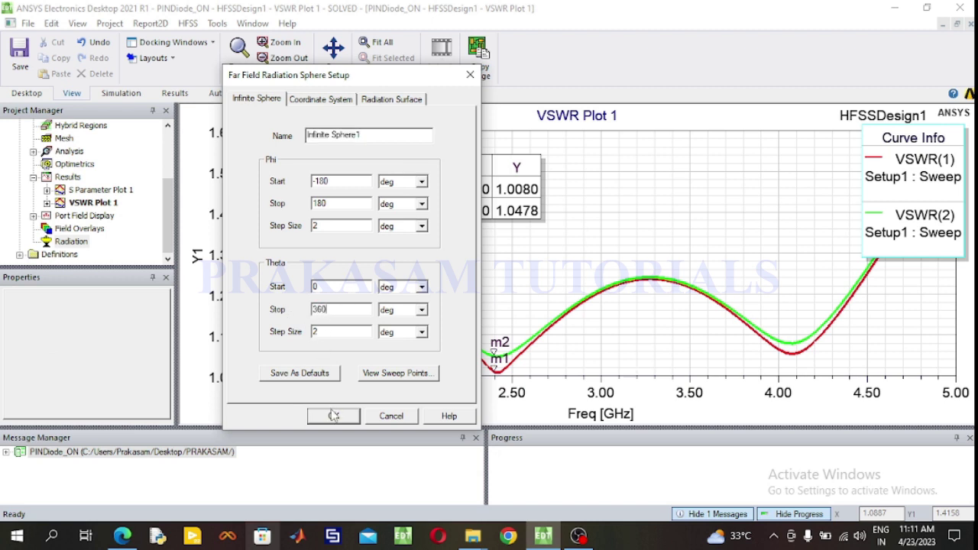
pyautogui.click(333, 415)
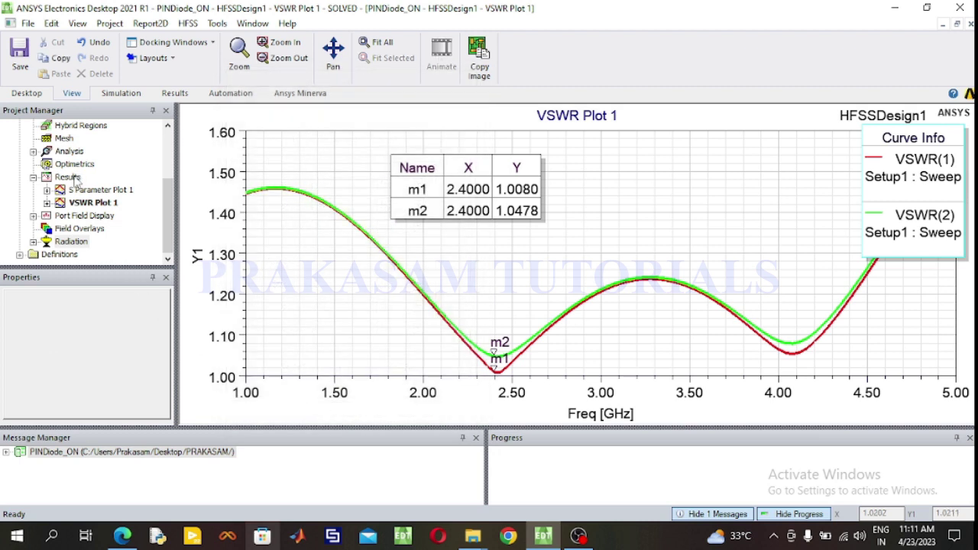
# Start a far fields radiation pattern report of GainTotal in dB for Setup1 : LastAdaptive on Infinite Sphere1.
pyautogui.rightClick(74, 178)
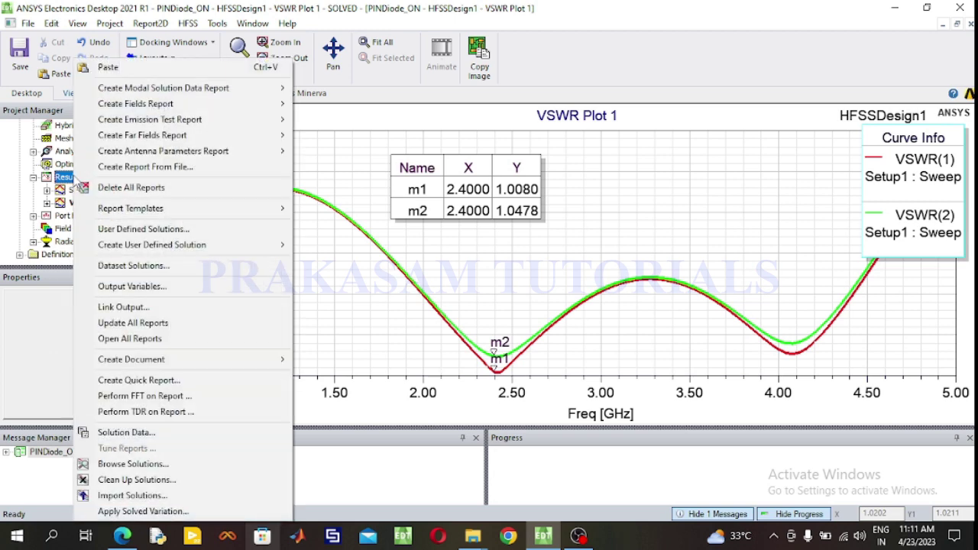
pyautogui.moveTo(150, 142)
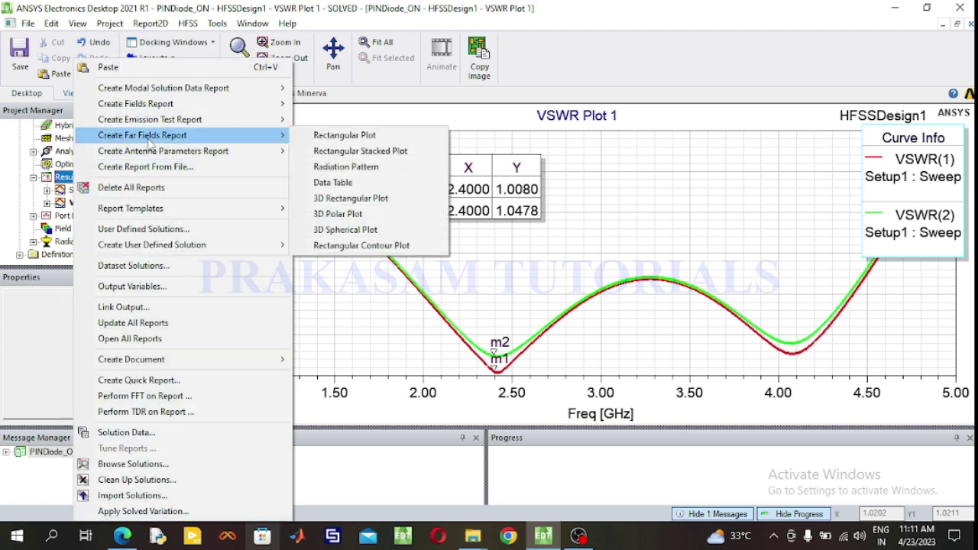
pyautogui.click(342, 168)
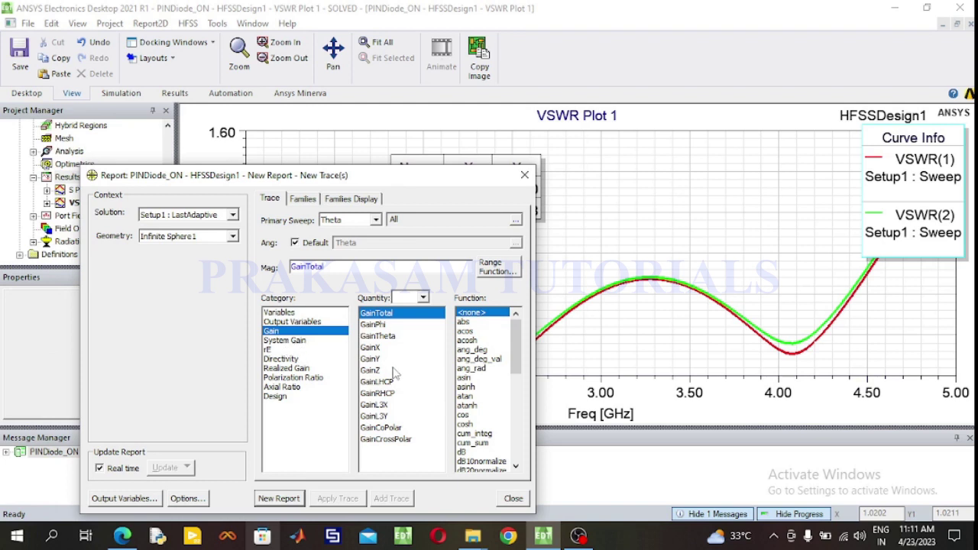
pyautogui.click(462, 453)
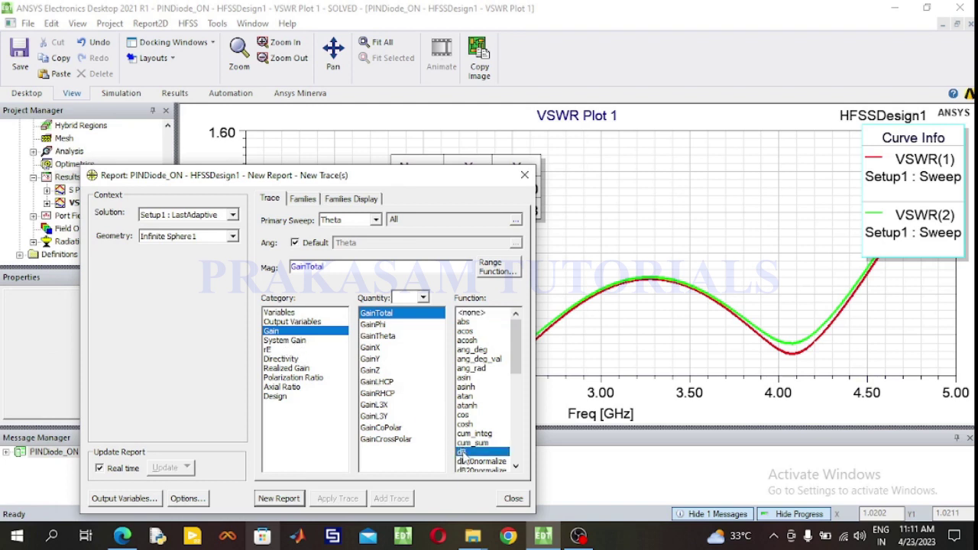
# Restrict the gain pattern's Phi values to -90deg and 90deg at 2.4GHz and create the report.
pyautogui.click(304, 199)
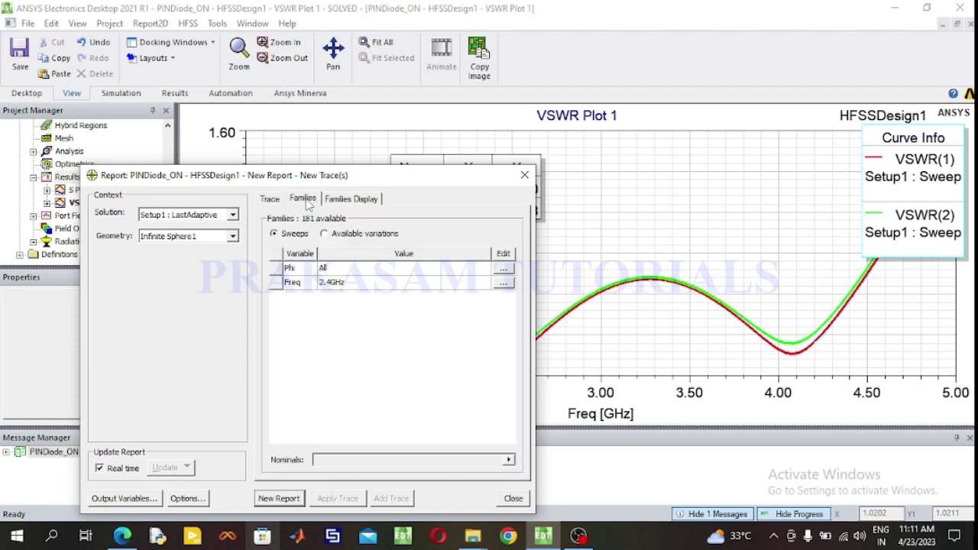
pyautogui.click(505, 272)
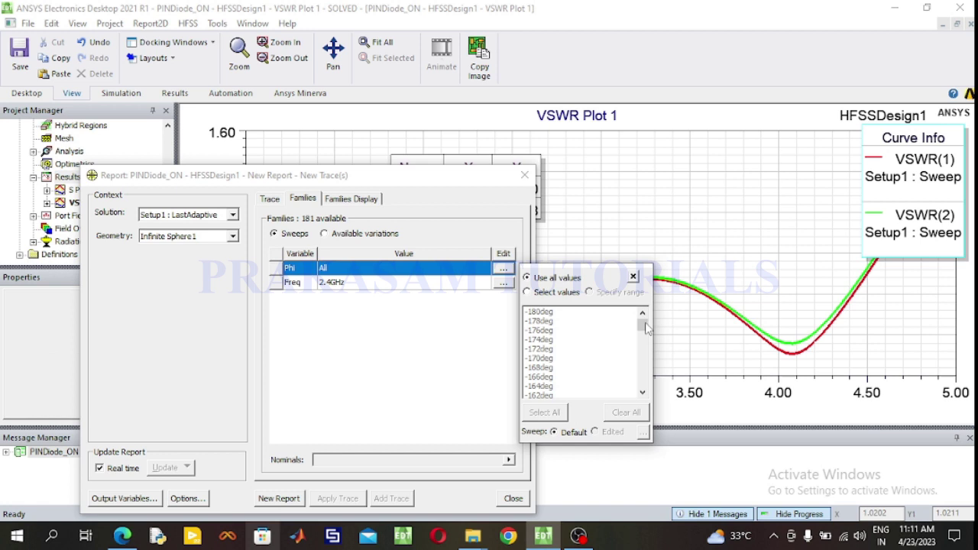
pyautogui.click(543, 348)
pyautogui.scroll(-2, 546, 354)
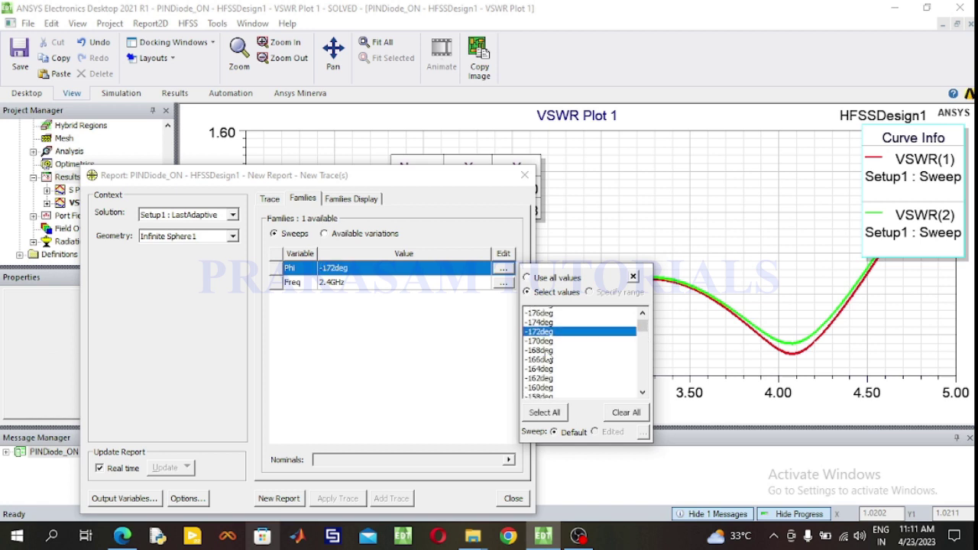
pyautogui.scroll(-6, 546, 354)
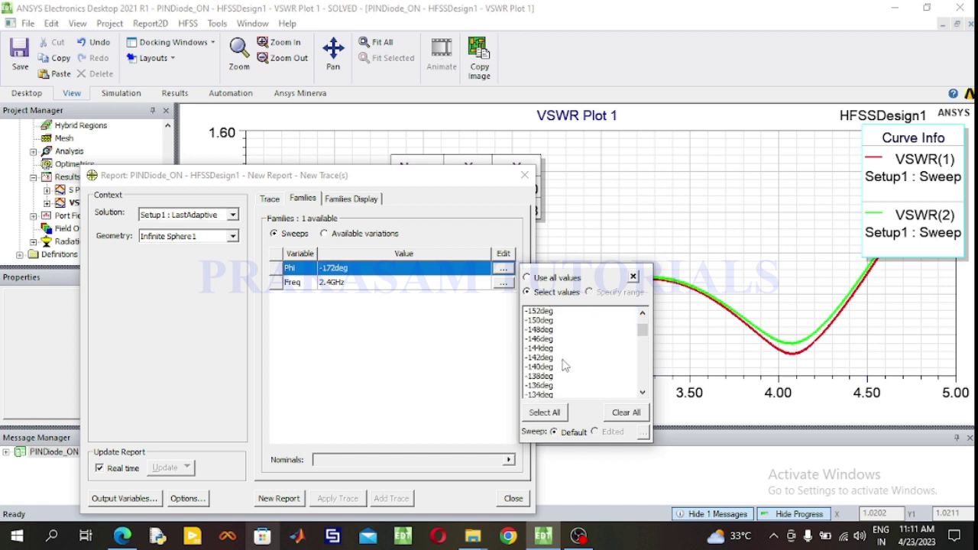
pyautogui.scroll(-4, 566, 365)
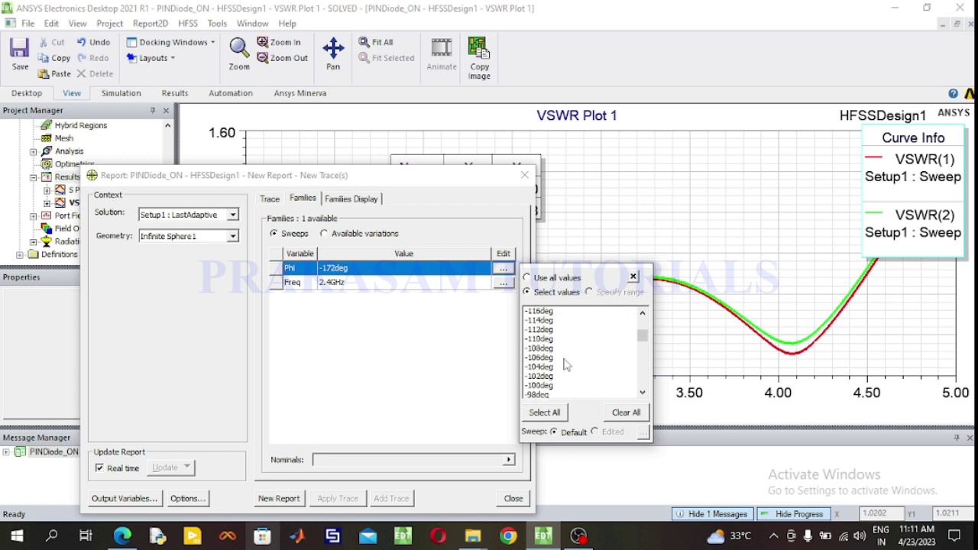
pyautogui.scroll(-2, 566, 365)
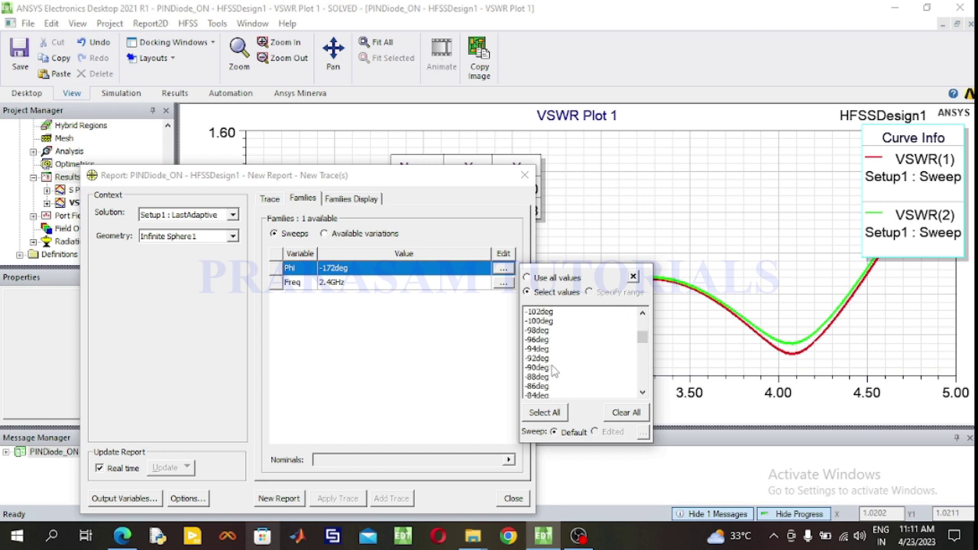
pyautogui.click(581, 368)
pyautogui.scroll(-18, 581, 372)
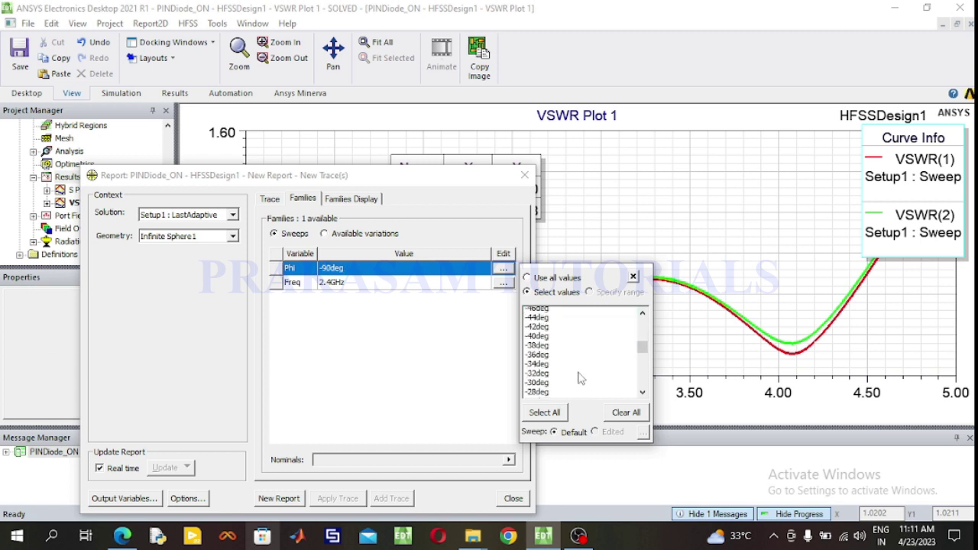
pyautogui.scroll(-7, 578, 378)
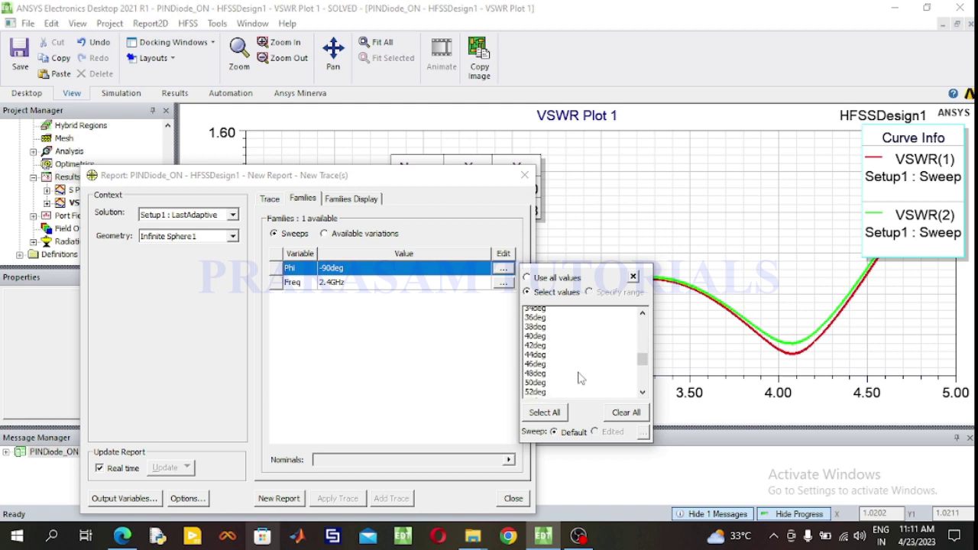
pyautogui.scroll(-5, 579, 378)
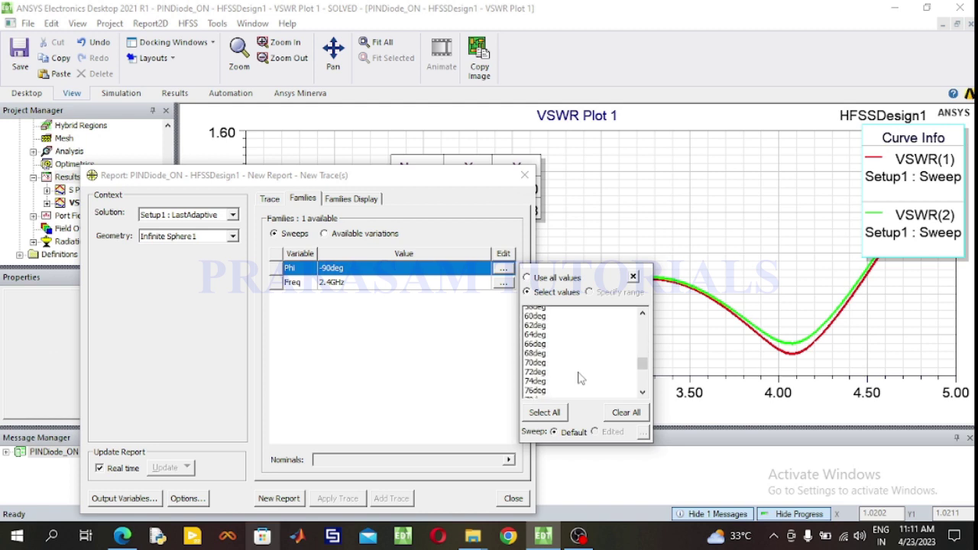
pyautogui.scroll(-1, 579, 378)
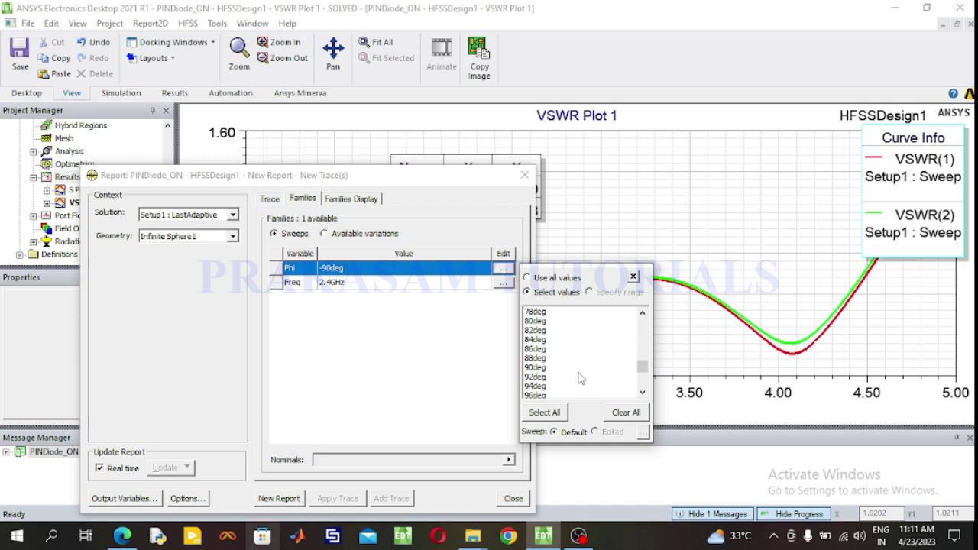
pyautogui.keyDown('ctrl'); pyautogui.click(535, 367); pyautogui.keyUp('ctrl')
pyautogui.click(428, 373)
pyautogui.click(269, 200)
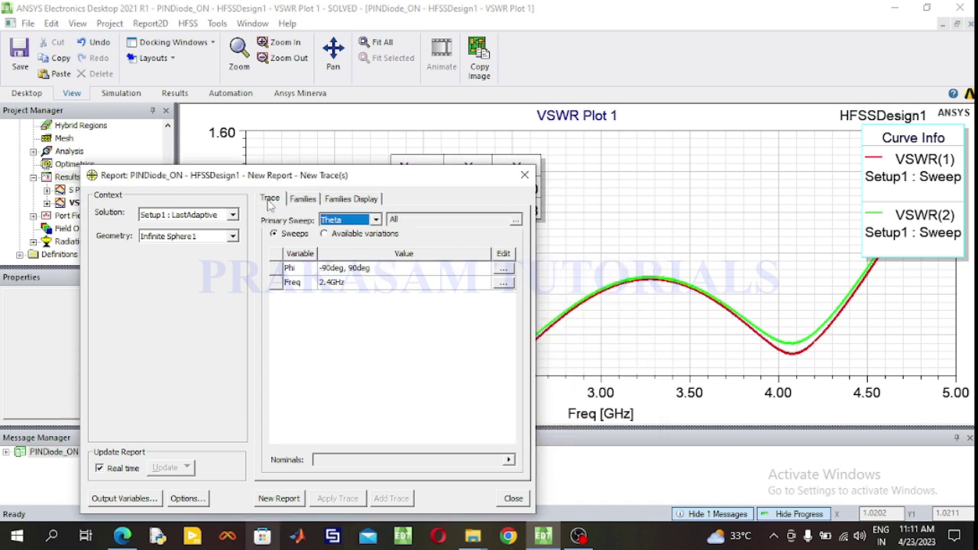
pyautogui.click(279, 498)
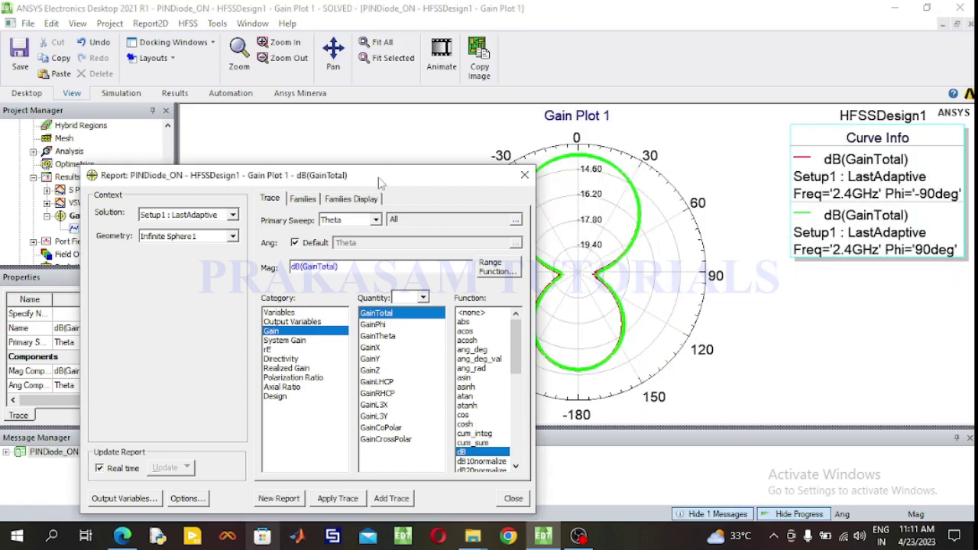
# Create a directivity radiation pattern report plotting DirTotal both in dB and without a function, with Theta as the primary sweep.
pyautogui.moveTo(380, 183); pyautogui.dragTo(319, 133)
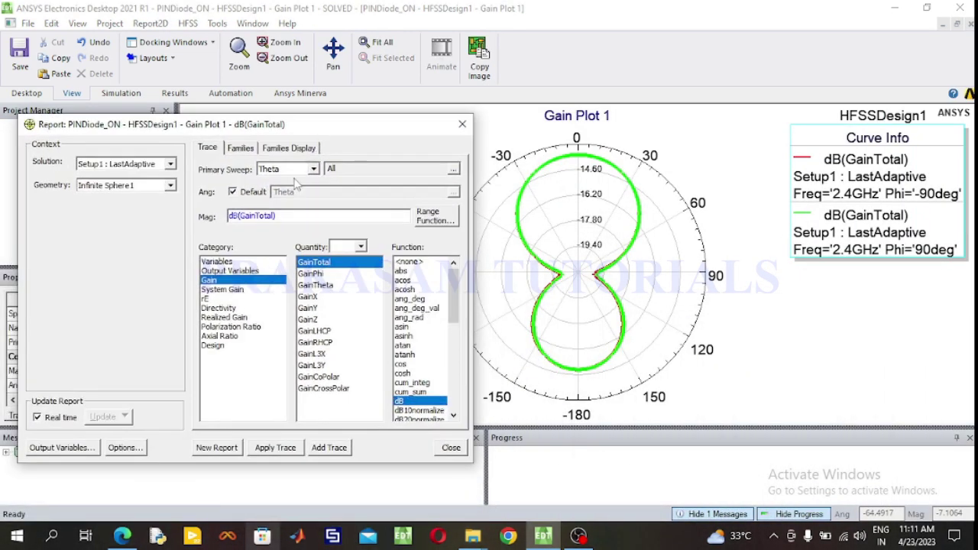
pyautogui.click(218, 309)
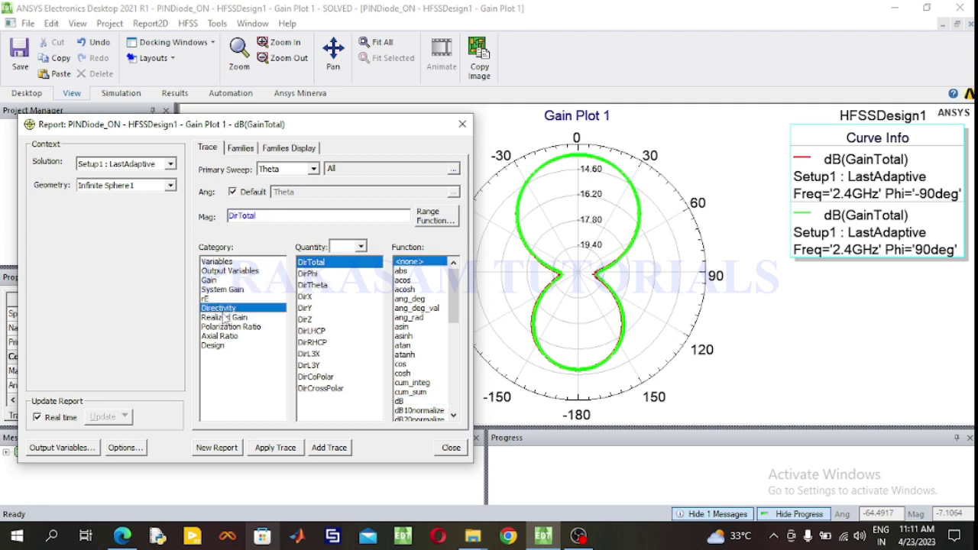
pyautogui.click(399, 402)
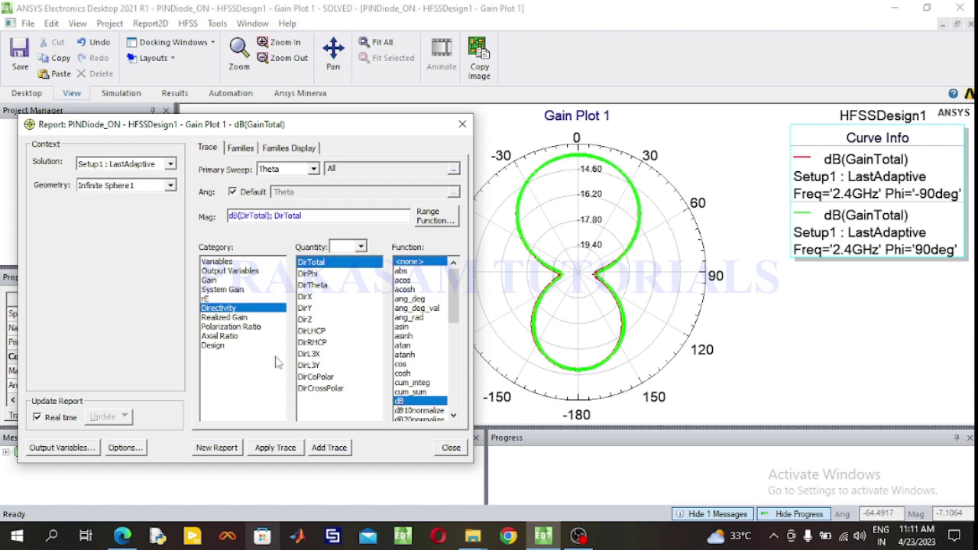
pyautogui.click(221, 448)
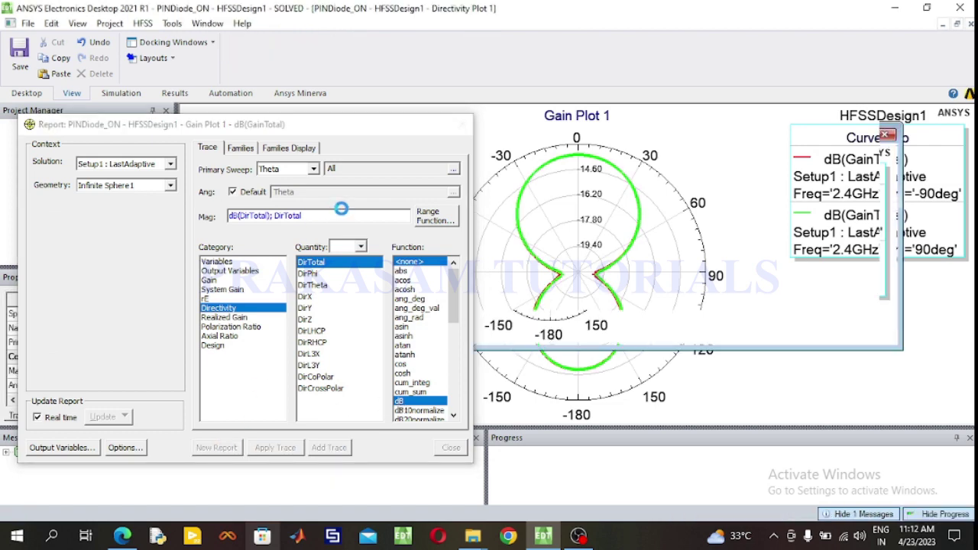
pyautogui.moveTo(361, 132); pyautogui.dragTo(347, 151)
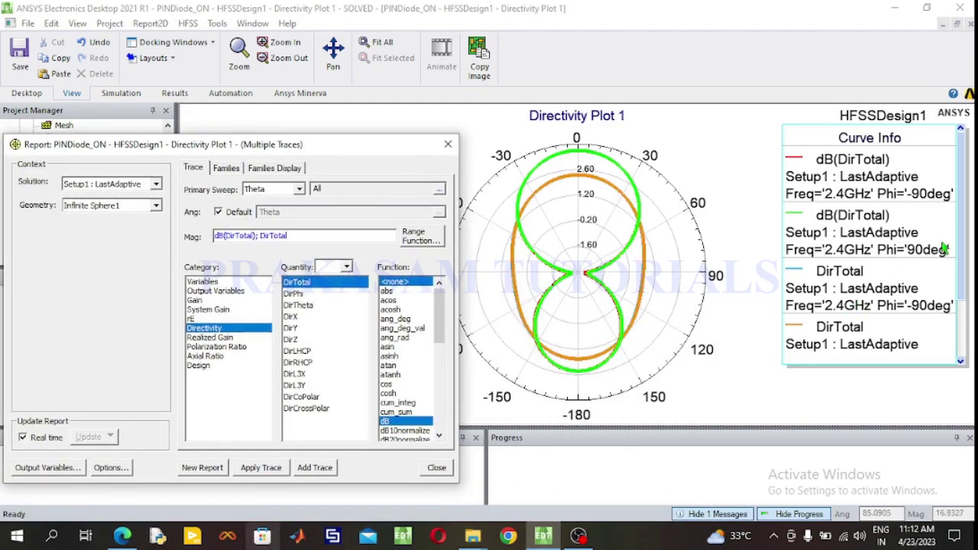
pyautogui.click(972, 290)
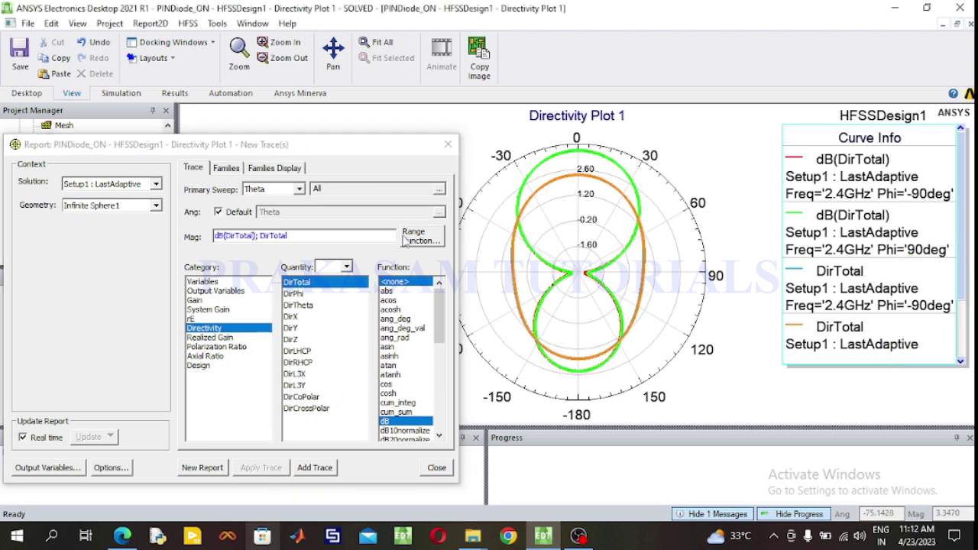
pyautogui.click(448, 145)
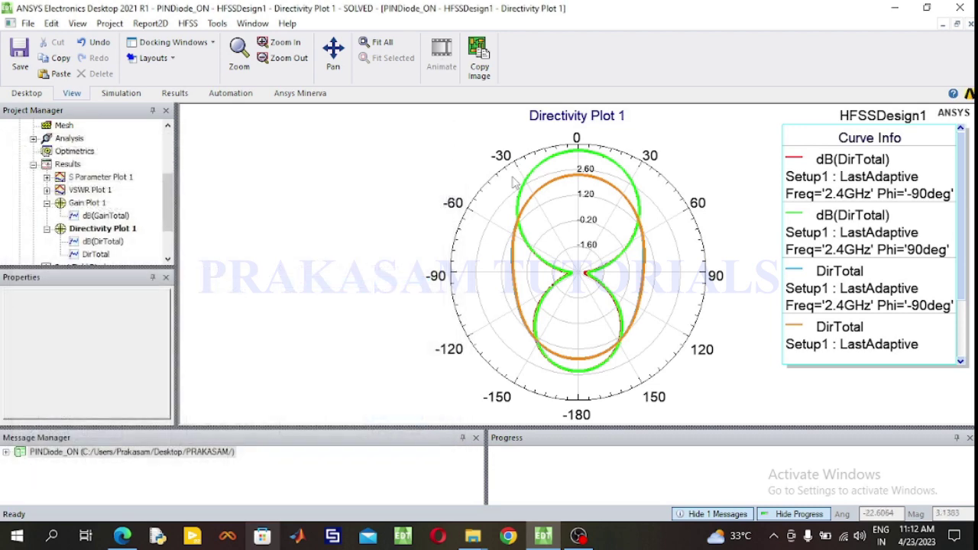
# Delete the plain DirTotal trace from Directivity Plot 1, keeping only the dB(DirTotal) curves.
pyautogui.click(85, 202)
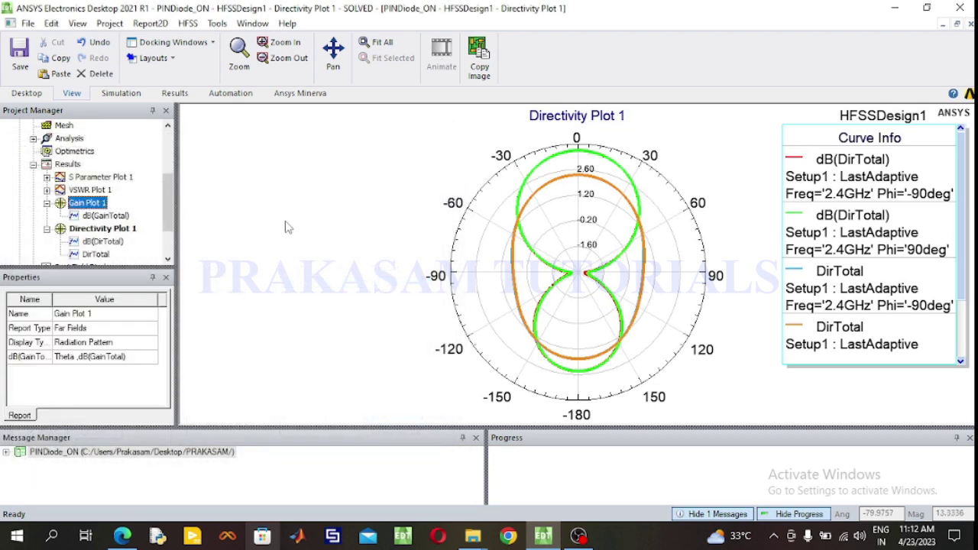
pyautogui.click(595, 287)
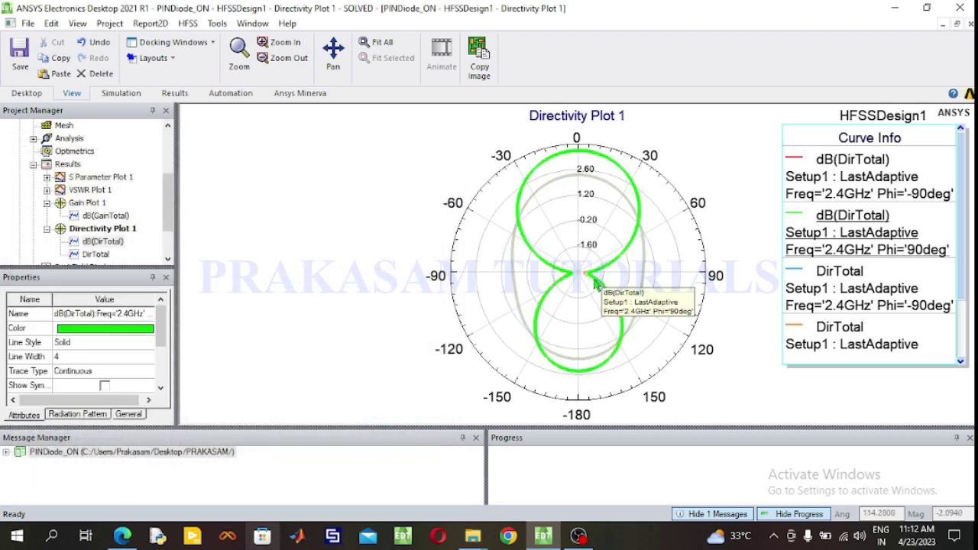
pyautogui.click(873, 194)
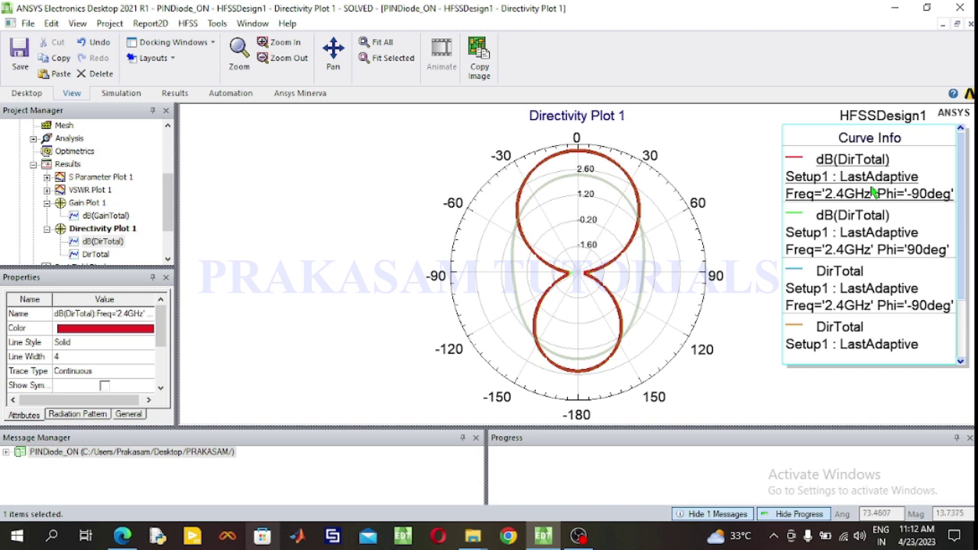
pyautogui.click(872, 233)
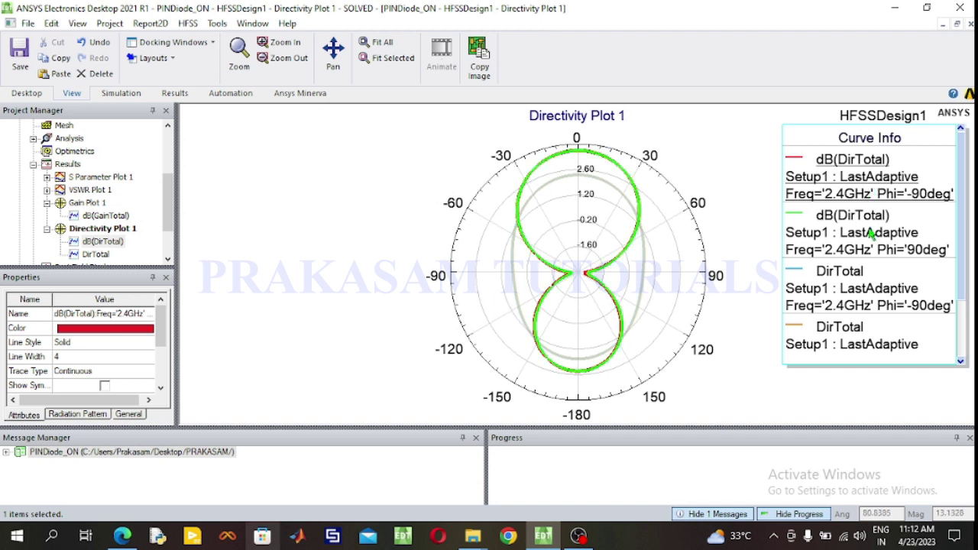
pyautogui.click(869, 298)
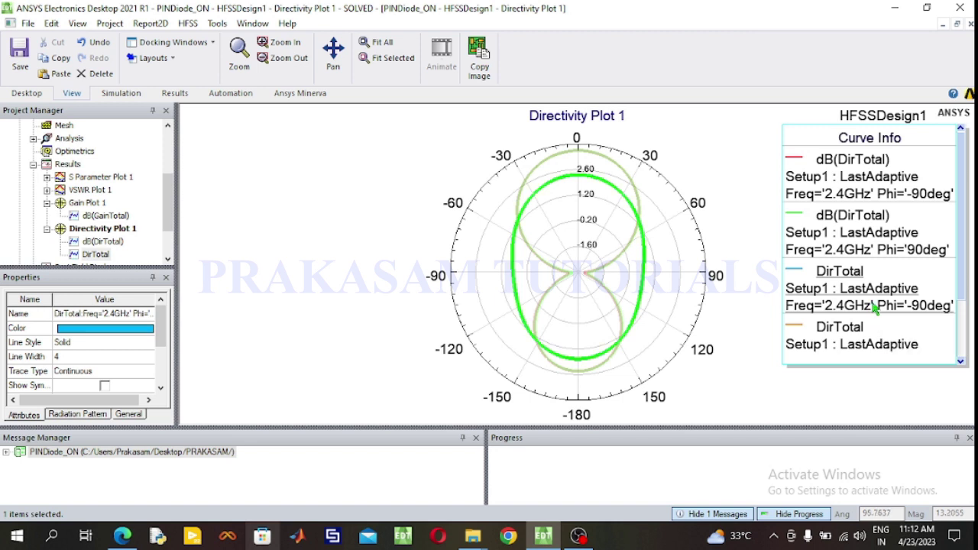
pyautogui.rightClick(874, 305)
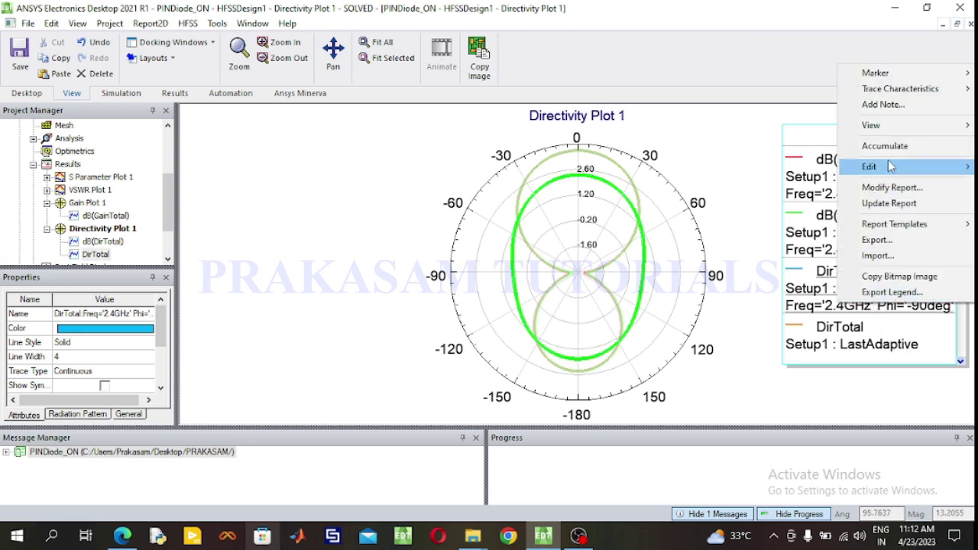
pyautogui.moveTo(891, 166)
pyautogui.click(778, 251)
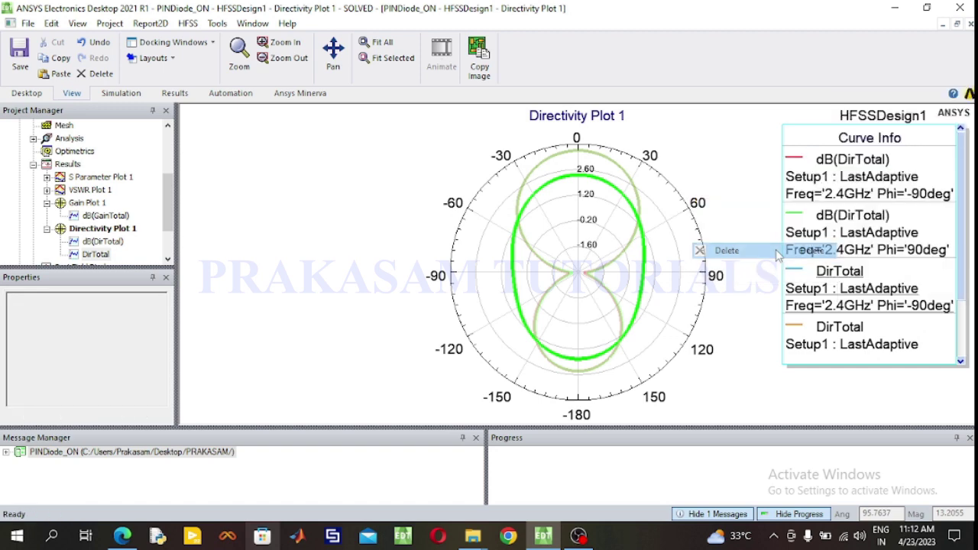
pyautogui.click(799, 314)
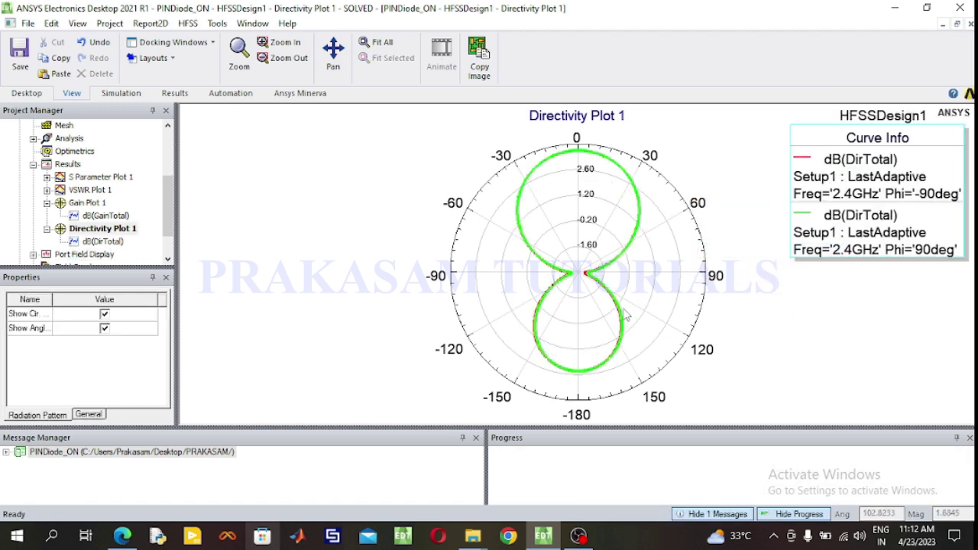
# Reopen Gain Plot 1 for viewing and collapse its trace list in the project tree.
pyautogui.doubleClick(87, 204)
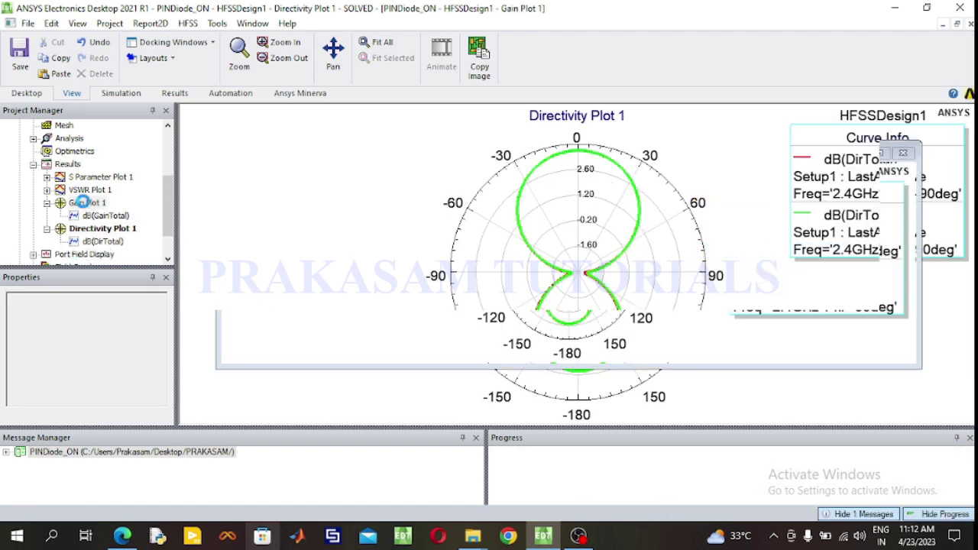
pyautogui.click(80, 228)
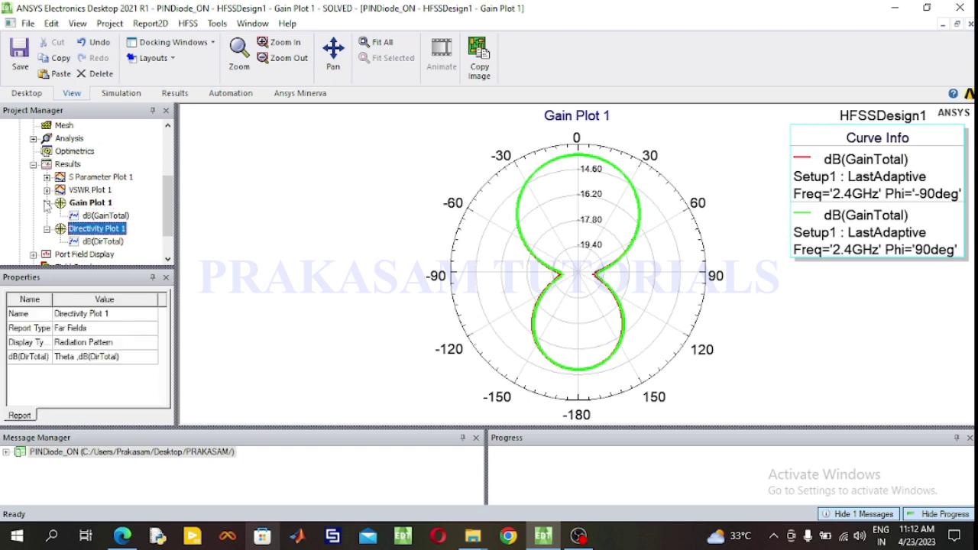
pyautogui.click(46, 203)
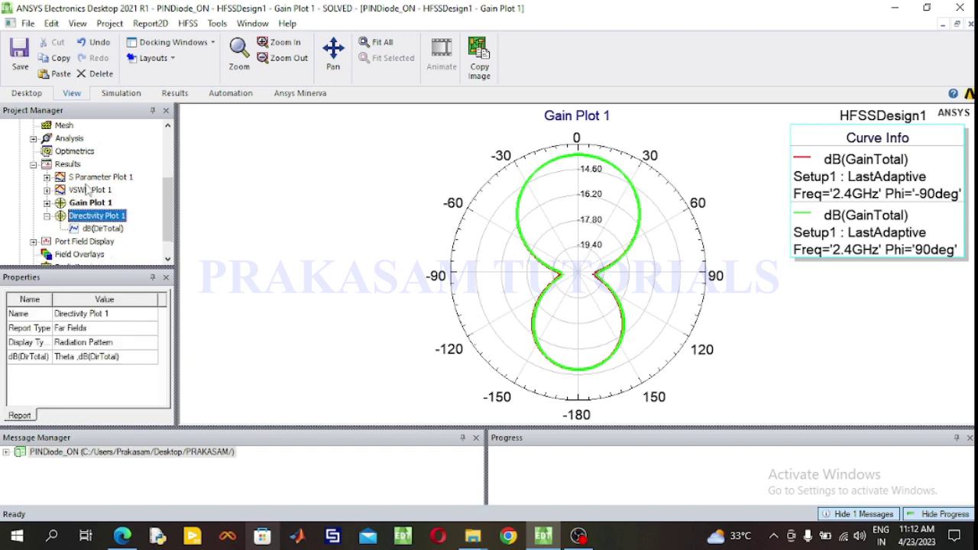
# Create a far fields 3D polar plot of DirTotal in dB for Setup1 : LastAdaptive on Infinite Sphere1.
pyautogui.click(73, 165)
pyautogui.rightClick(73, 165)
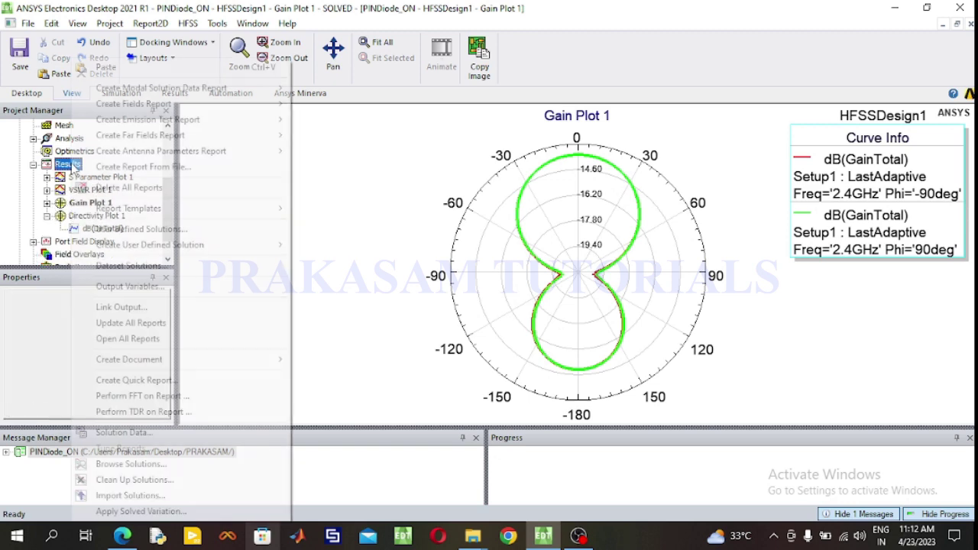
pyautogui.moveTo(119, 145)
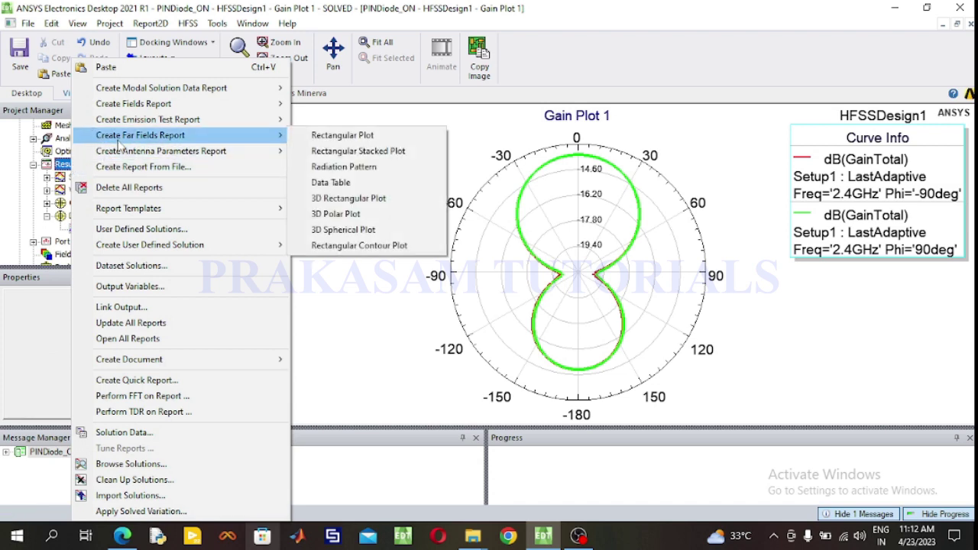
pyautogui.click(336, 214)
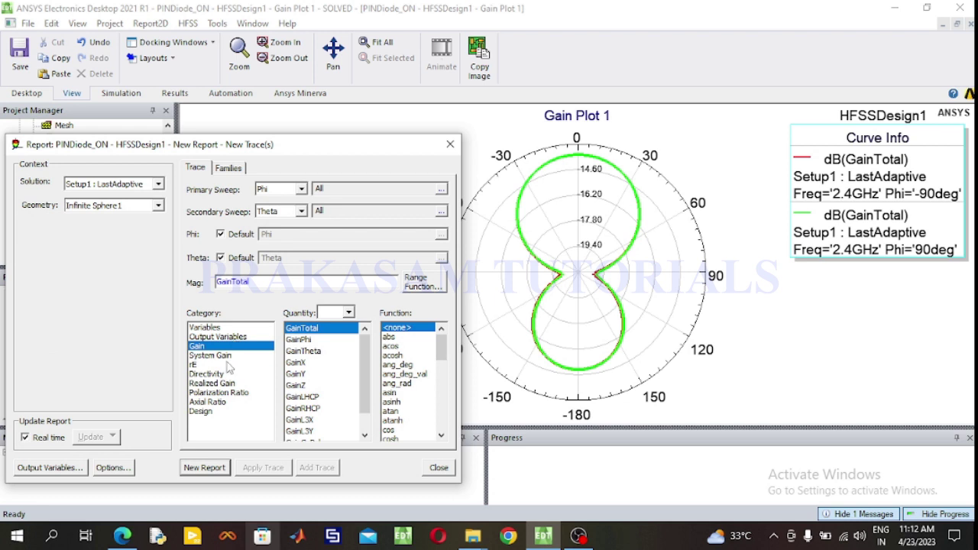
pyautogui.click(206, 375)
pyautogui.scroll(-4, 443, 357)
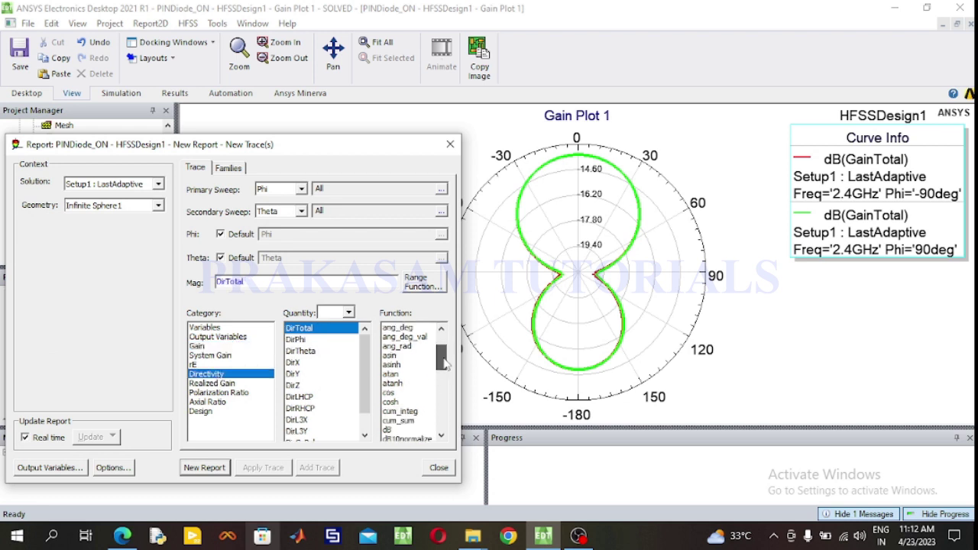
pyautogui.click(399, 385)
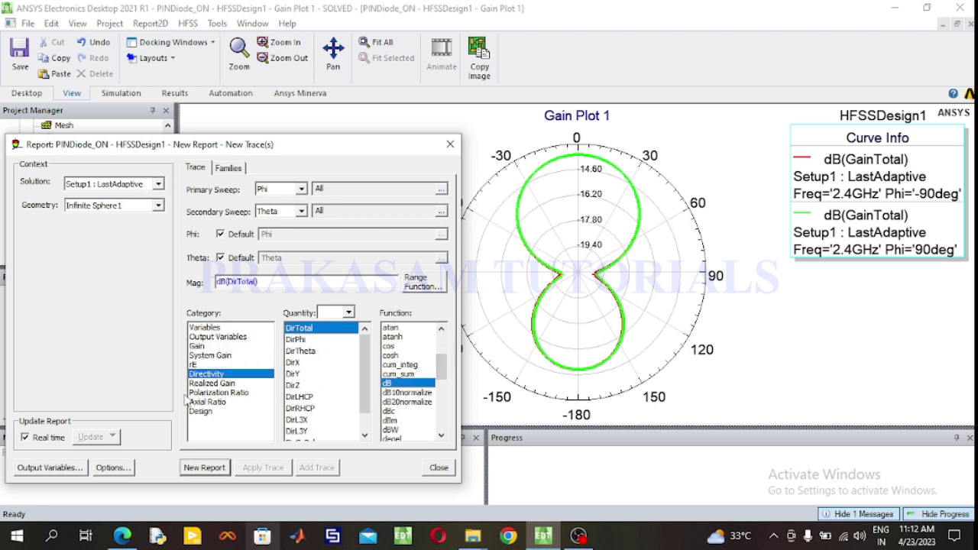
pyautogui.click(203, 468)
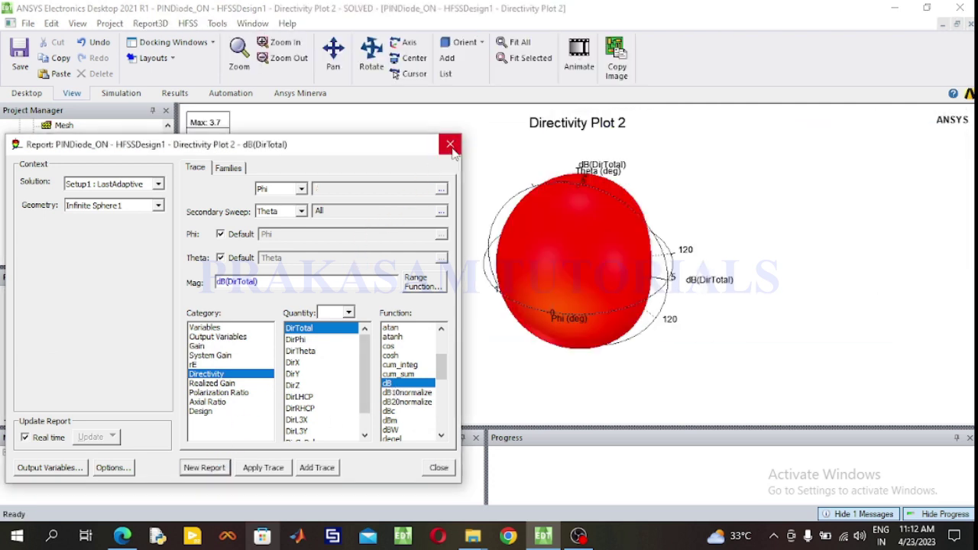
pyautogui.click(451, 146)
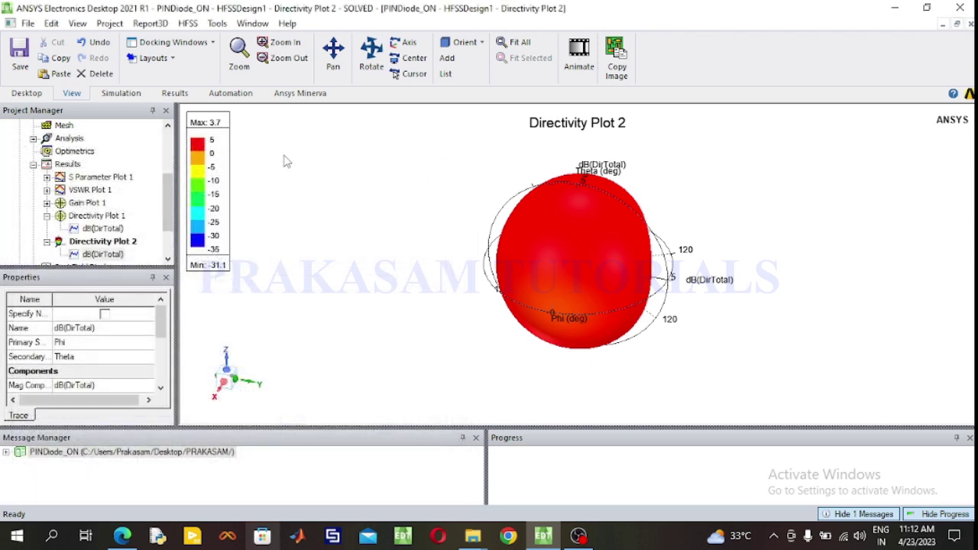
pyautogui.click(46, 217)
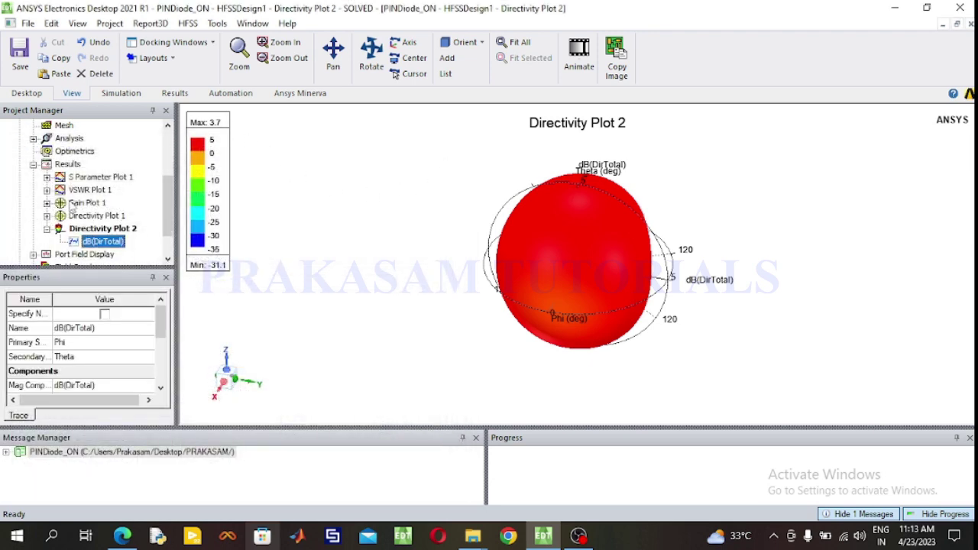
# Return to the HFSSDesign1 3D model, hide RadiationBoundary and fit the remaining geometry to the view.
pyautogui.scroll(3, 77, 184)
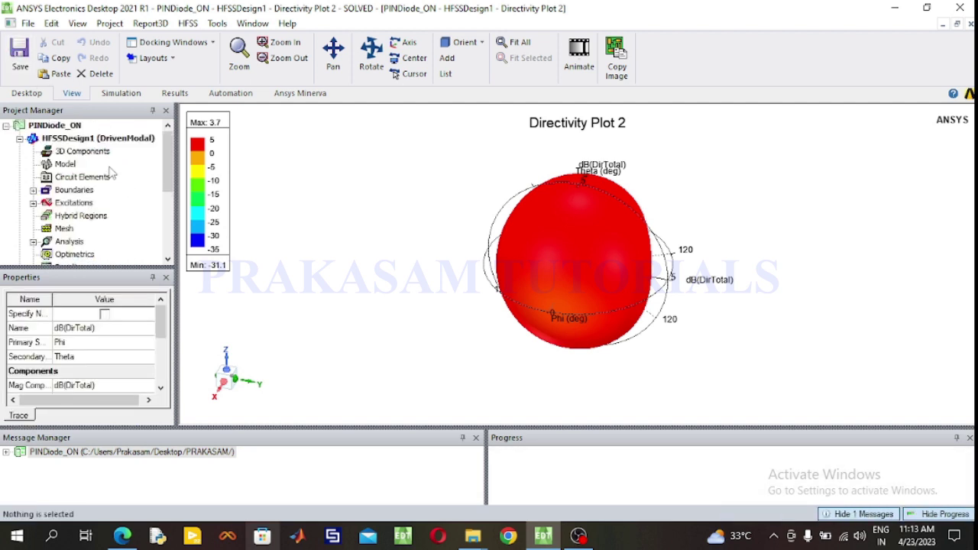
pyautogui.doubleClick(95, 139)
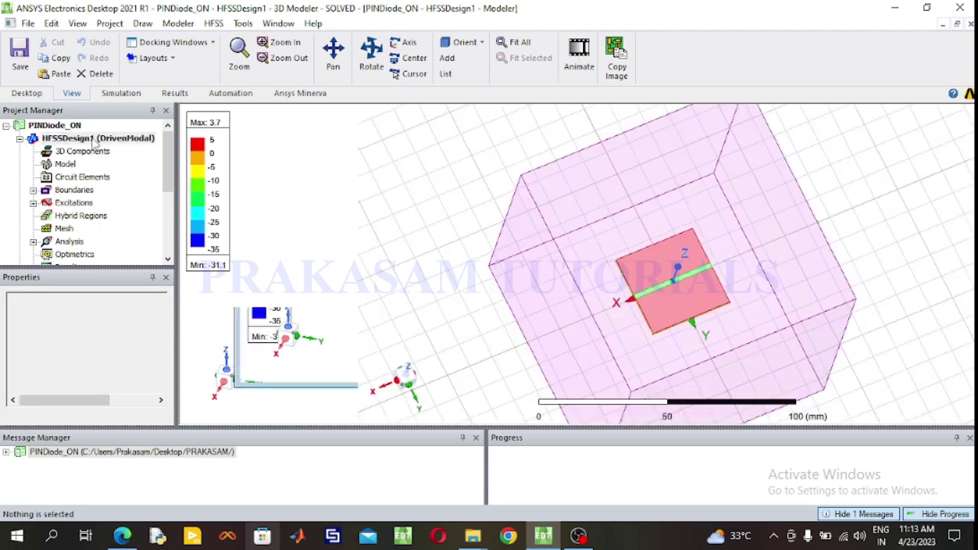
pyautogui.click(225, 59)
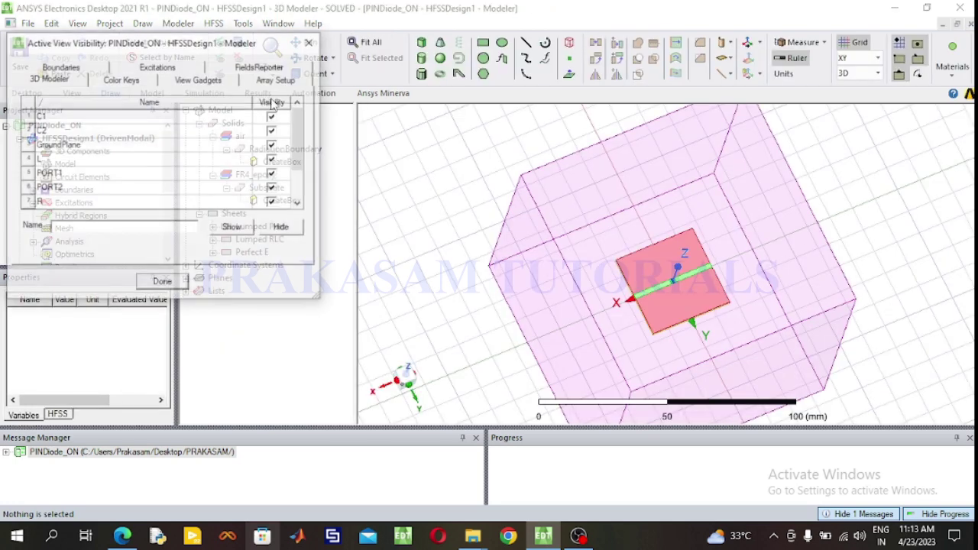
pyautogui.moveTo(299, 142); pyautogui.dragTo(301, 173)
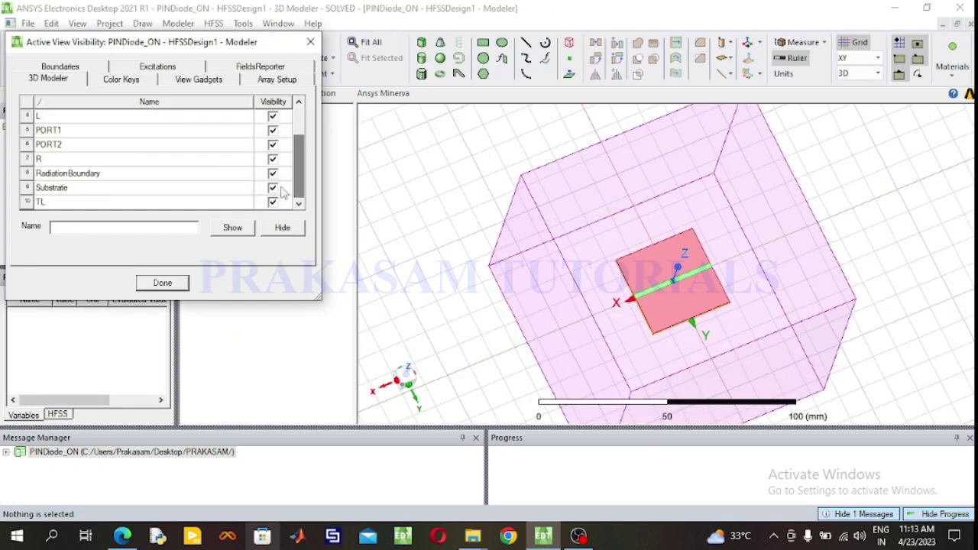
pyautogui.click(274, 176)
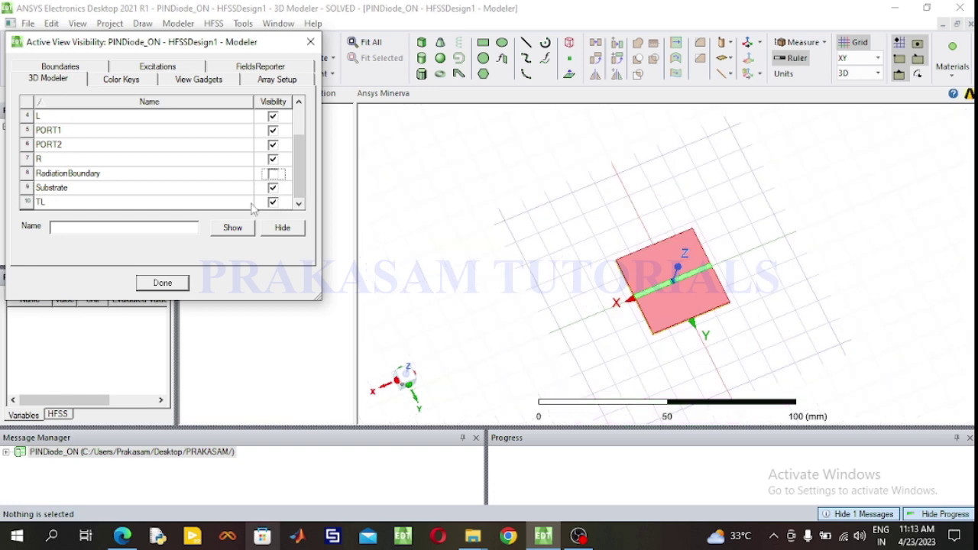
pyautogui.click(163, 283)
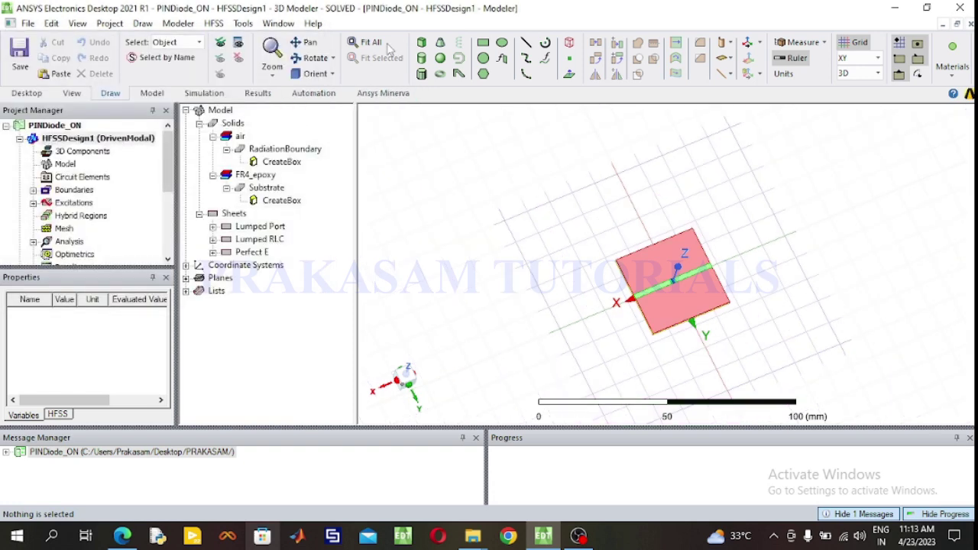
pyautogui.click(387, 47)
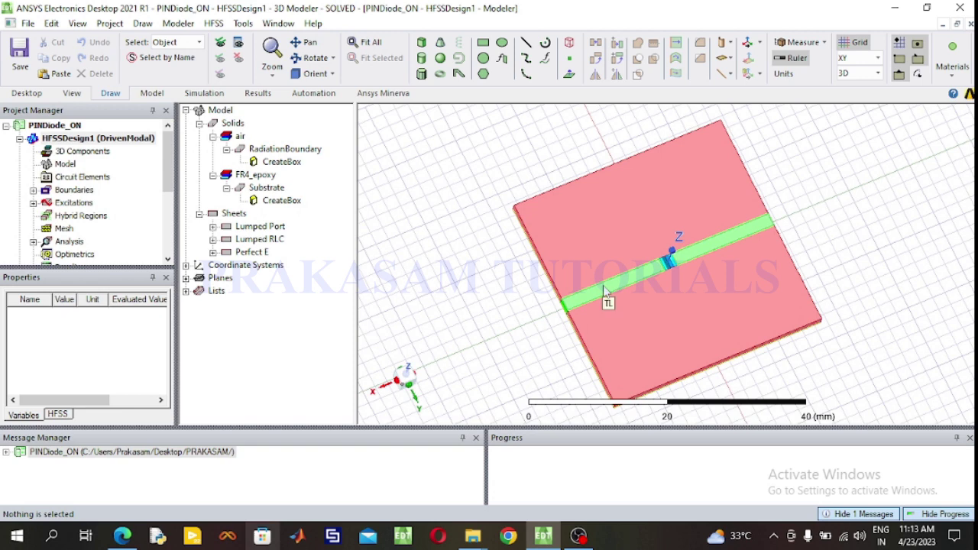
# Create a Mag_Jsurf field plot on the TL sheet for Setup1 : LastAdaptive at 2.4GHz and 0deg phase.
pyautogui.click(607, 300)
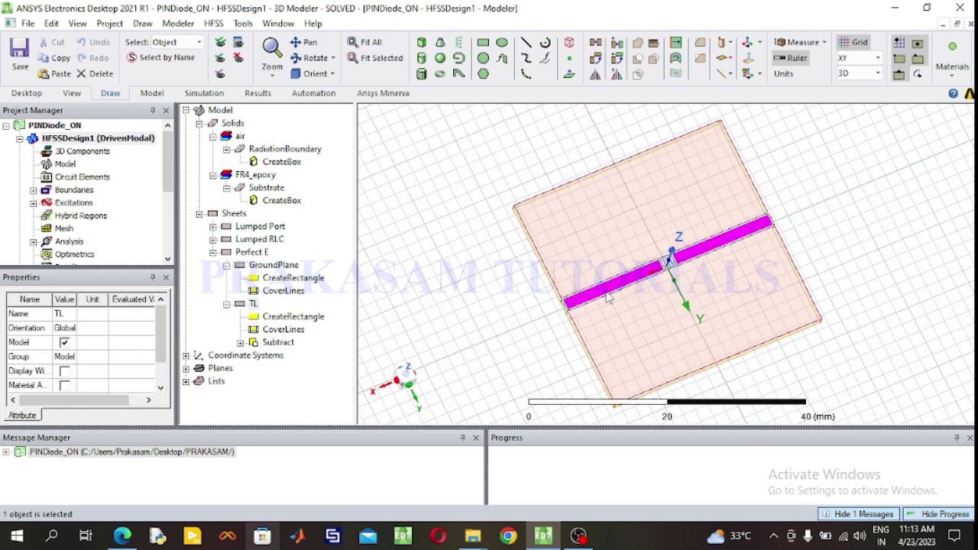
pyautogui.rightClick(604, 296)
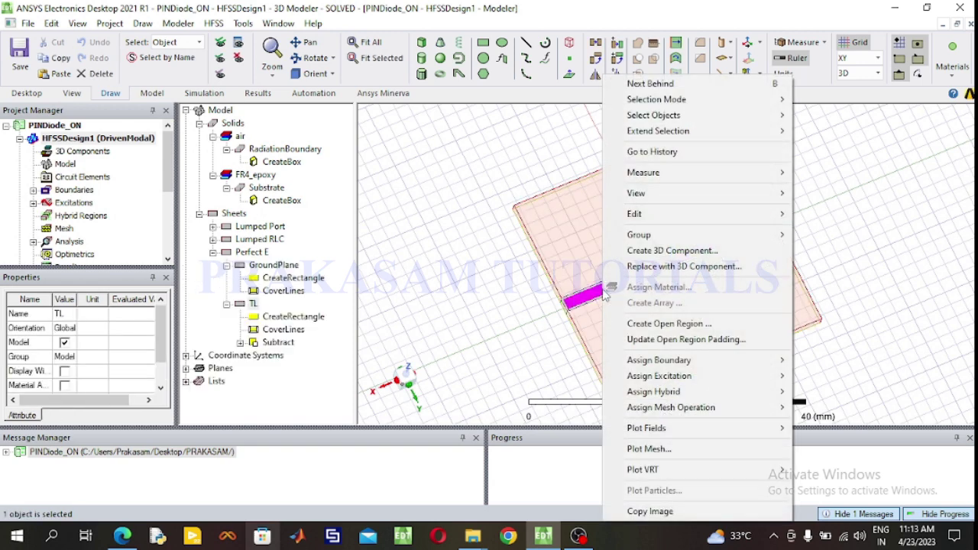
pyautogui.moveTo(666, 438)
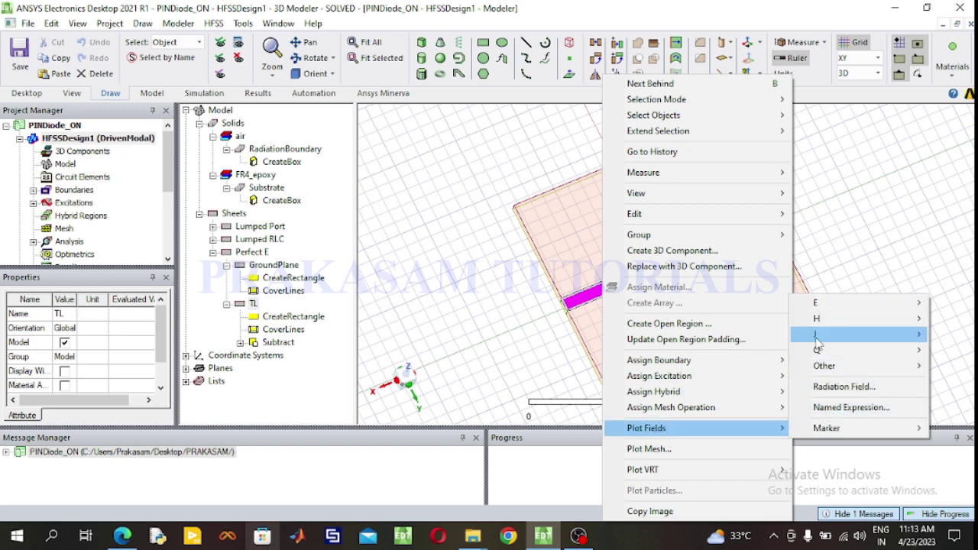
pyautogui.moveTo(817, 342)
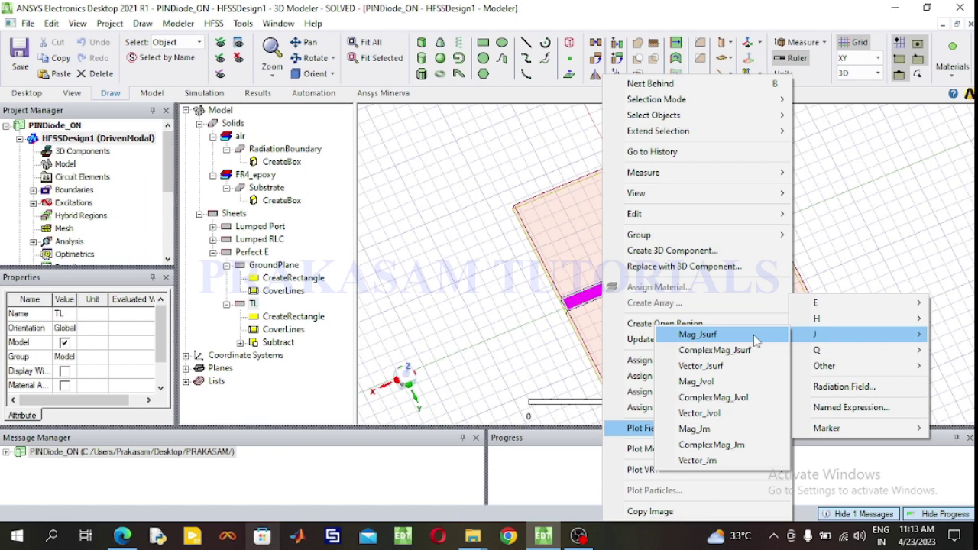
pyautogui.click(755, 340)
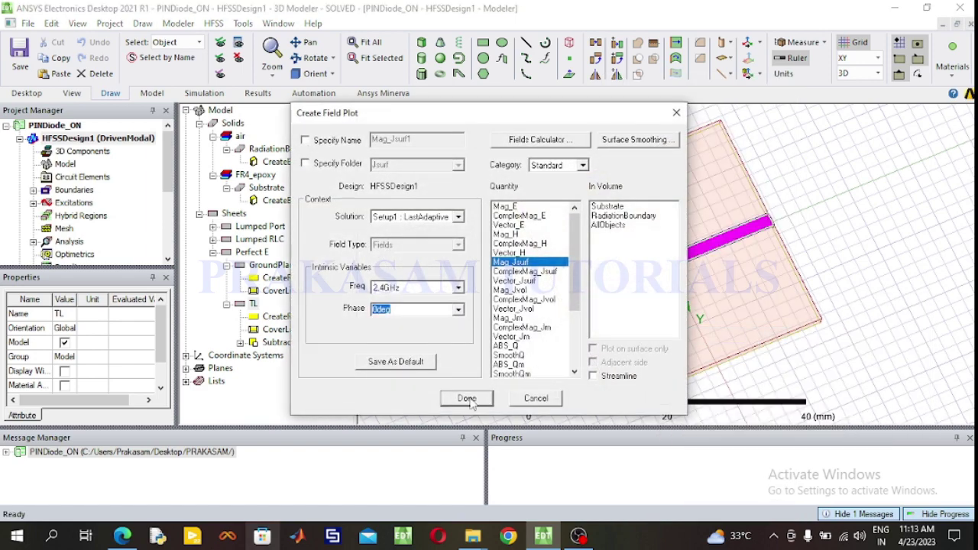
pyautogui.click(467, 400)
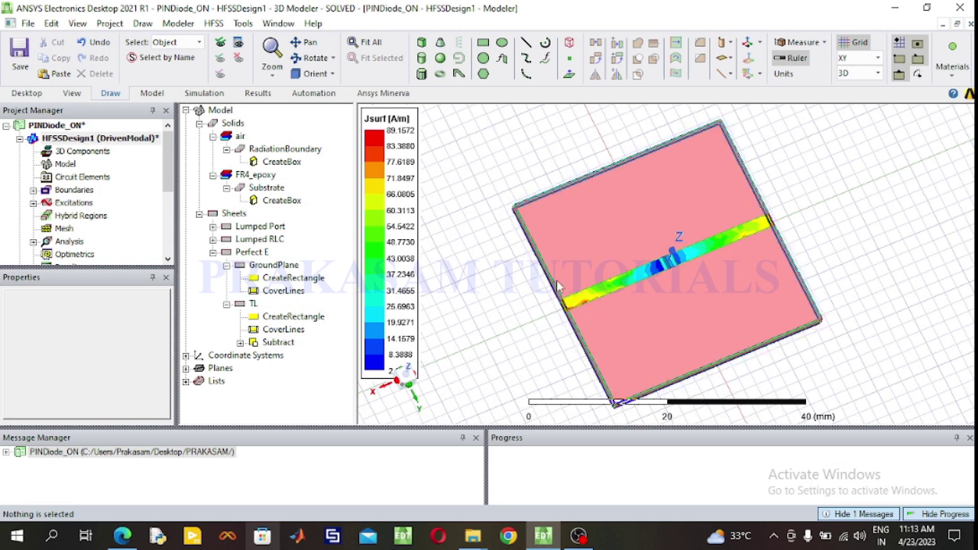
# Create a phase animation of the Mag_Jsurf1 overlay with the stop value set to 180deg.
pyautogui.scroll(-3, 109, 227)
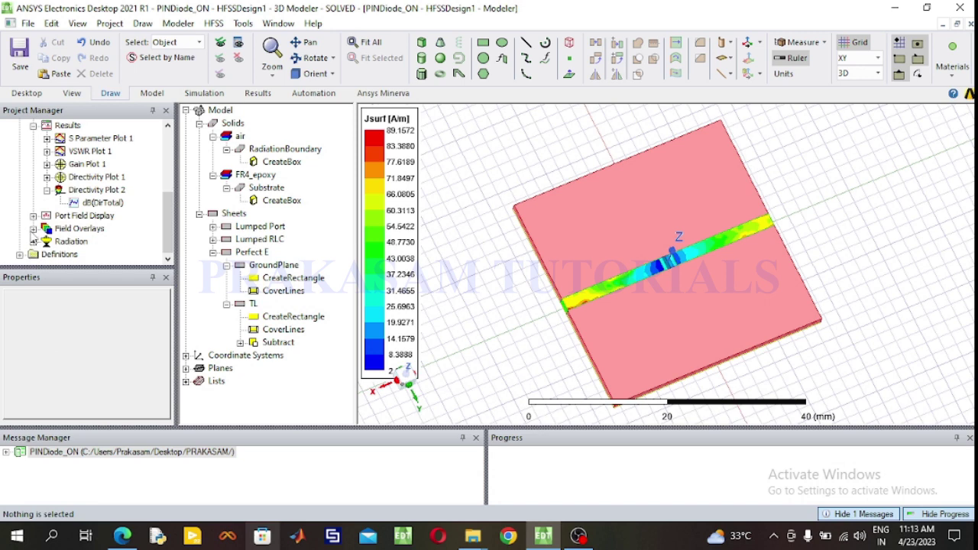
pyautogui.click(33, 229)
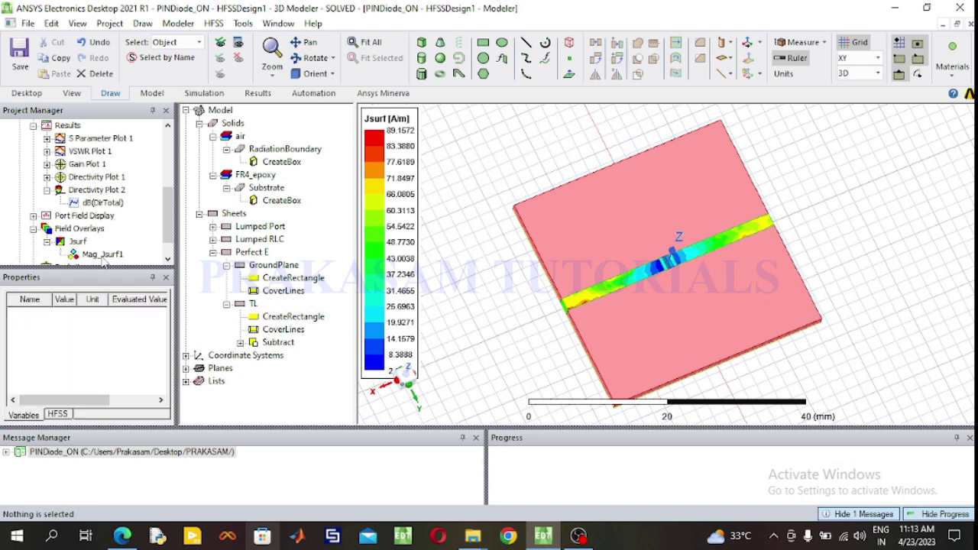
pyautogui.click(104, 255)
pyautogui.rightClick(104, 257)
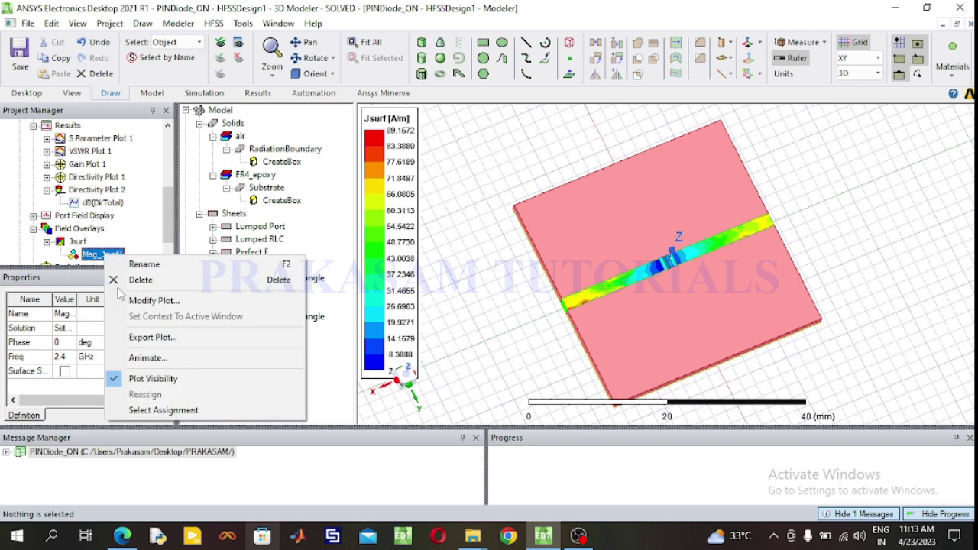
pyautogui.click(147, 359)
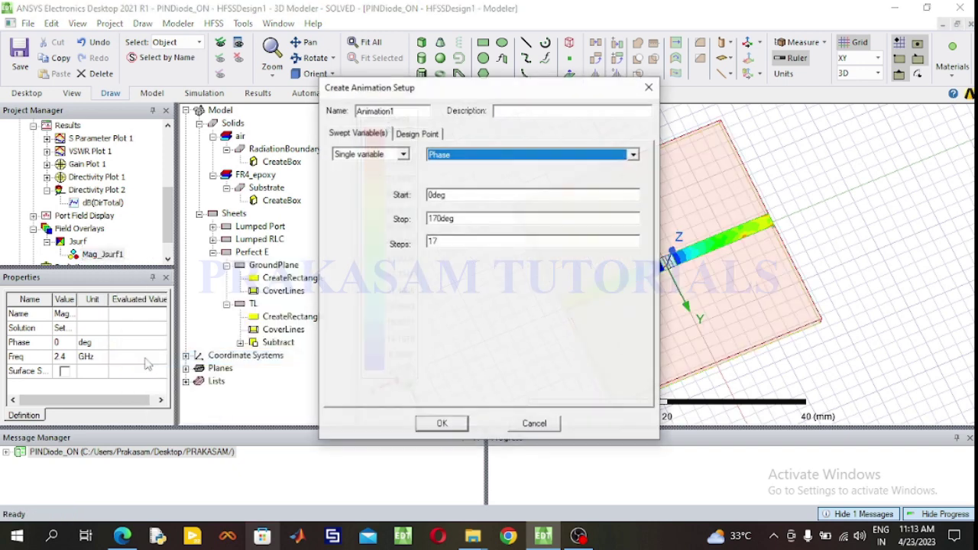
pyautogui.moveTo(438, 217); pyautogui.dragTo(434, 217)
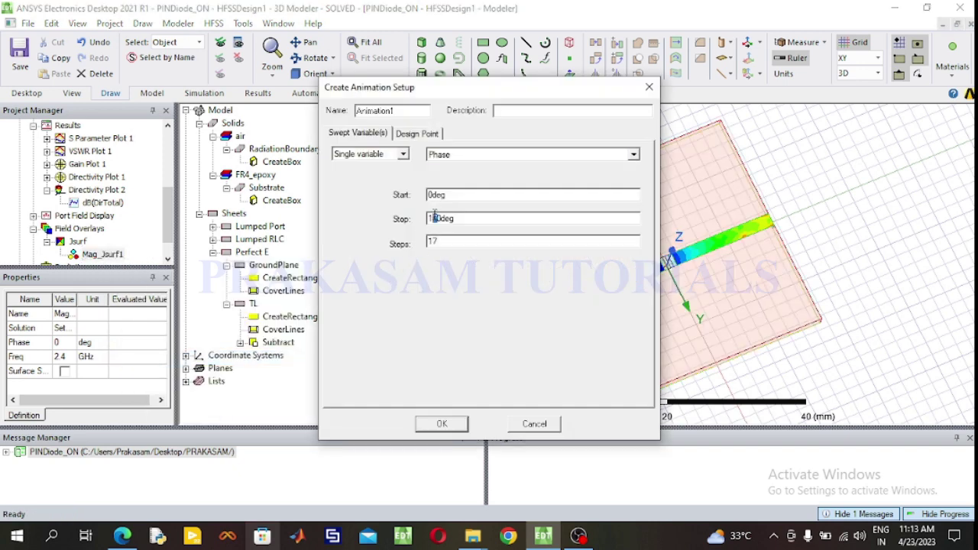
pyautogui.write('8')
pyautogui.click(459, 424)
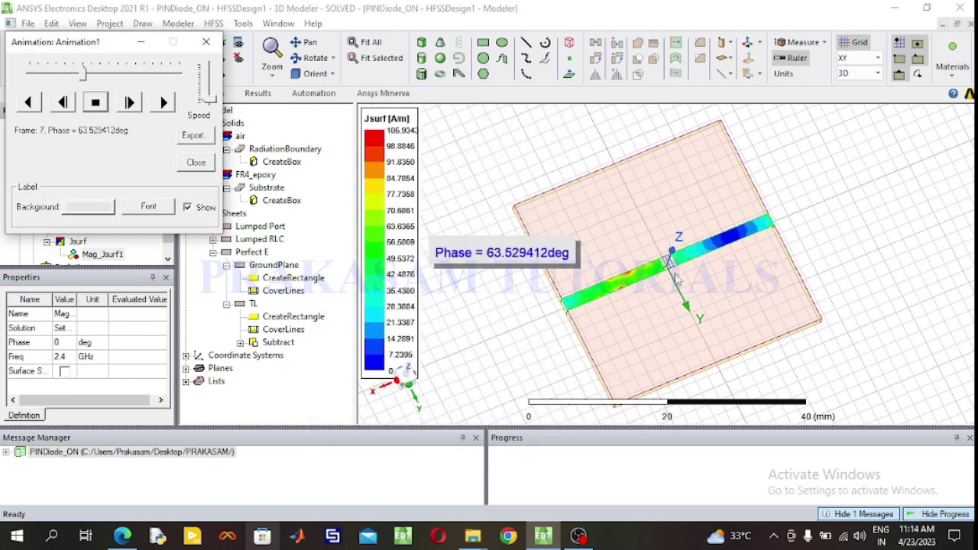
# Examine the animated surface current along both halves of the transmission line up close and close the animation.
pyautogui.scroll(4, 673, 268)
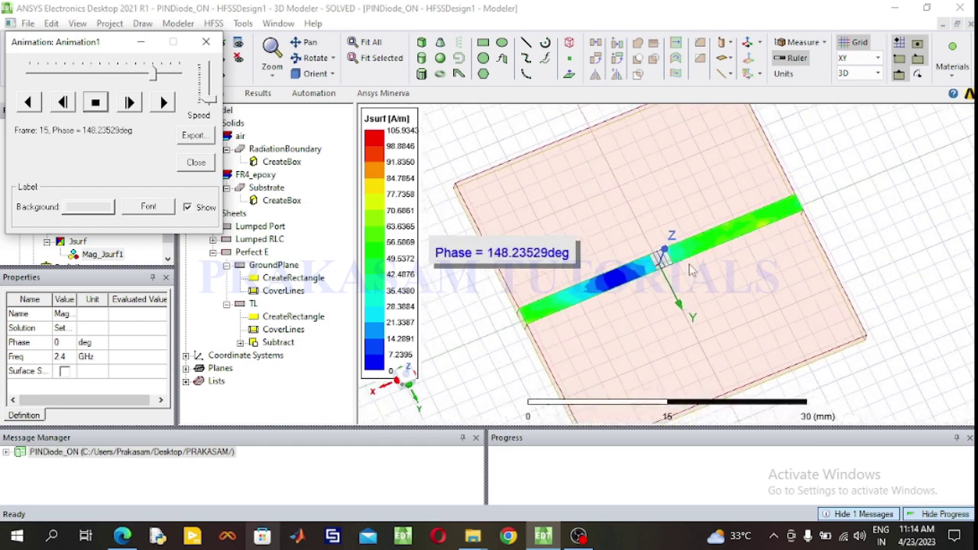
pyautogui.scroll(2, 690, 269)
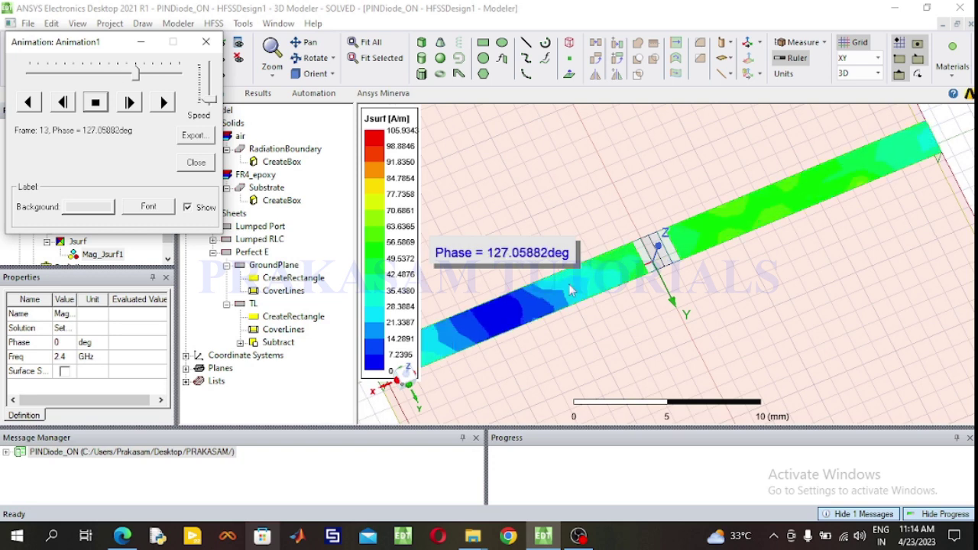
pyautogui.moveTo(608, 287)
pyautogui.keyDown('shift'); pyautogui.mouseDown()
pyautogui.moveTo(565, 302)
pyautogui.moveTo(653, 269)
pyautogui.moveTo(475, 329)
pyautogui.mouseUp(); pyautogui.keyUp('shift')
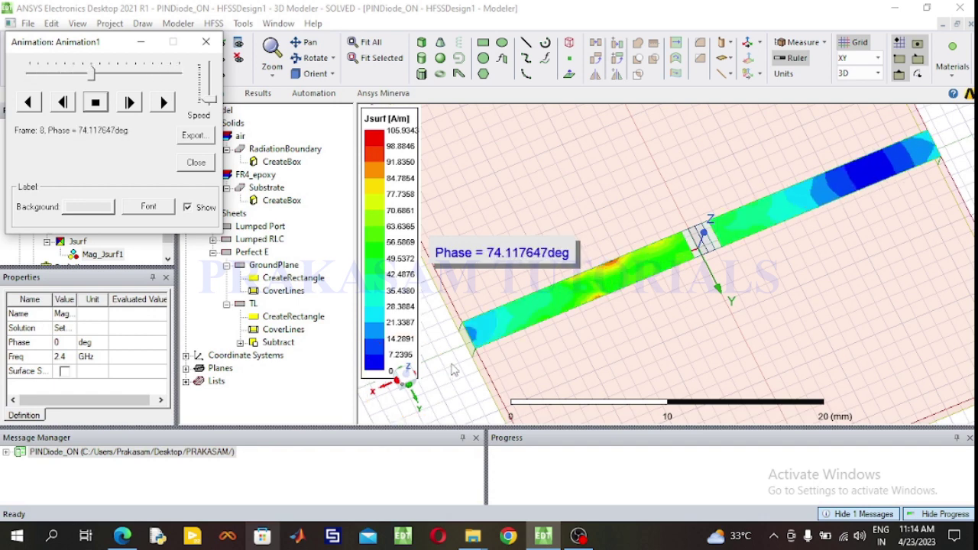
pyautogui.click(206, 41)
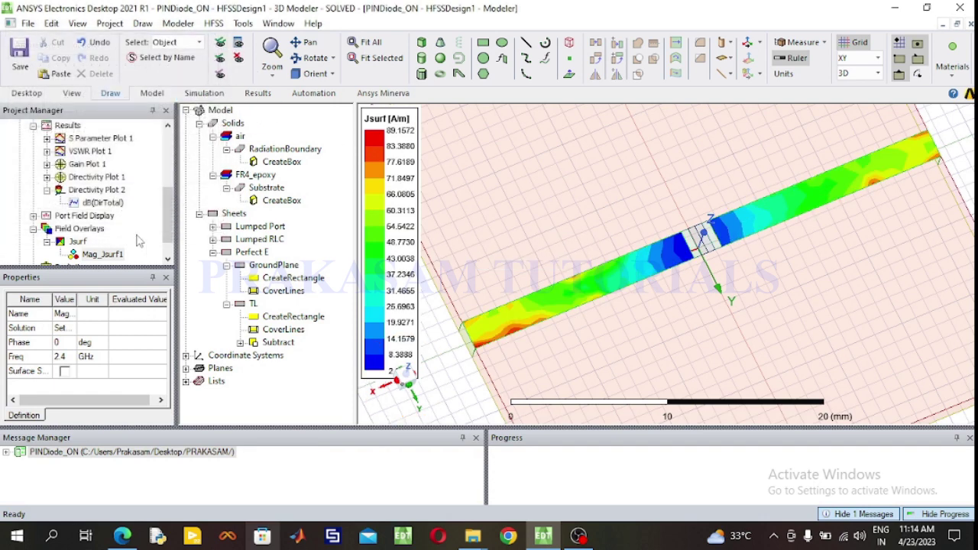
# Toggle the plot visibility of the Mag_Jsurf1 overlay off and on, leaving it hidden.
pyautogui.rightClick(107, 258)
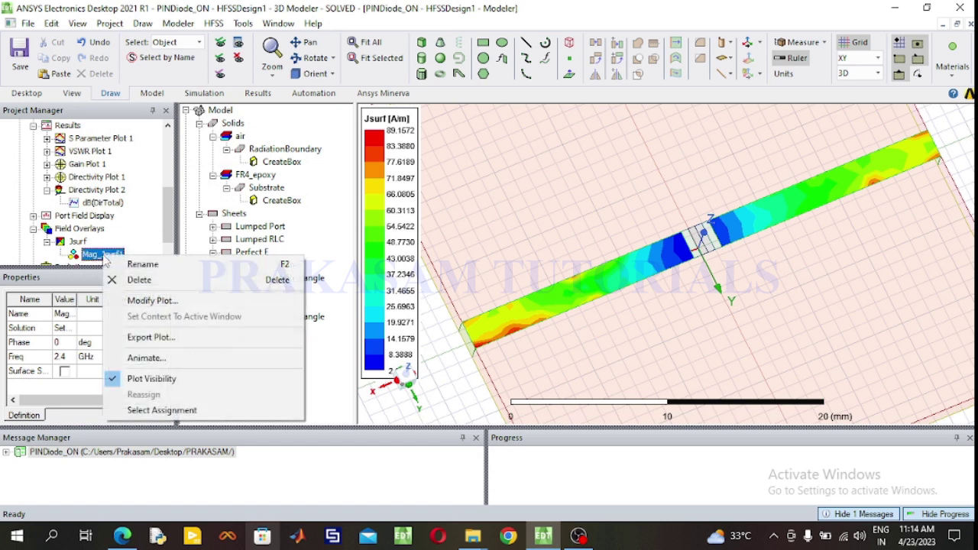
pyautogui.click(145, 380)
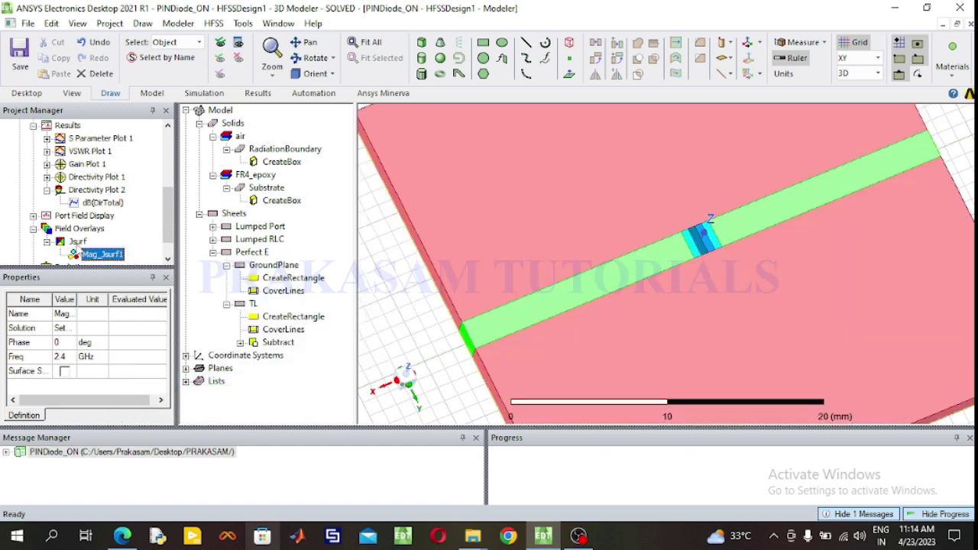
pyautogui.rightClick(91, 257)
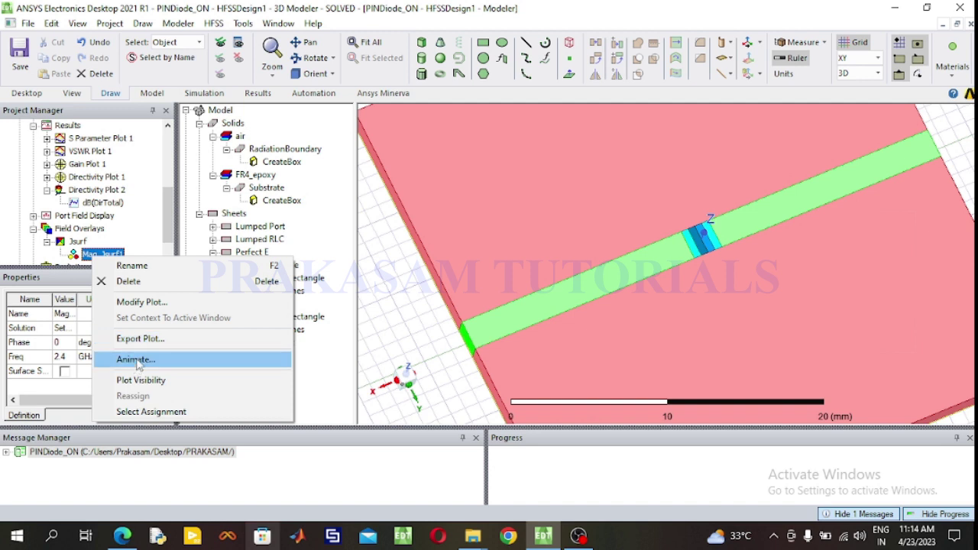
pyautogui.click(142, 380)
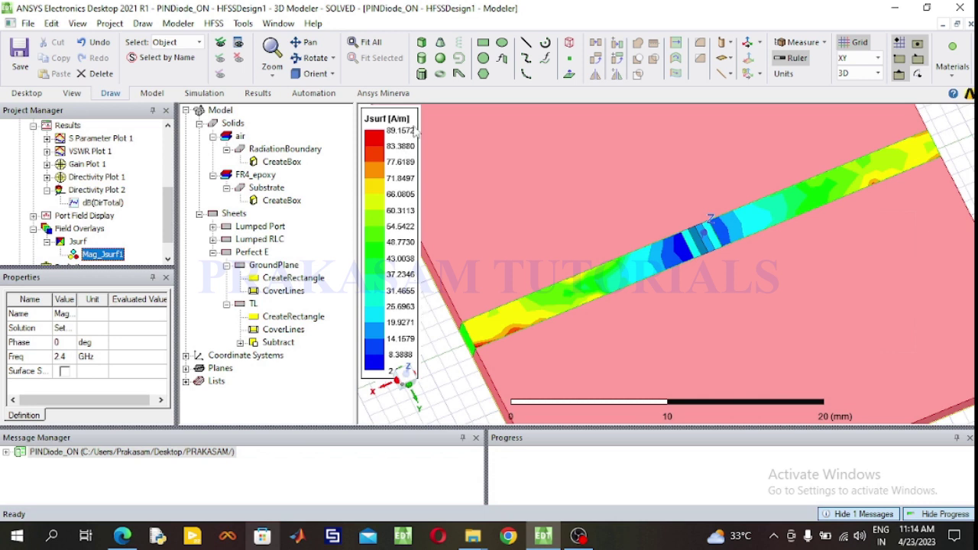
pyautogui.rightClick(89, 257)
pyautogui.click(130, 374)
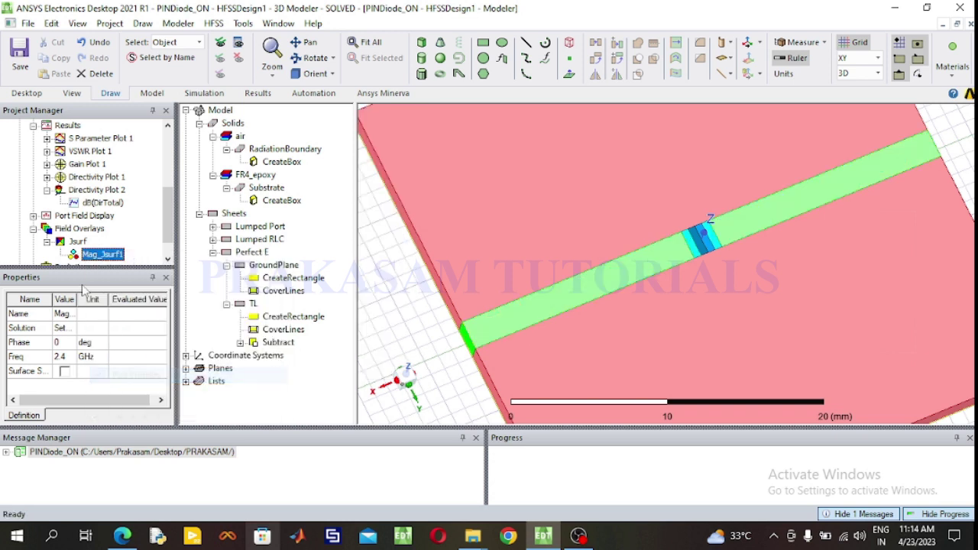
# Display the Mode 1 port field of port 1 and zoom to its region to inspect the field arrows.
pyautogui.click(33, 215)
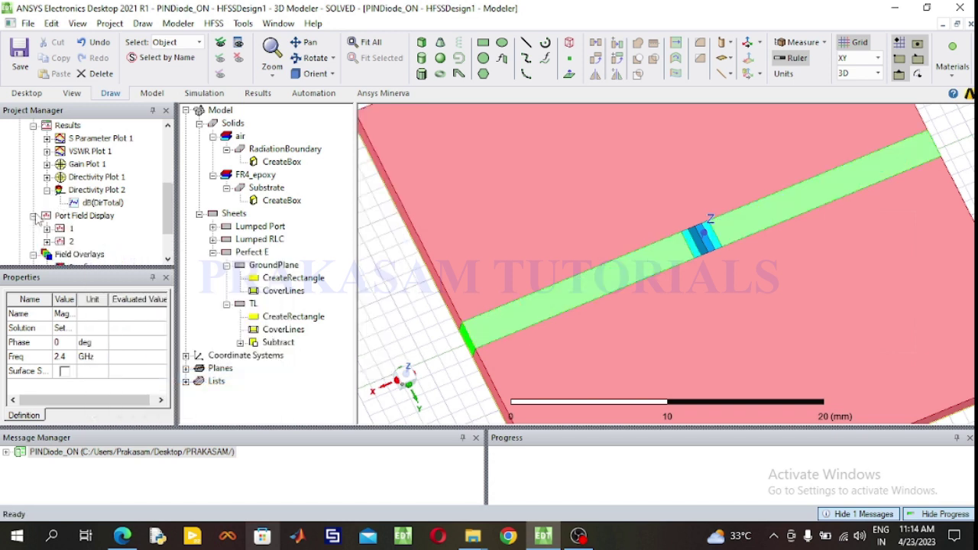
pyautogui.click(48, 229)
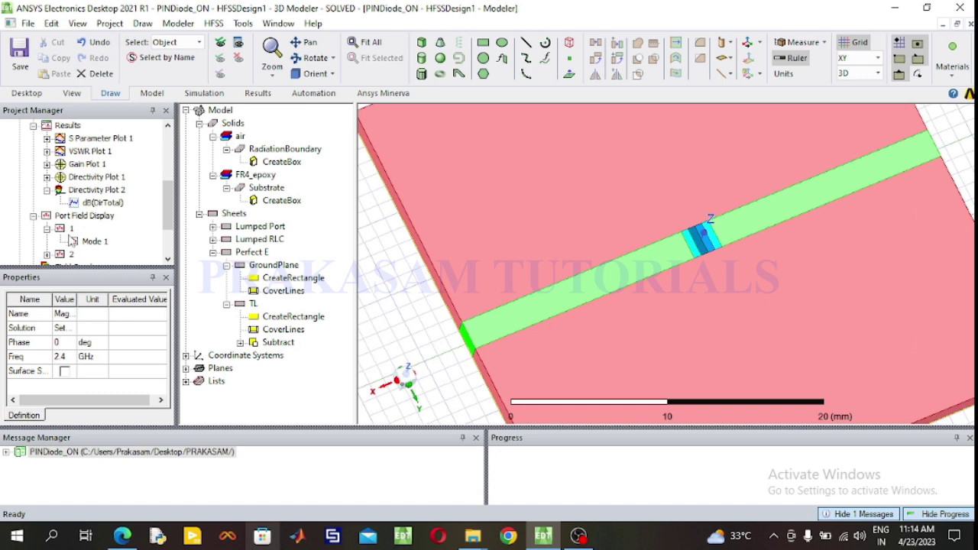
pyautogui.click(75, 240)
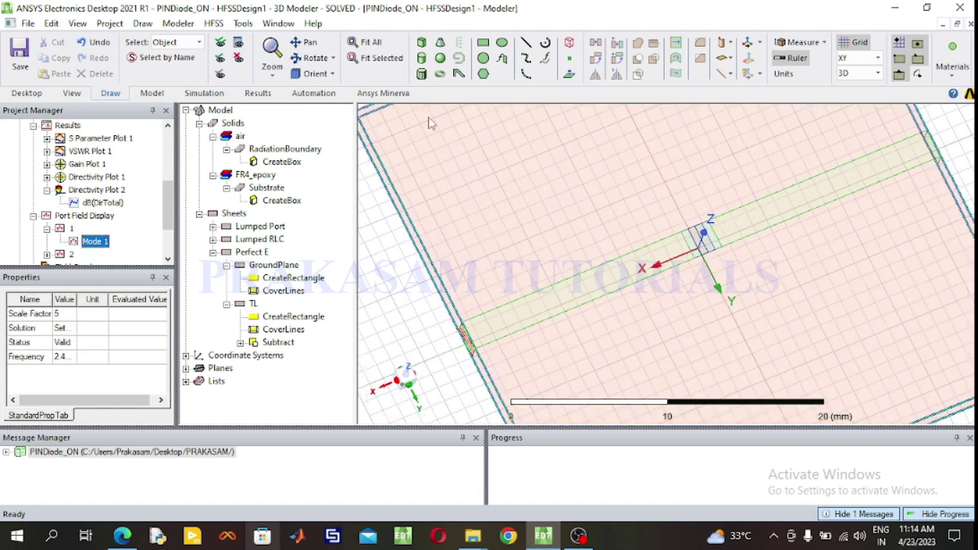
pyautogui.click(315, 58)
pyautogui.moveTo(706, 388); pyautogui.dragTo(710, 339)
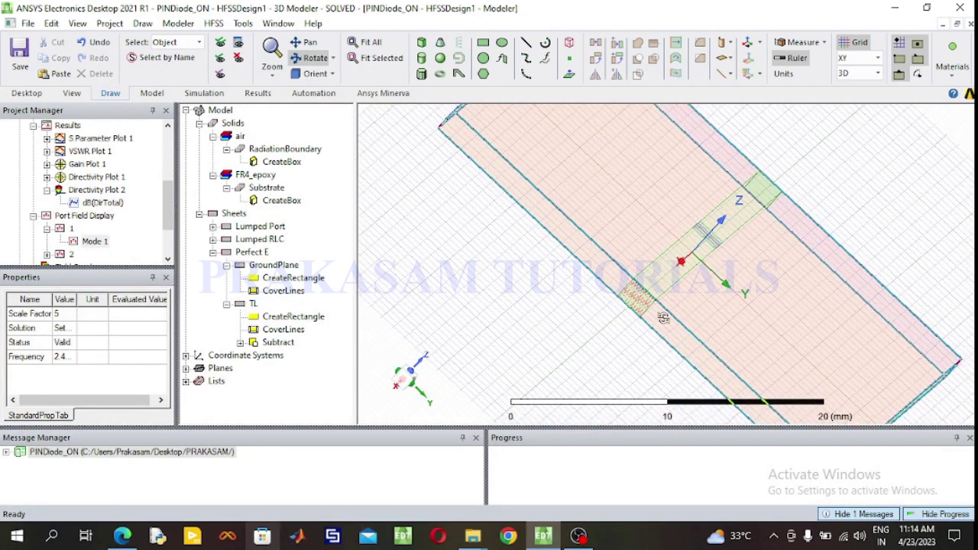
pyautogui.scroll(3, 663, 318)
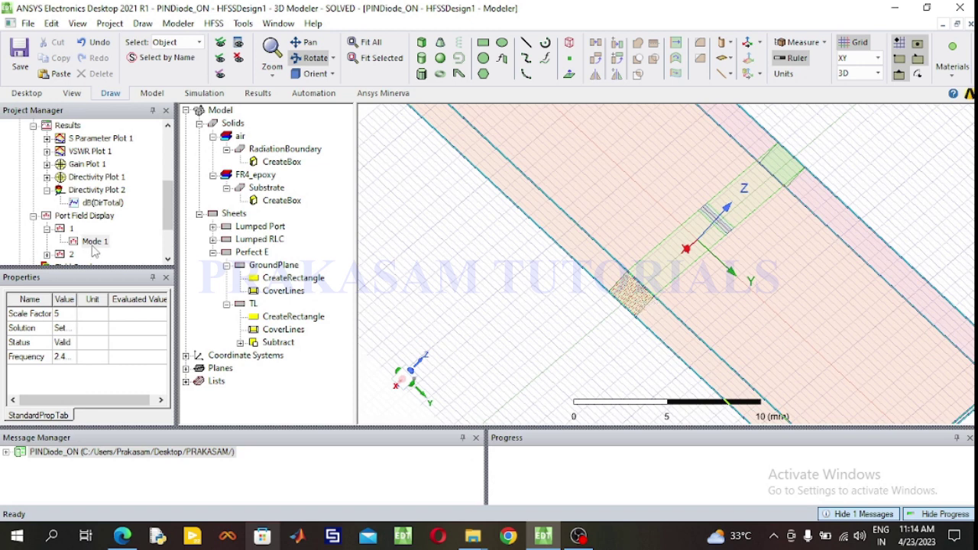
pyautogui.rightClick(94, 241)
pyautogui.click(145, 258)
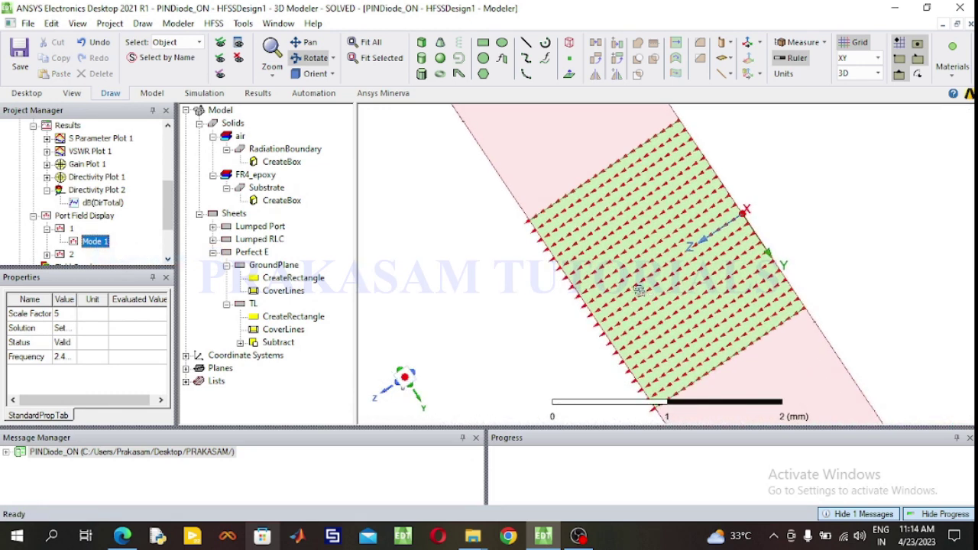
# Display the Mode 1 port field of port 2 and zoom to its region.
pyautogui.click(47, 255)
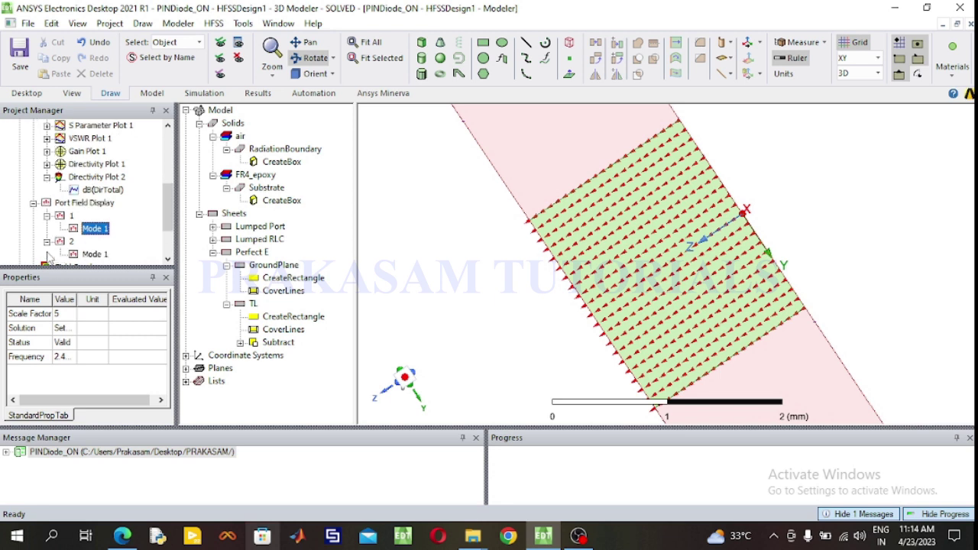
pyautogui.click(95, 254)
pyautogui.rightClick(100, 258)
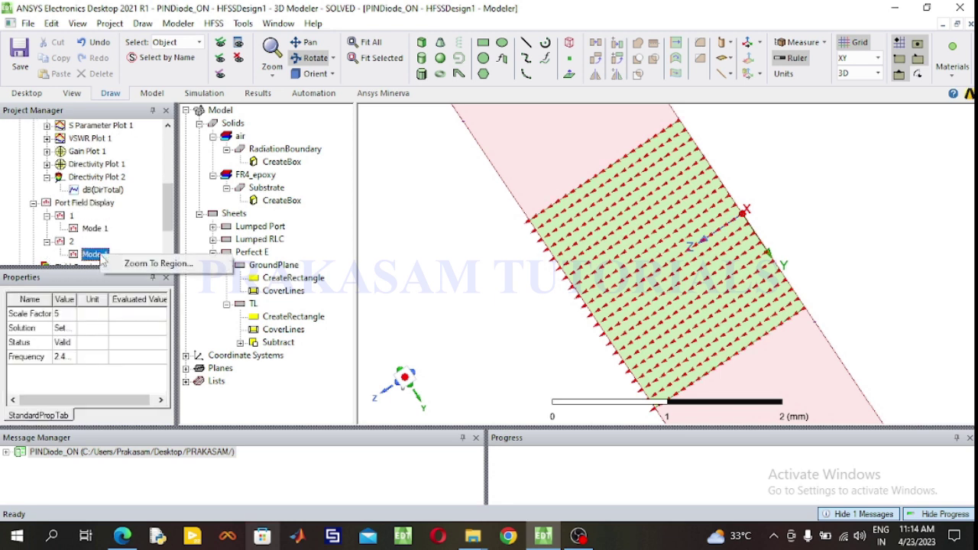
pyautogui.click(143, 266)
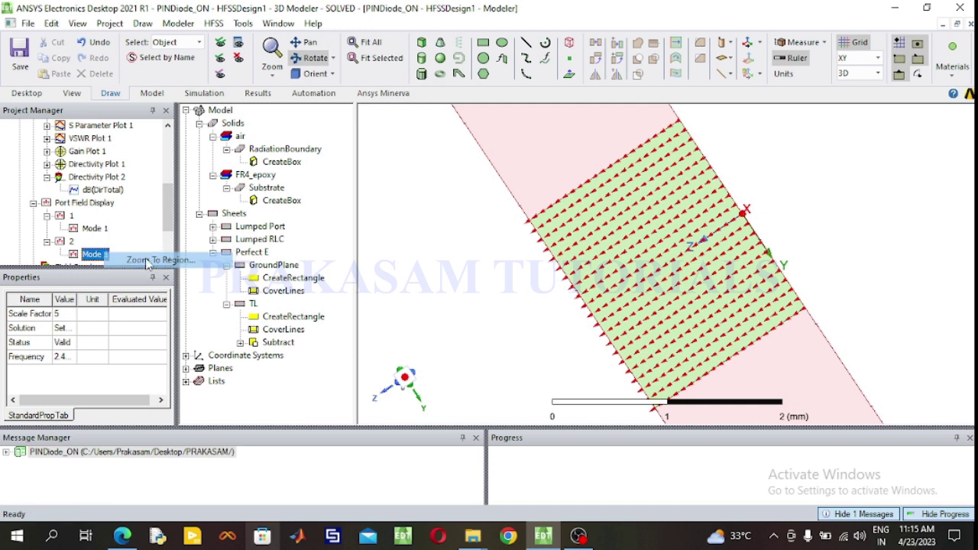
# Bring the whole model back into an oblique view and collapse the Port Field Display branch in the project tree.
pyautogui.click(369, 42)
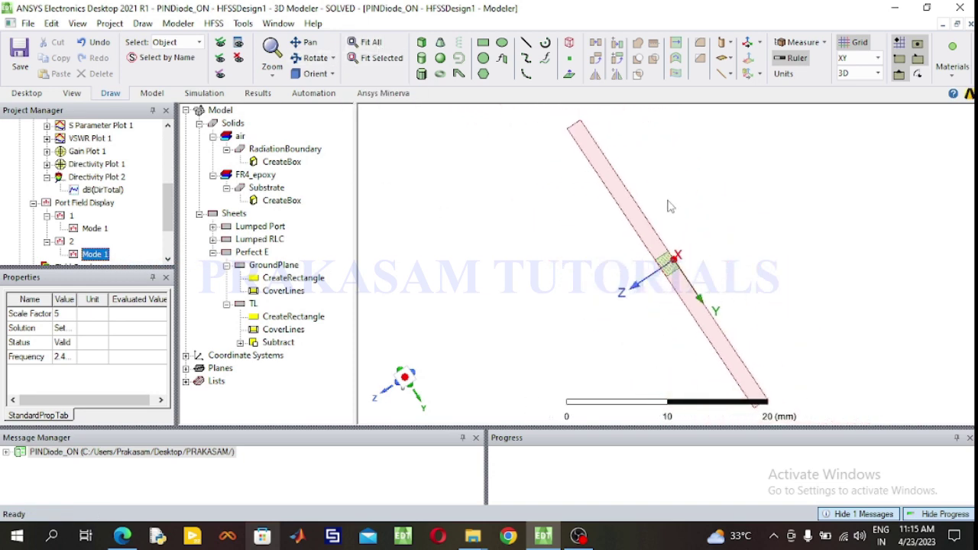
pyautogui.click(648, 215)
pyautogui.click(315, 58)
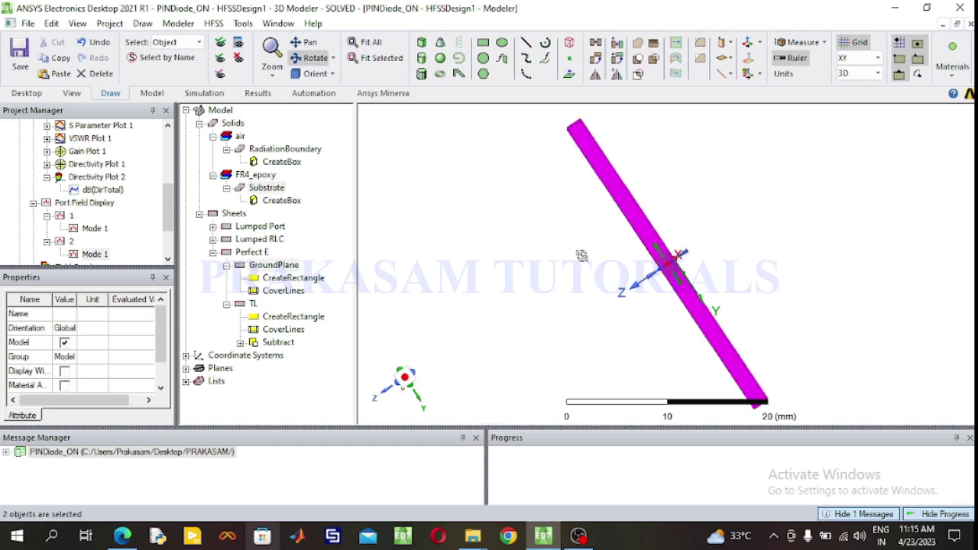
pyautogui.moveTo(581, 256); pyautogui.dragTo(480, 220)
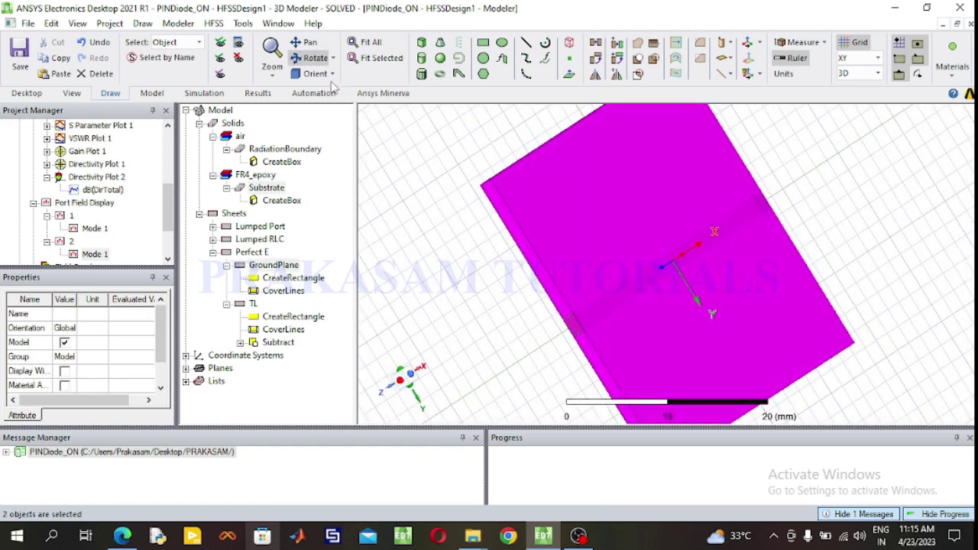
pyautogui.click(590, 321)
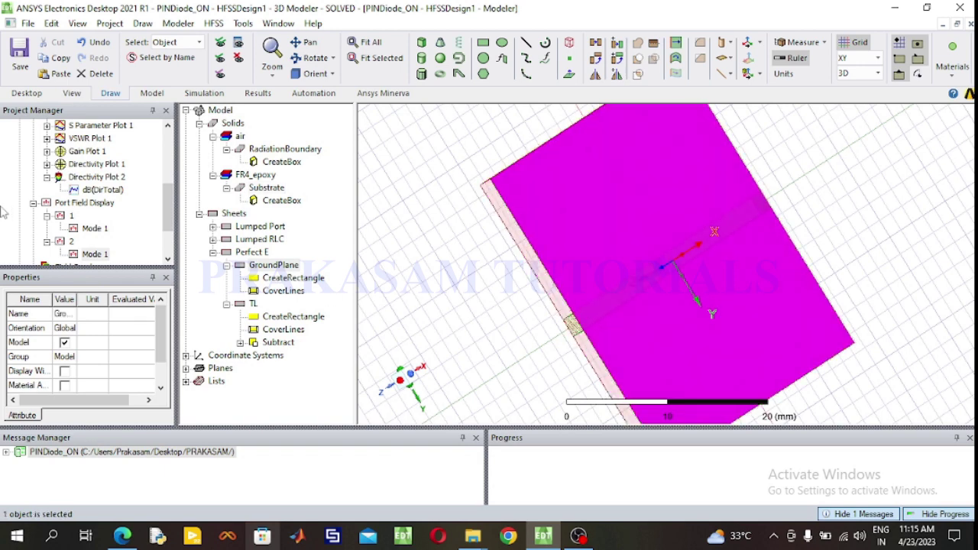
pyautogui.click(33, 203)
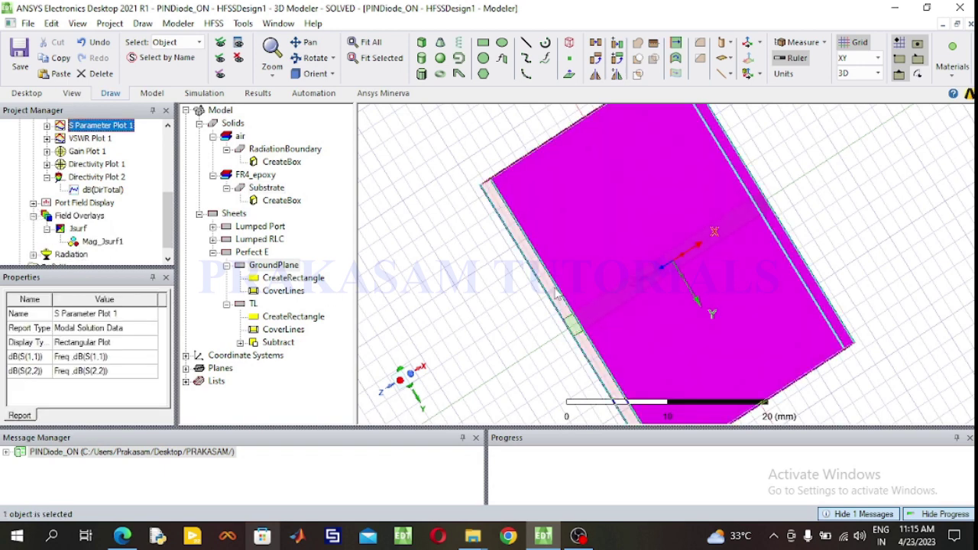
# Plot the Mag_E field on the TL trace using the Setup1 LastAdaptive solution at 2.4 GHz and 0 deg phase.
pyautogui.click(497, 339)
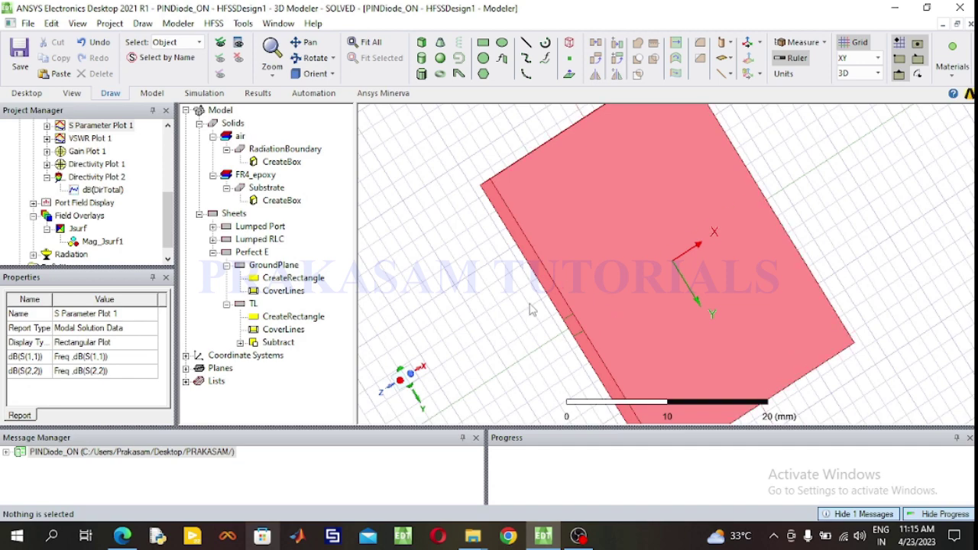
pyautogui.click(310, 58)
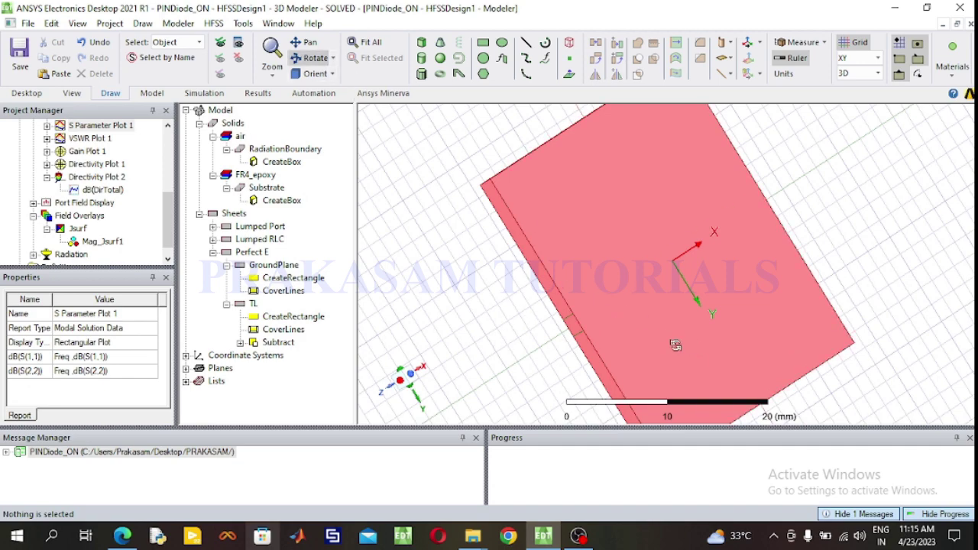
pyautogui.moveTo(676, 345); pyautogui.dragTo(772, 253)
pyautogui.click(313, 58)
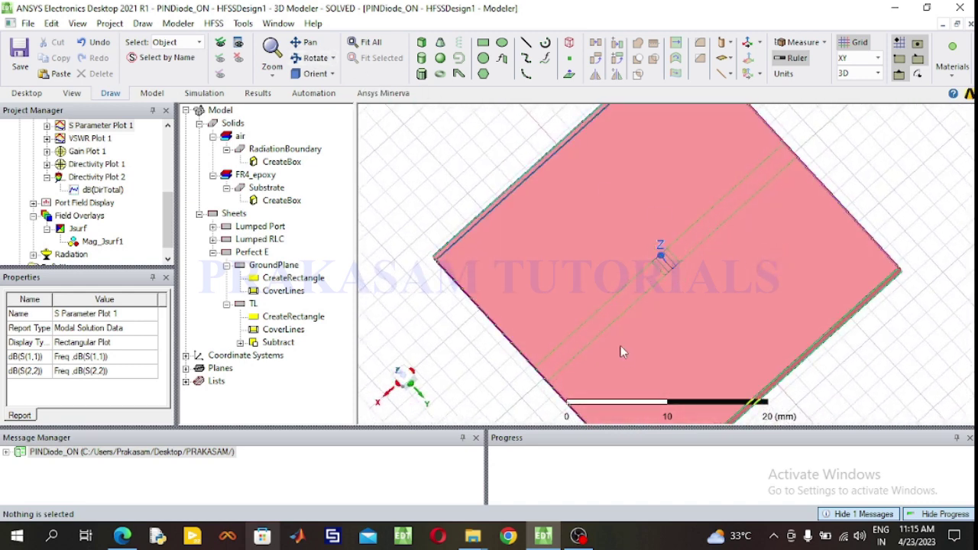
pyautogui.click(593, 326)
pyautogui.click(591, 327)
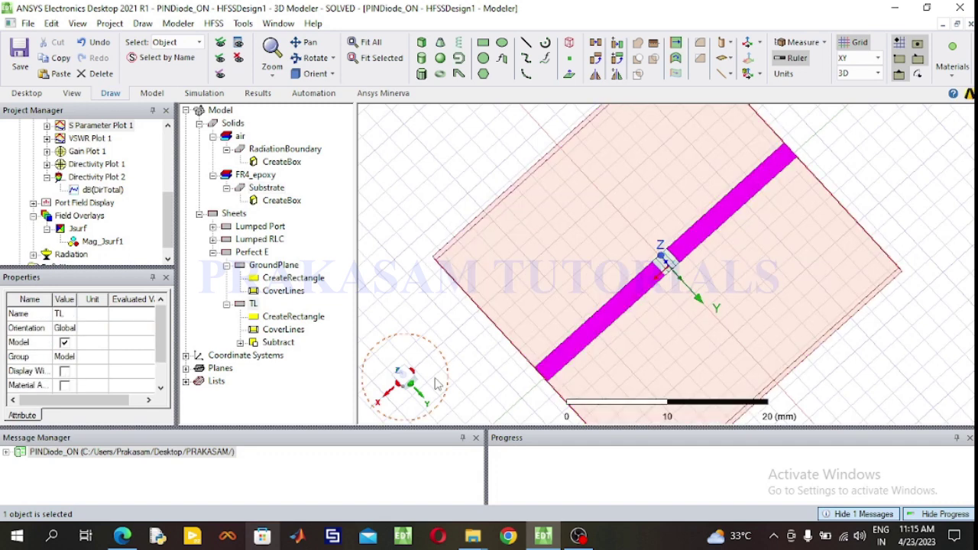
pyautogui.rightClick(567, 357)
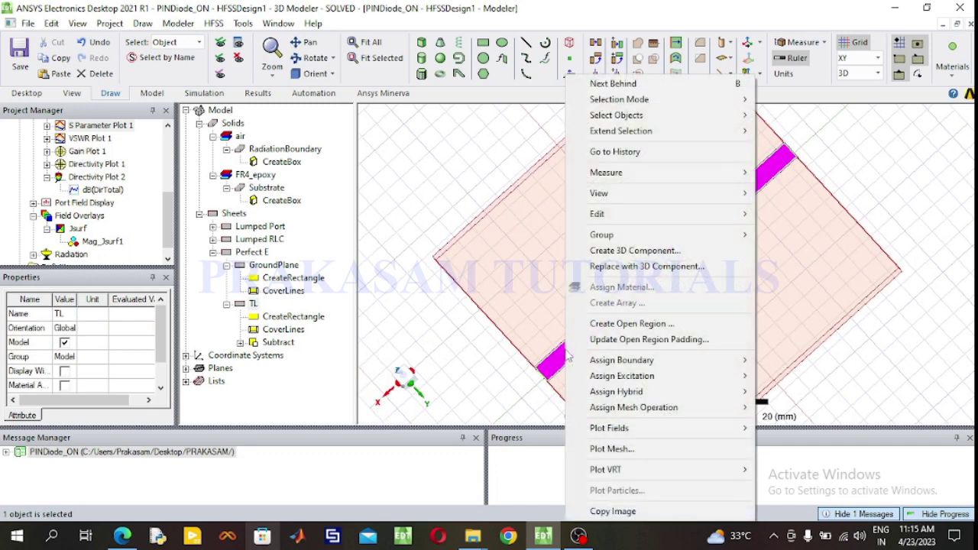
pyautogui.moveTo(604, 430)
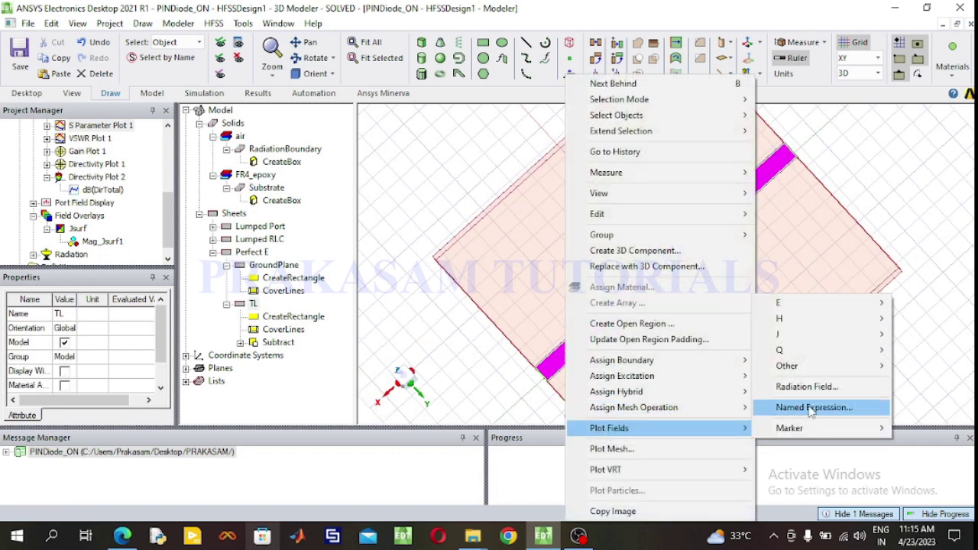
pyautogui.moveTo(826, 312)
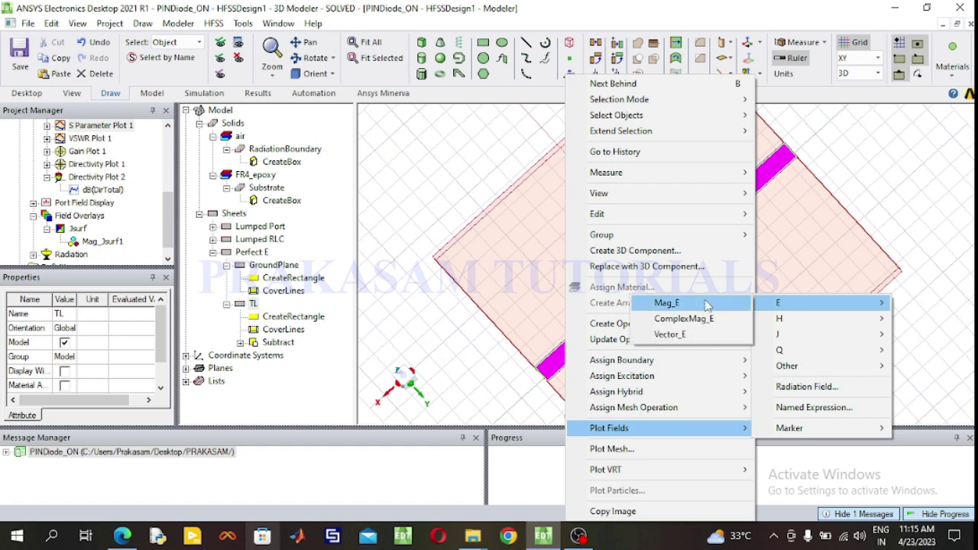
pyautogui.click(666, 304)
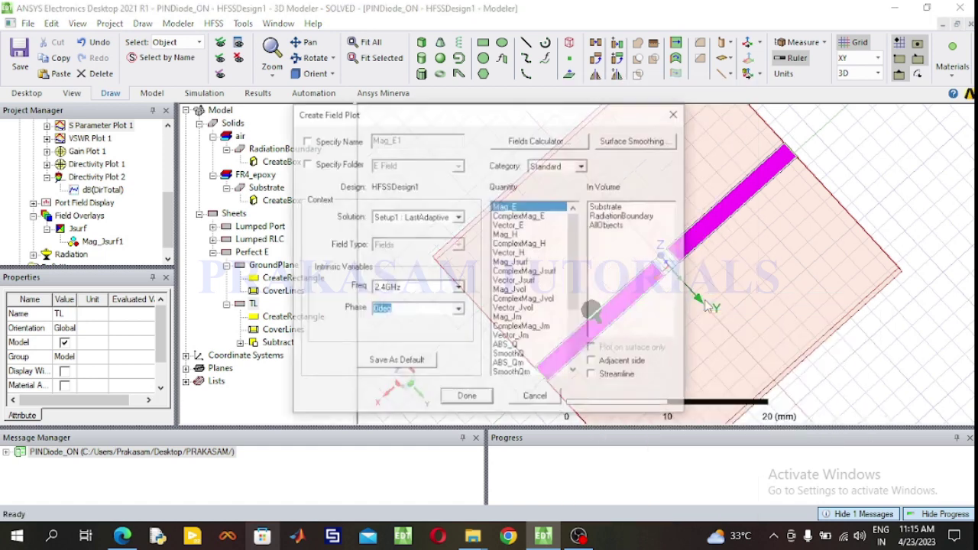
pyautogui.click(467, 399)
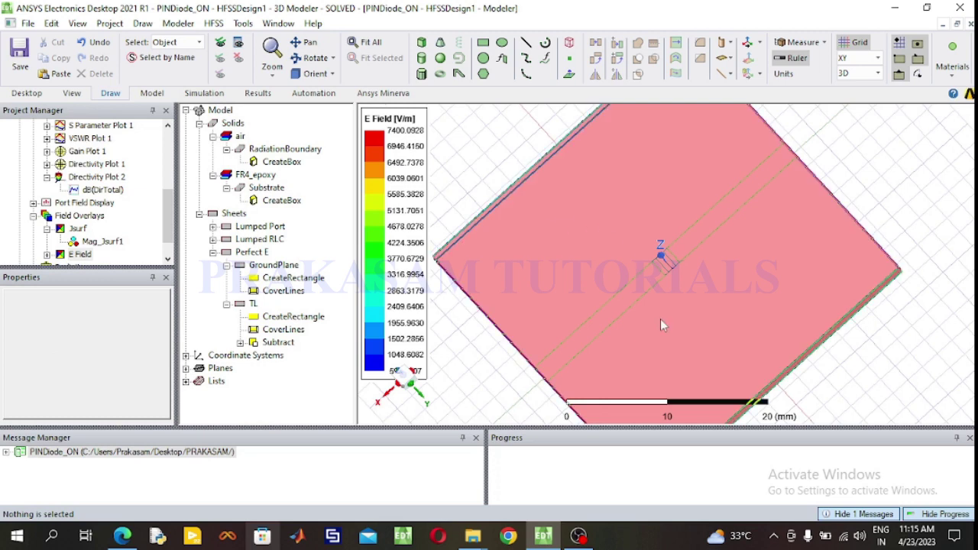
# Expand the E Field overlay folder in the project tree and view the Mag_E1 plot on the TL trace.
pyautogui.click(587, 331)
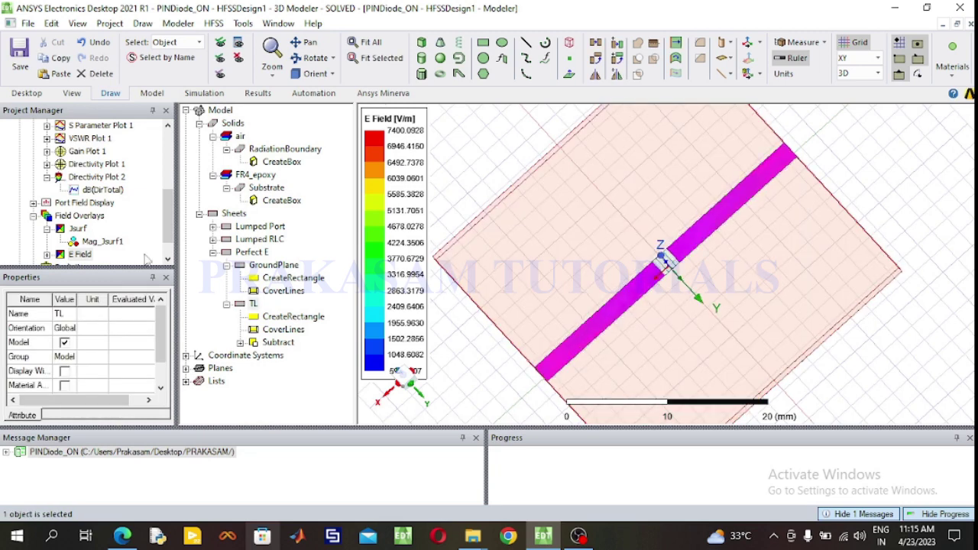
pyautogui.click(52, 259)
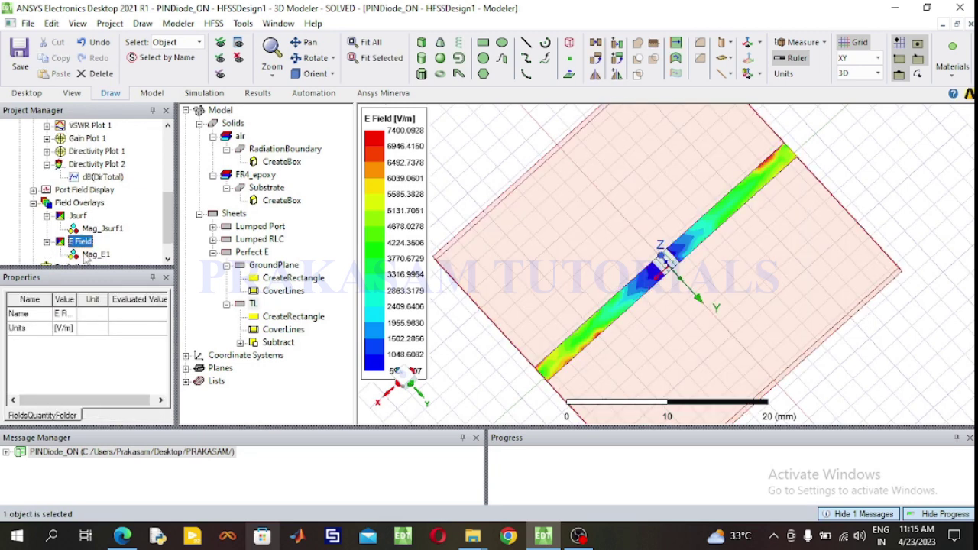
pyautogui.click(78, 217)
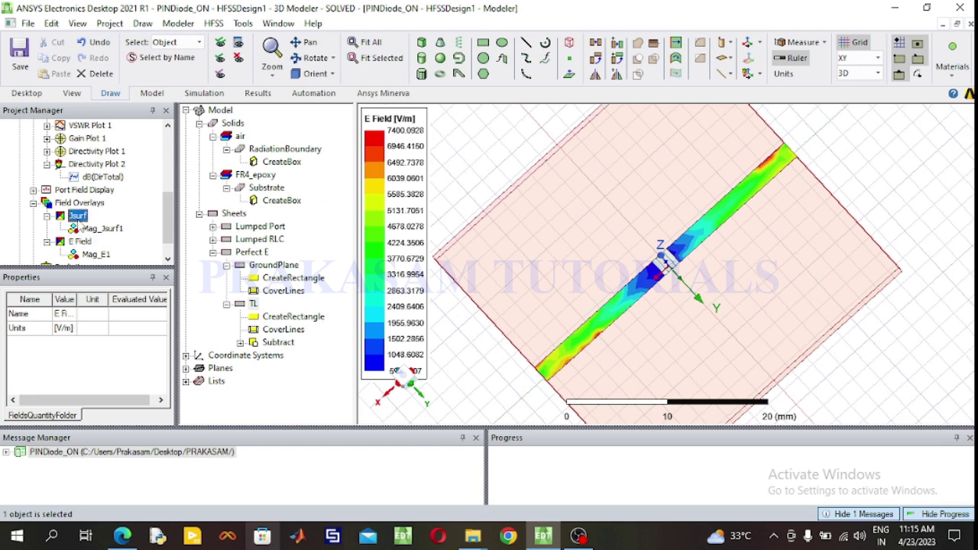
# Toggle the plot visibility of the Mag_Jsurf1 overlay on and off, and return to the Mag_E1 overlay.
pyautogui.rightClick(102, 229)
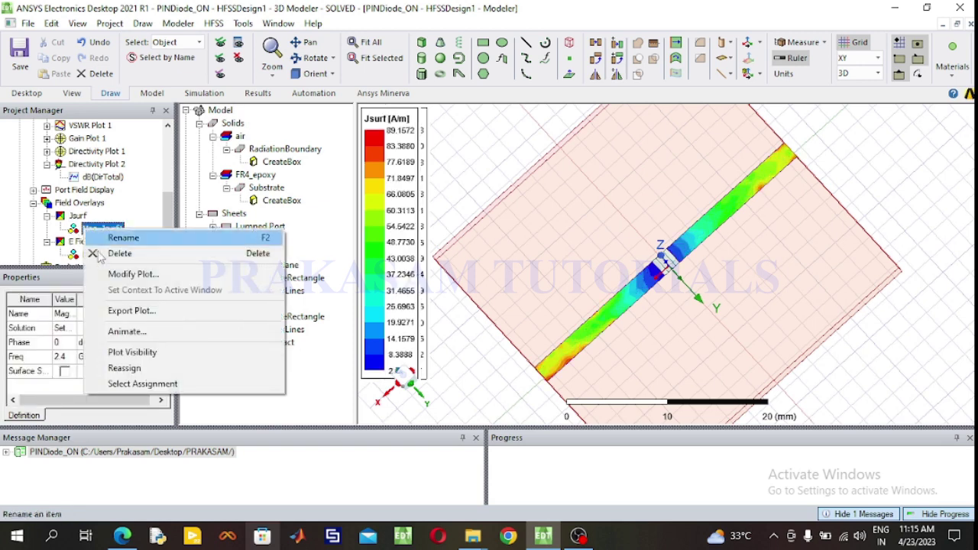
pyautogui.press('Escape')
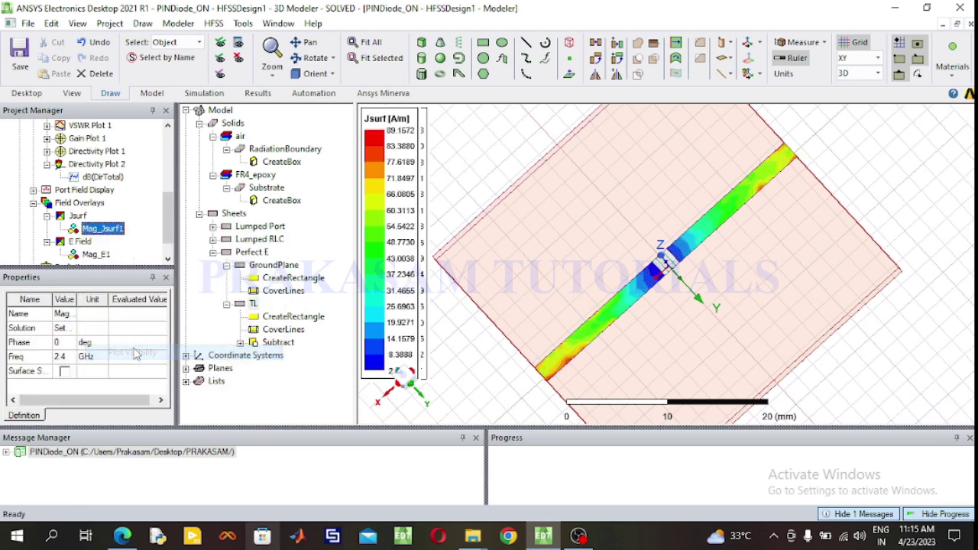
pyautogui.rightClick(92, 230)
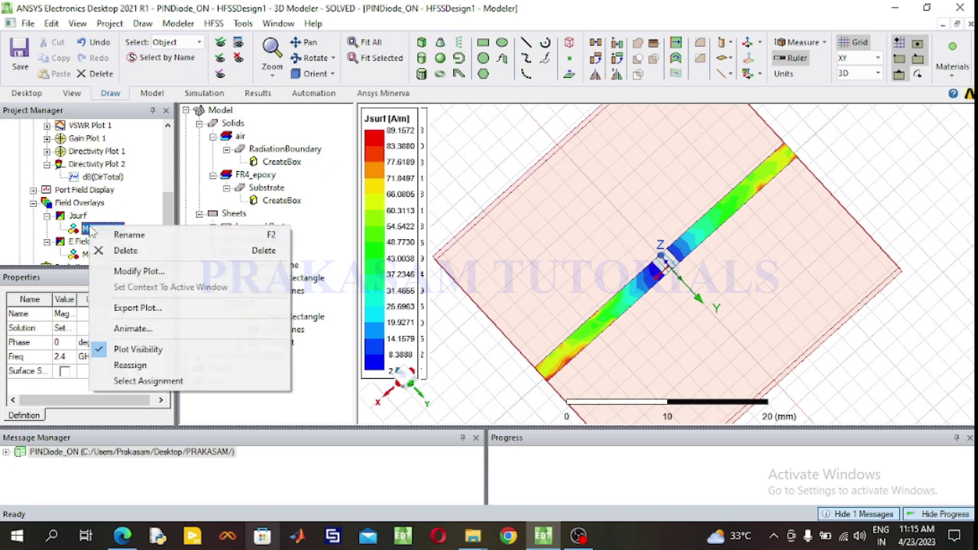
pyautogui.click(134, 344)
pyautogui.click(91, 254)
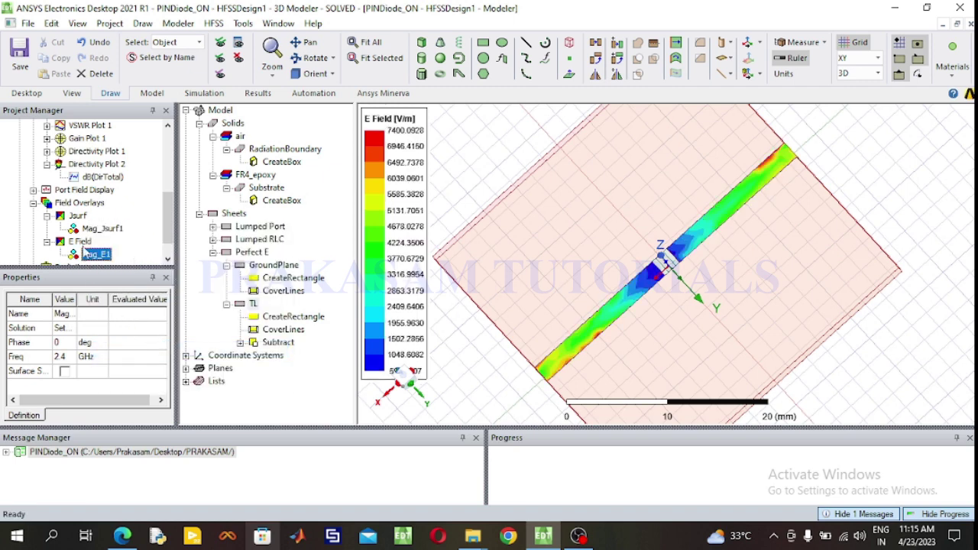
pyautogui.click(81, 241)
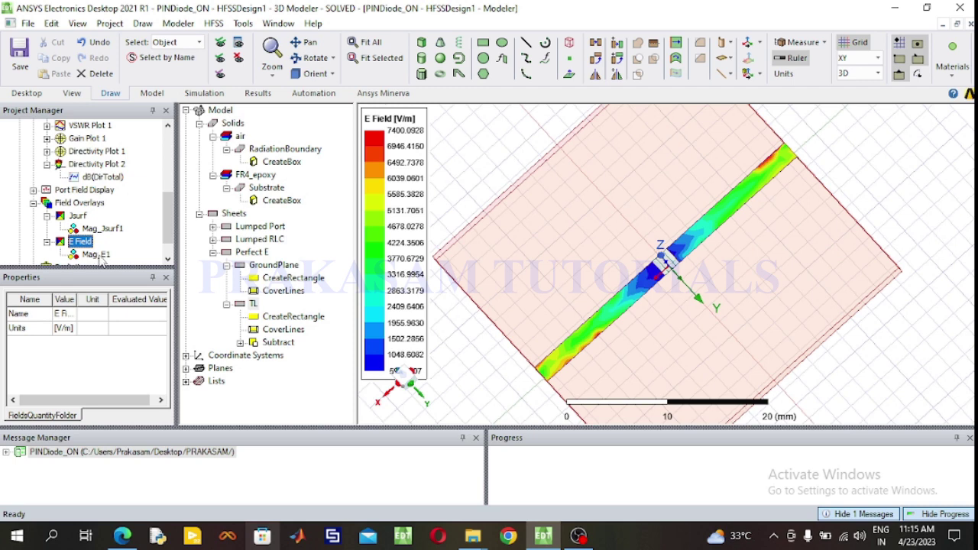
# Animate the Mag_E1 overlay over phase, watch the field along the trace, and close the animation.
pyautogui.rightClick(98, 257)
pyautogui.click(147, 360)
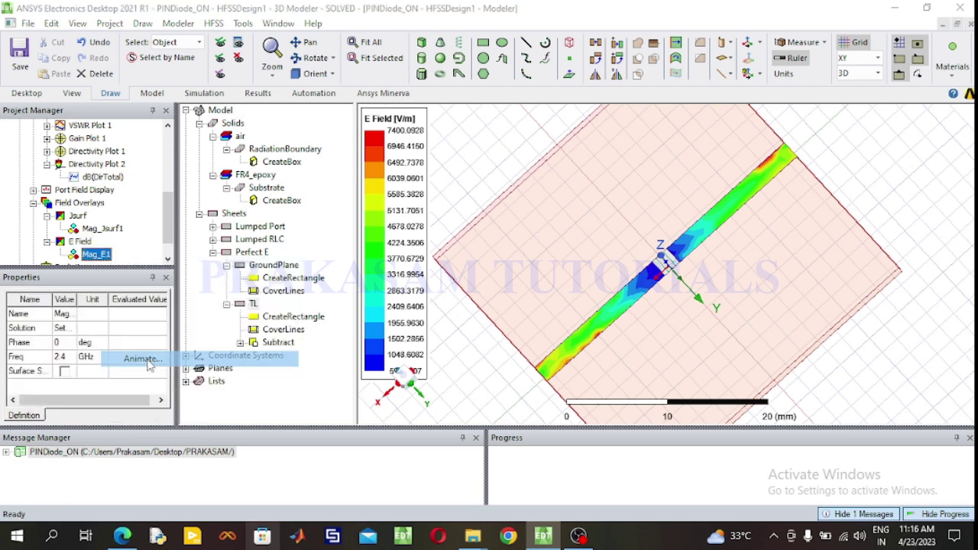
pyautogui.click(445, 312)
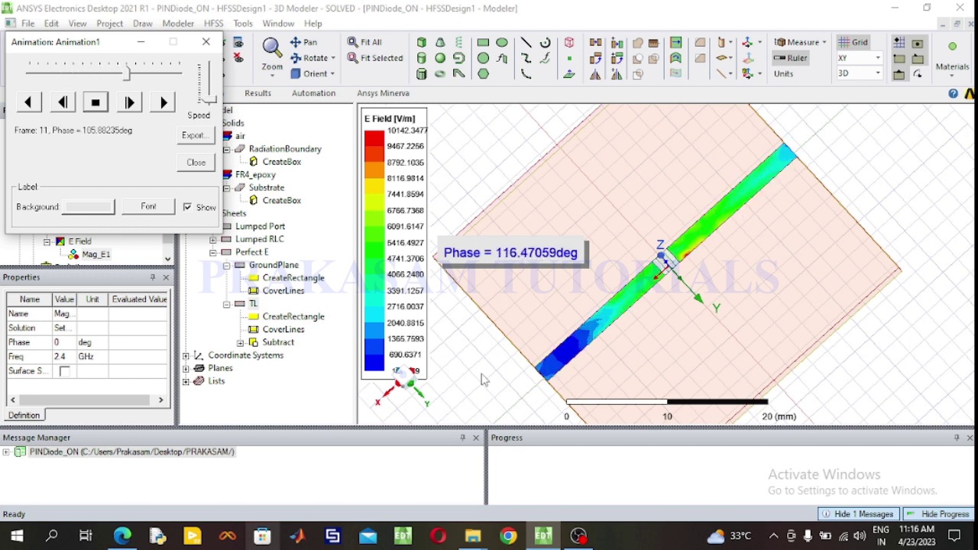
pyautogui.click(207, 43)
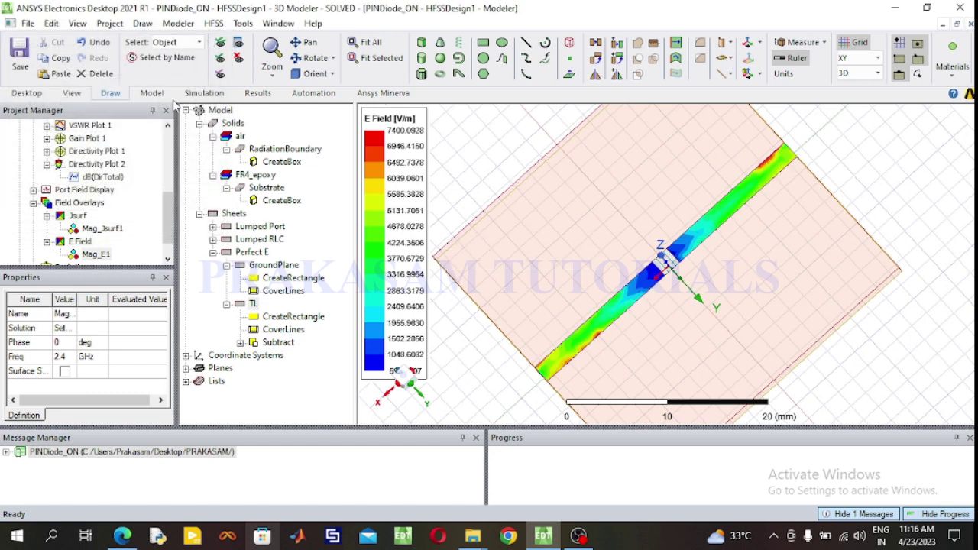
# Collapse the TL and GroundPlane branches, expand Lumped RLC, and select the C1, C2, L and R sheets together to highlight the diode.
pyautogui.scroll(10, 117, 188)
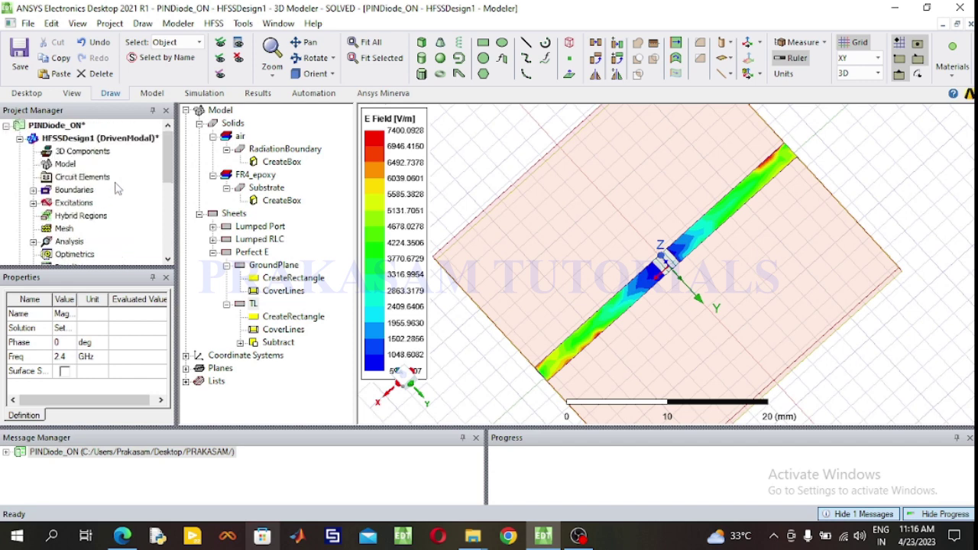
pyautogui.click(110, 142)
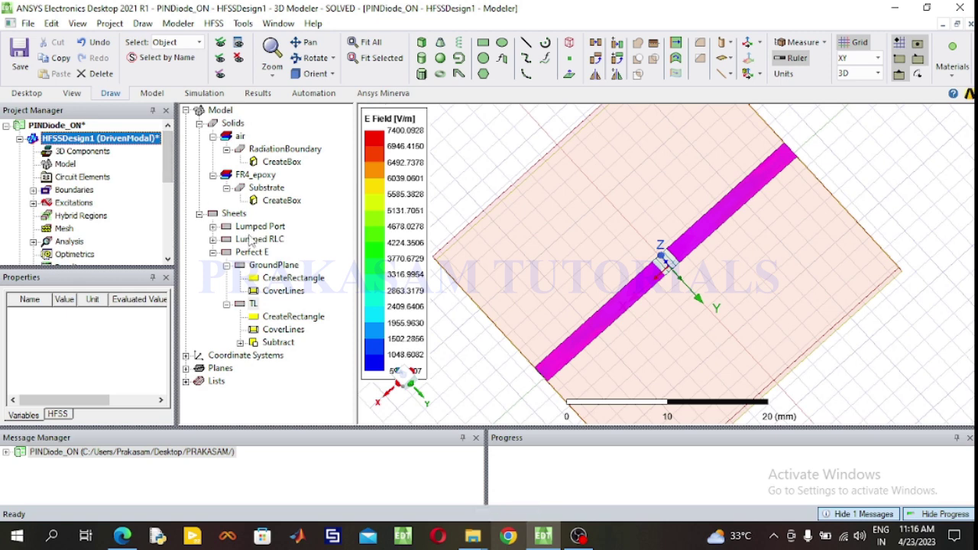
pyautogui.click(227, 304)
pyautogui.click(227, 266)
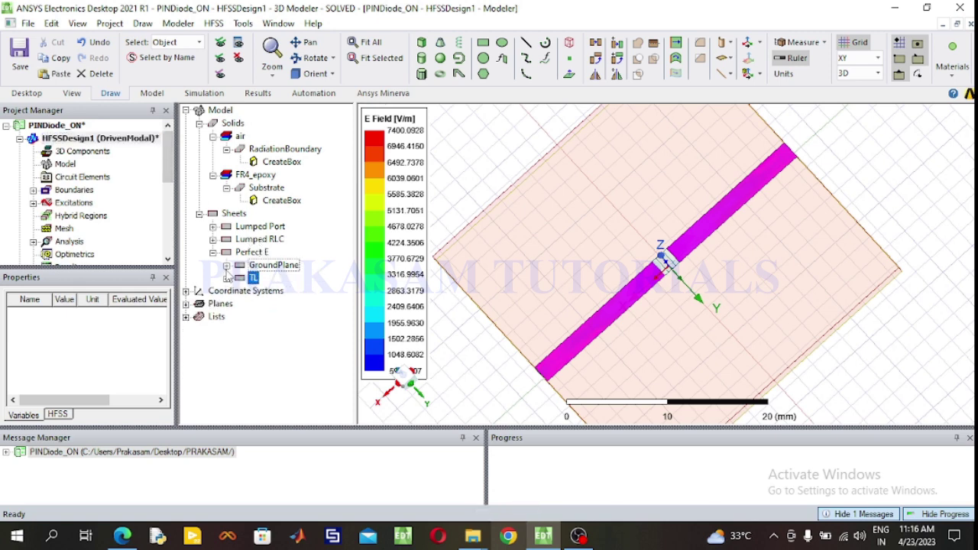
pyautogui.click(213, 240)
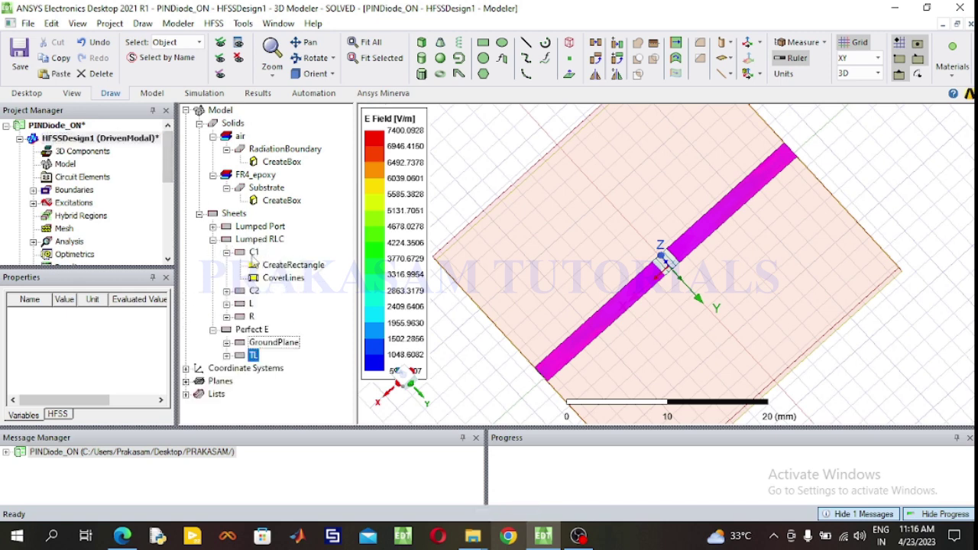
pyautogui.click(254, 252)
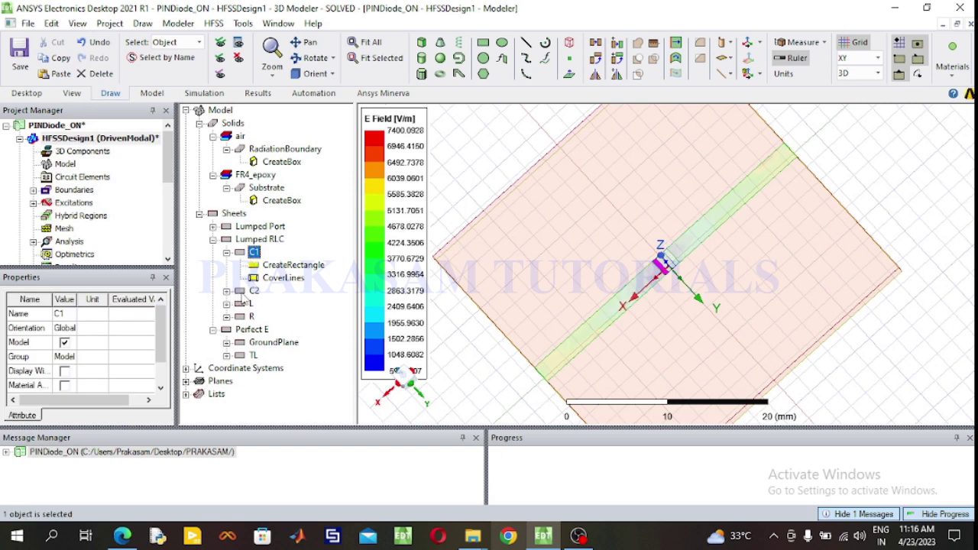
pyautogui.keyDown('ctrl'); pyautogui.click(253, 292); pyautogui.keyUp('ctrl')
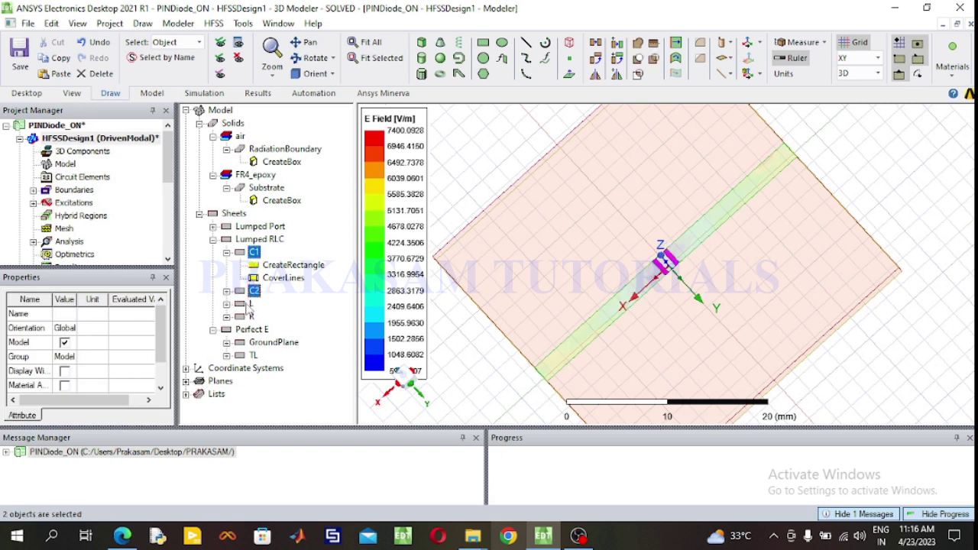
pyautogui.keyDown('ctrl'); pyautogui.click(249, 305); pyautogui.keyUp('ctrl')
pyautogui.keyDown('ctrl'); pyautogui.click(250, 316); pyautogui.keyUp('ctrl')
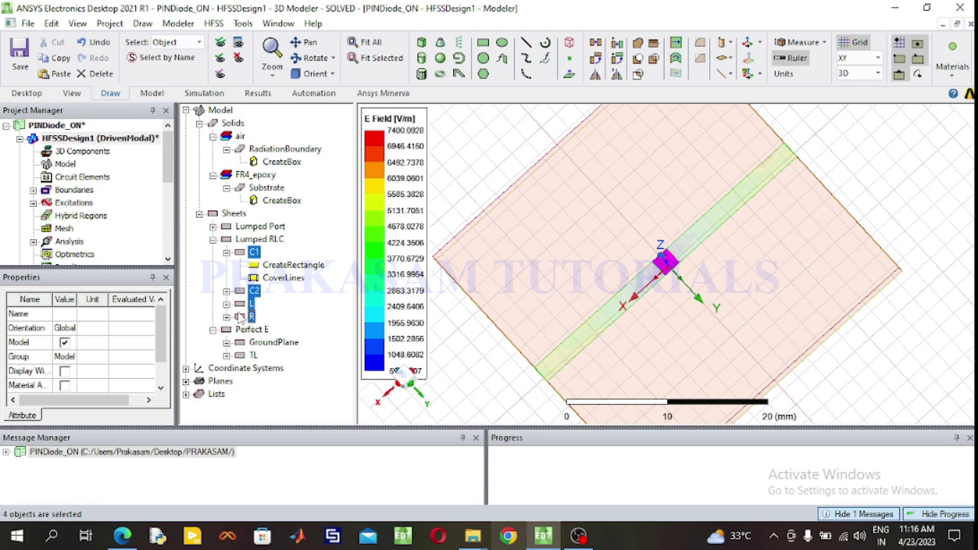
# Expand the Boundaries branch of HFSSDesign1 and inspect the LumpRLC1 and LumpRLC2 boundaries.
pyautogui.click(33, 190)
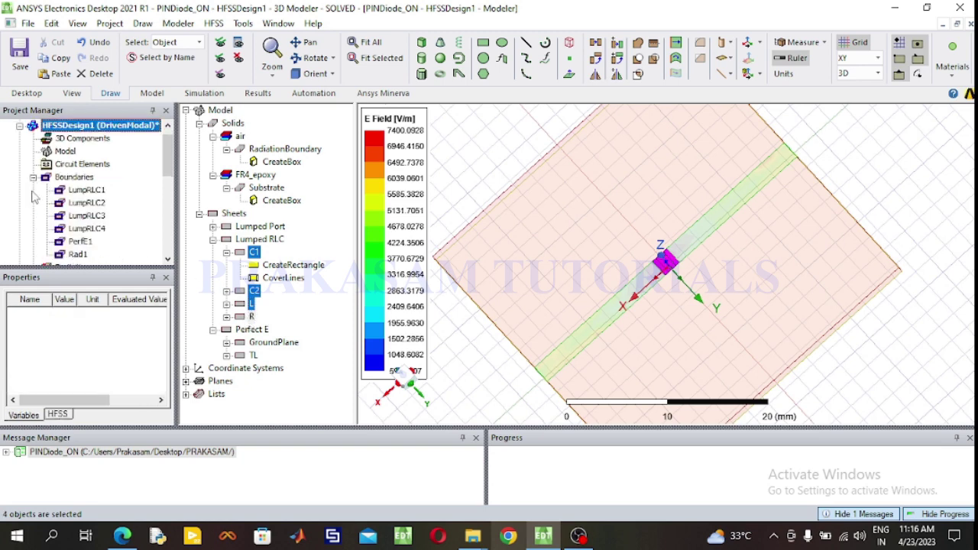
pyautogui.click(81, 191)
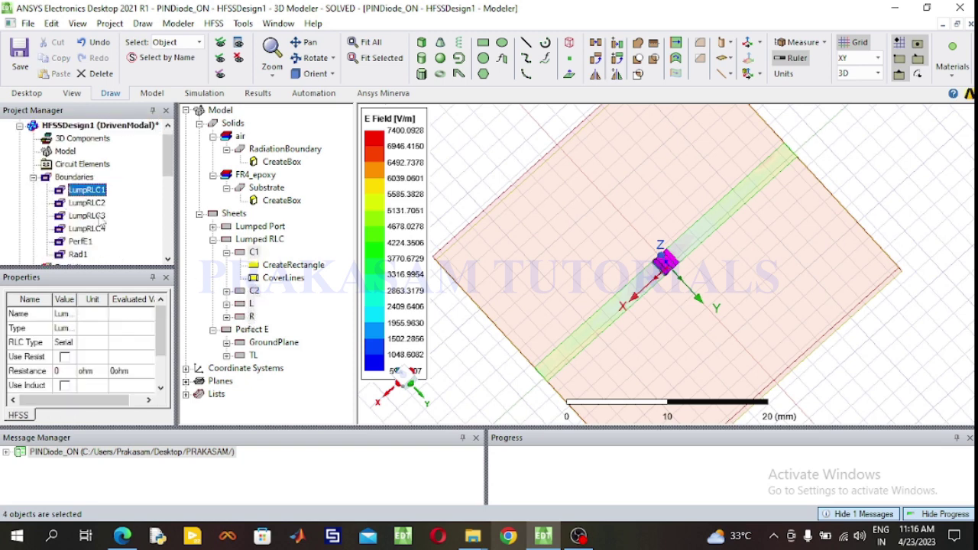
pyautogui.click(87, 204)
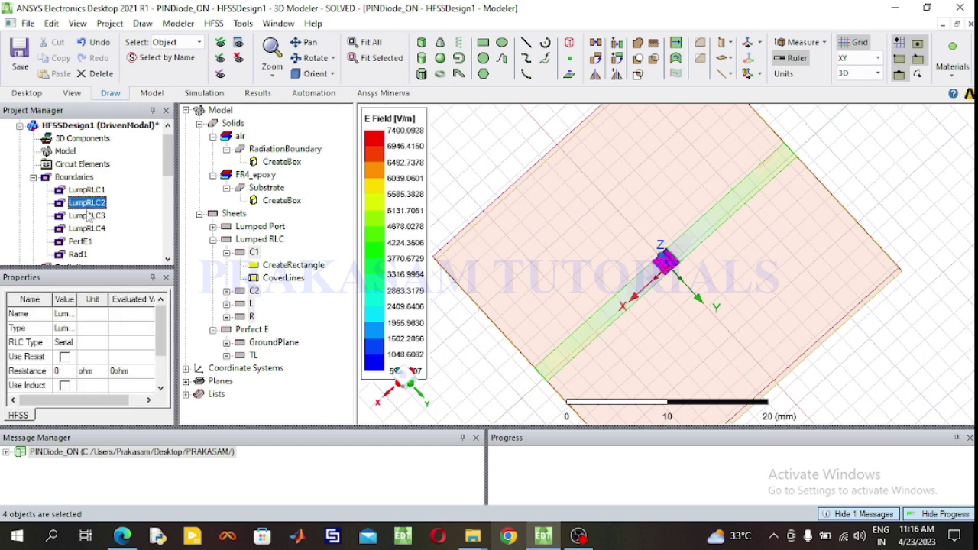
pyautogui.click(88, 191)
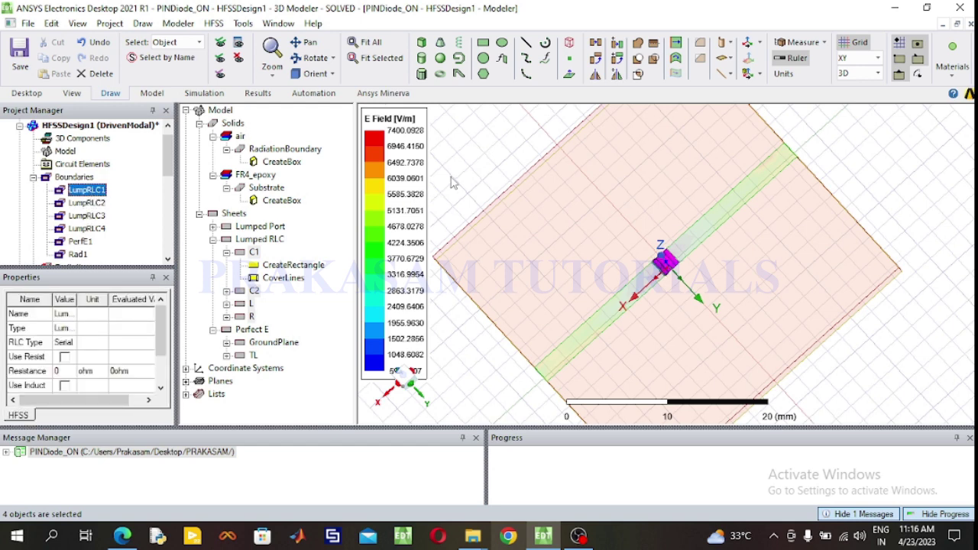